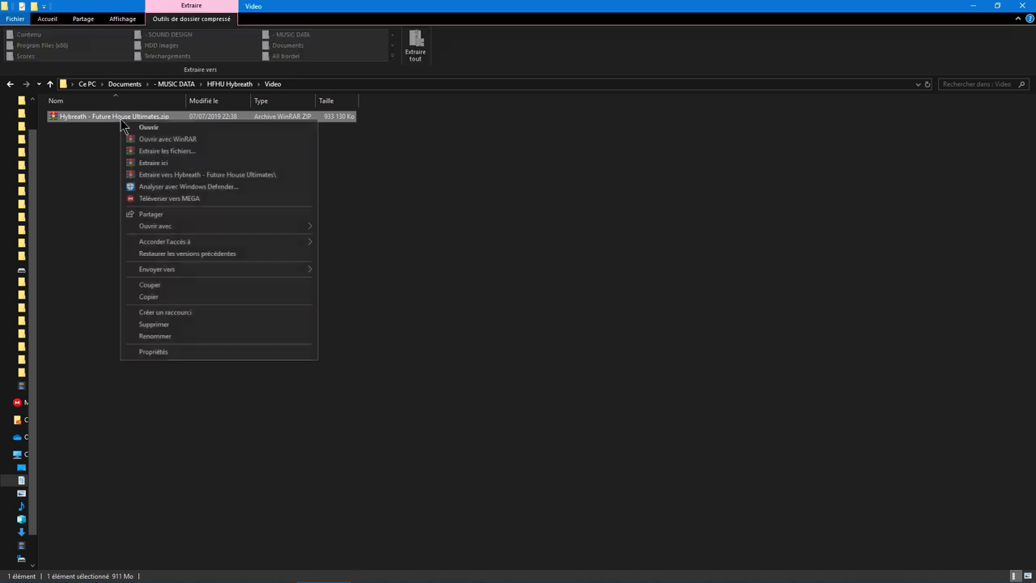
- Extract the Hybreath - Future House Ultimates.zip archive in the Video folder and switch to FL Studio
left_click(174, 172)
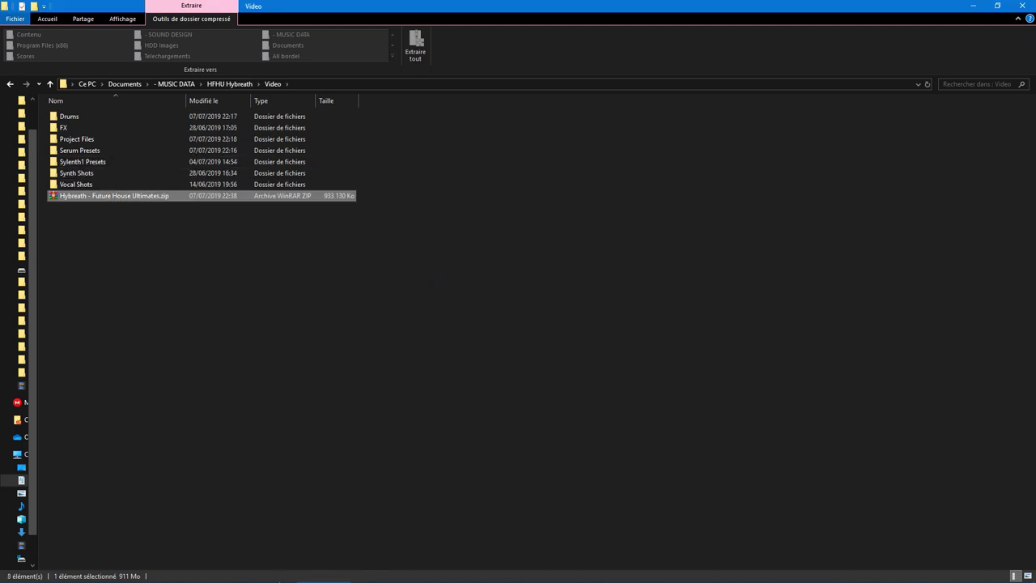
mouse_move(271, 571)
left_click(184, 528)
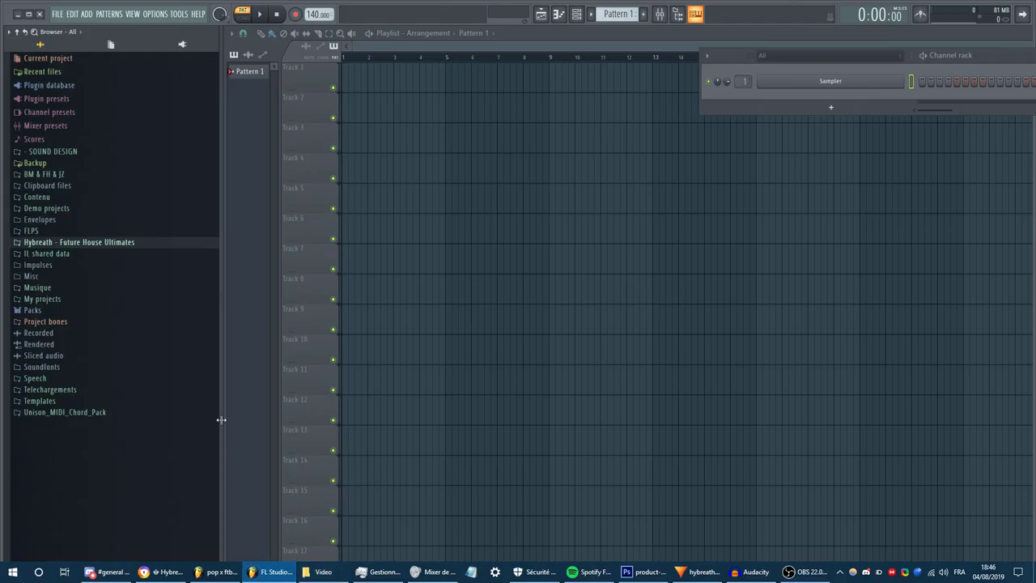
- Examine the browser extra search folders in the file settings and the directory picker for the Hybreath - Future House Ultimates entry
left_click_drag(221, 419, 106, 249)
left_click(156, 14)
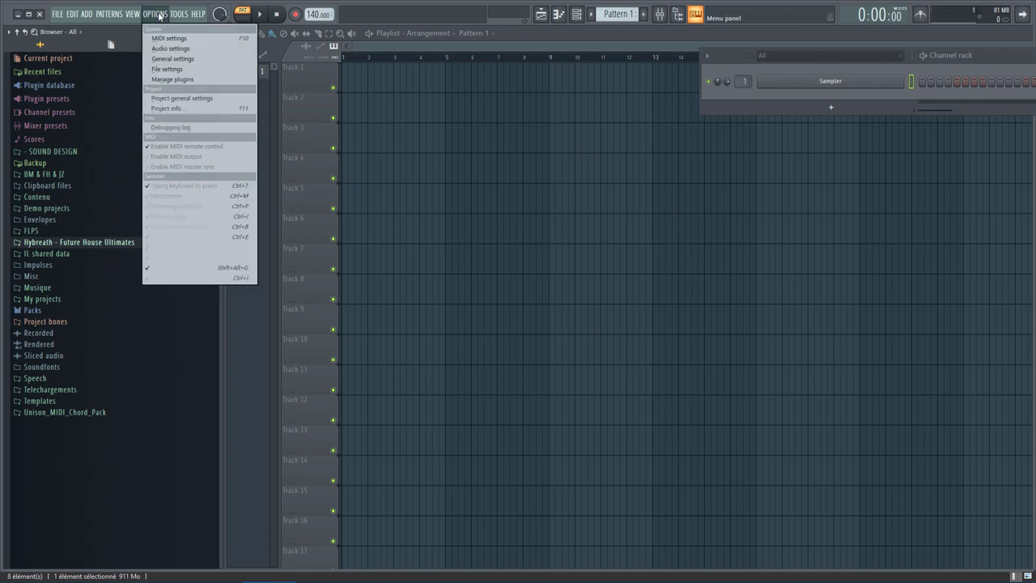
left_click(170, 45)
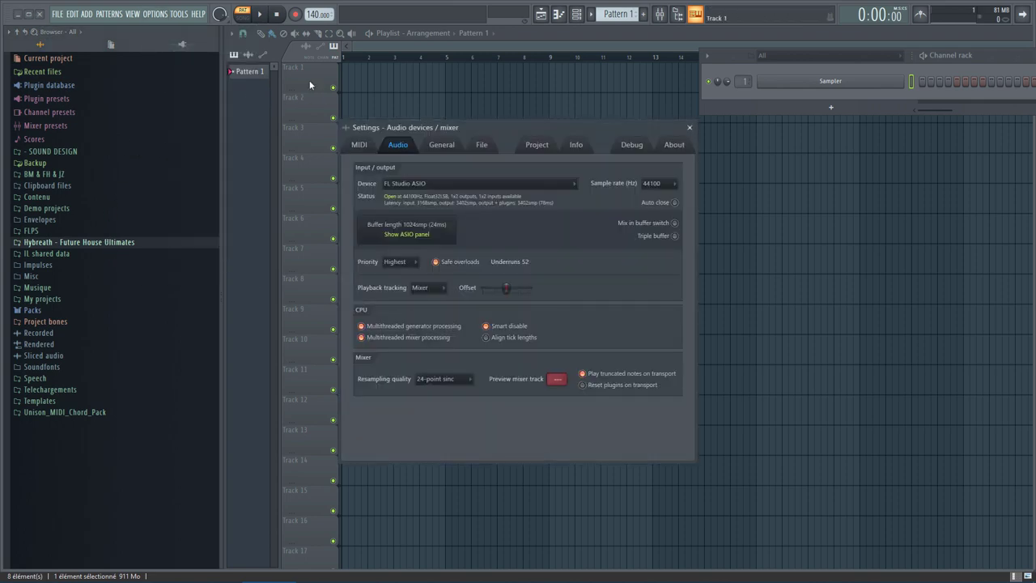
left_click(484, 145)
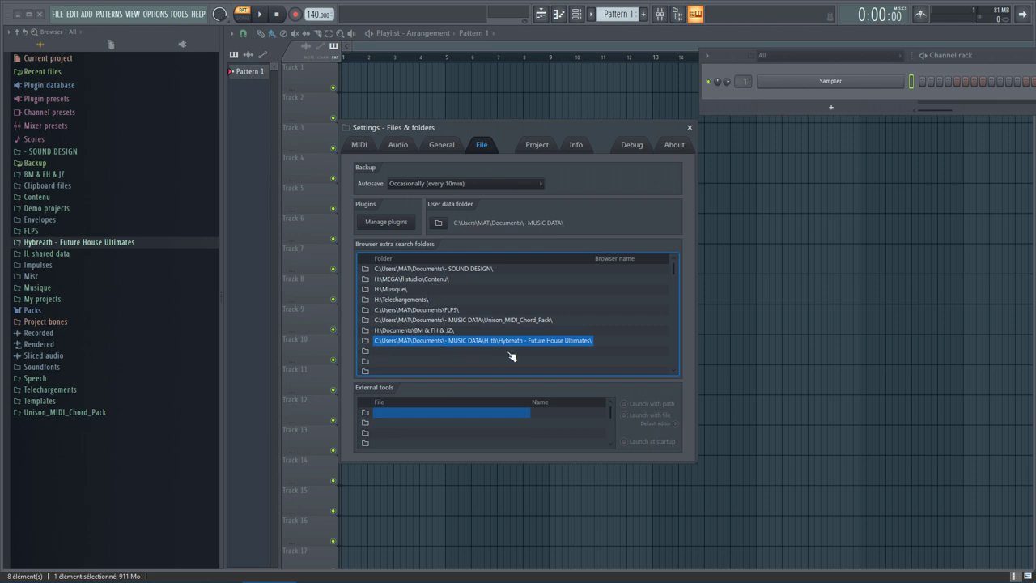
left_click(365, 341)
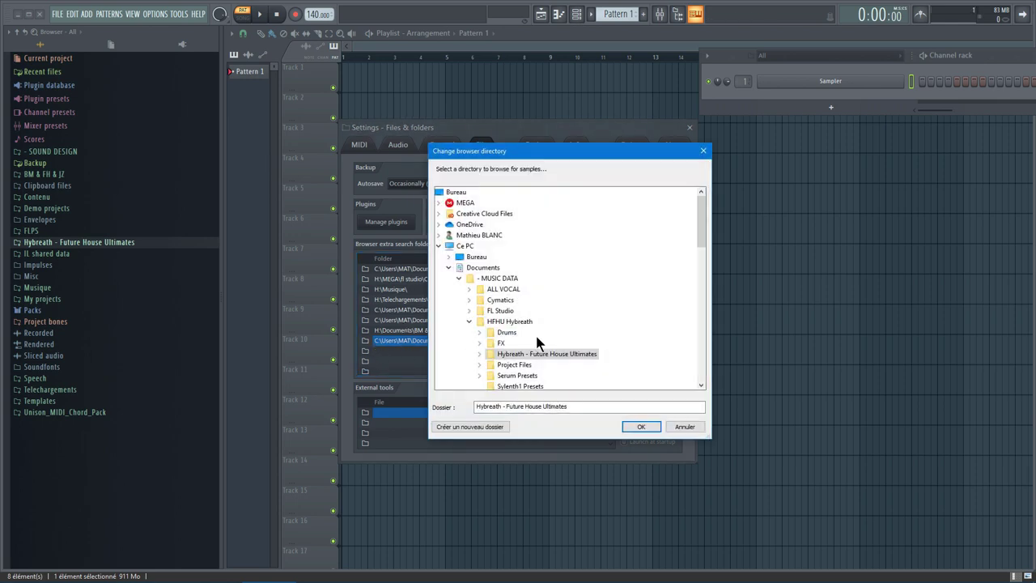
left_click(684, 430)
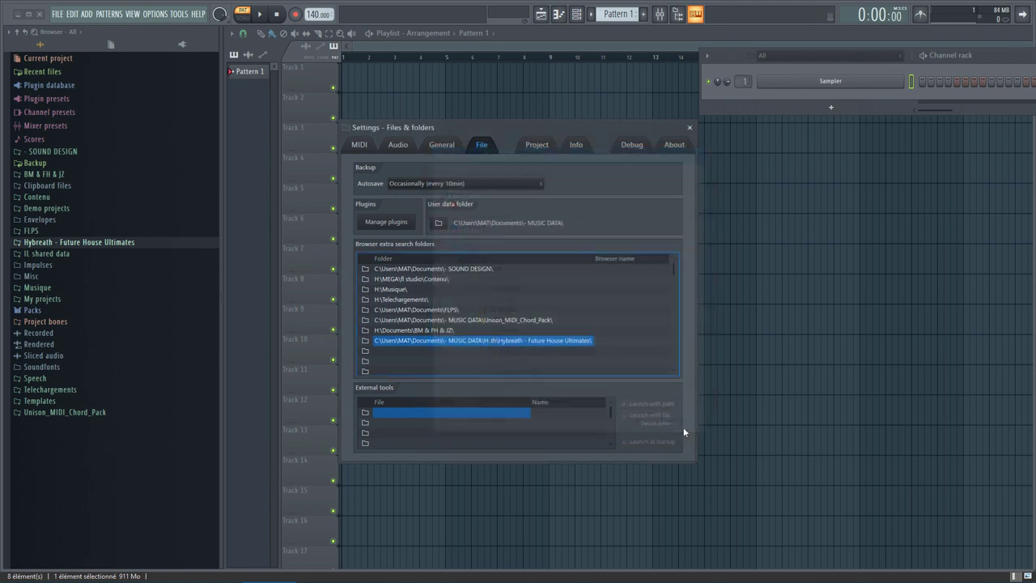
left_click(689, 128)
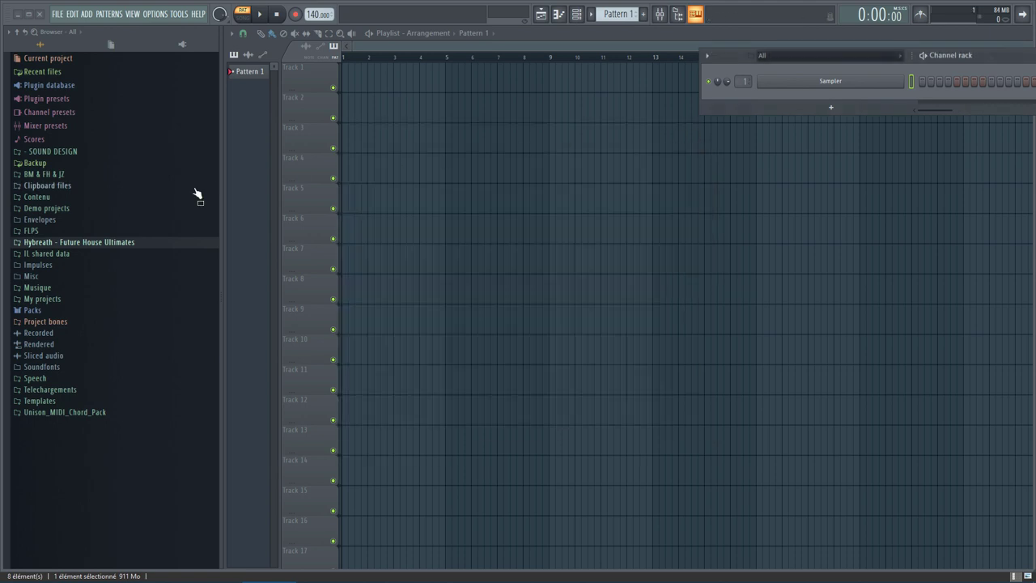
- Expand the Hybreath - Future House Ultimates pack in the browser and open the clap loops inside its Drums folder
left_click(98, 242)
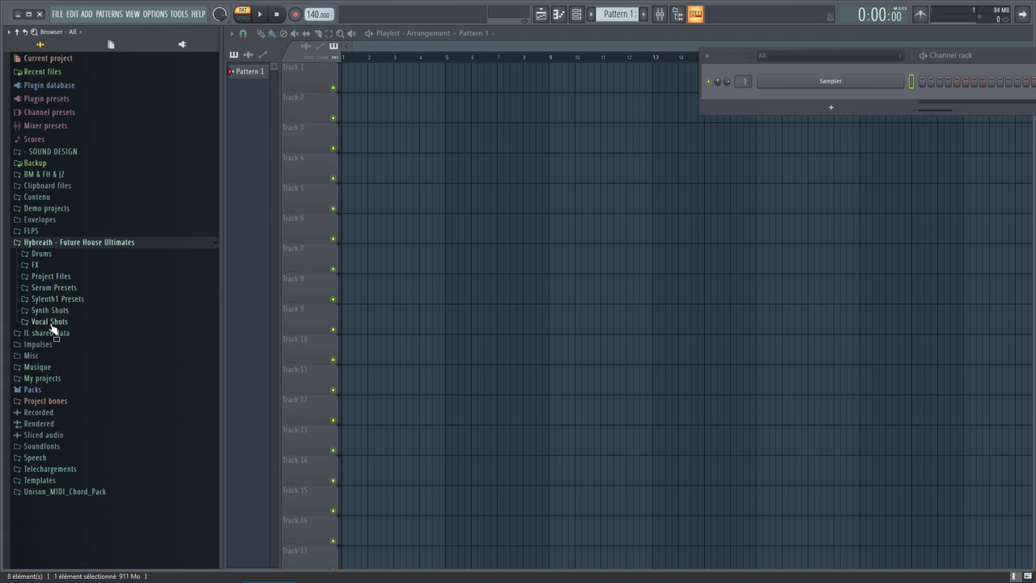
left_click(45, 254)
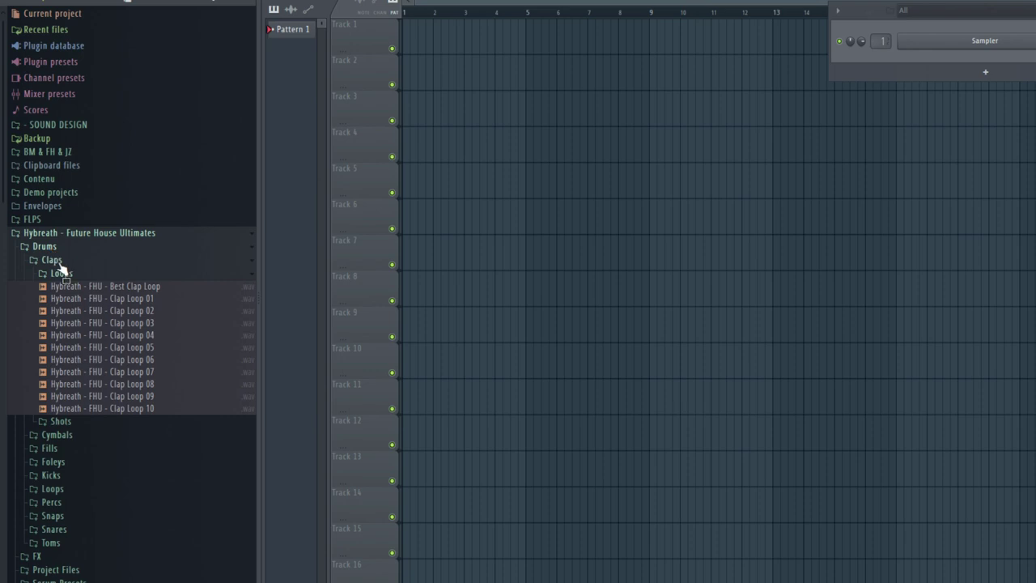
left_click(63, 274)
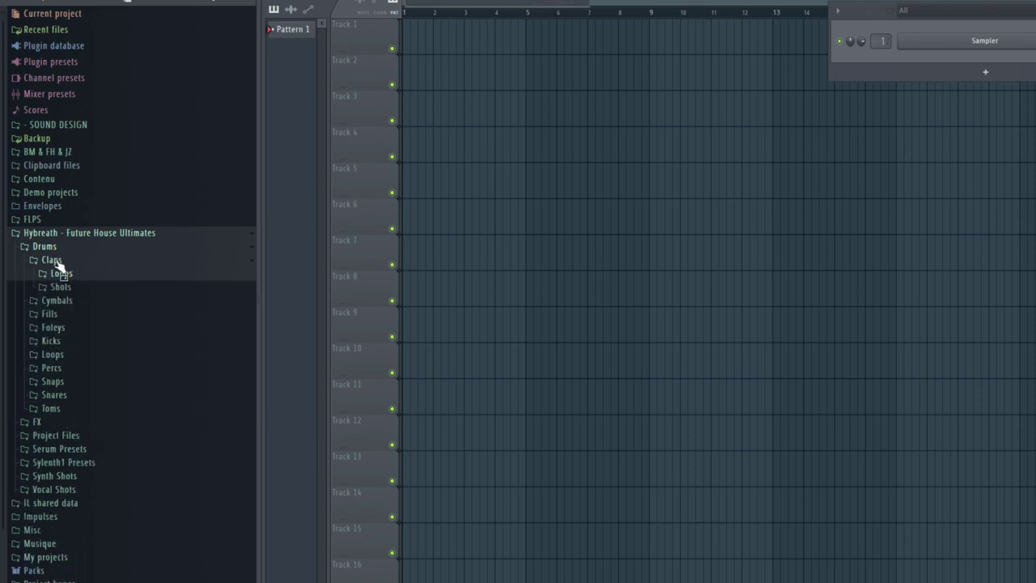
left_click(55, 261)
left_click_drag(59, 348, 147, 289)
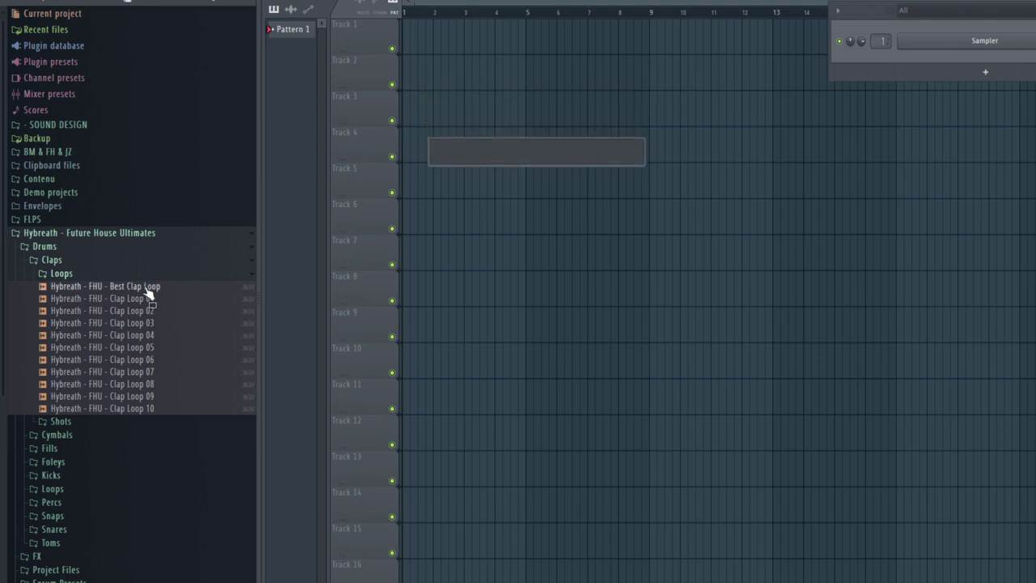
- Place Best Clap Loop on Track 1 and Clap Loop 04 on Track 2 at bar 5, and inspect how both clips align
left_click_drag(147, 291, 528, 44)
left_click_drag(153, 338, 528, 79)
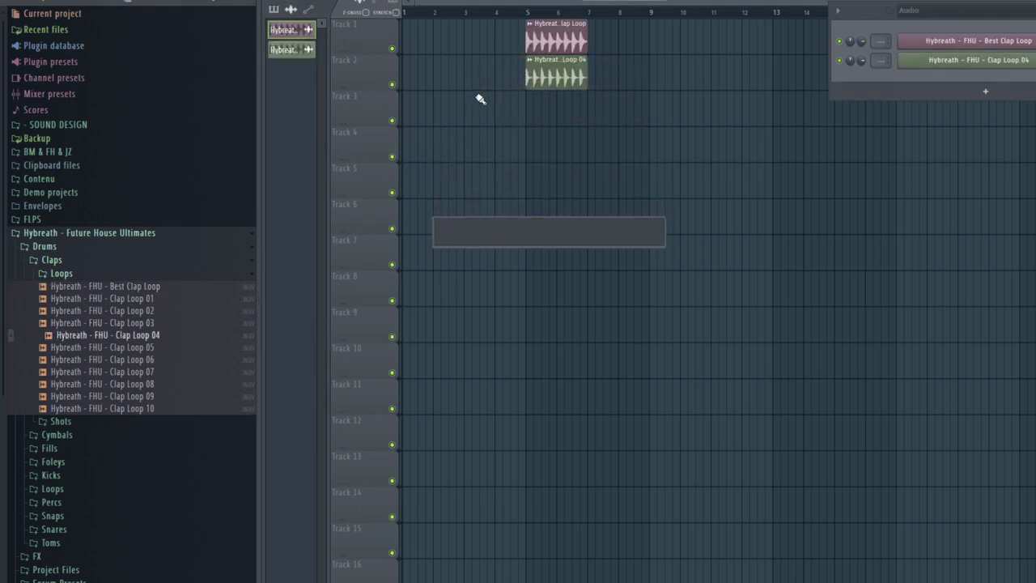
scroll(530, 50, "up", 2)
scroll(530, 50, "up", 2)
scroll(710, 78, "up", 1)
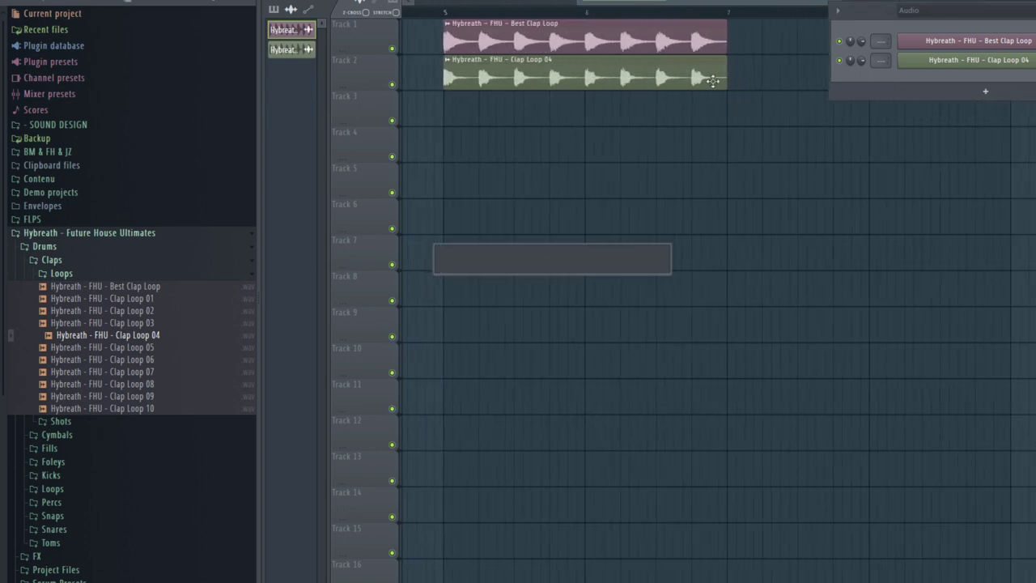
scroll(715, 58, "up", 1)
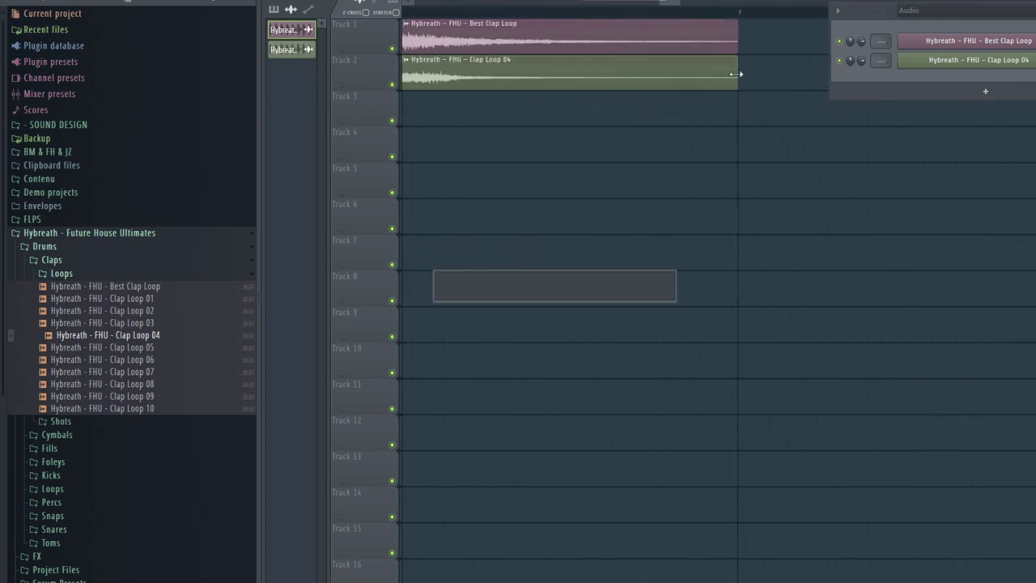
scroll(688, 61, "down", 2)
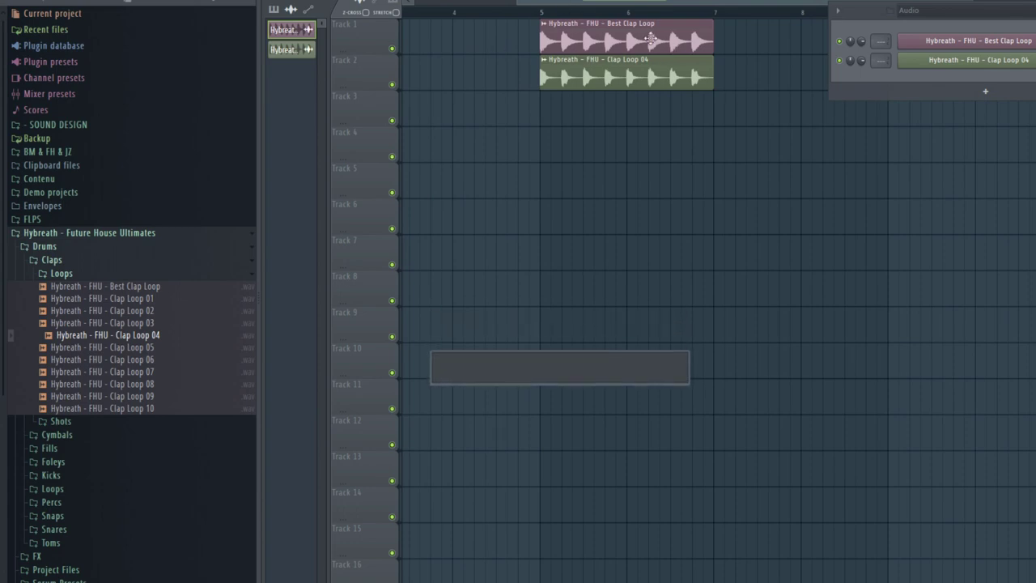
scroll(645, 71, "down", 1)
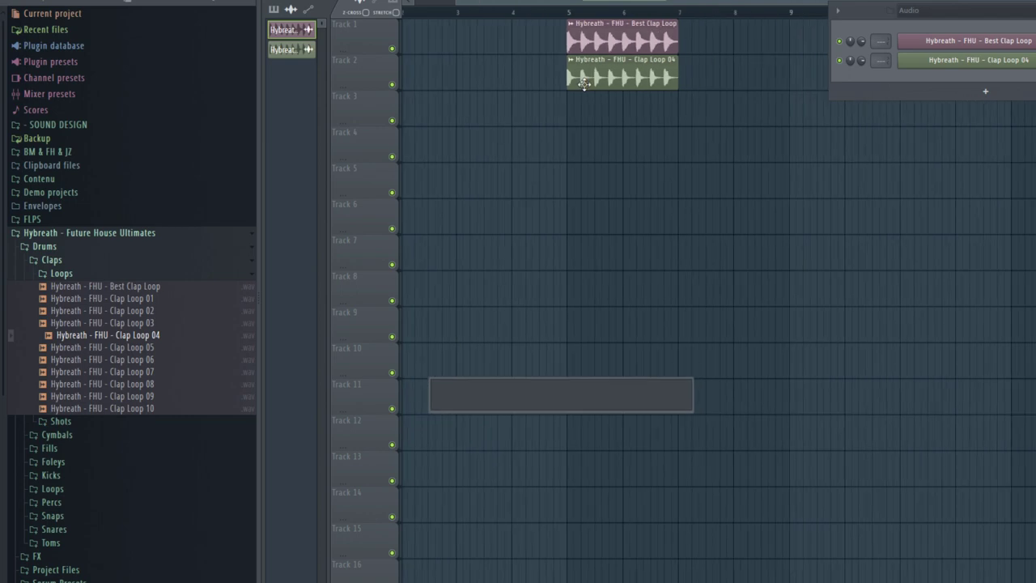
- Open tempo detection for the Clap Loop 04 clip, review the embedded 128 BPM option and close the dialog
left_click(570, 61)
left_click(684, 133)
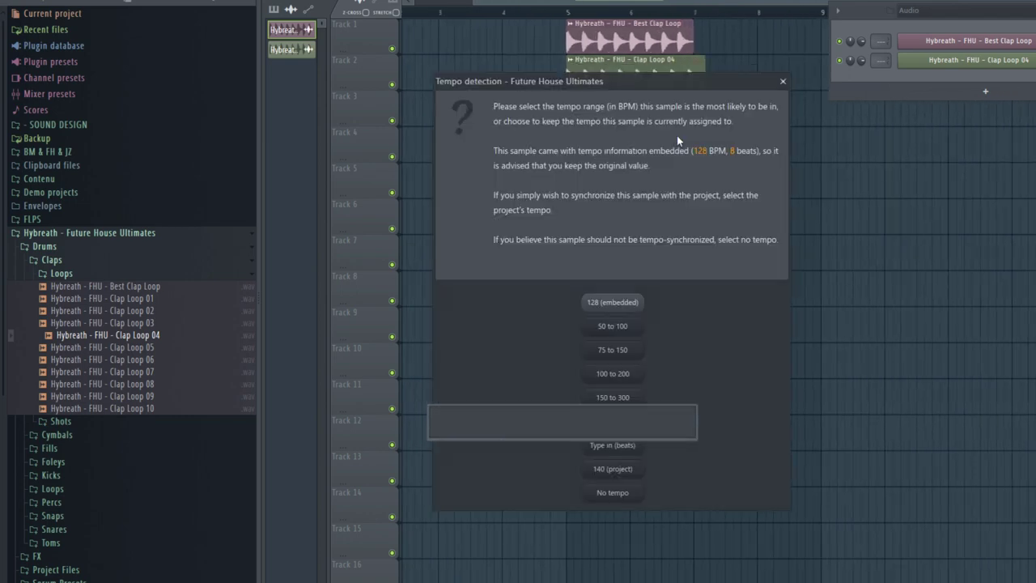
left_click(602, 302)
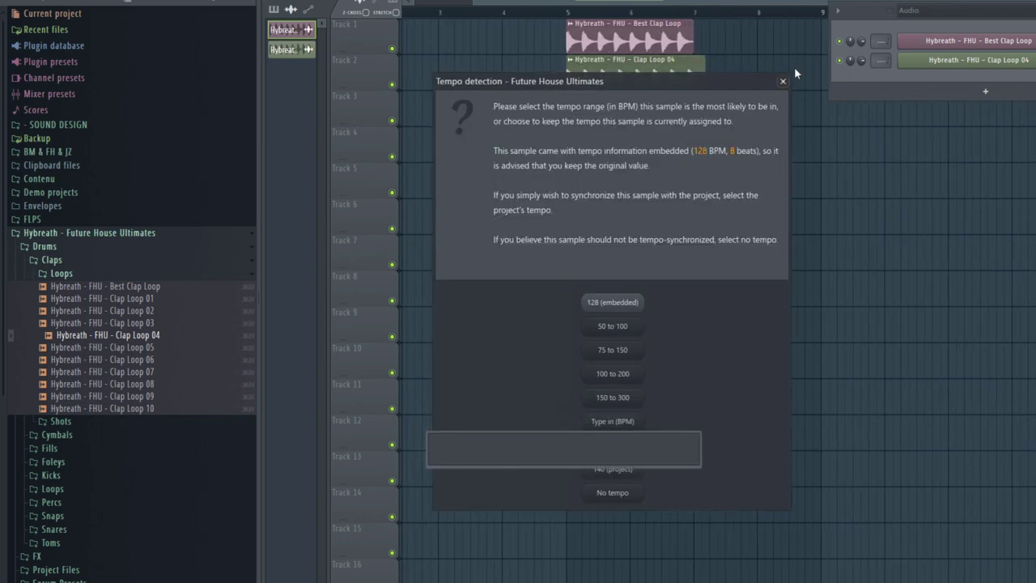
left_click(783, 81)
- Play the two clap loops from bar 5 and restretch all channels
left_click(574, 11)
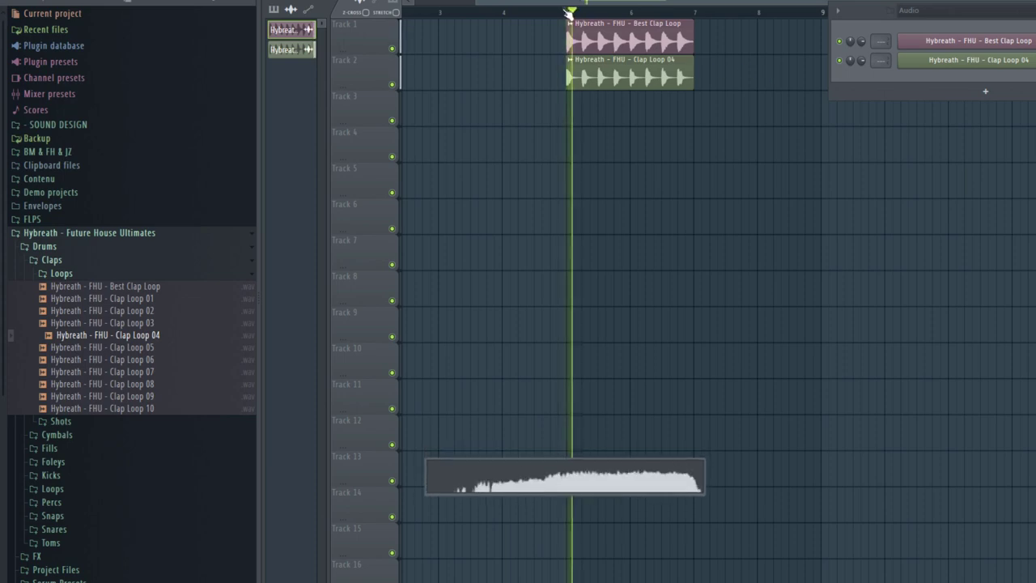
key("space")
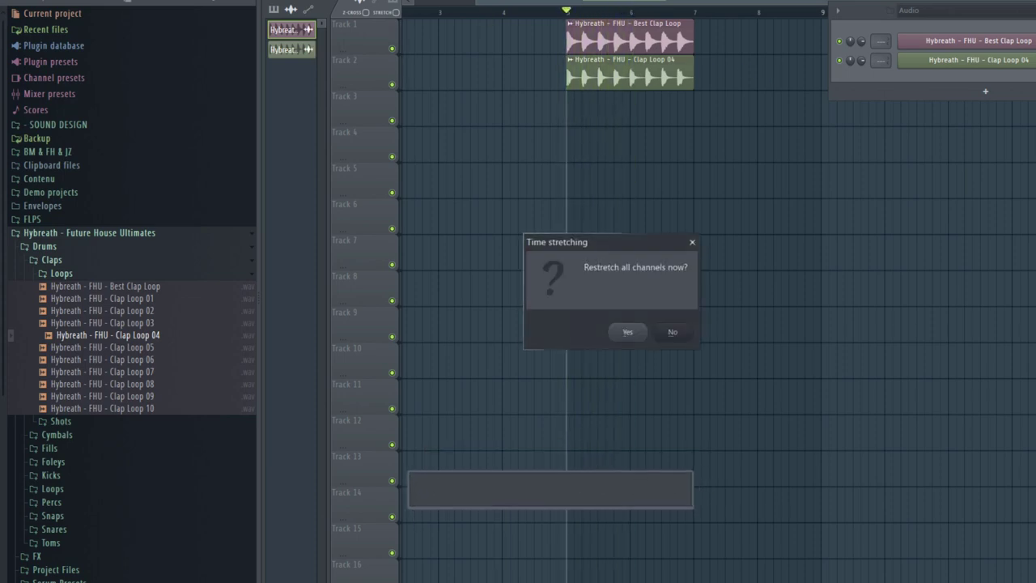
left_click(622, 330)
- Play the restretched clap loops briefly and delete both clips from the playlist
key("space")
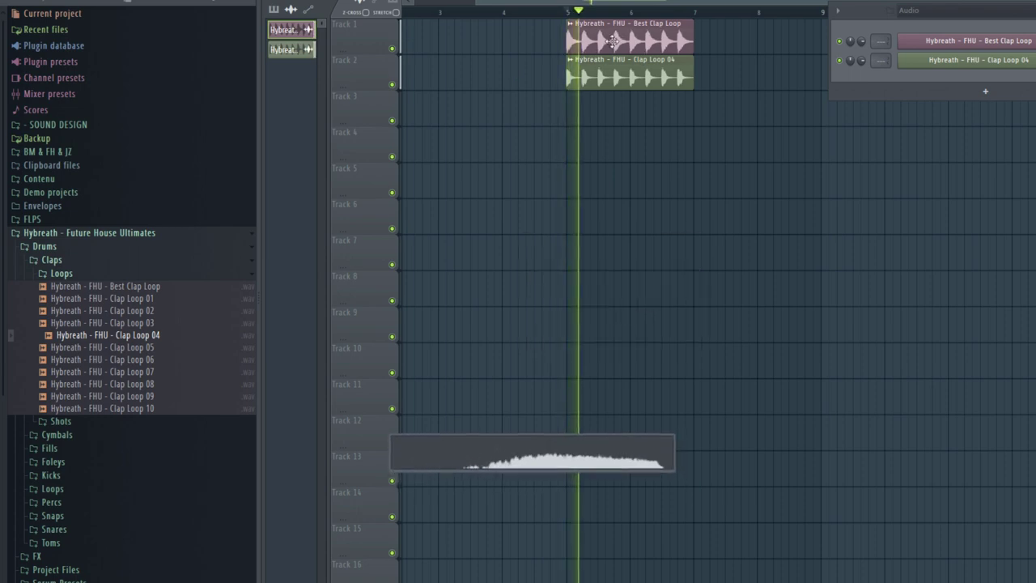
key("space")
right_click(613, 46)
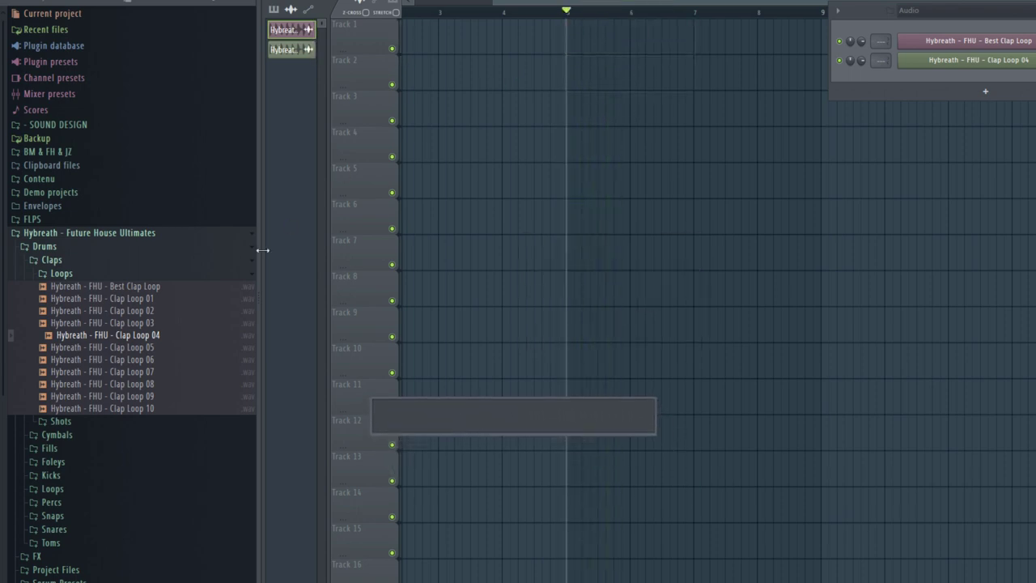
- Preview Clap Loops 07, 08 and 09 from the pack
left_click(121, 371)
left_click(138, 385)
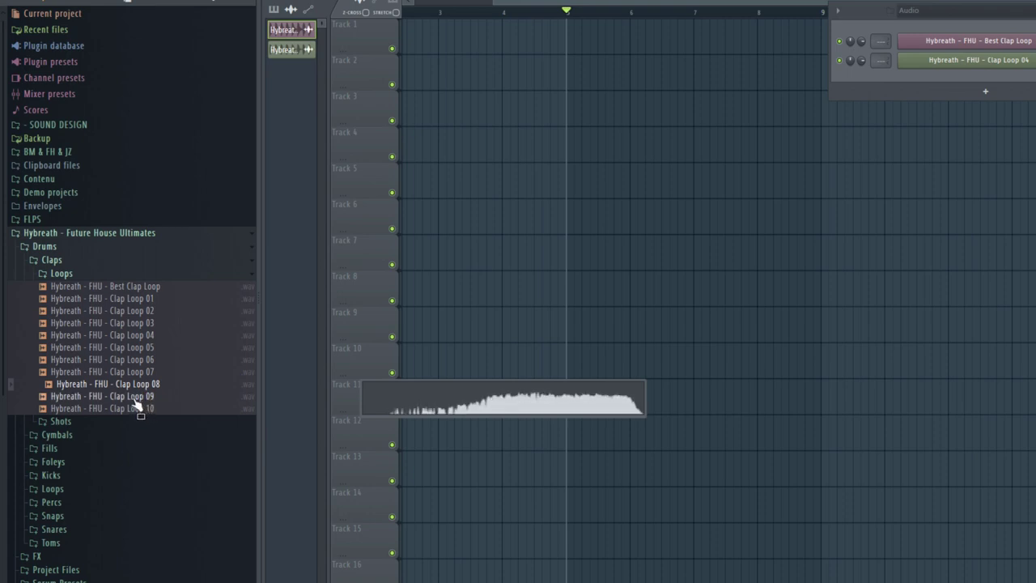
left_click(136, 397)
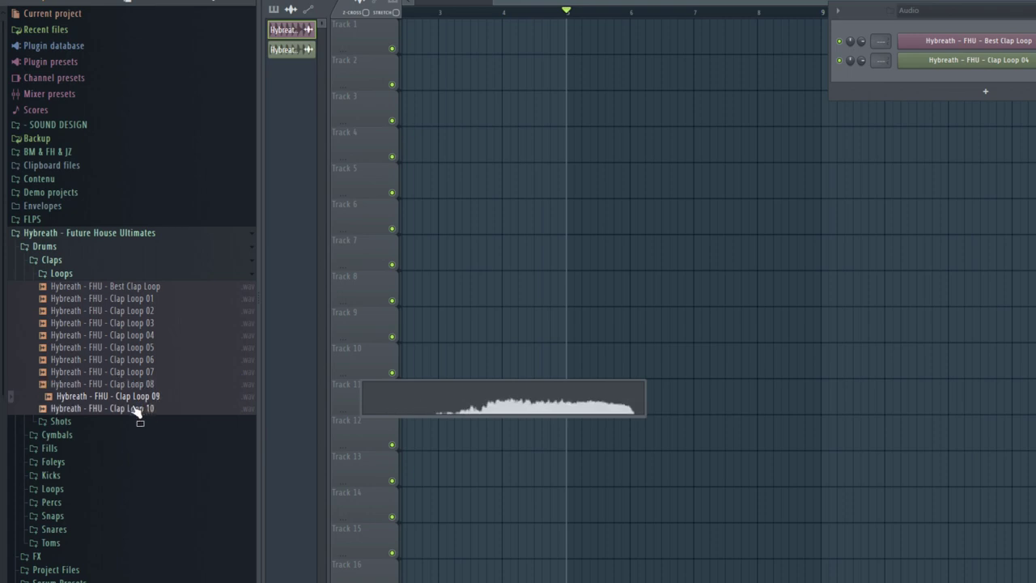
- Browse the clap one-shots in the Shots folder and preview several samples between Clap 10 and Clap 22
left_click(86, 273)
left_click(87, 288)
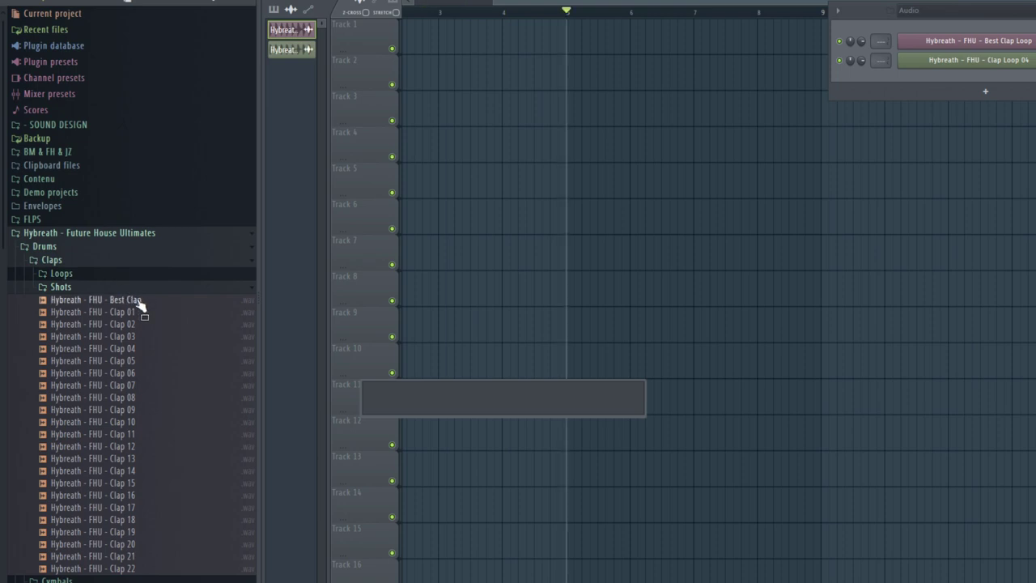
scroll(118, 259, "down", 4)
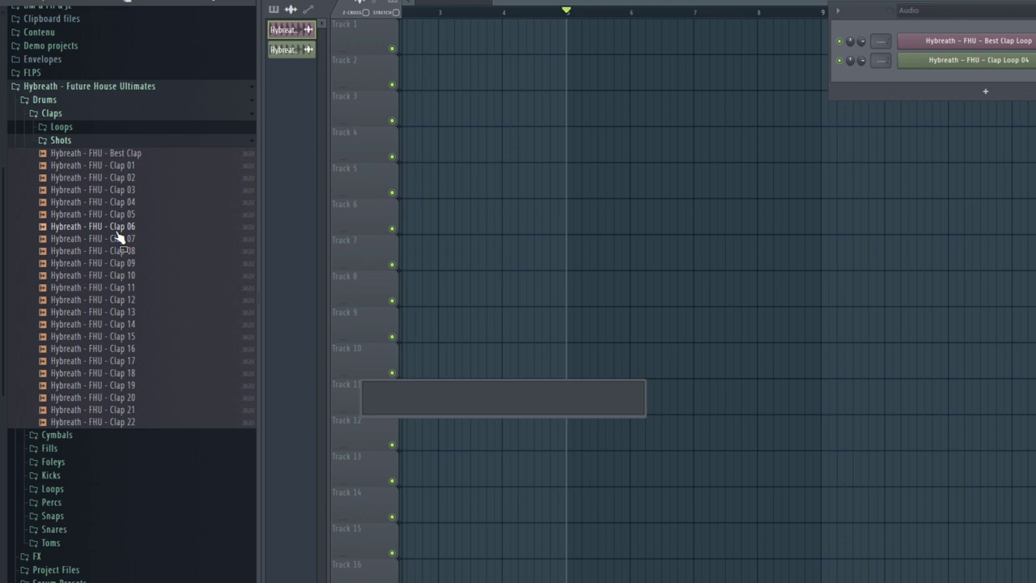
left_click(133, 275)
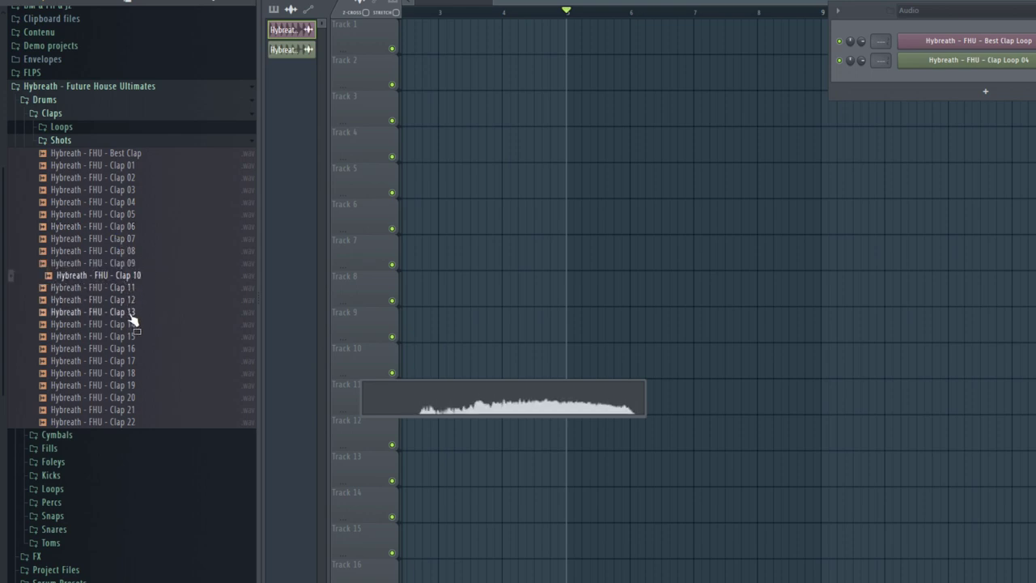
left_click(134, 323)
left_click(130, 312)
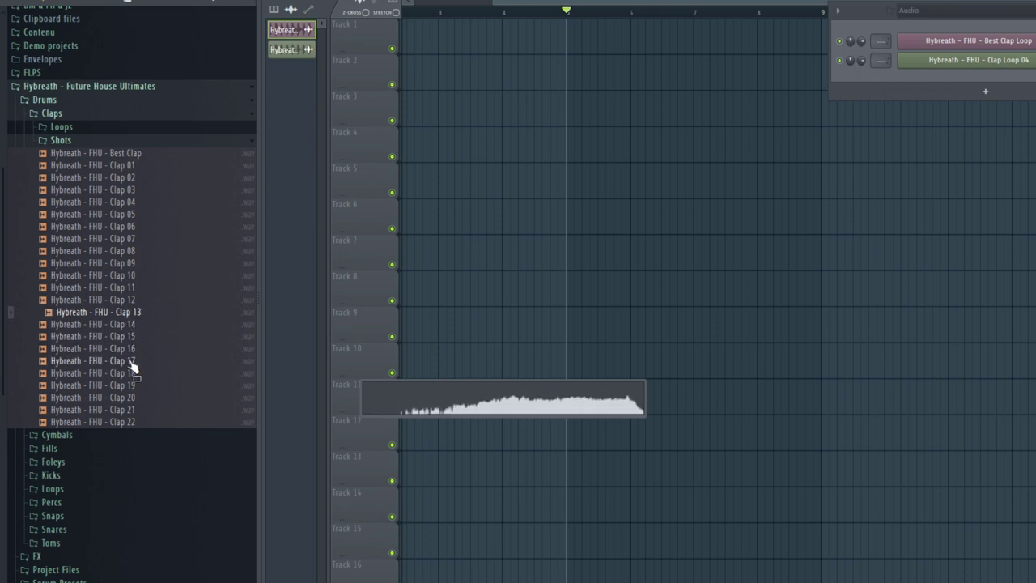
left_click(130, 362)
left_click(131, 373)
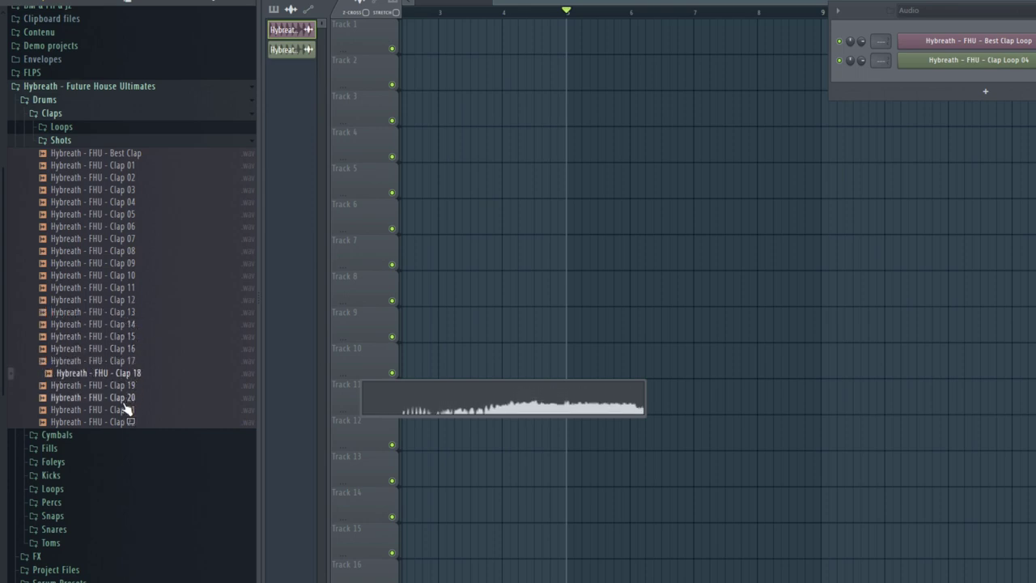
left_click(129, 397)
left_click(129, 409)
left_click(130, 422)
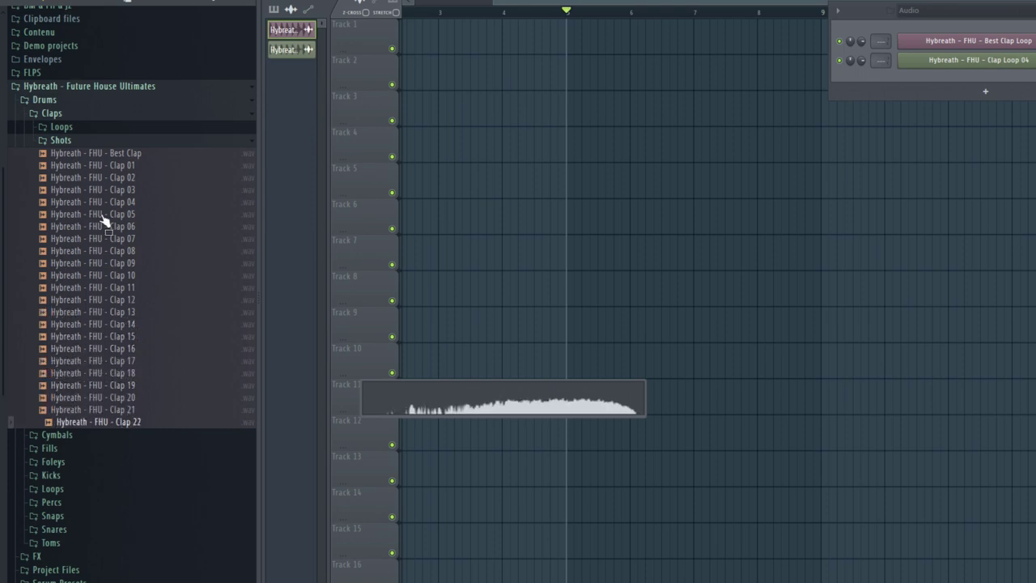
- Collapse the Claps folders and look through the closed hi-hats, crashes, open hi-hats and rides in the Cymbals folder
left_click(75, 145)
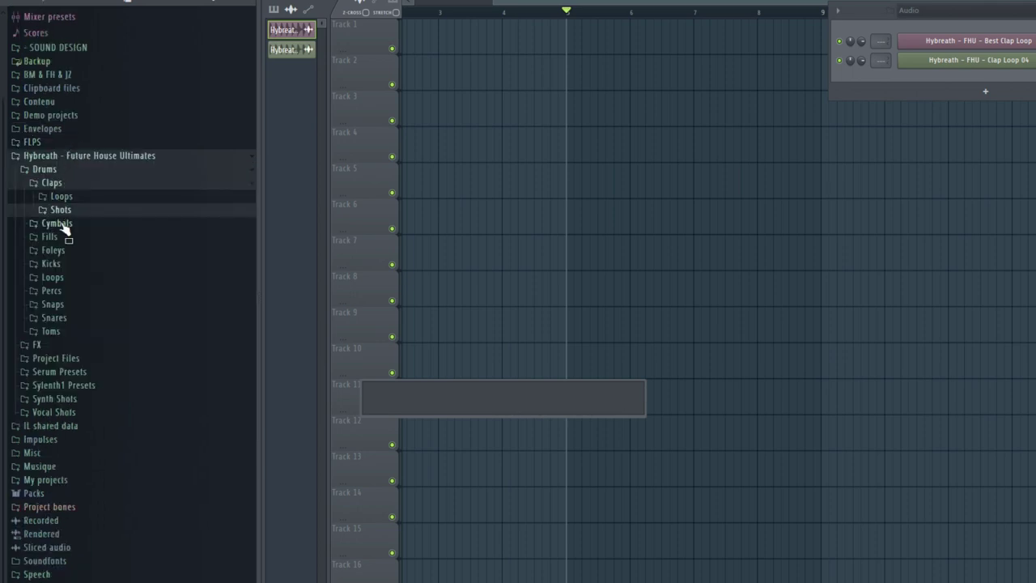
left_click(52, 183)
left_click(58, 224)
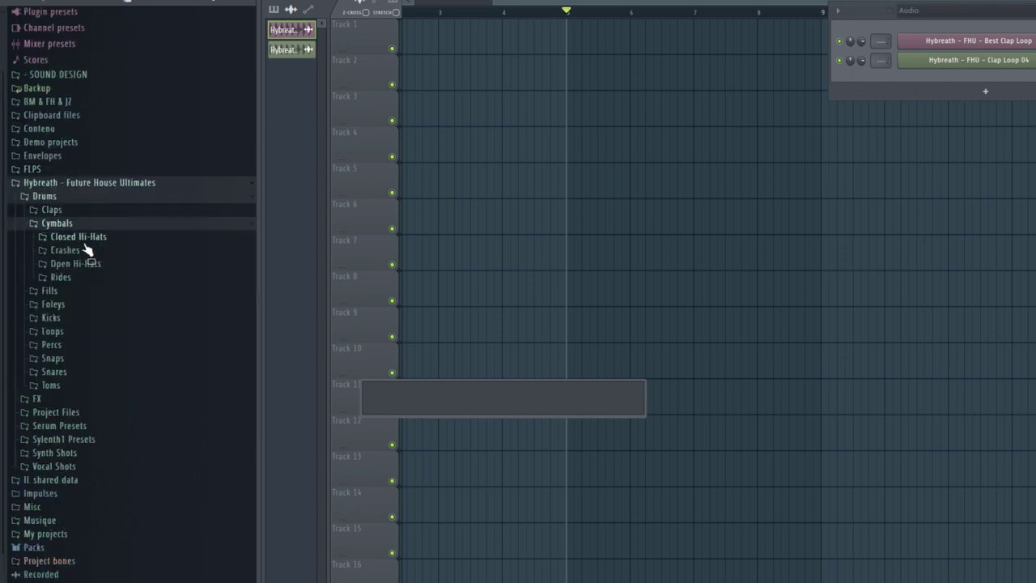
left_click(70, 277)
scroll(95, 256, "down", 5)
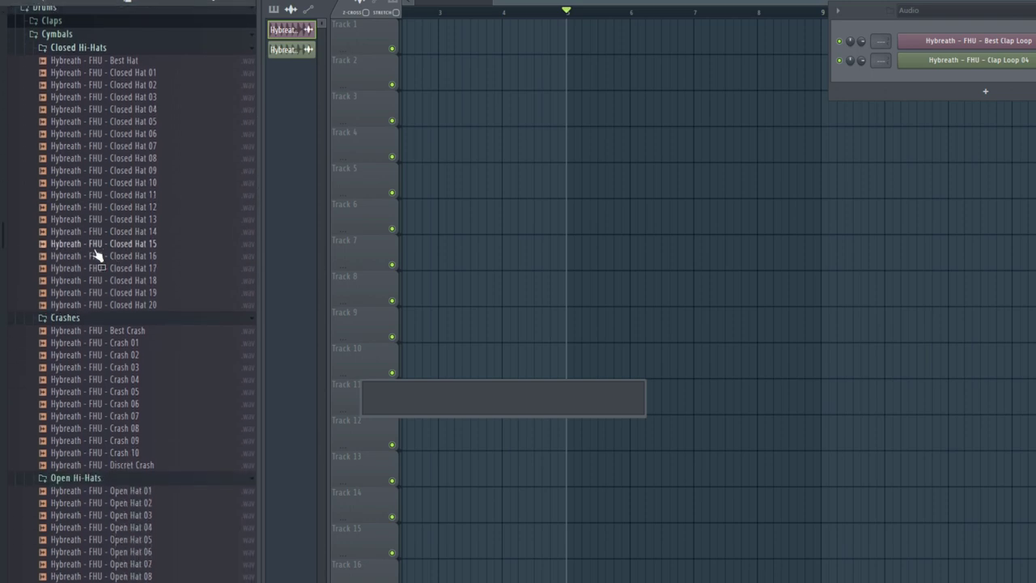
scroll(96, 256, "down", 6)
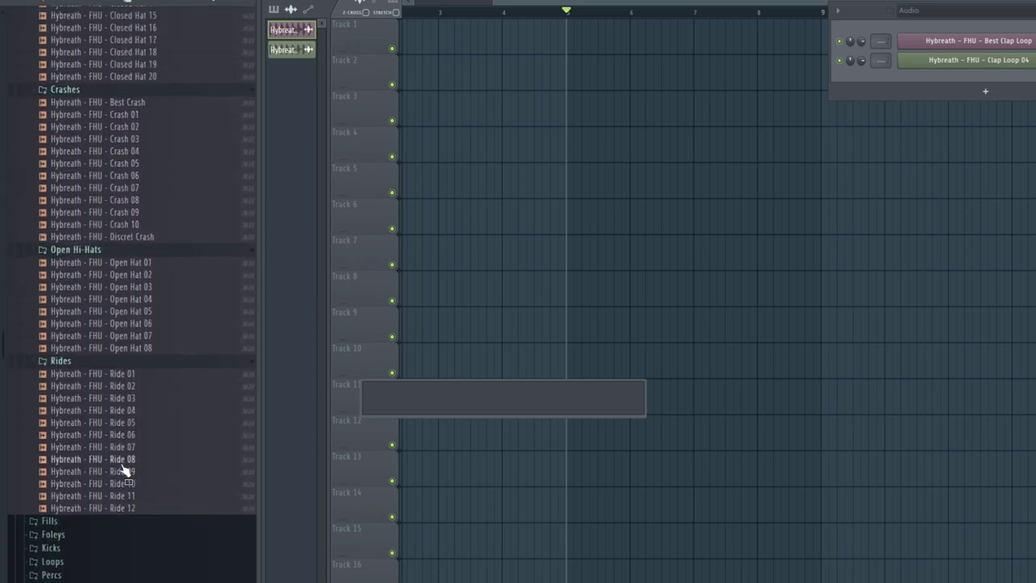
- Preview the ride samples in the Cymbals folder from Ride 12 up to Ride 01
scroll(121, 466, "up", 1)
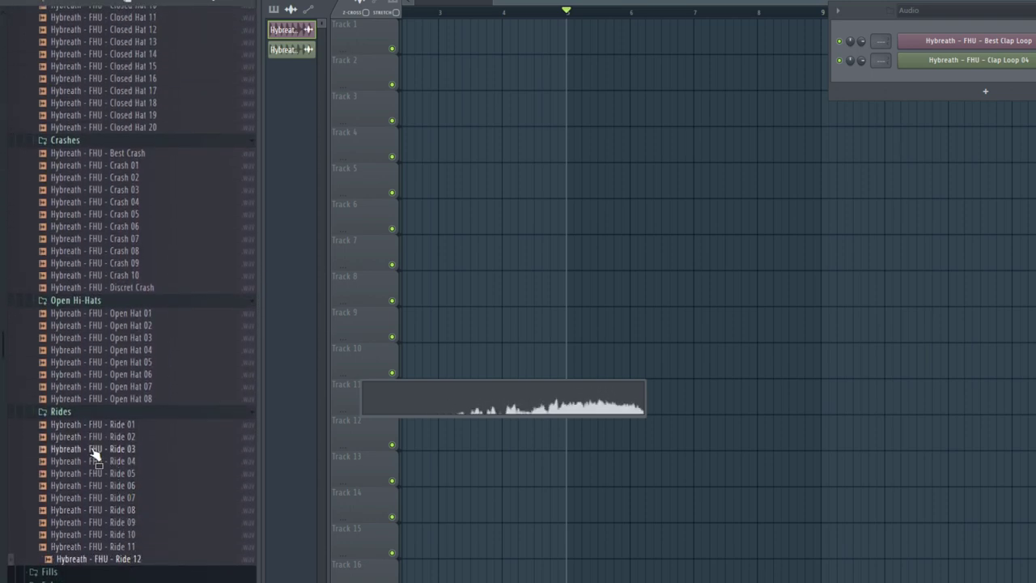
key("Up")
key("Up")
key("Up")
key("Up")
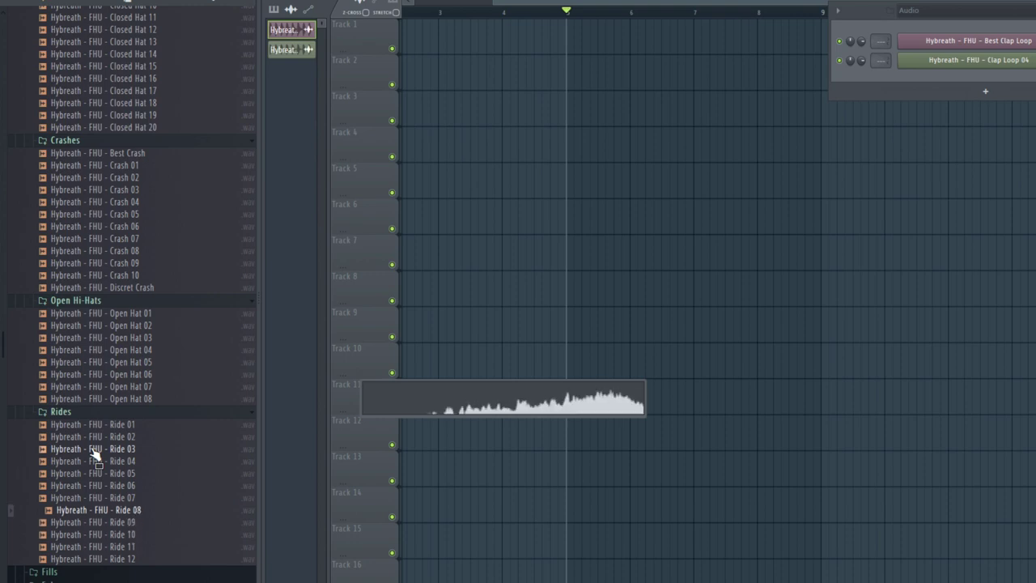
key("Up")
key("Up")
key("Up")
key("Up")
key("Up")
key("Up")
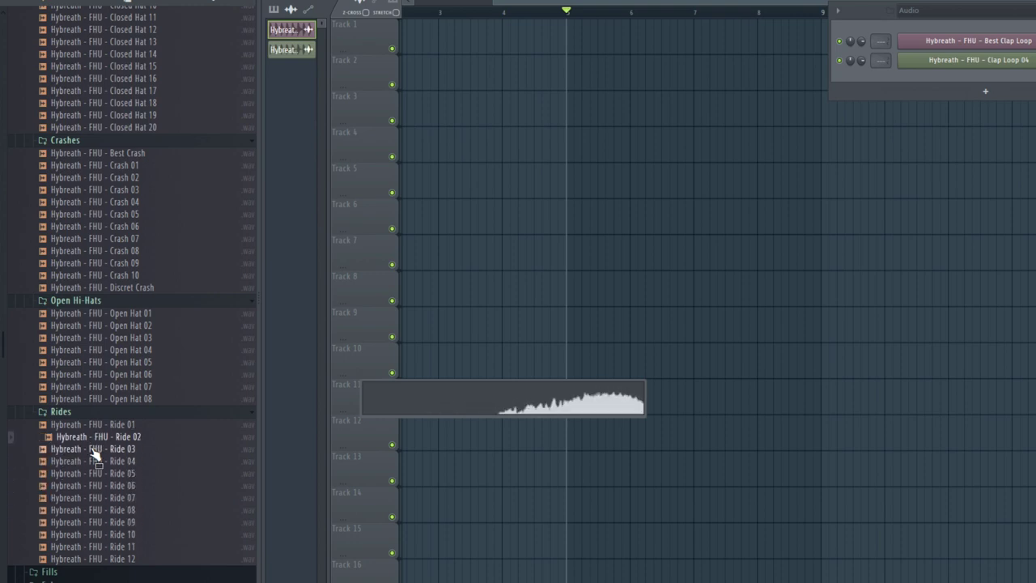
key("Up")
- Preview the open hi-hat samples from Open Hat 08 up to Open Hat 01
key("Up")
key("Up")
key("Up")
key("Up")
key("Up")
key("Up")
key("Up")
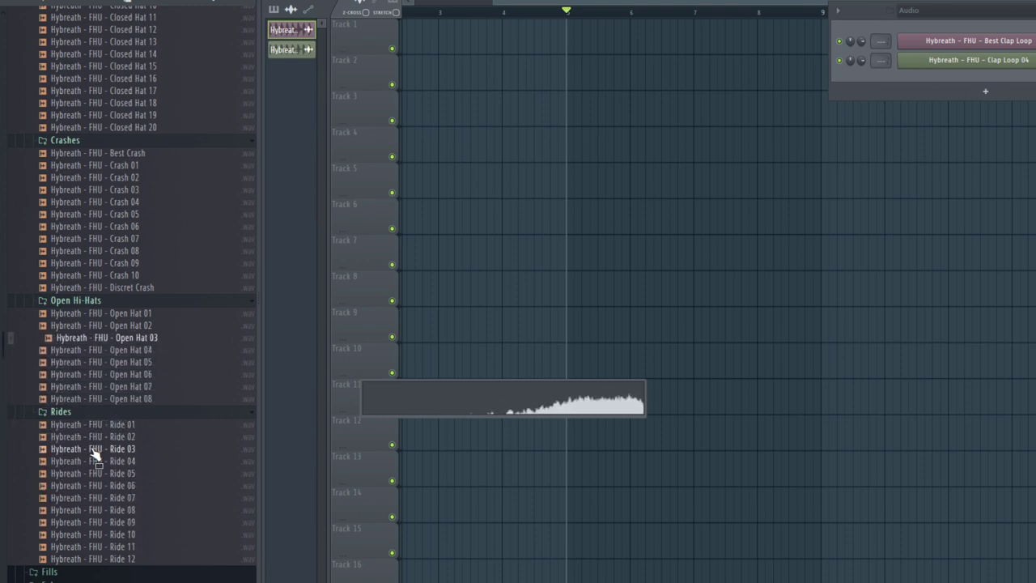
key("Up")
key("Up")
- Preview the crash samples from Discret Crash up through Crash 10 to 01 and Best Crash
key("Up")
key("Up")
key("Up")
key("Up")
key("Up")
key("Up")
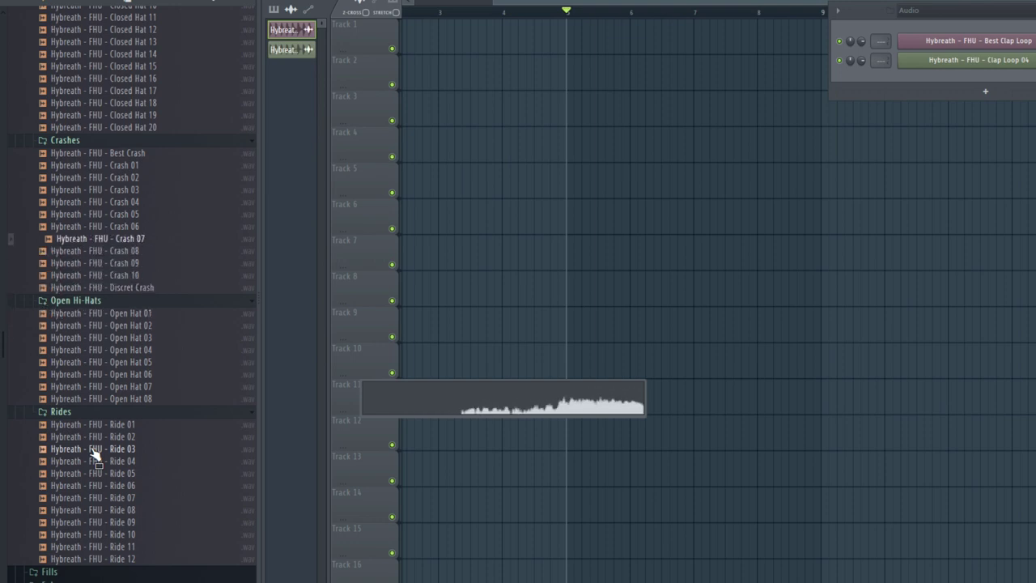
key("Up")
key("Up")
key("Up")
key("Up")
key("Up")
key("Up")
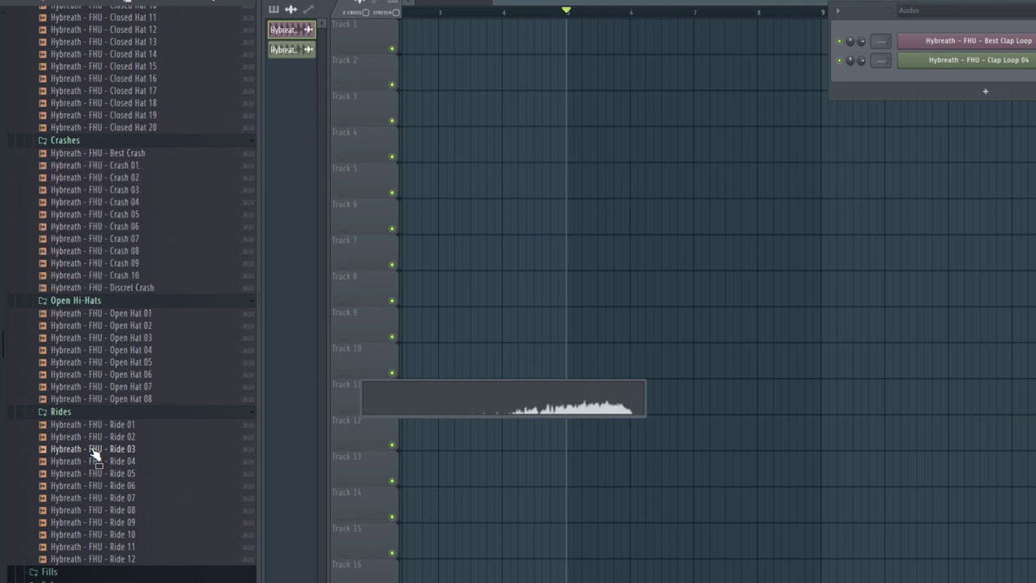
key("Up")
key("Up")
- Preview the closed hi-hat samples from Closed Hat 20 up to Best Hat
key("Up")
key("Up")
key("Up")
key("Up")
key("Up")
key("Up")
key("Up")
key("Up")
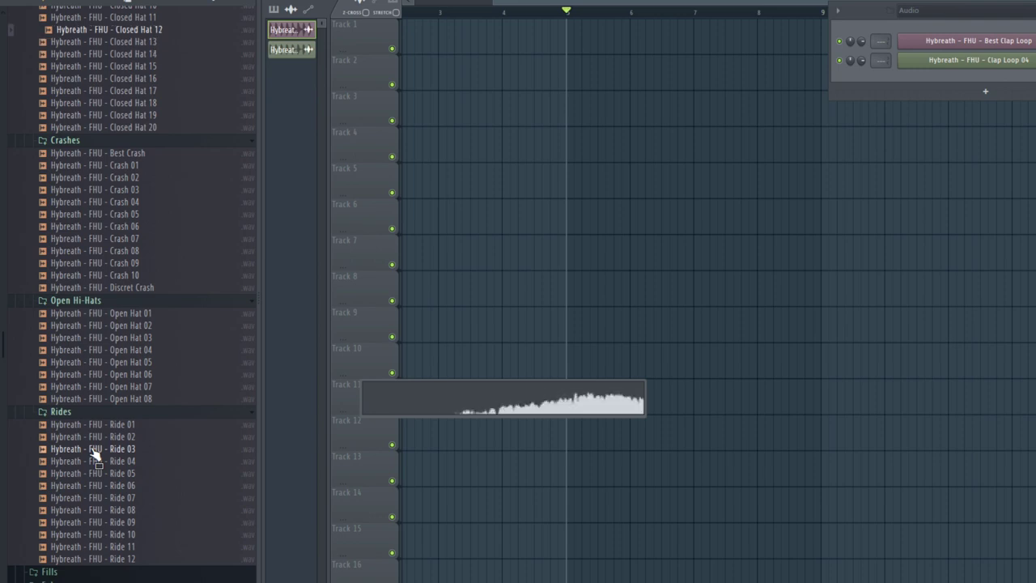
scroll(95, 456, "up", 8)
key("Up")
key("Up")
key("Up")
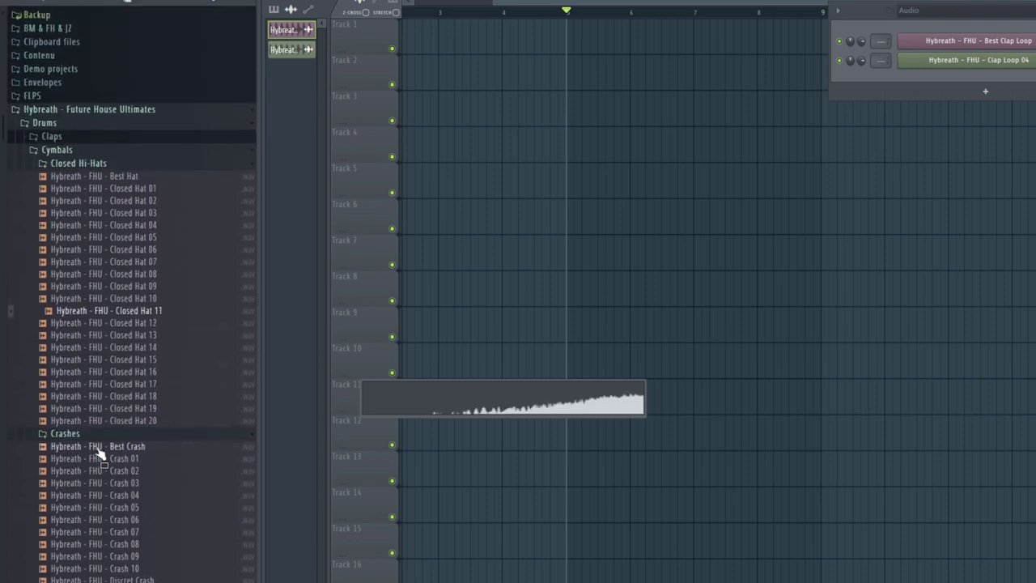
key("Up")
key("Up")
key("Up")
key("Up")
key("Up")
key("Up")
key("Up")
key("Up")
key("Up")
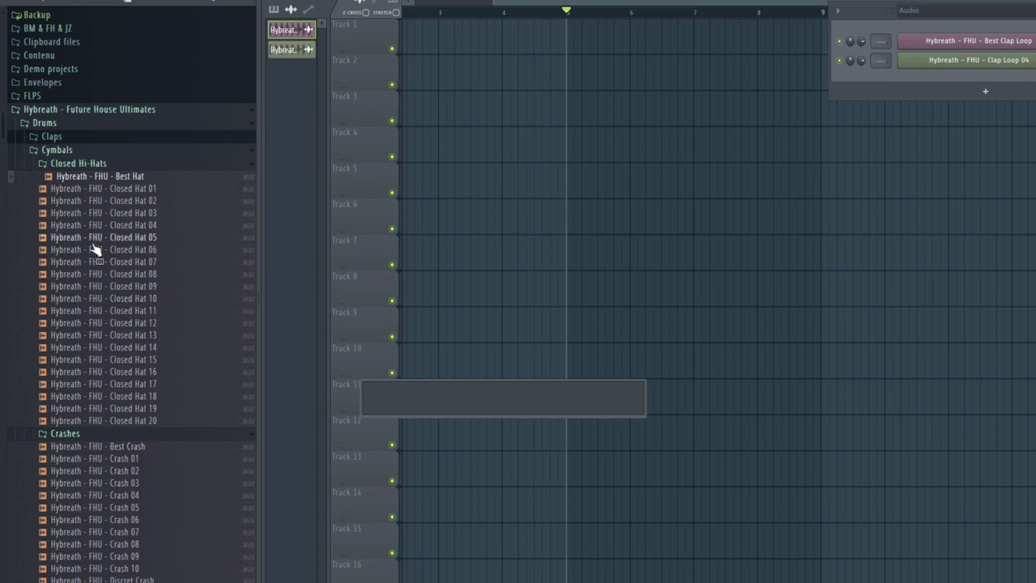
- Collapse the Cymbals folders and look through the samples in the Fills folder
left_click(100, 165)
left_click(85, 149)
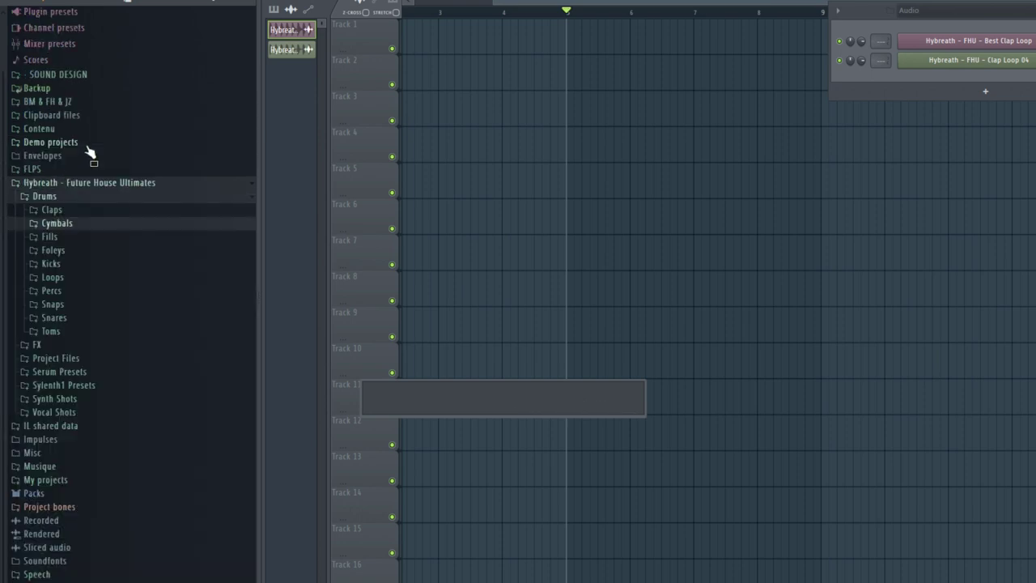
left_click(50, 237)
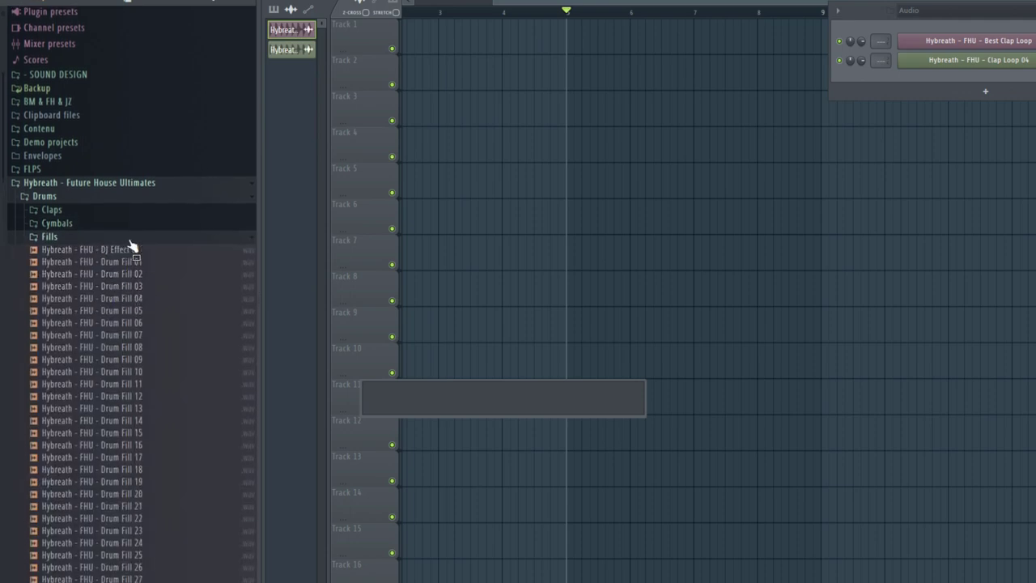
scroll(154, 295, "down", 6)
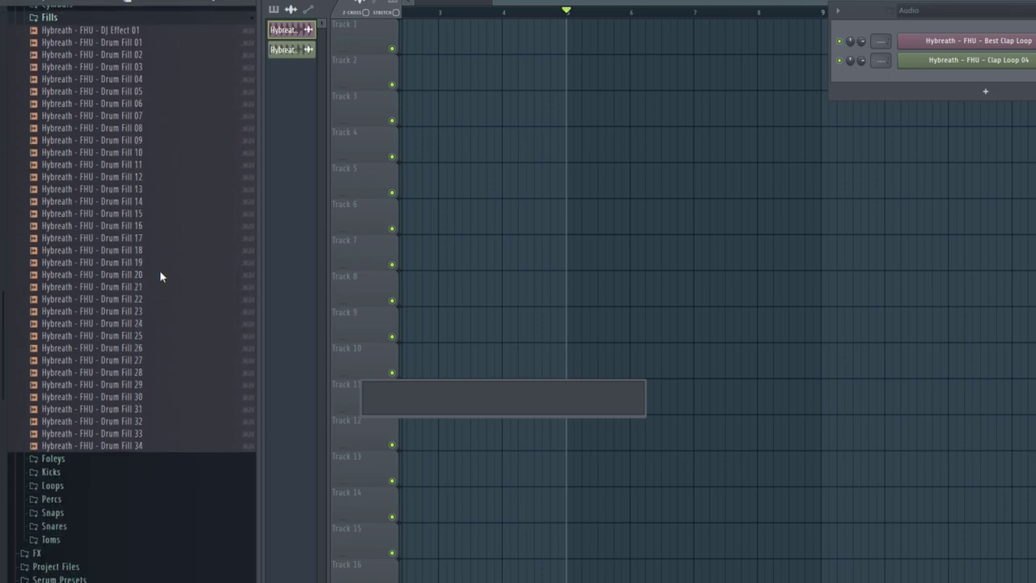
scroll(165, 279, "up", 2)
left_click_drag(212, 186, 281, 293)
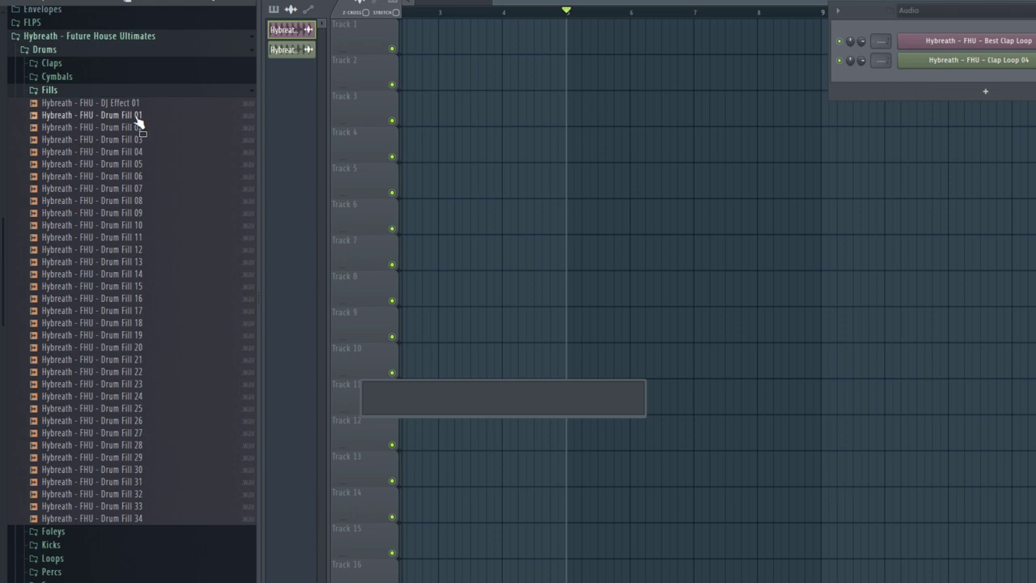
- Preview Drum Fills 17, 19, 27, 30 and 32 from the Fills folder
left_click(129, 310)
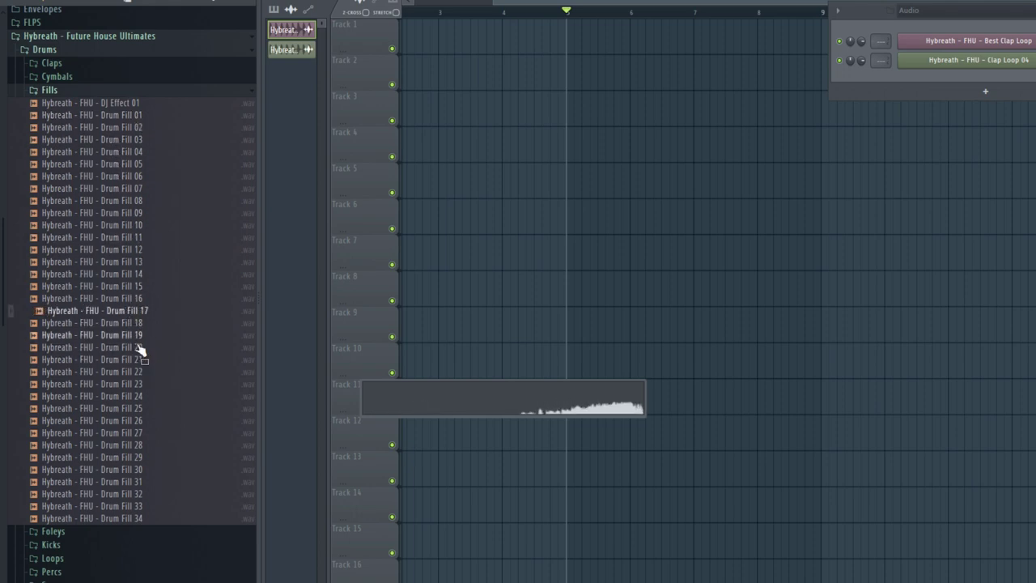
left_click(121, 335)
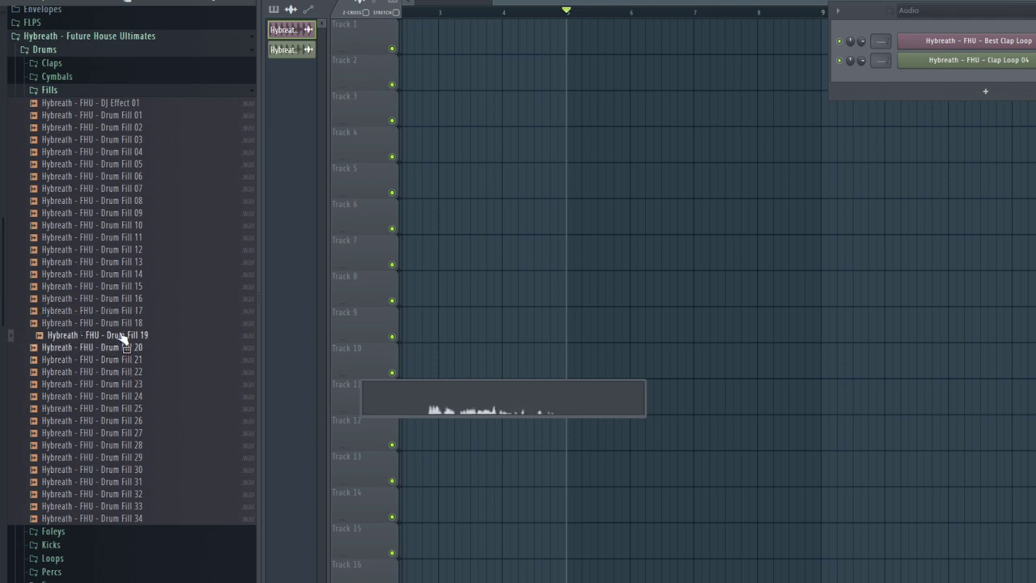
left_click(131, 434)
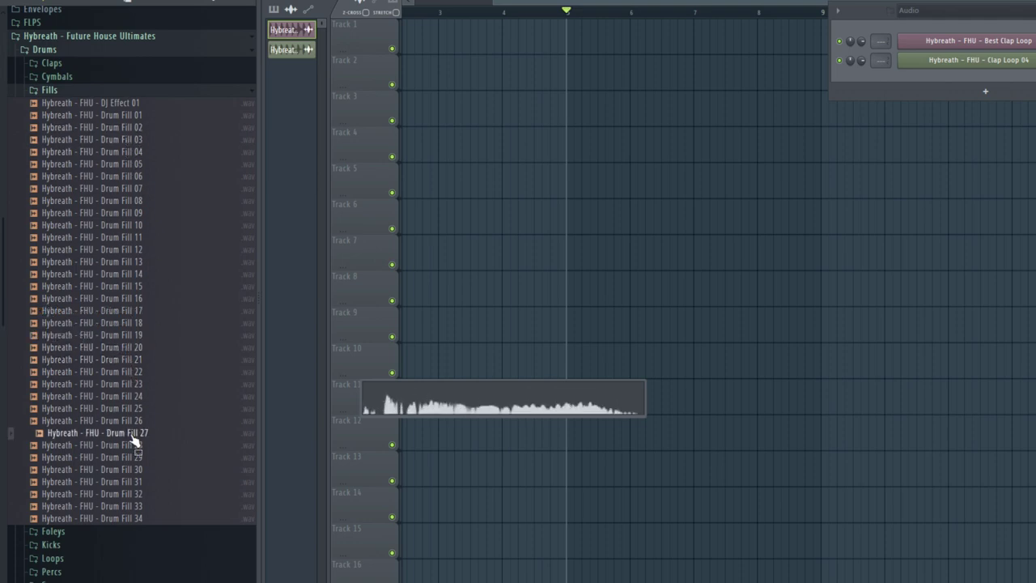
left_click(124, 471)
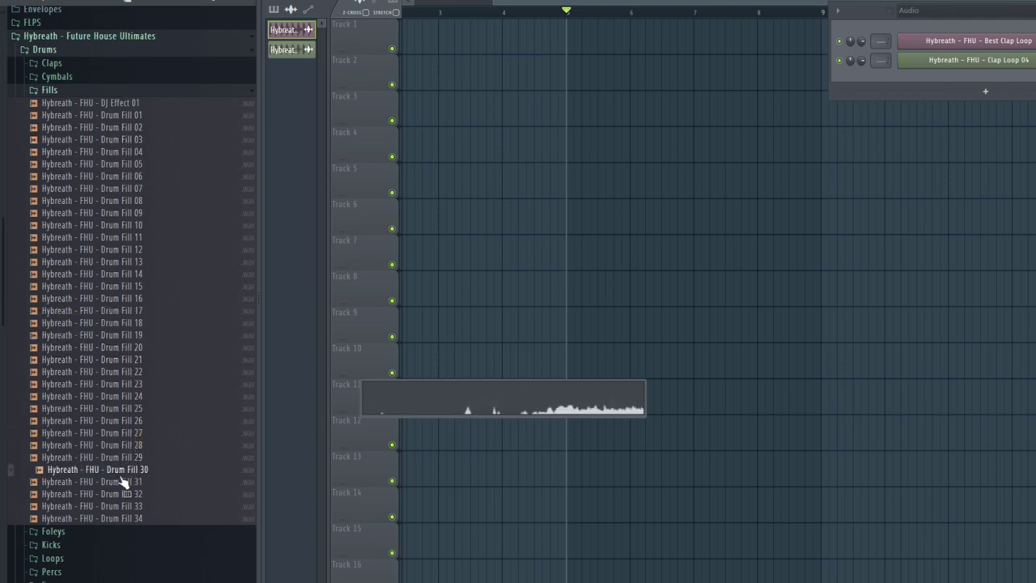
left_click(125, 497)
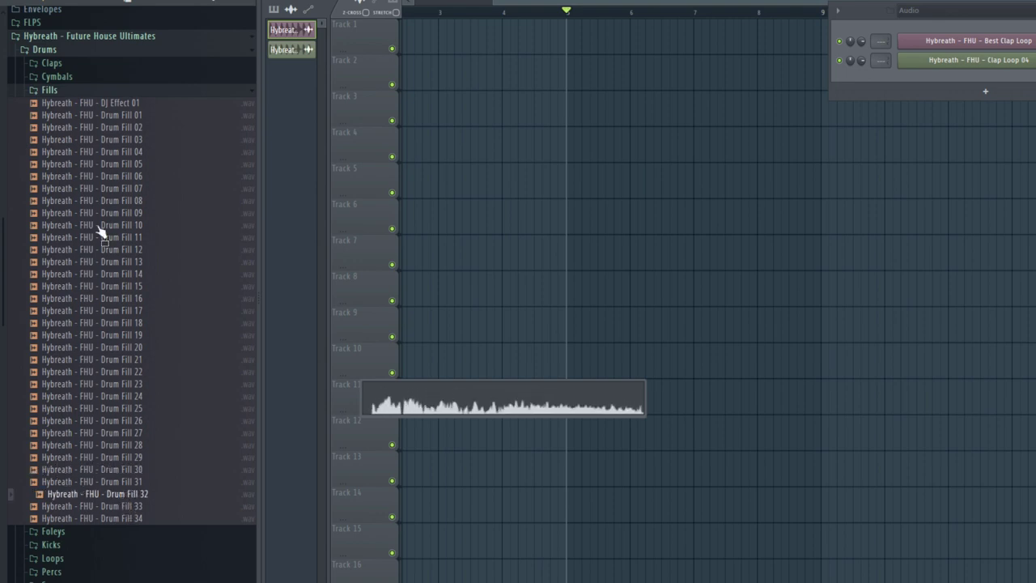
- Preview Drum Fills 01, 03 and 02, DJ Effect 01 and Drum Fill 08
left_click(119, 118)
left_click(118, 141)
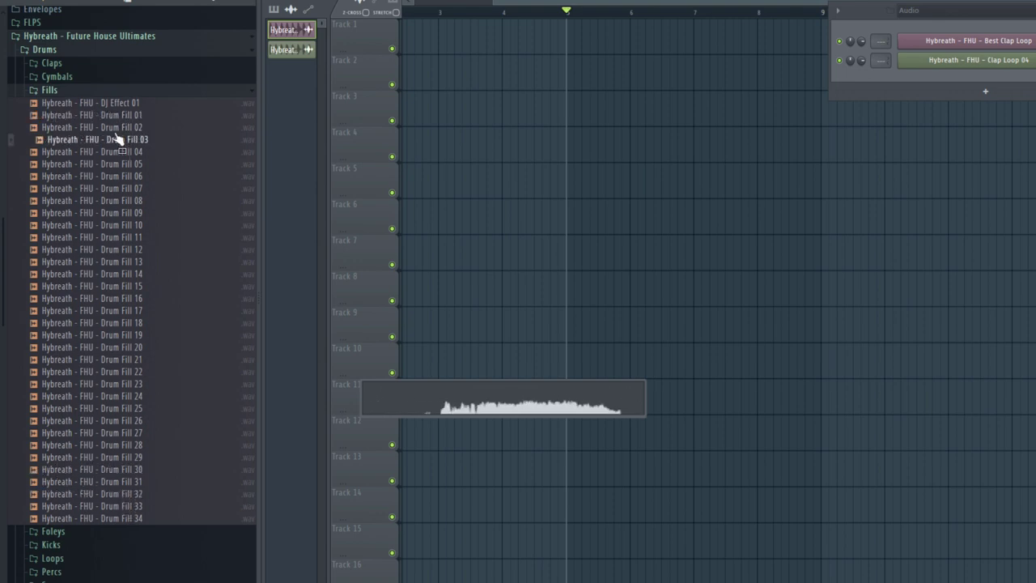
left_click(115, 130)
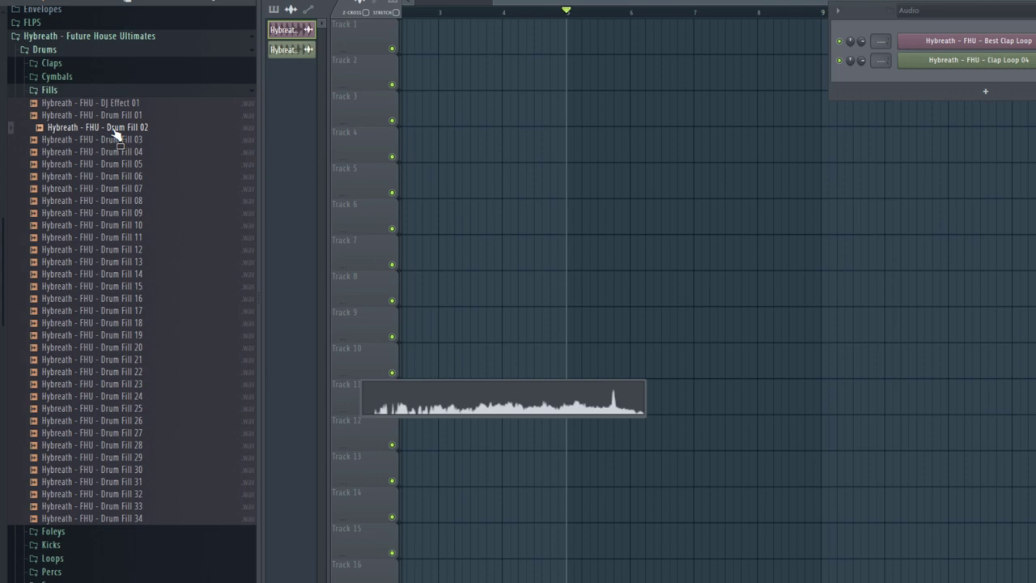
left_click(100, 103)
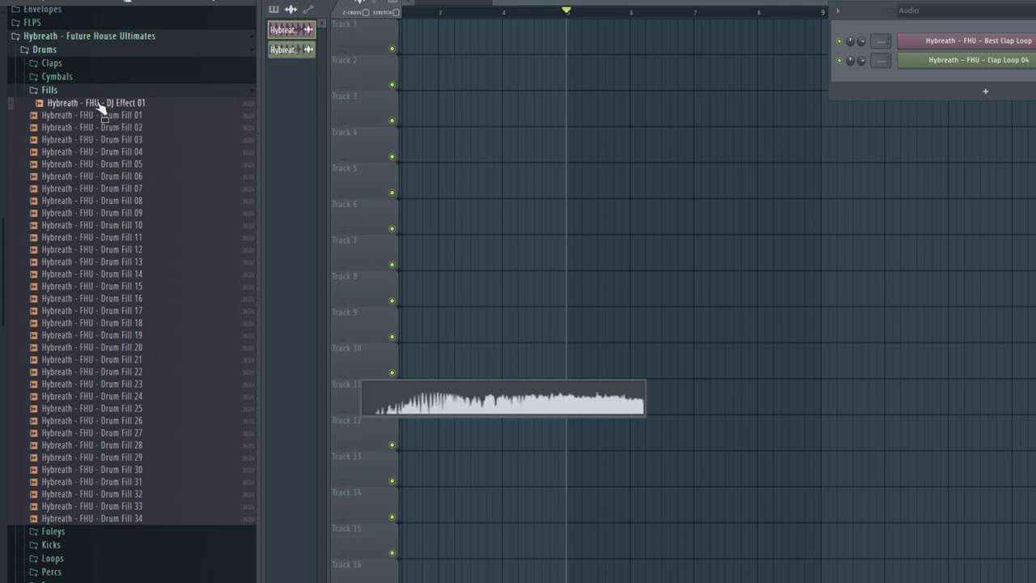
left_click(116, 202)
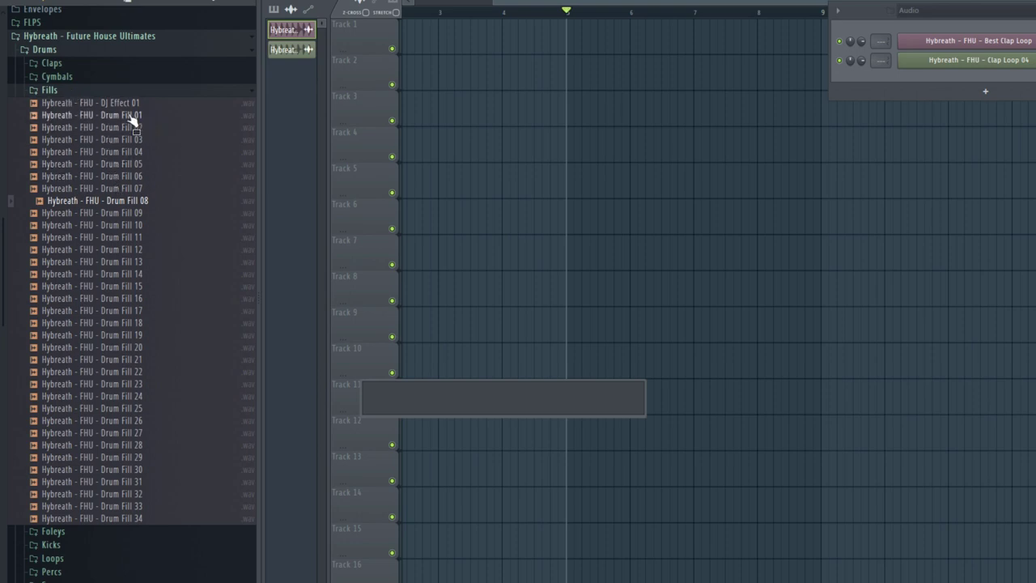
- Audition Drum Fill 02 in the playlist on Track 3 at bar 4 and delete its clip
left_click(131, 127)
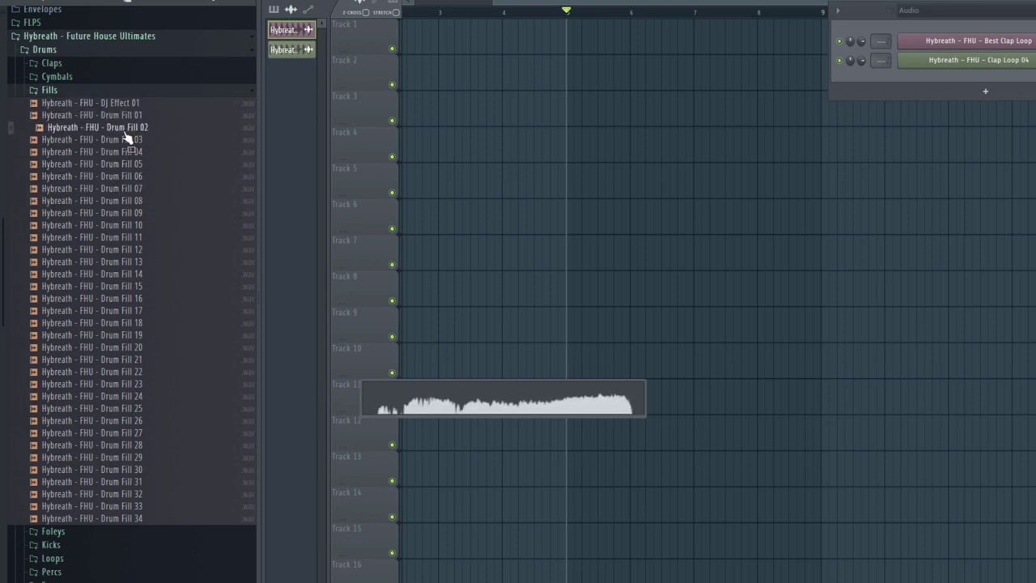
left_click_drag(120, 137, 513, 109)
left_click(501, 13)
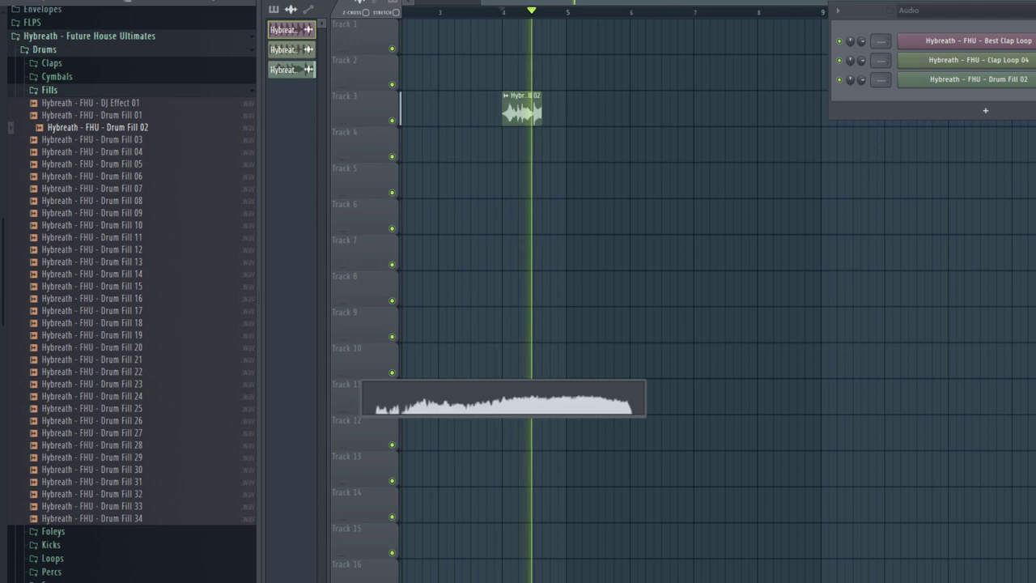
right_click(522, 109)
key("space")
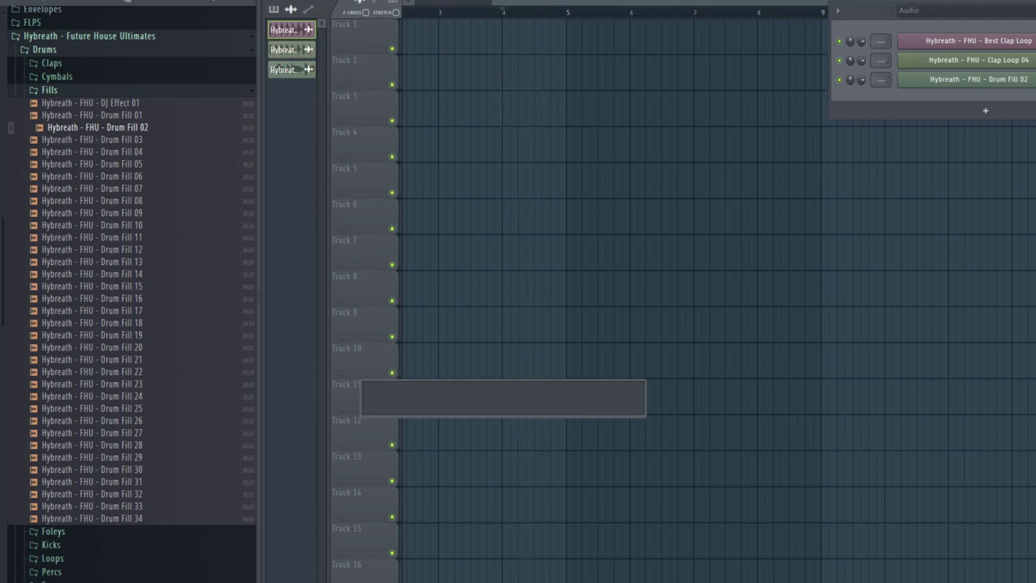
- Switch from the Fills folder to Foleys and preview the samples from Foley 01 to Foley 20
left_click(50, 90)
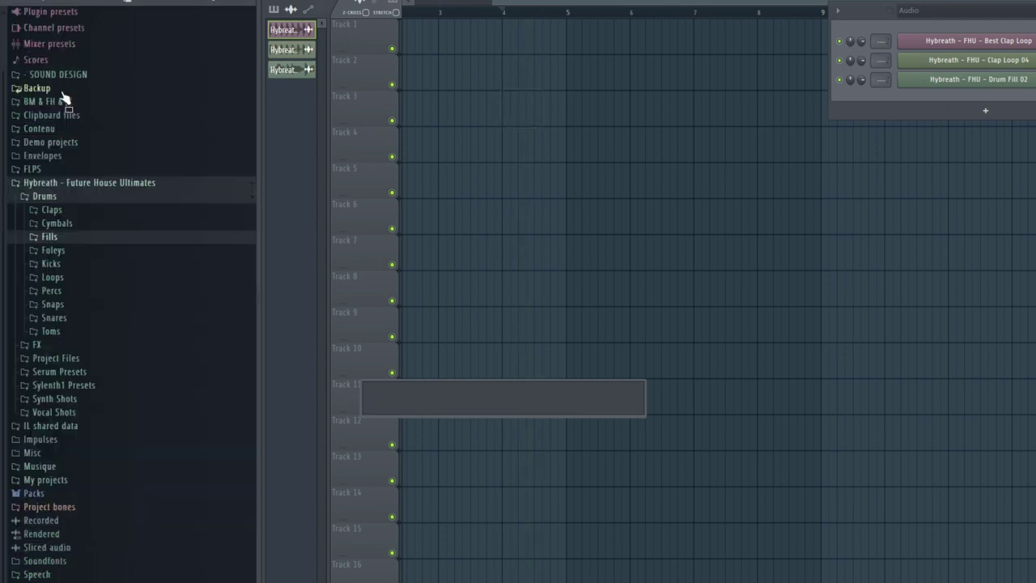
left_click(72, 251)
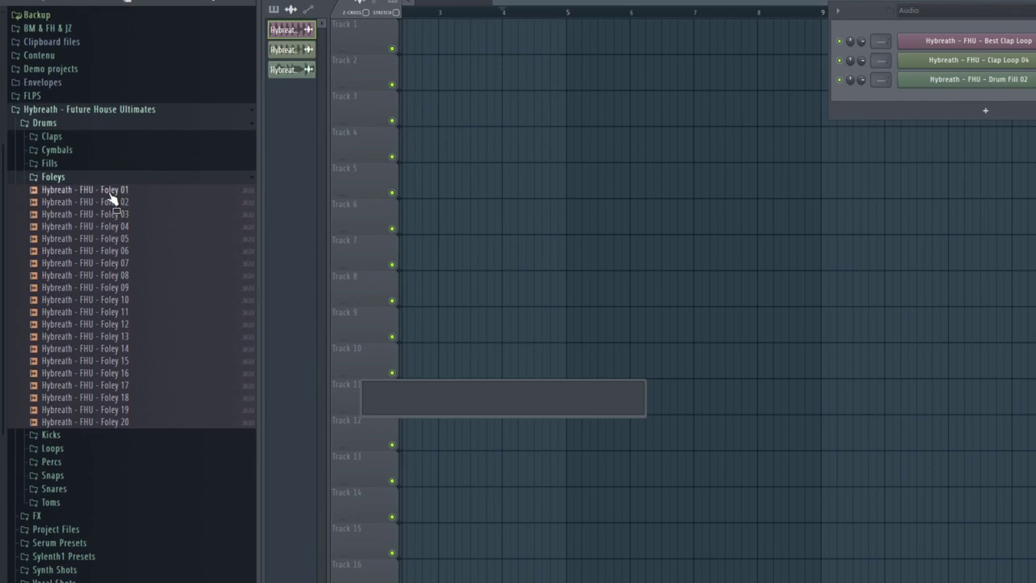
key("Down")
key("Down")
key("Down")
key("Down")
key("Down")
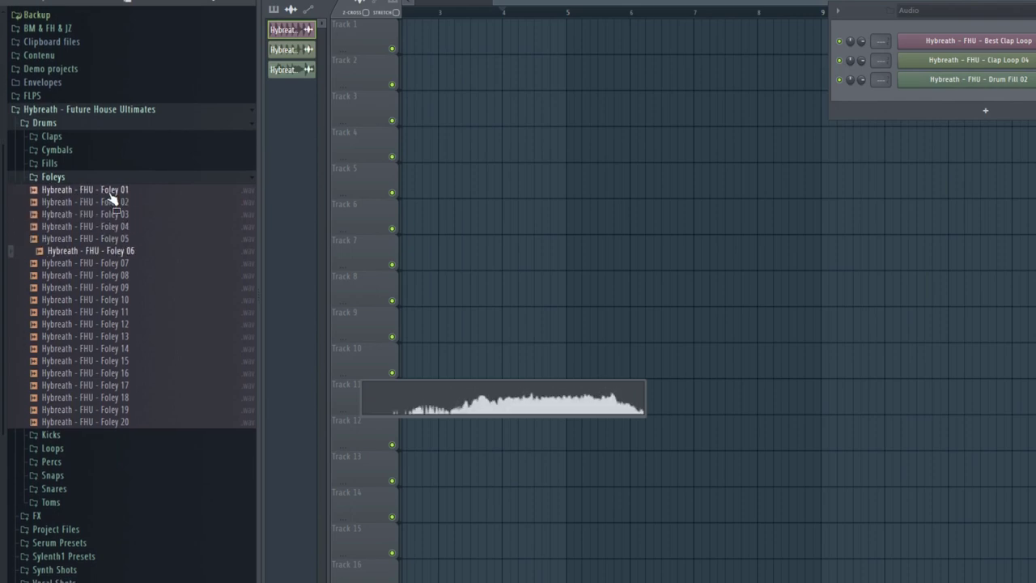
key("Down")
key("Down")
key("Down")
key("Down")
key("Down")
key("Down")
key("Down")
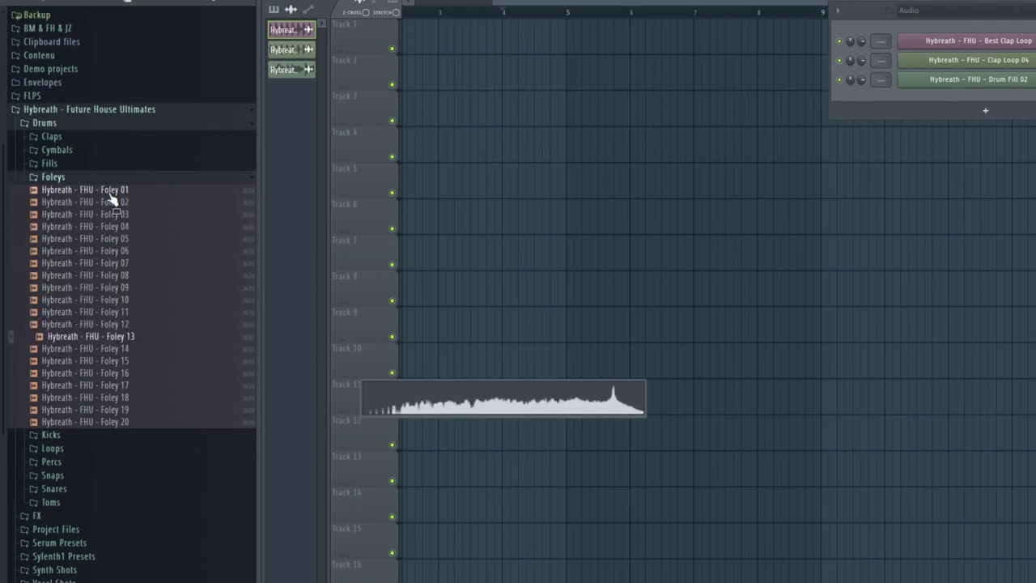
key("Down")
key("Down")
key("Down")
key("Down")
key("Down")
key("Down")
key("Down")
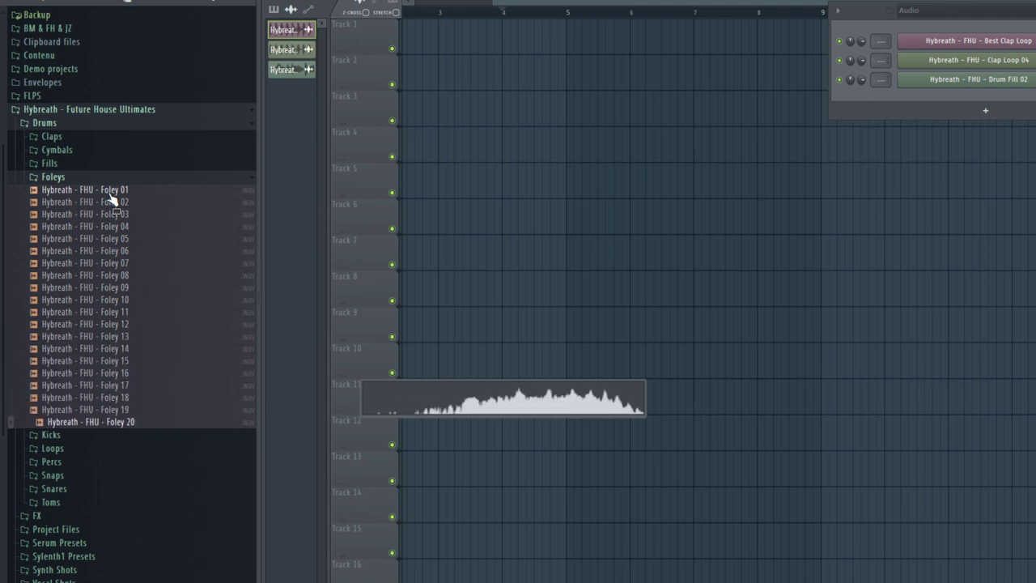
- Collapse the Foleys folder and look through the samples in the Kicks folder
left_click(82, 178)
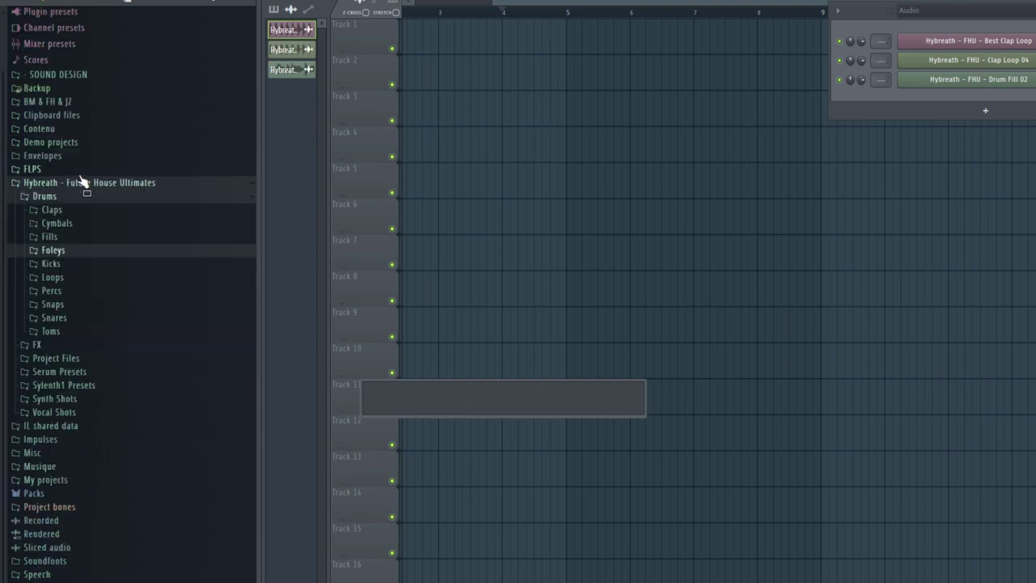
left_click(57, 266)
scroll(136, 293, "down", 5)
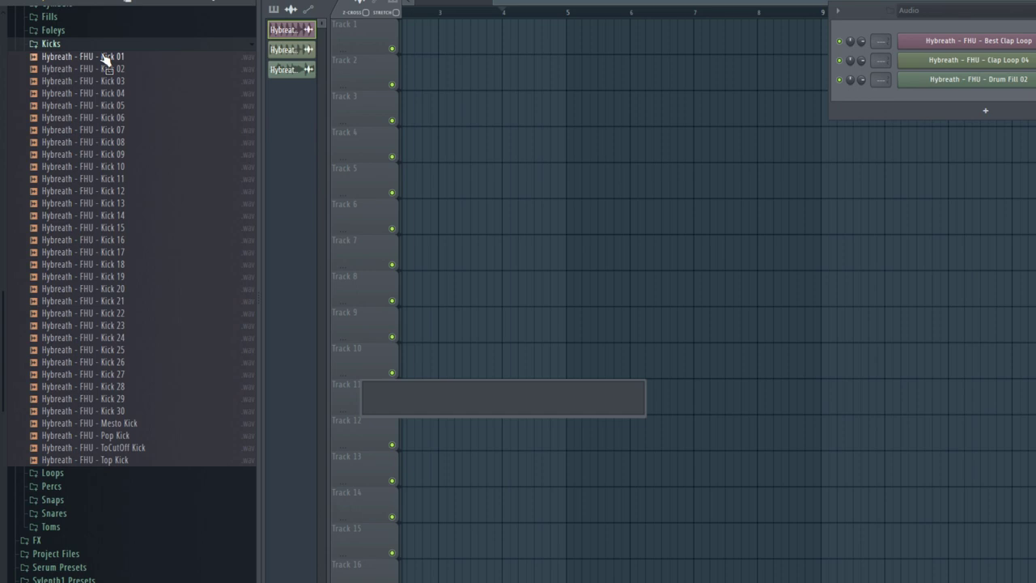
scroll(153, 203, "up", 3)
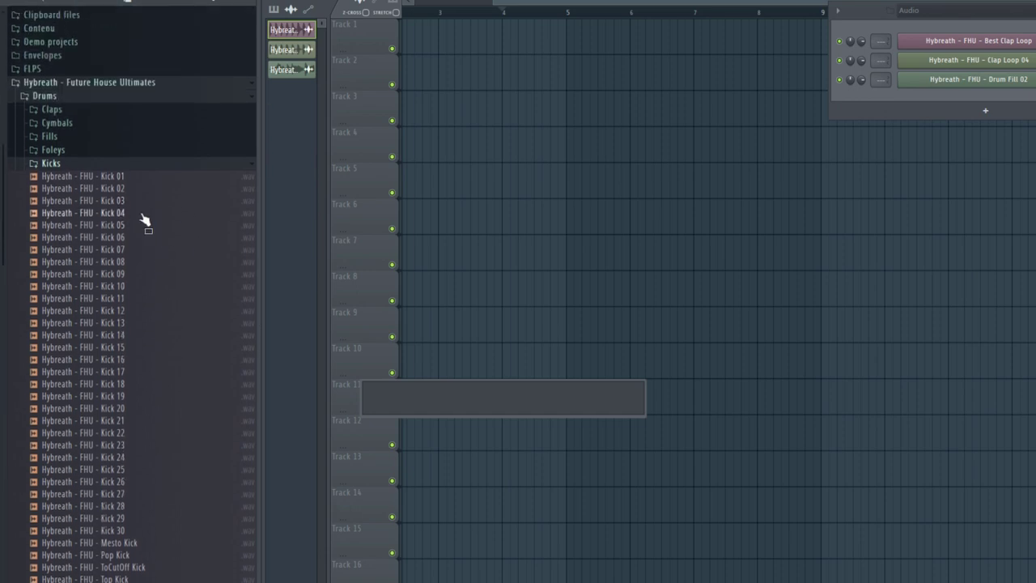
scroll(121, 162, "down", 1)
- Preview the samples in the Kicks folder one after another from Kick 01 to Kick 30
key("Down")
key("Down")
key("Down")
key("Down")
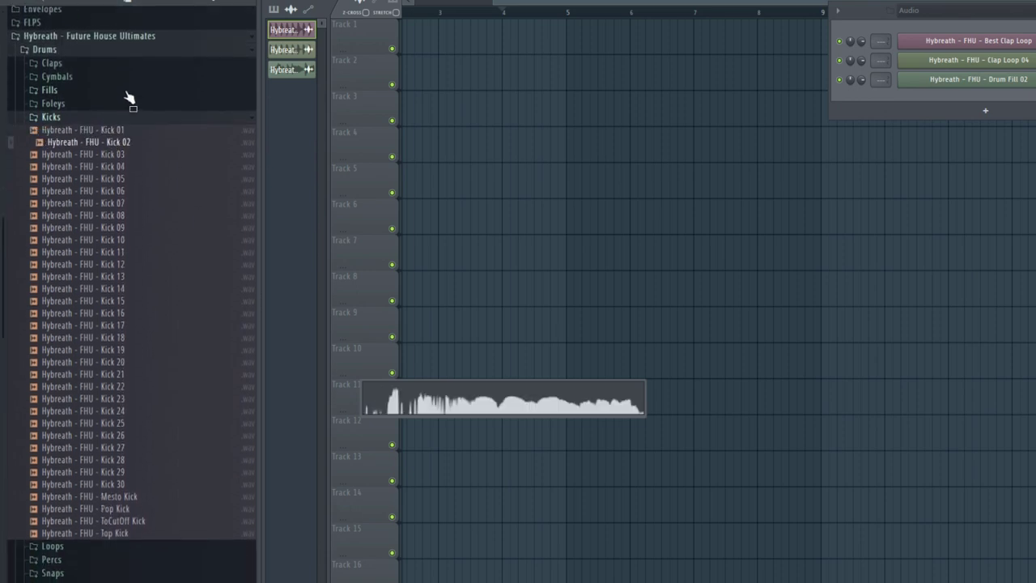
key("Down")
key("Down")
key("Down")
key("Down")
key("Down")
key("Down")
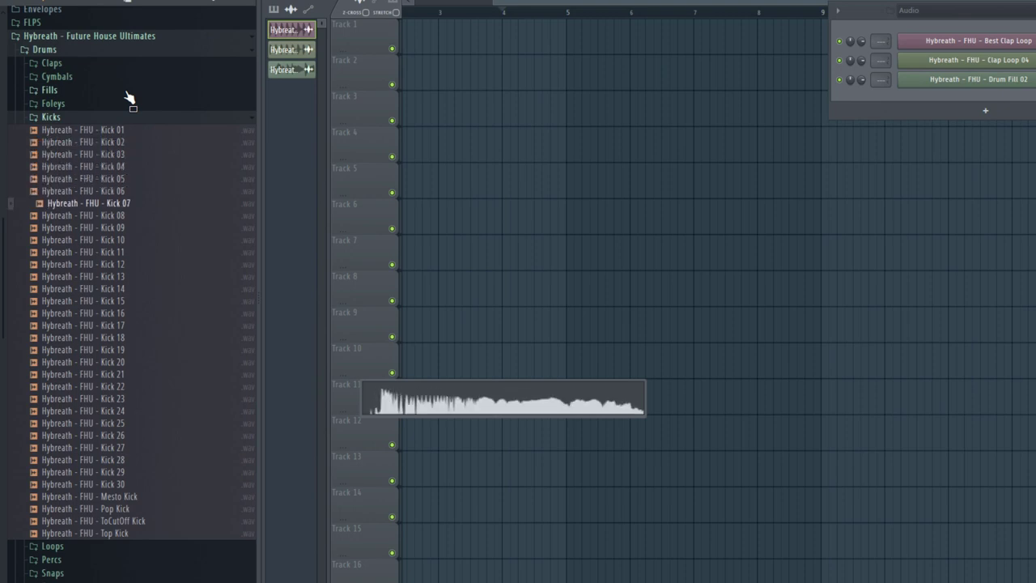
key("Down")
key("Down")
key("Down")
key("Down")
key("Down")
key("Down")
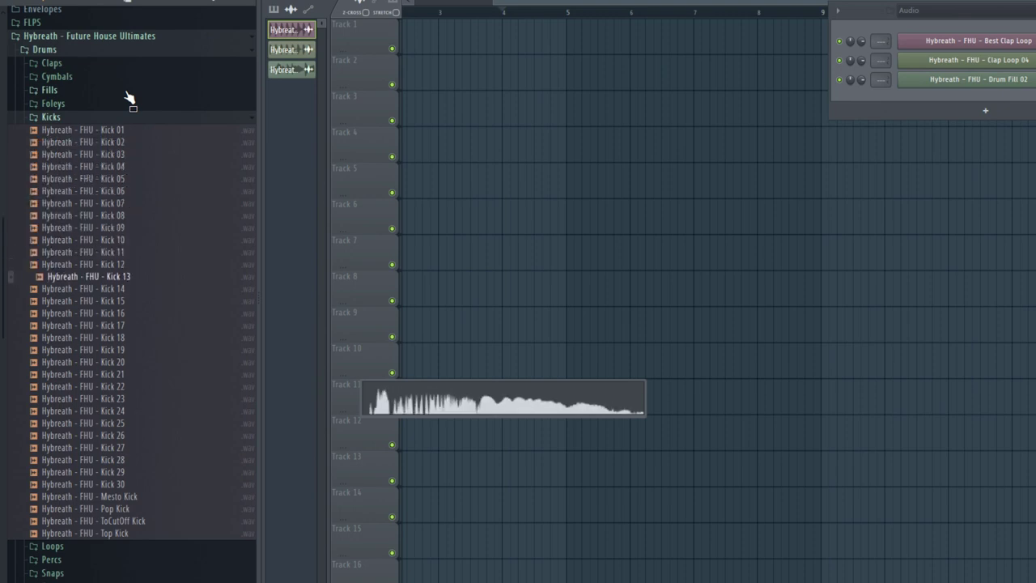
key("Down")
key("Down")
key("Down")
key("Down")
key("Down")
key("Down")
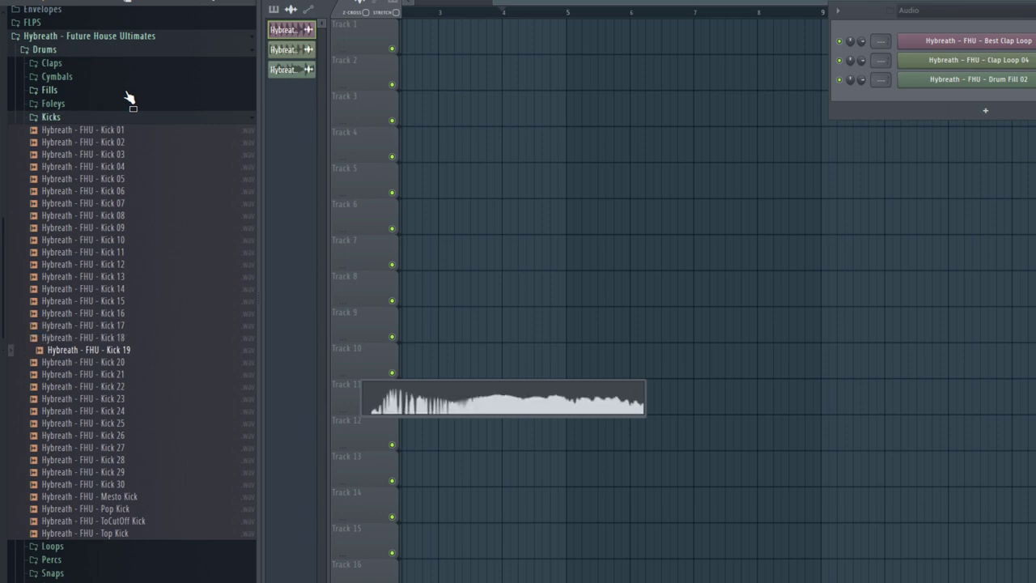
key("Down")
key("Down")
key("Down")
key("Down")
key("Down")
key("Down")
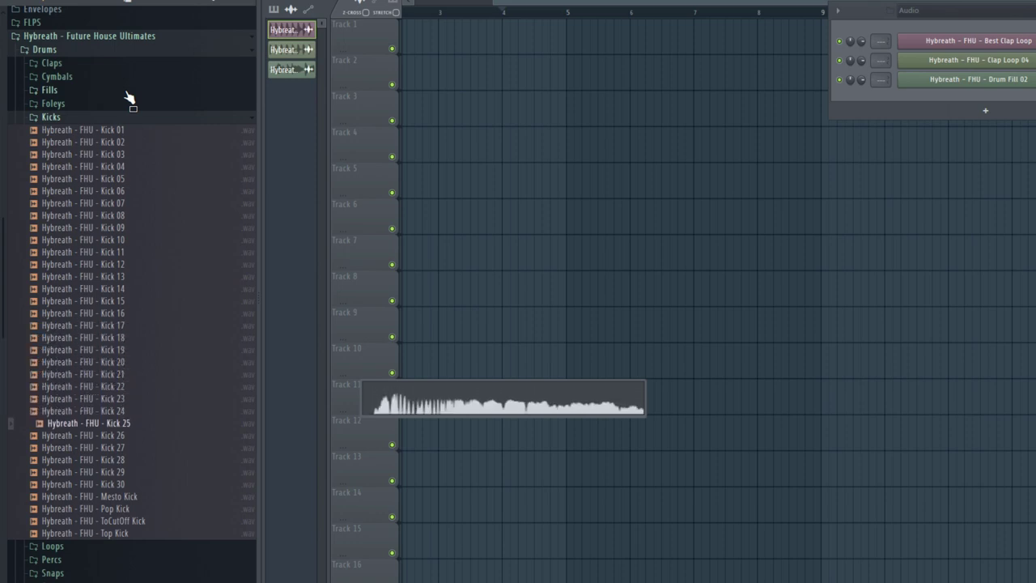
key("Down")
key("Down")
key("Down")
key("Down")
key("Down")
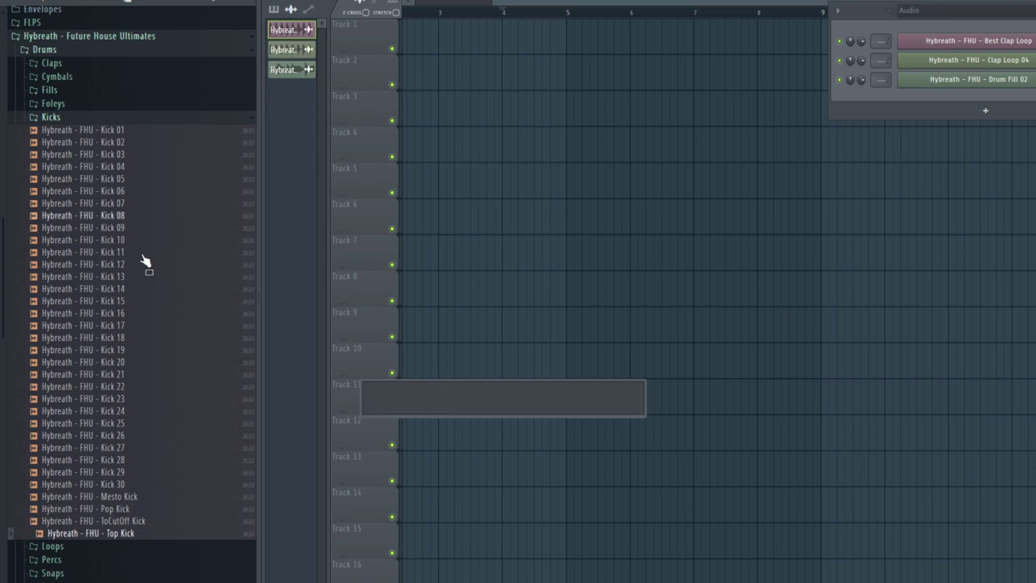
- Place Top Kick on Track 3 at bar 5 and ToCutOff Kick on Track 4 slightly after it
left_click_drag(111, 536, 569, 121)
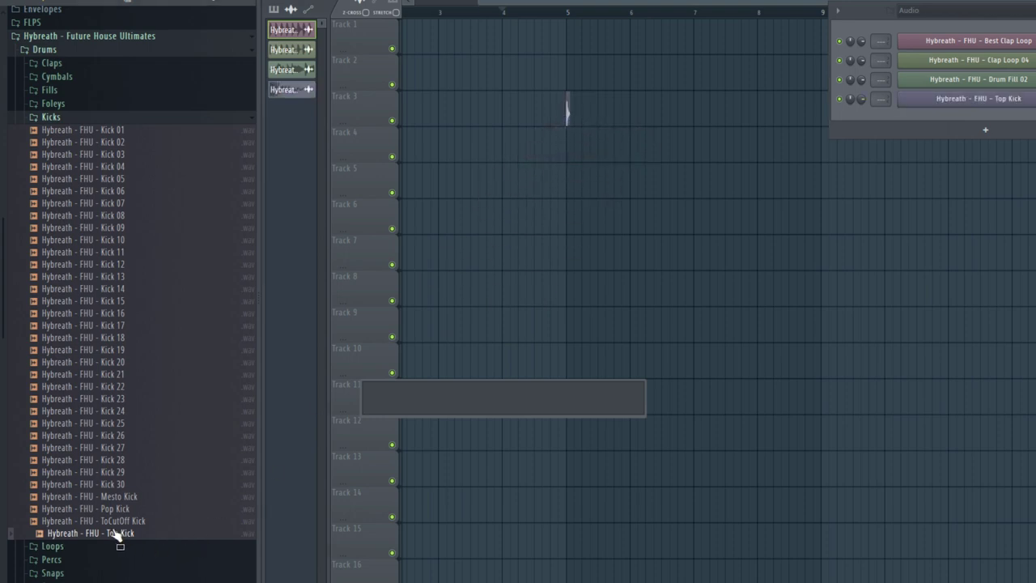
left_click_drag(111, 530, 577, 154)
scroll(545, 174, "up", 10)
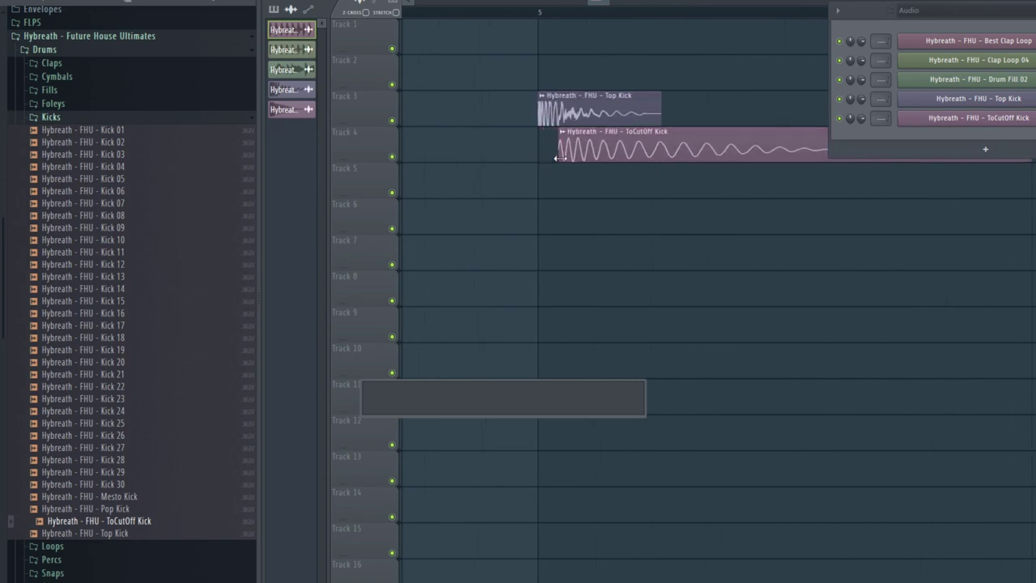
- Play the time range from bar 5 containing the two layered kicks, and delete both clips
scroll(538, 16, "down", 3)
left_click_drag(539, 16, 838, 52)
key("space")
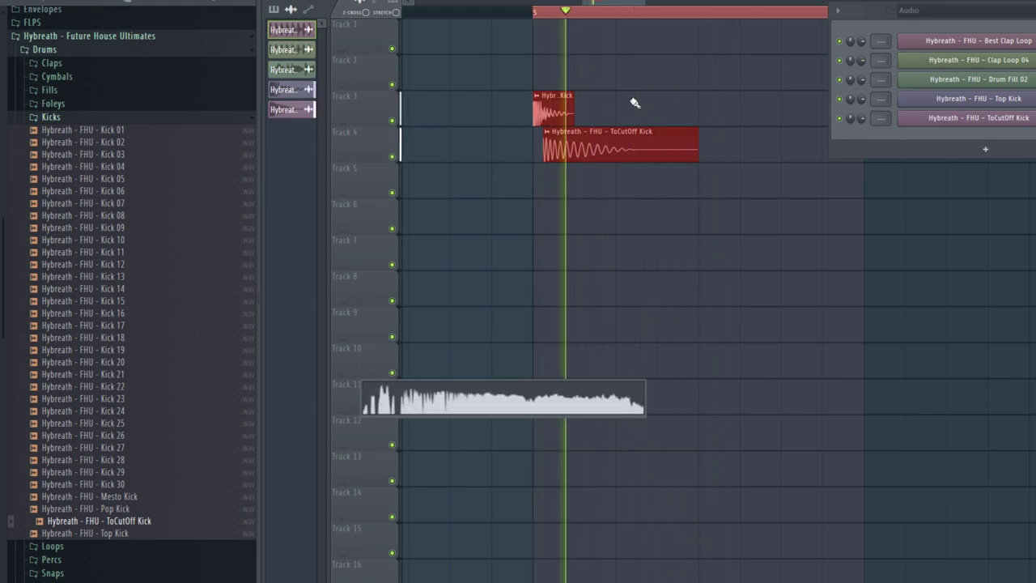
key("space")
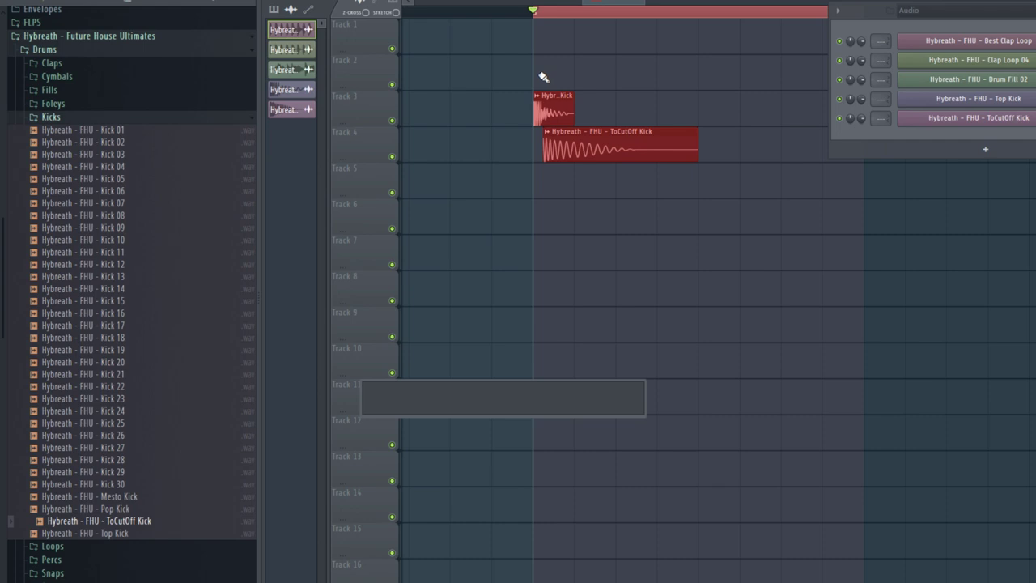
key("Delete")
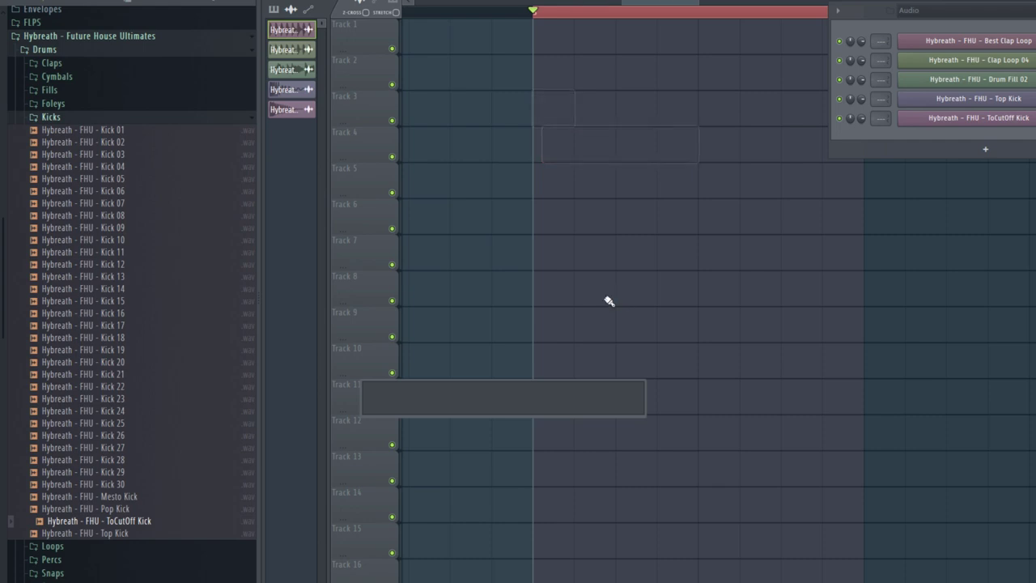
- Switch from the Kicks folder to Loops and preview Break Loop 01 and HiHat Loops 01 to 04
left_click(78, 118)
left_click(53, 277)
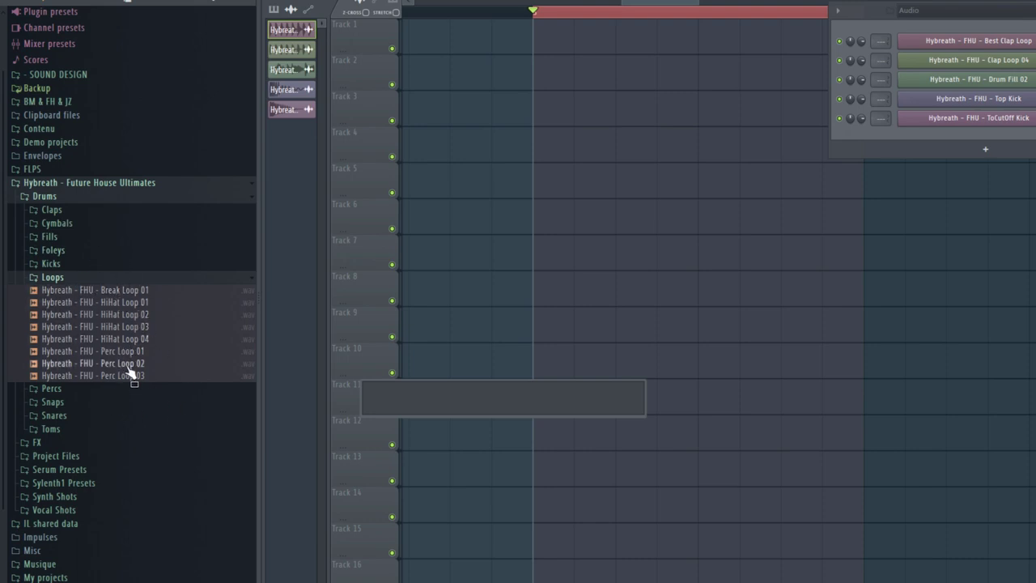
left_click(116, 290)
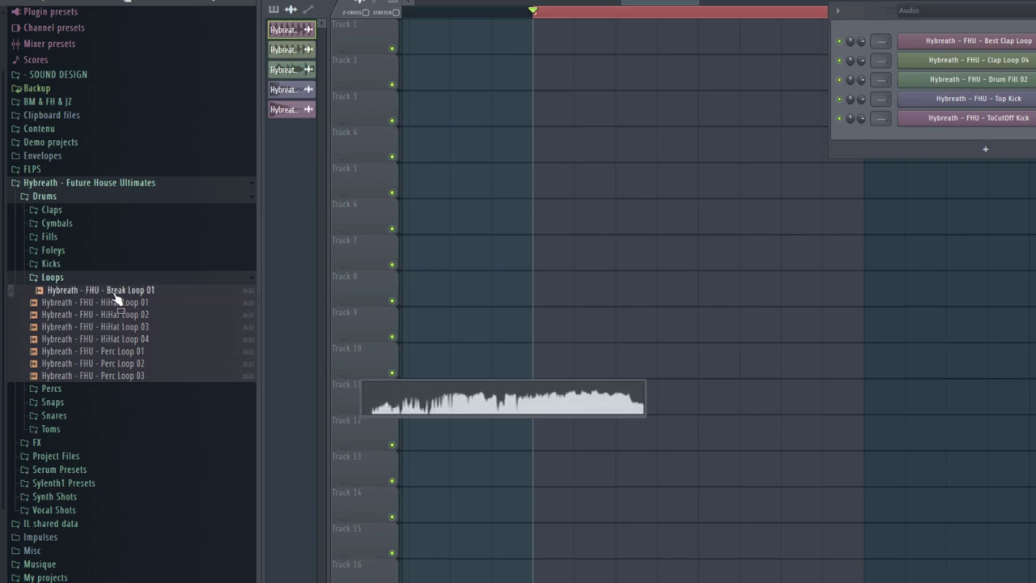
left_click(115, 303)
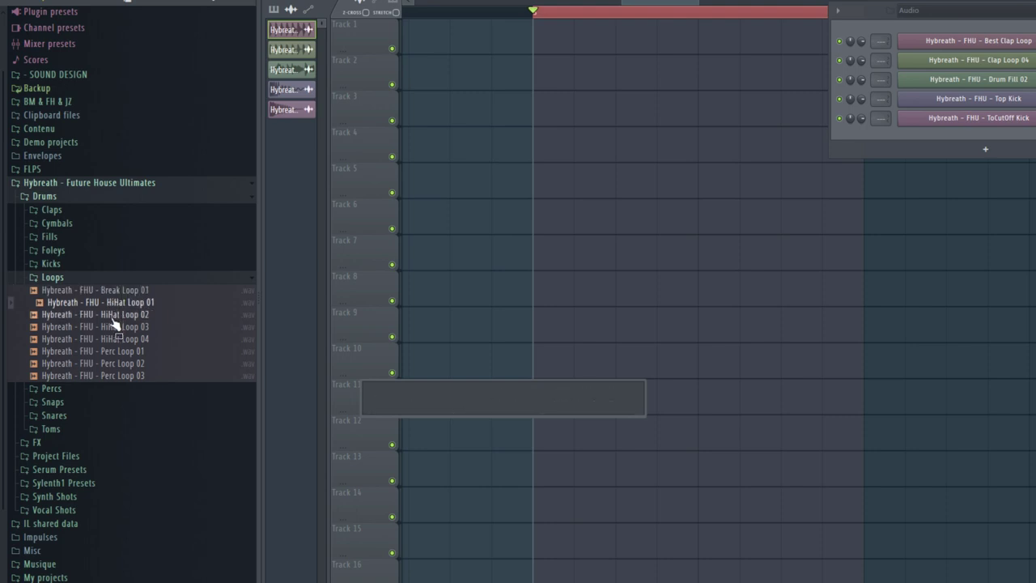
left_click(114, 316)
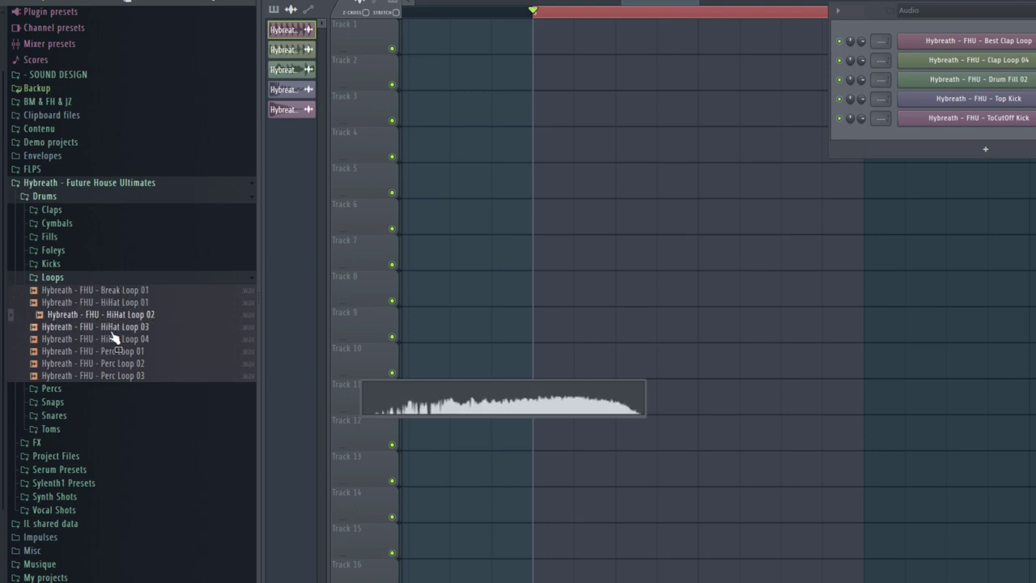
left_click(112, 328)
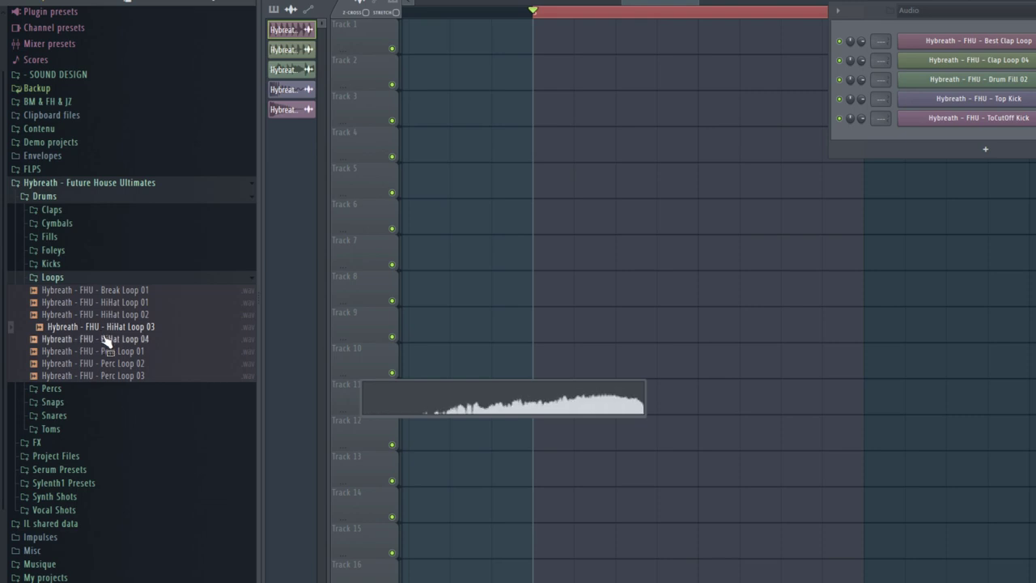
left_click(107, 340)
- Place HiHat Loop 03 on Track 9 at bar 6 and hide the channel rack
left_click_drag(108, 327, 648, 331)
scroll(551, 354, "down", 4)
left_click(613, 12)
key("F6")
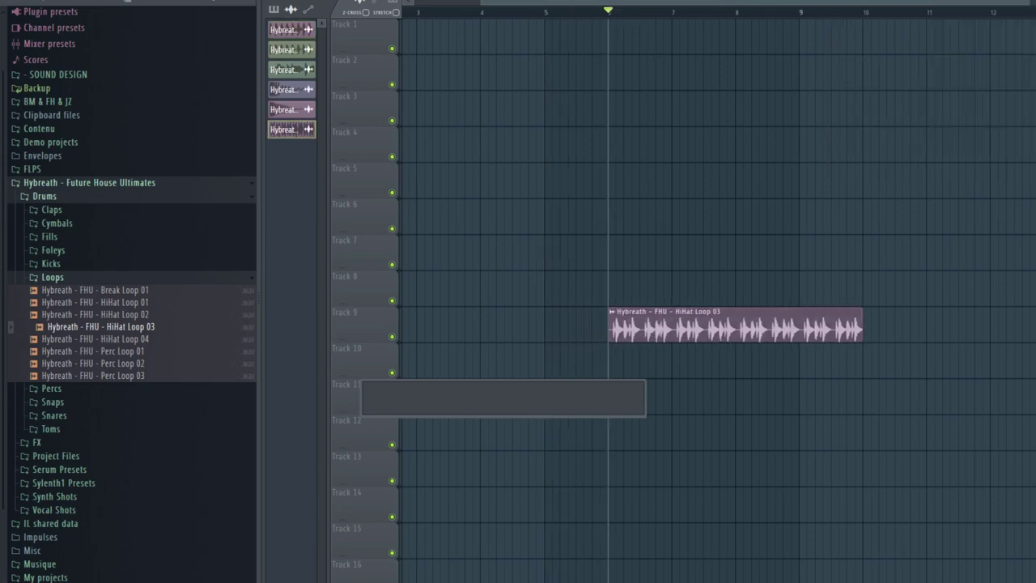
- Move the HiHat Loop 03 clip to bar 5 and start playback from there
scroll(840, 327, "up", 1)
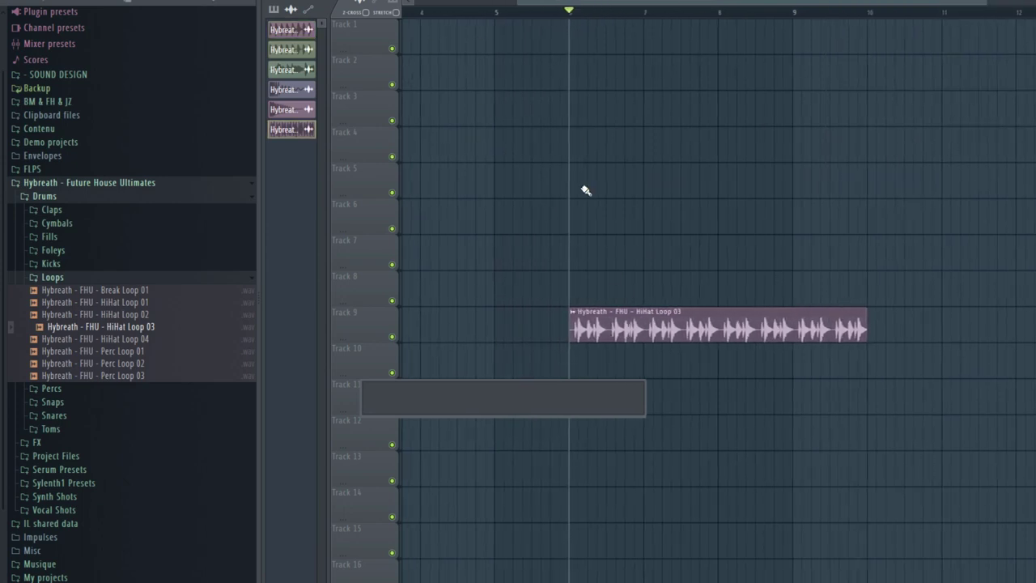
left_click_drag(734, 334, 659, 333)
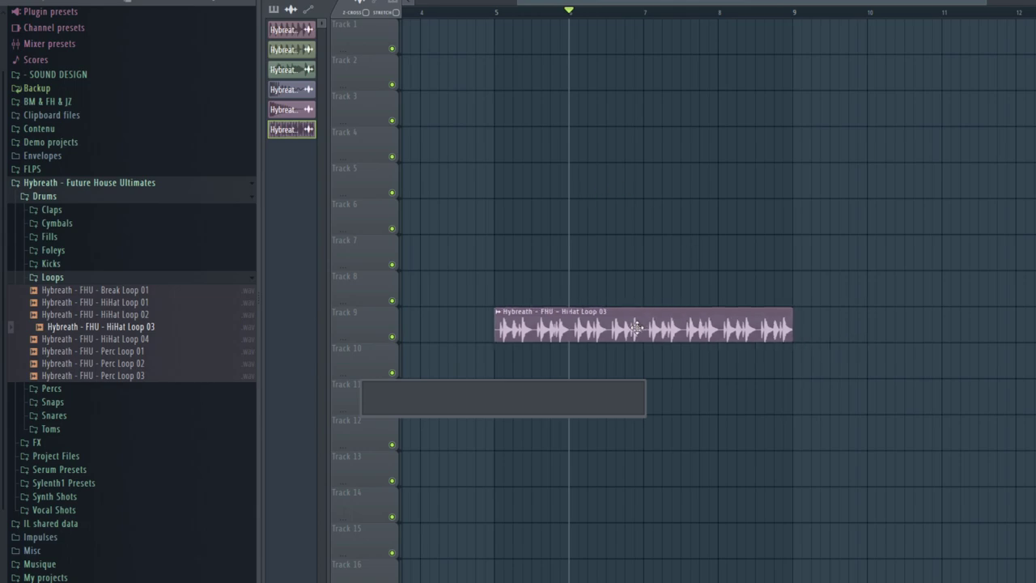
left_click(498, 12)
key("space")
- Duplicate the HiHat Loop 03 clip several times in a row along Track 9
scroll(678, 364, "down", 2)
key("ctrl+a")
key("ctrl+b")
key("ctrl+b")
key("ctrl+b")
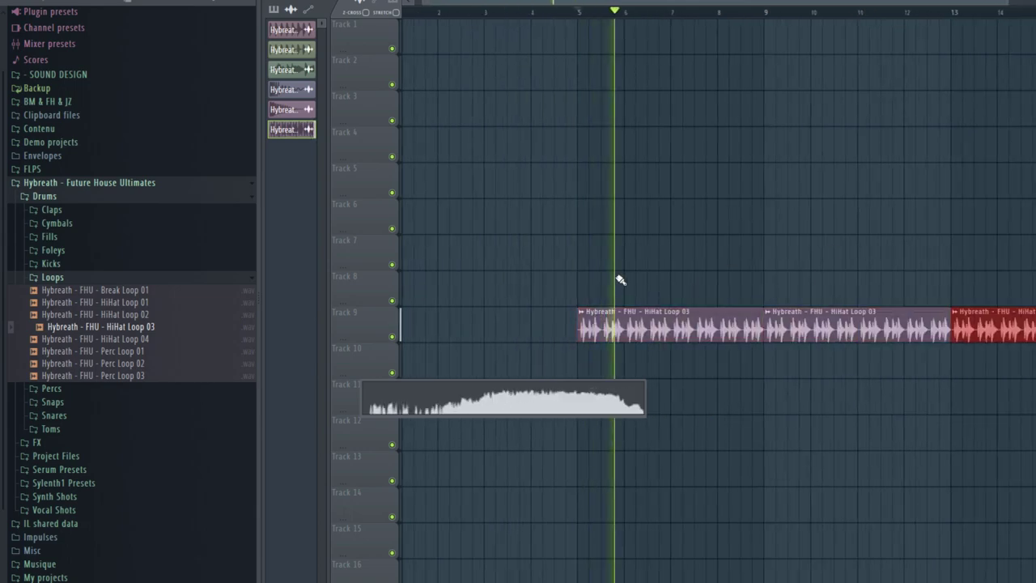
- Stop playback and delete all the HiHat Loop 03 clips from Track 9
scroll(620, 280, "down", 2)
scroll(767, 322, "down", 4)
key("space")
key("Delete")
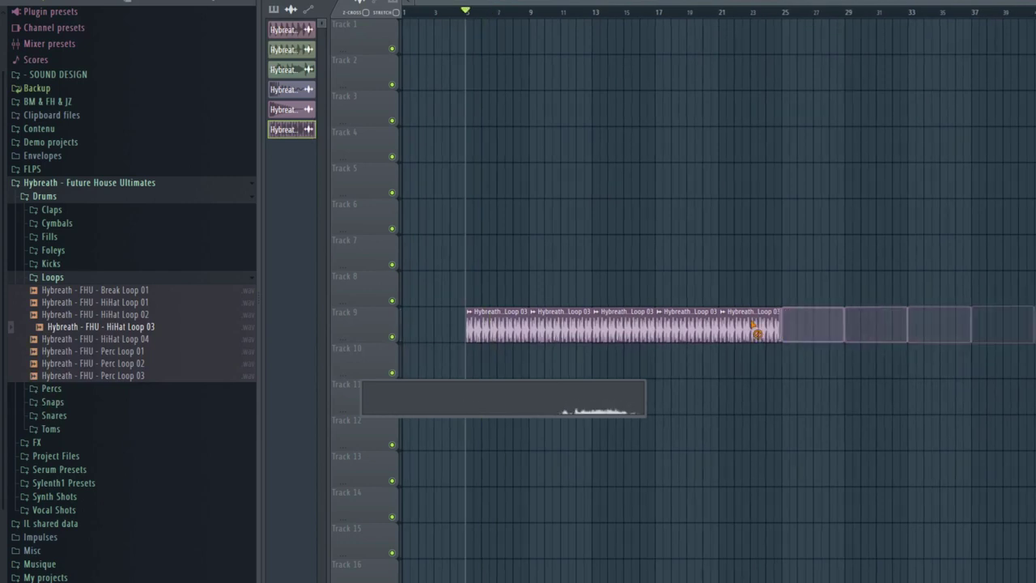
scroll(483, 324, "up", 4)
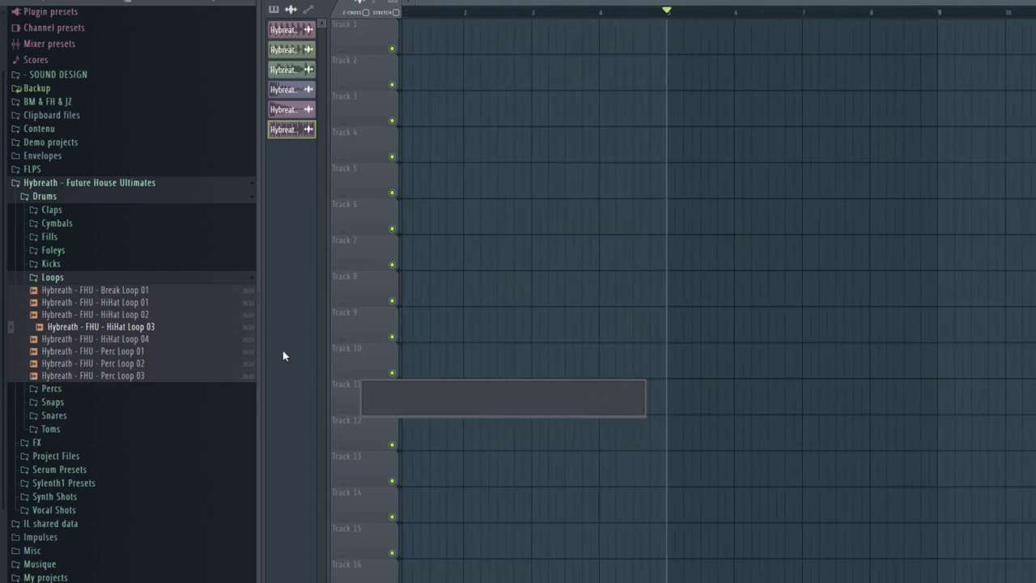
- Switch from the Loops folder to Percs and preview Perc 12, Perc 14 to Perc 19, and Perc 09
left_click(63, 278)
left_click(55, 292)
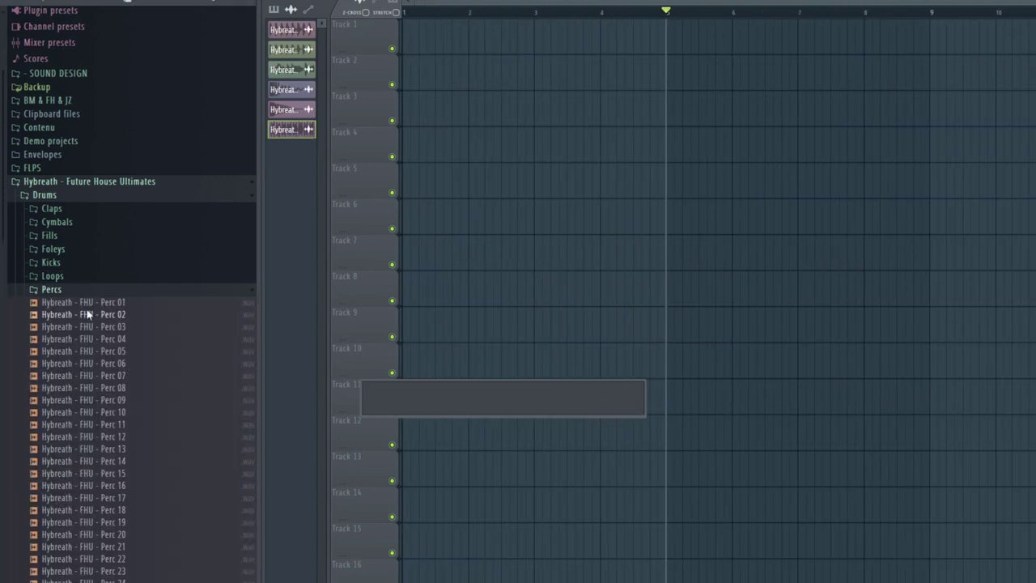
scroll(121, 324, "down", 5)
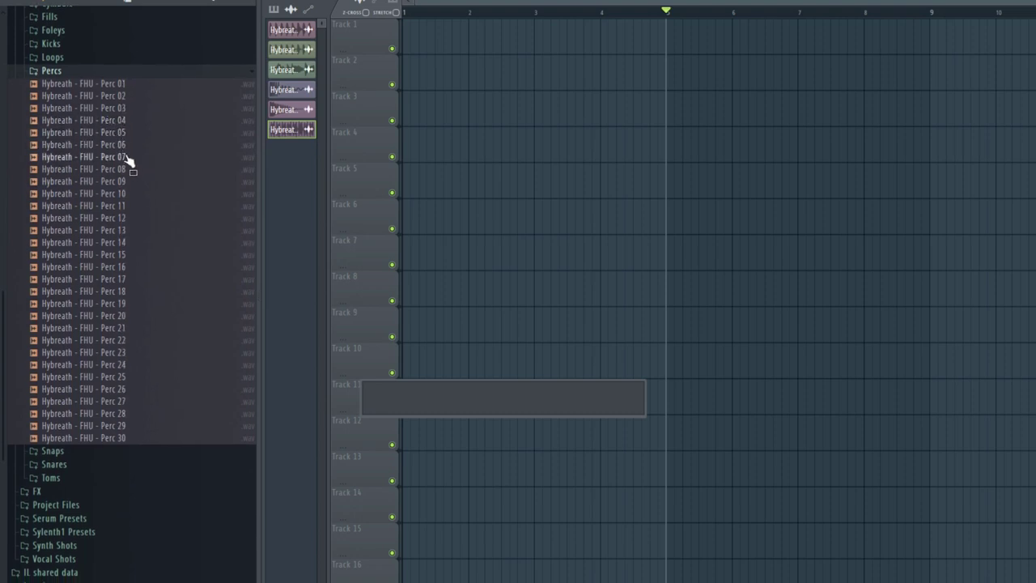
left_click(93, 218)
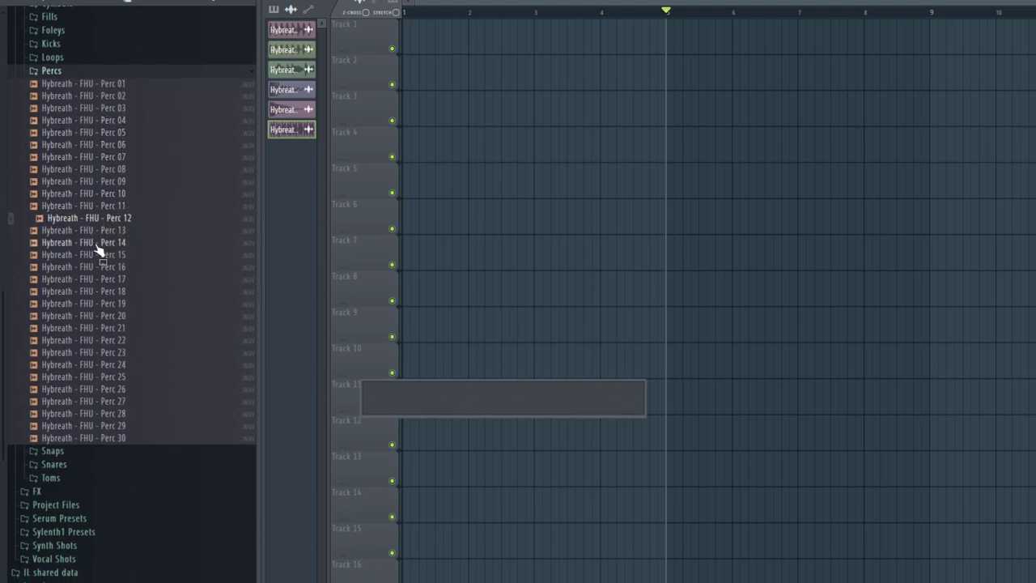
left_click(95, 242)
left_click(98, 254)
left_click(95, 267)
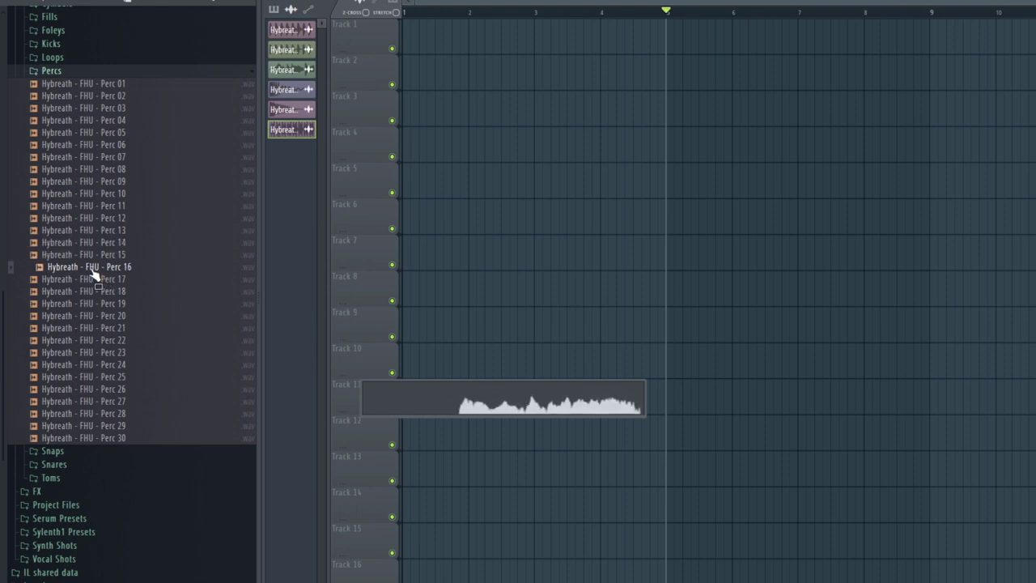
left_click(100, 282)
left_click(99, 295)
left_click(97, 307)
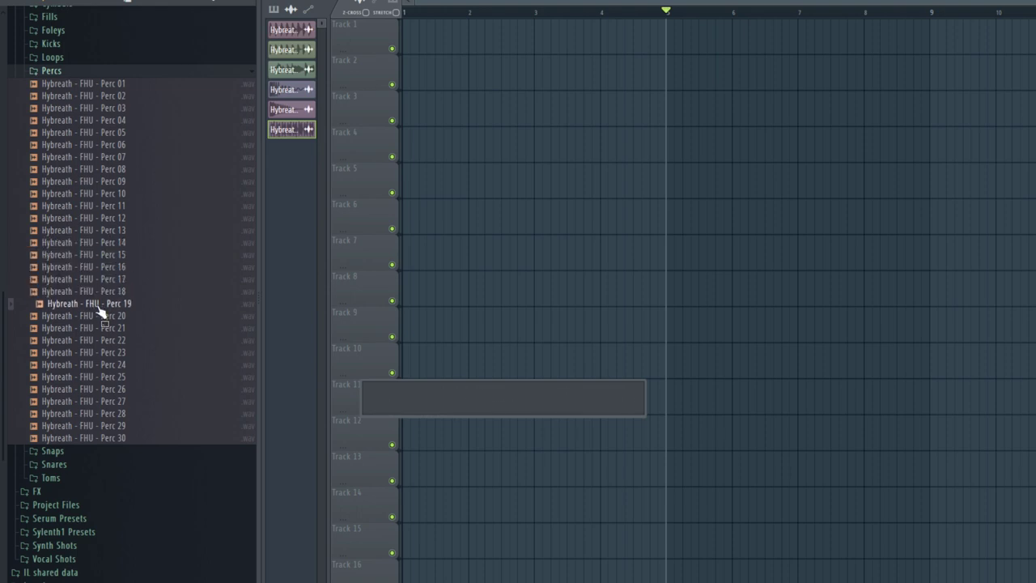
left_click(121, 183)
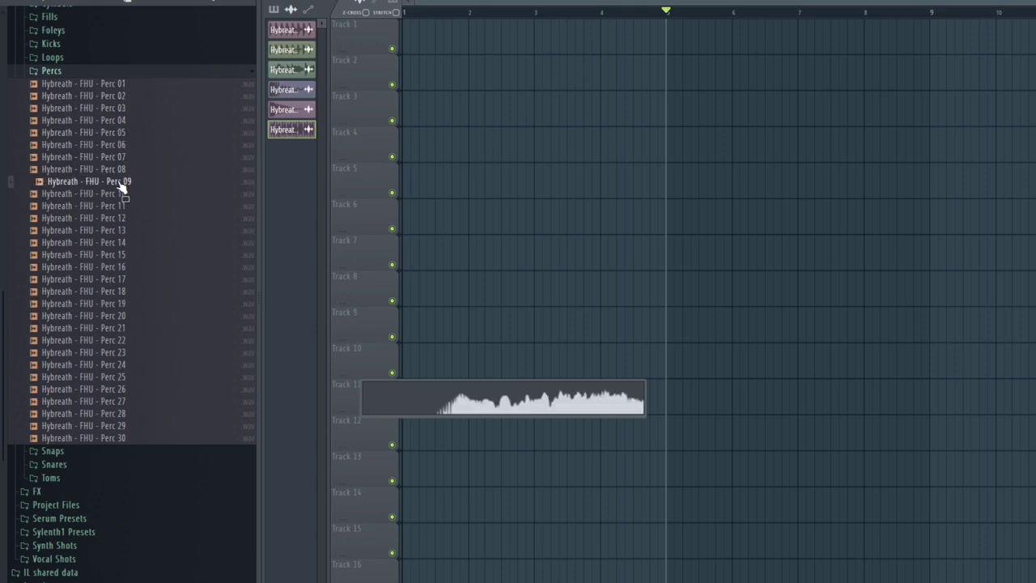
- Audition Perc 09 in the playlist on Track 5 at bar 4 and delete its clip
left_click_drag(133, 177, 599, 185)
scroll(611, 198, "up", 3)
left_click(574, 13)
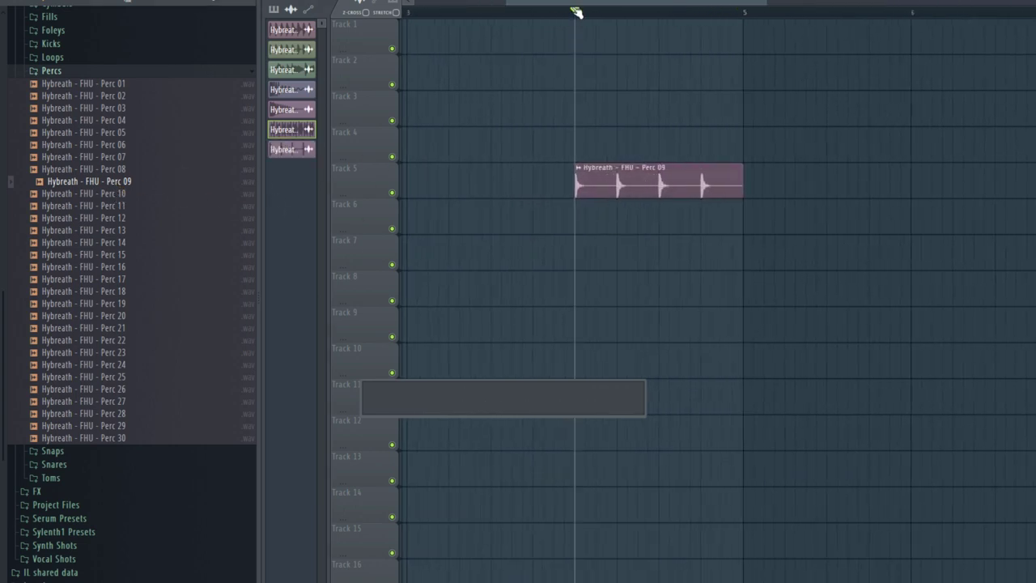
key("space")
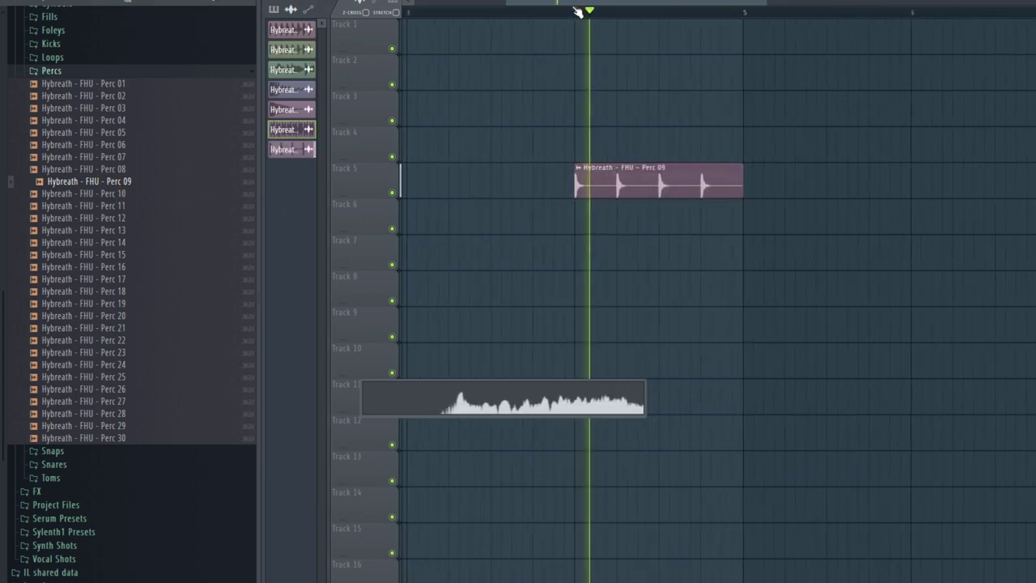
key("space")
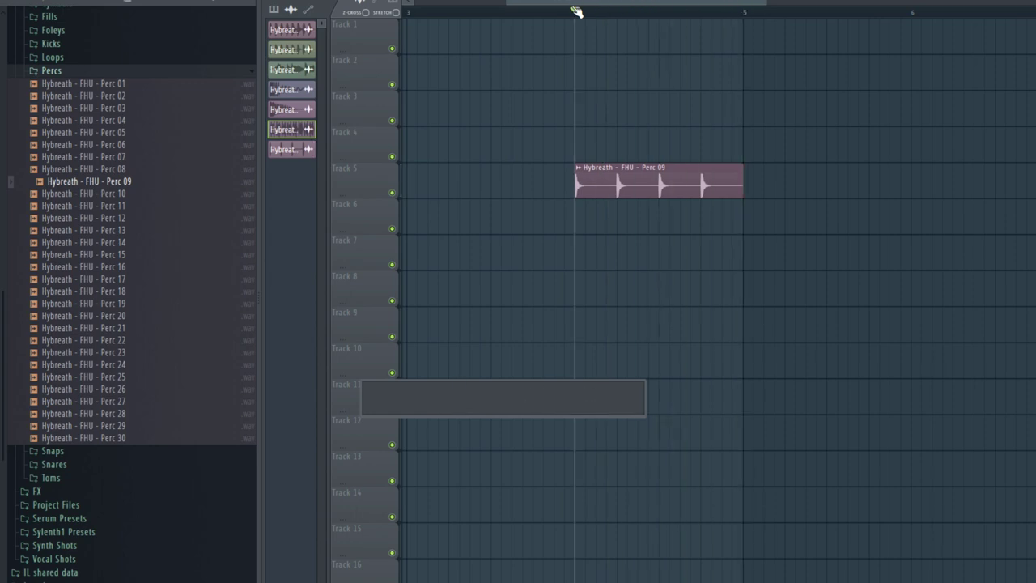
left_click_drag(687, 122, 188, 158)
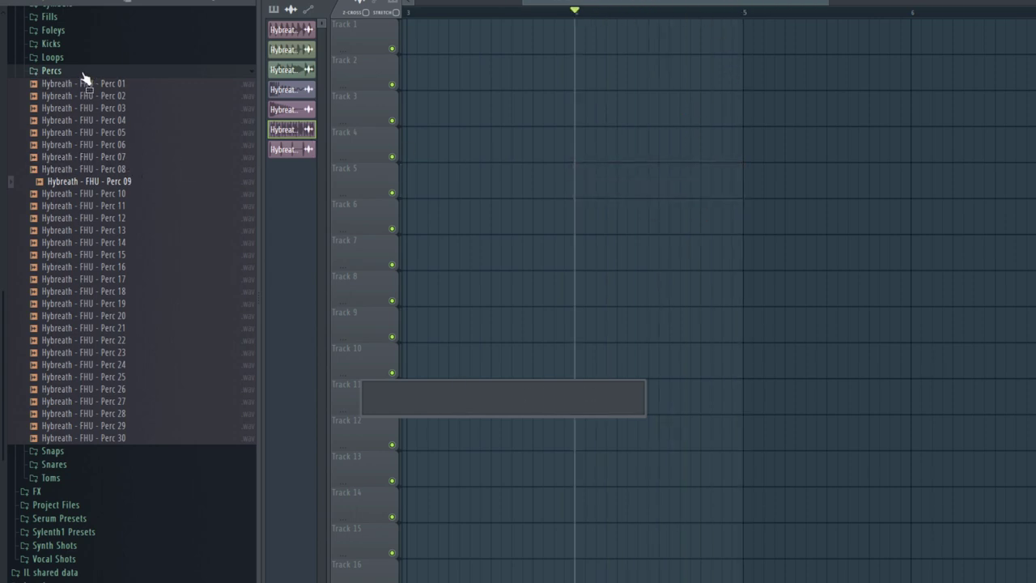
- Switch from the Percs folder to Snaps and preview Snap 01, then the samples from Snap 20 back to Snap 15
left_click(82, 73)
left_click(62, 306)
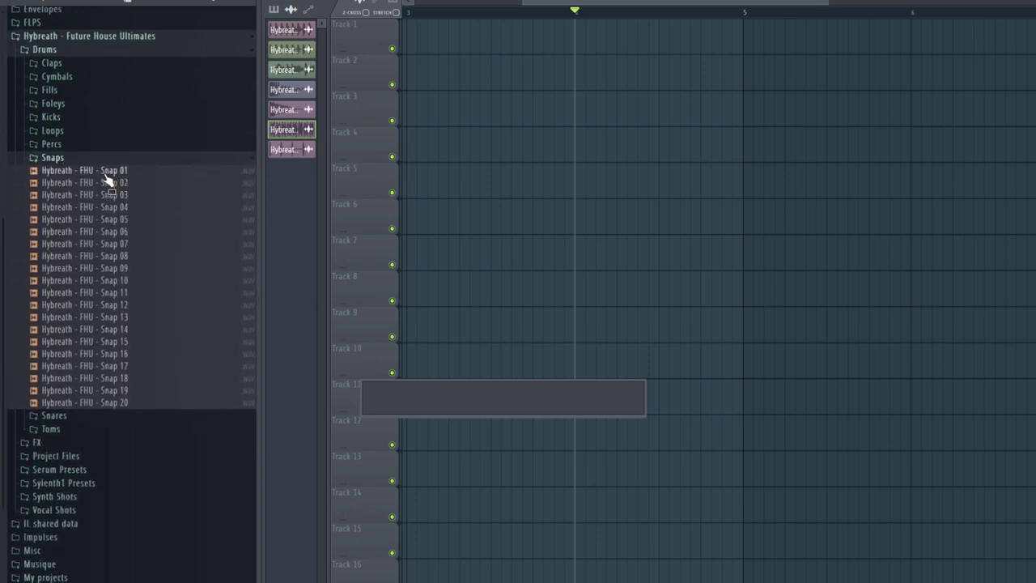
left_click(105, 172)
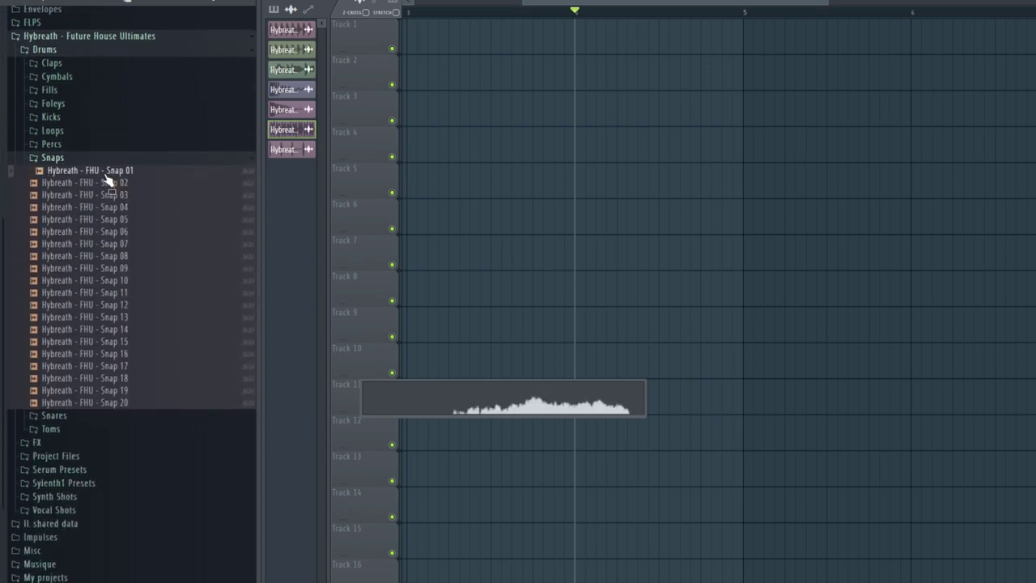
left_click(107, 400)
key("Up")
key("Up")
key("Up")
key("Up")
key("Up")
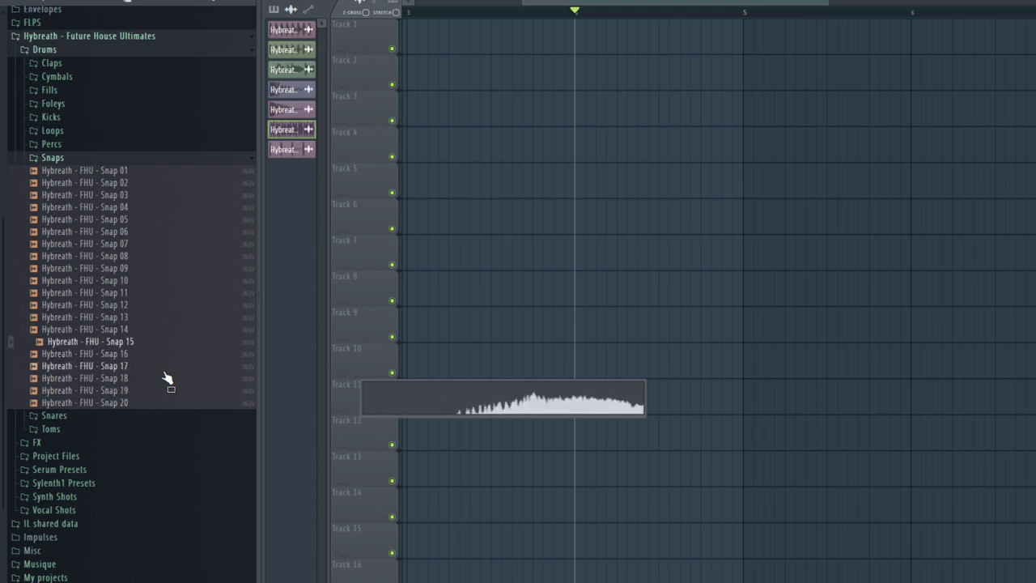
- Preview the snap samples in reverse order from Snap 14 back to Snap 02
key("Up")
key("Up")
key("Up")
key("Up")
key("Up")
key("Up")
key("Up")
key("Up")
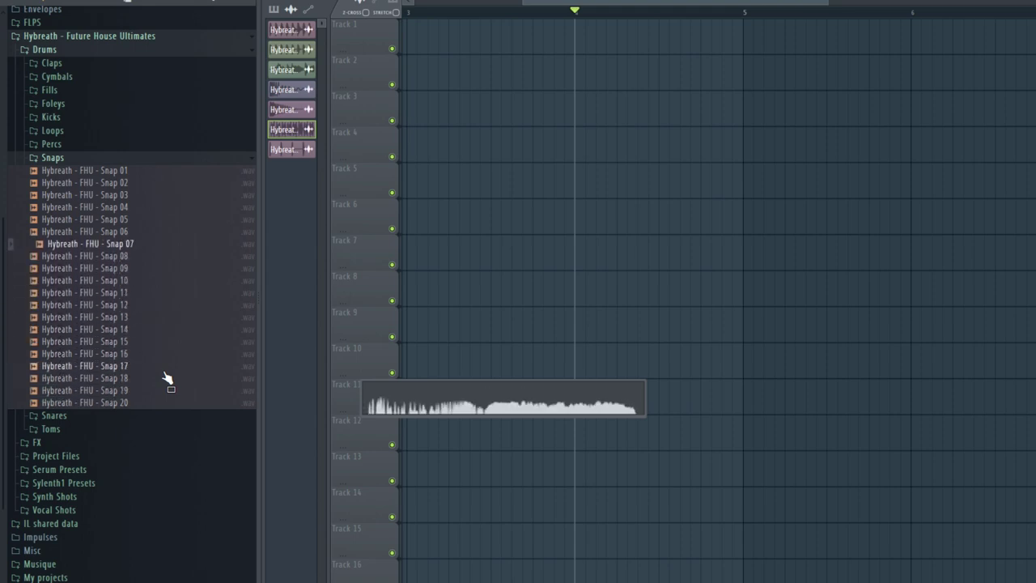
key("Up")
key("Up")
key("Up")
key("Up")
key("Up")
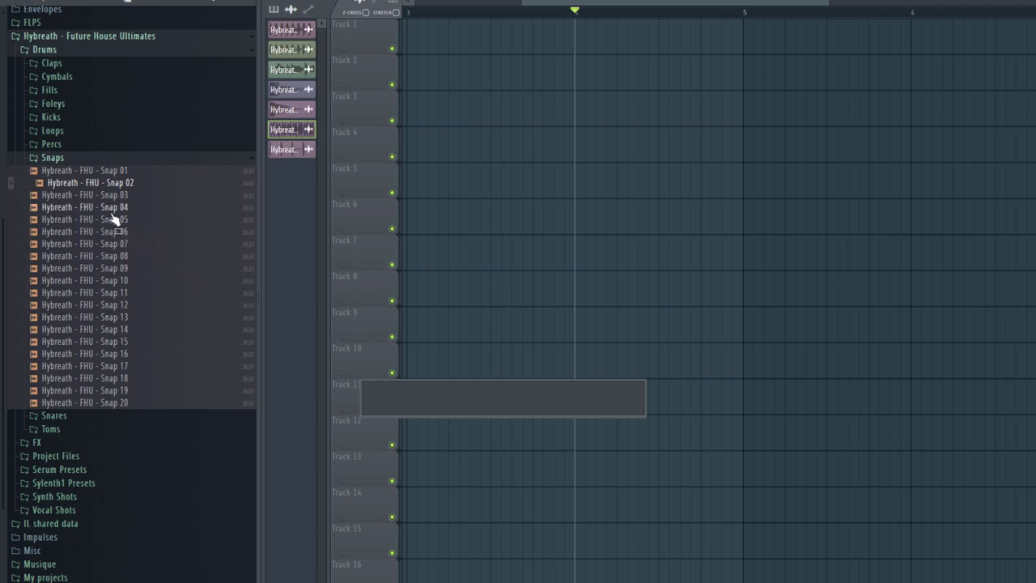
- Preview the snaps again from Snap 03 onward beyond Snap 07, then return through the list past Snap 05
key("Down")
key("Down")
key("Down")
key("Down")
key("Down")
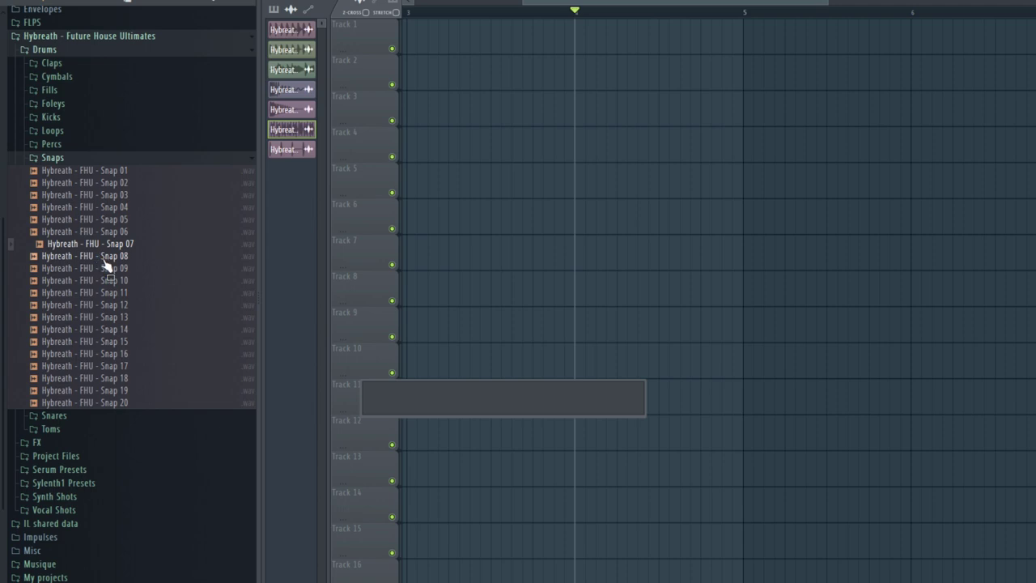
key("Down")
key("Down")
key("Down")
key("Down")
key("Down")
key("Up")
key("Up")
key("Up")
key("Up")
key("Up")
key("Up")
key("Up")
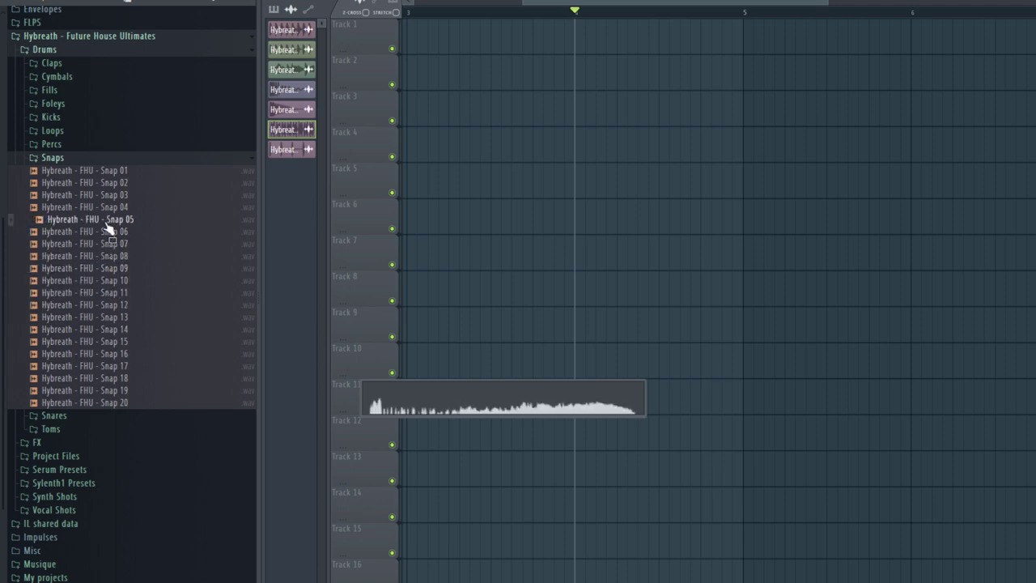
key("Up")
key("Up")
key("Down")
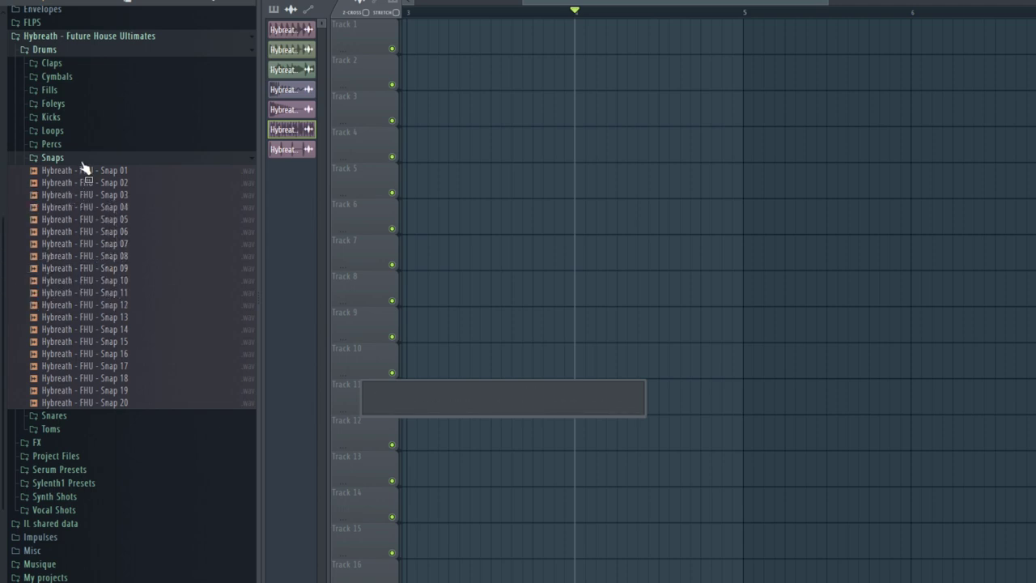
- Switch from the Snaps folder to Snares and preview Classic Snare, Huge Snare 02 and Predrop Snare 01
left_click(81, 162)
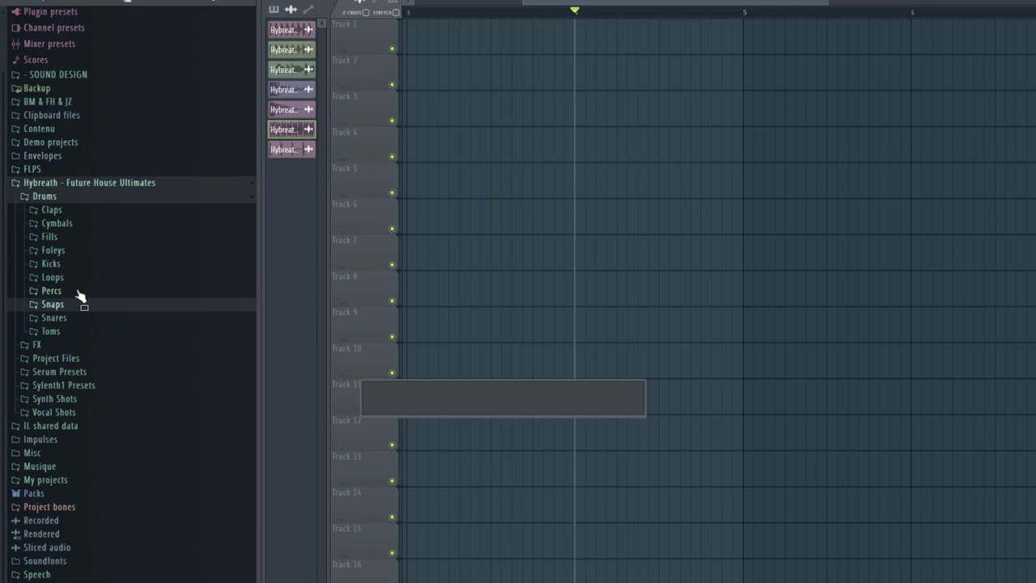
left_click(73, 318)
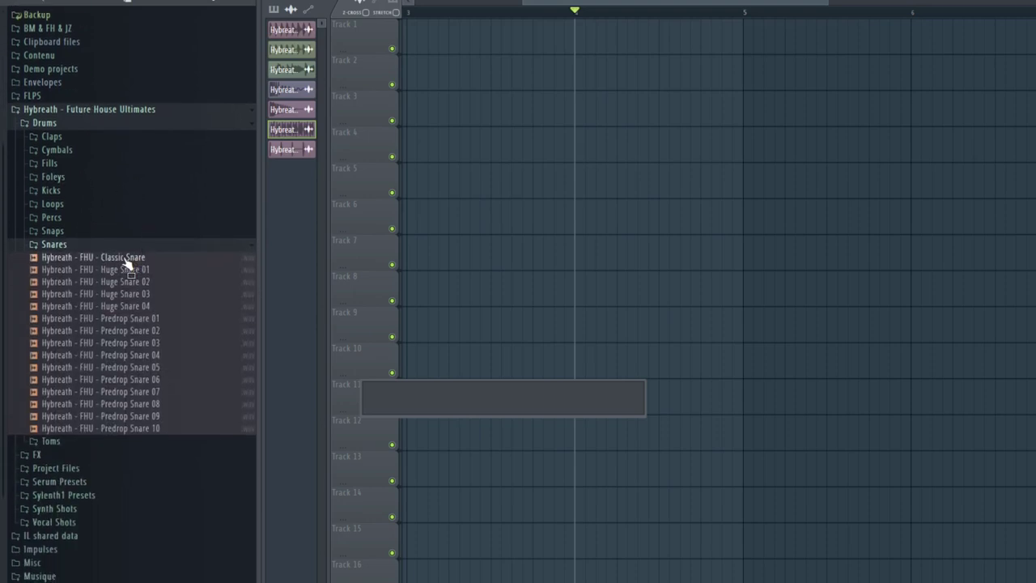
left_click(125, 258)
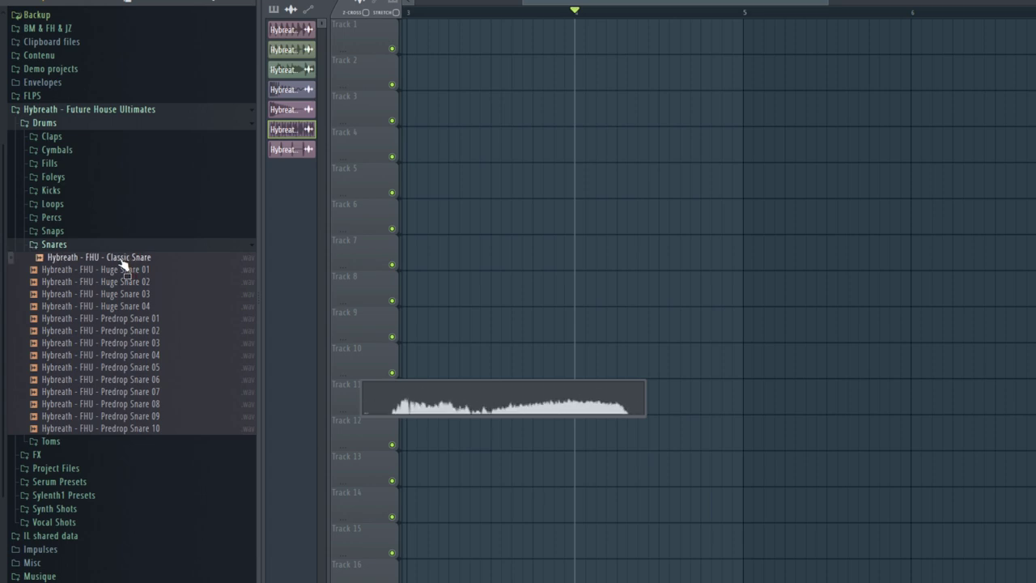
left_click(109, 282)
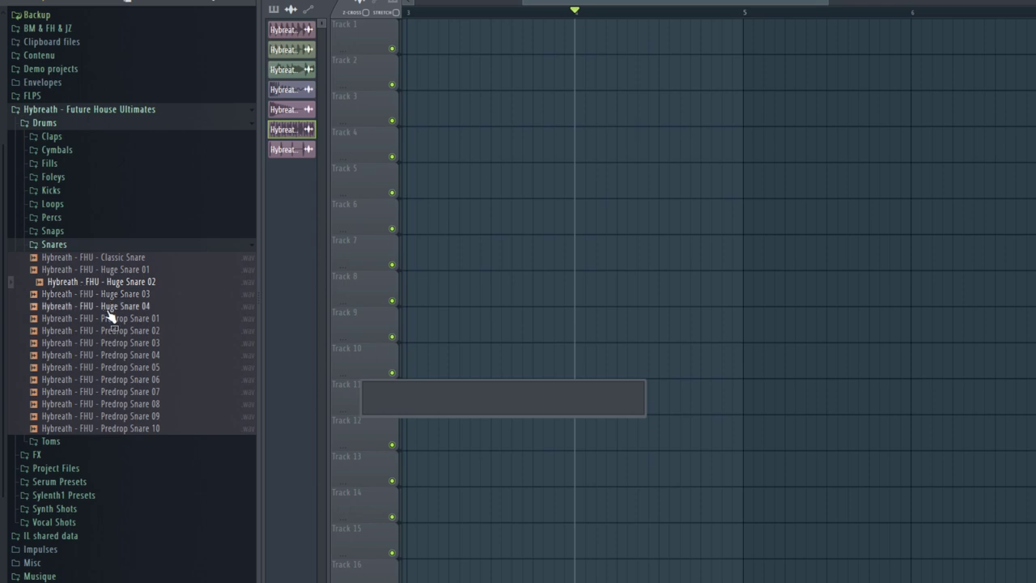
scroll(109, 316, "down", 3)
left_click(136, 209)
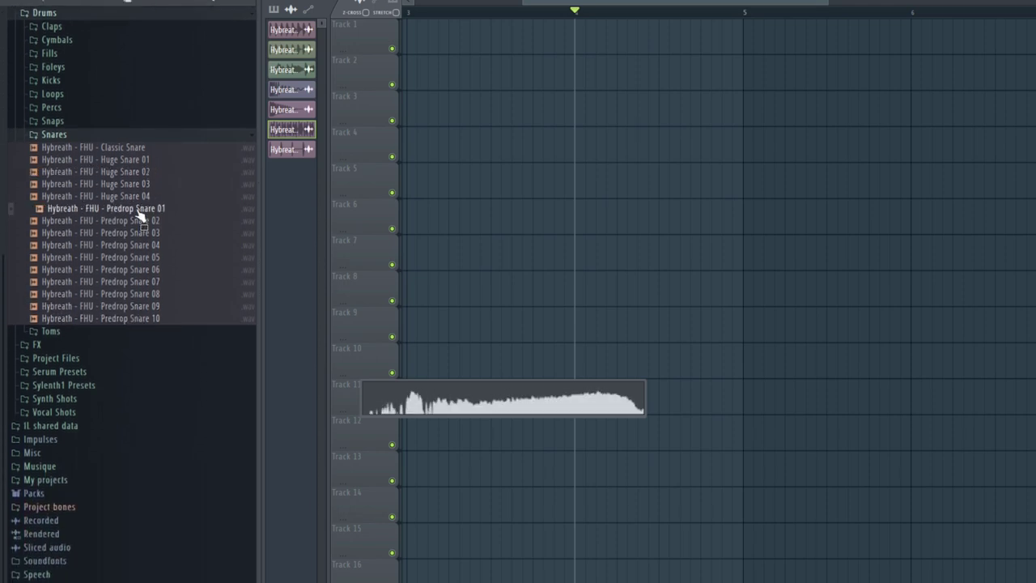
- Preview the remaining predrop snares from Predrop Snare 02 through Predrop Snare 10
key("Down")
key("Down")
key("Down")
key("Down")
key("Down")
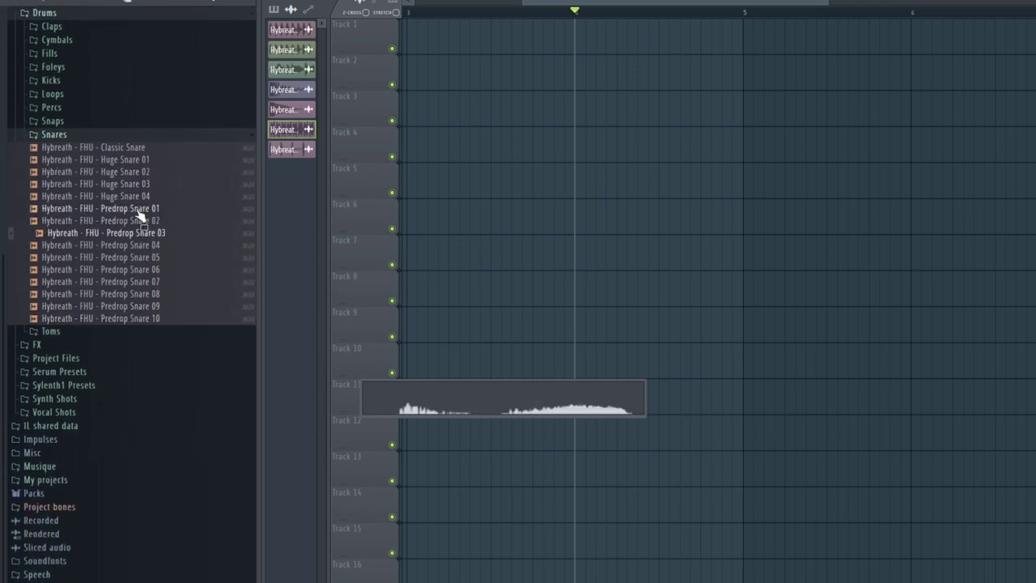
key("Down")
key("Down")
key("Down")
key("Down")
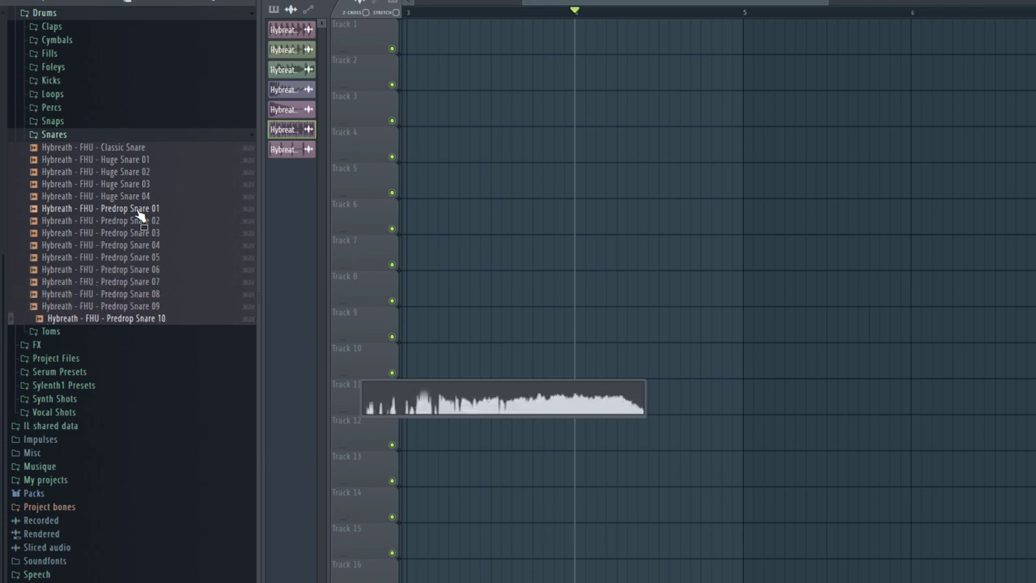
- Switch from the Snares folder to Toms and preview the tom samples in order through Tom 14
left_click(49, 136)
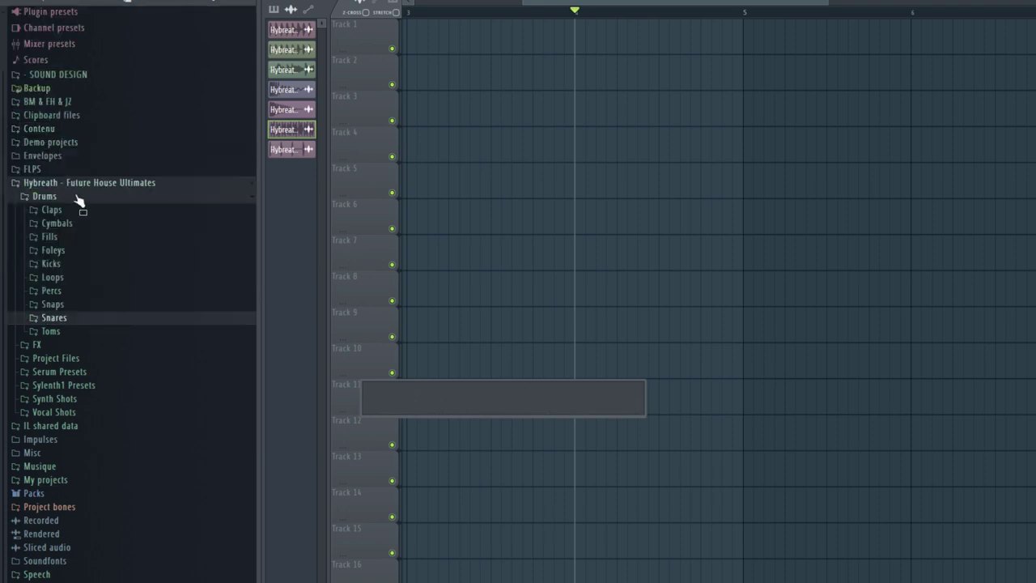
left_click(100, 332)
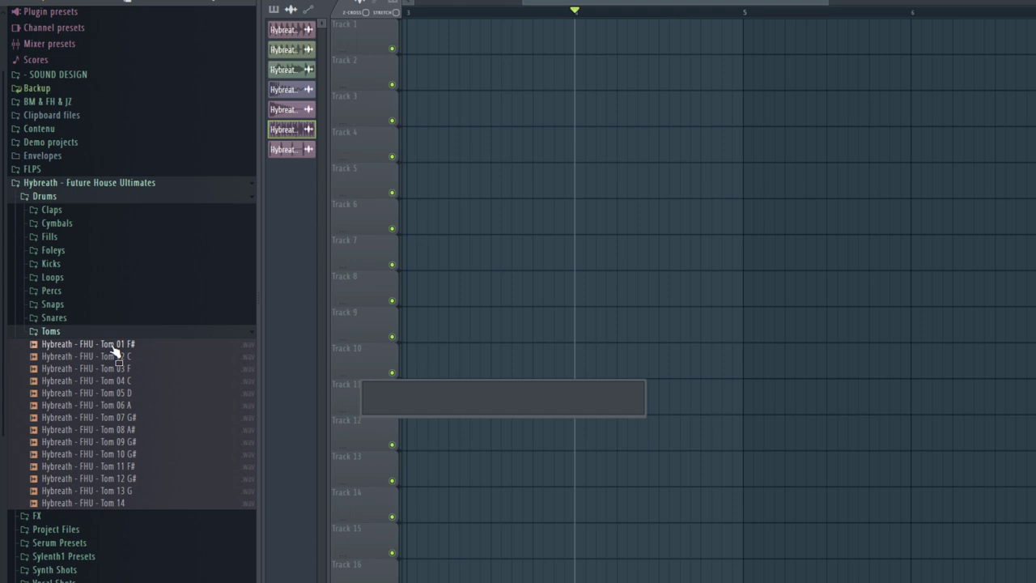
key("Down")
key("Down")
key("Down")
key("Down")
key("Down")
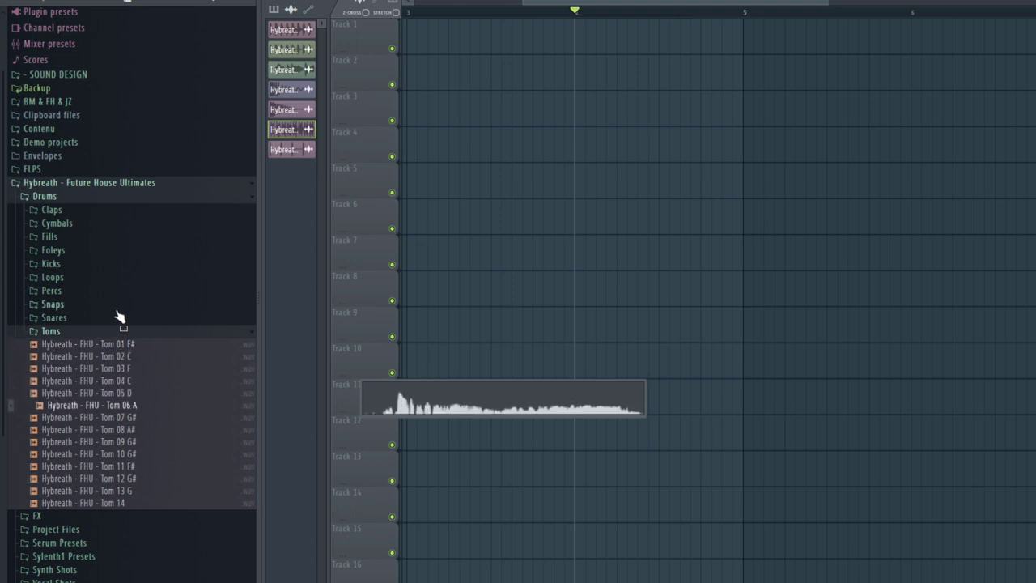
key("Down")
key("Down")
key("Down")
key("Down")
key("Down")
key("Down")
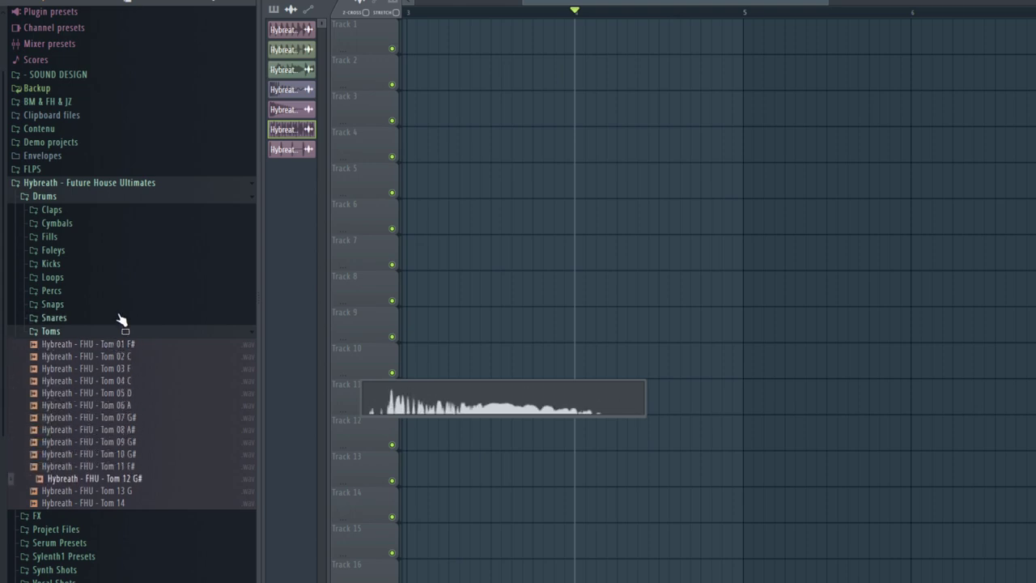
key("Down")
key("Down")
- Collapse the Toms and Drums folders and expand FX with its Downlifters, Enhancers, Random Stuff !, Shakers and Uplifters & Risers subfolders
key("Left")
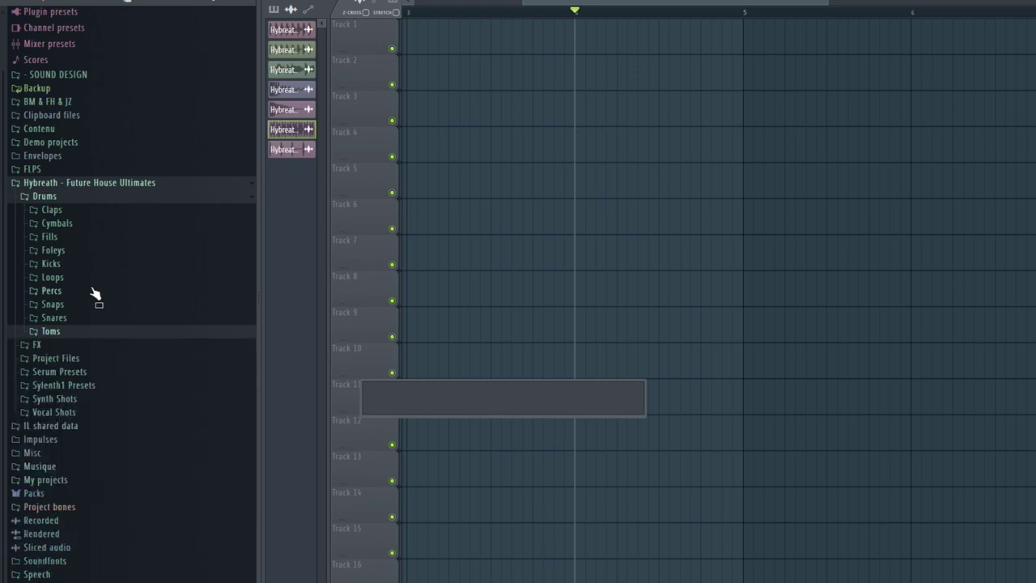
left_click(55, 201)
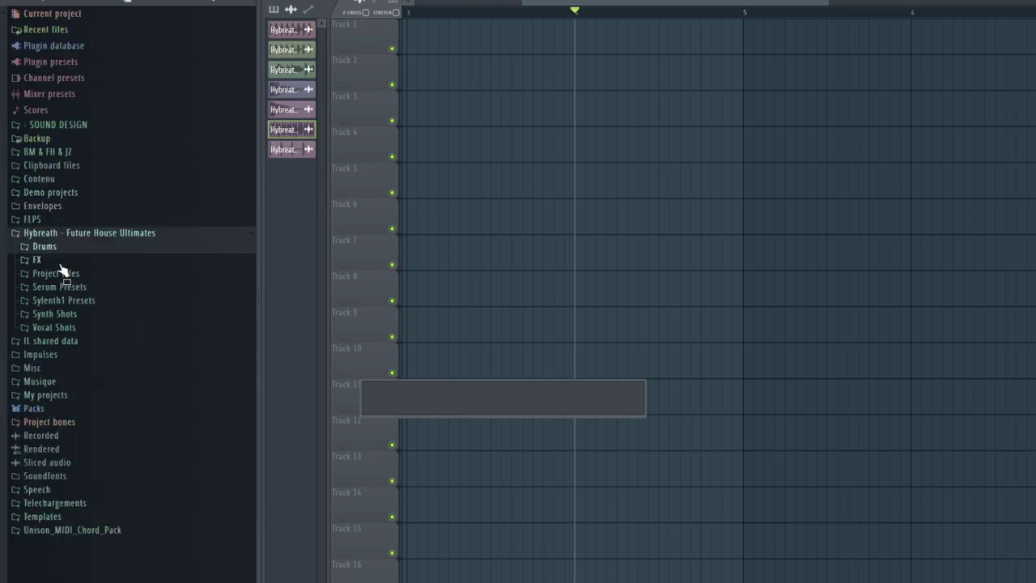
left_click(84, 258)
left_click(72, 328)
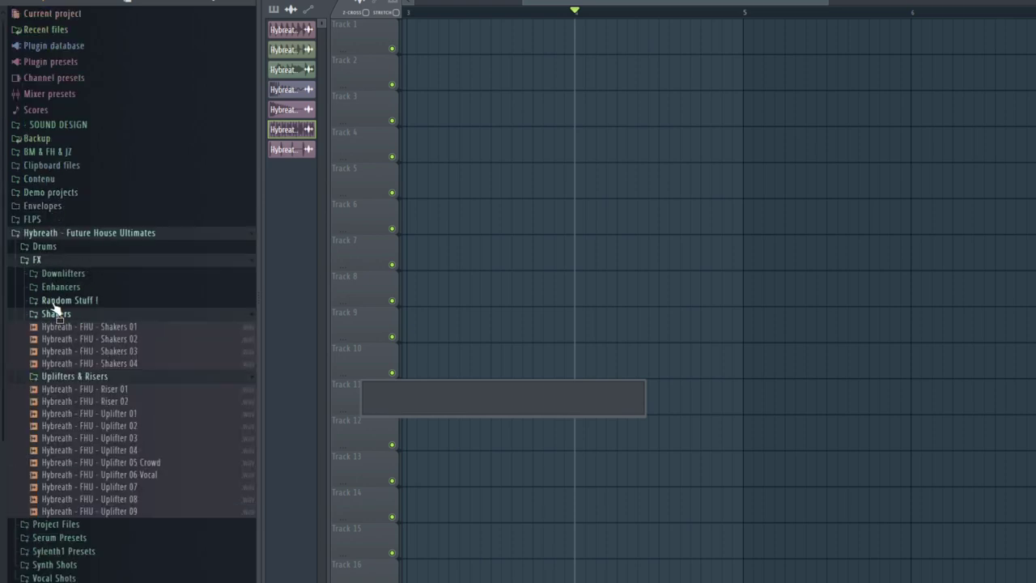
left_click(24, 301)
left_click(63, 108)
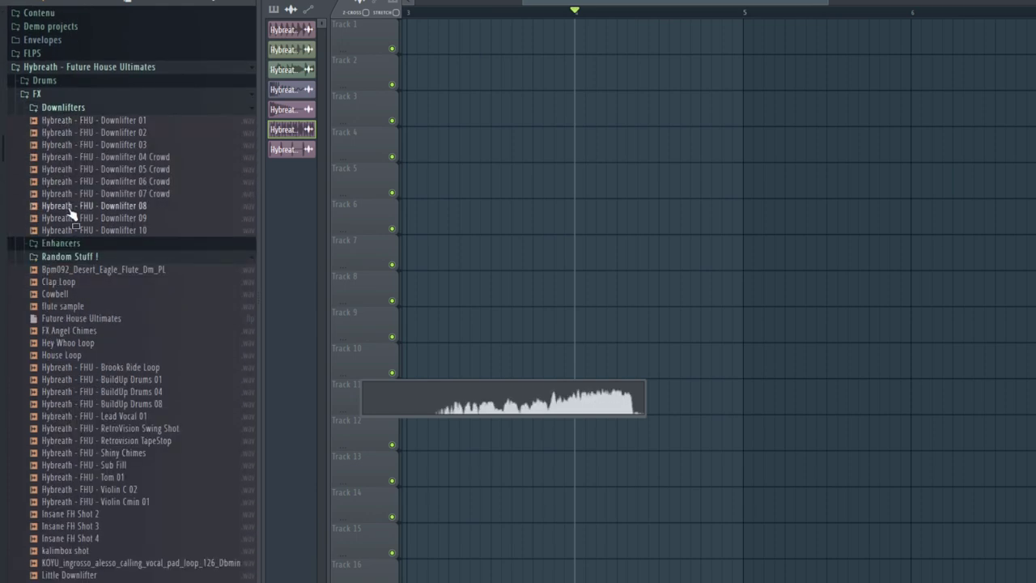
left_click(71, 243)
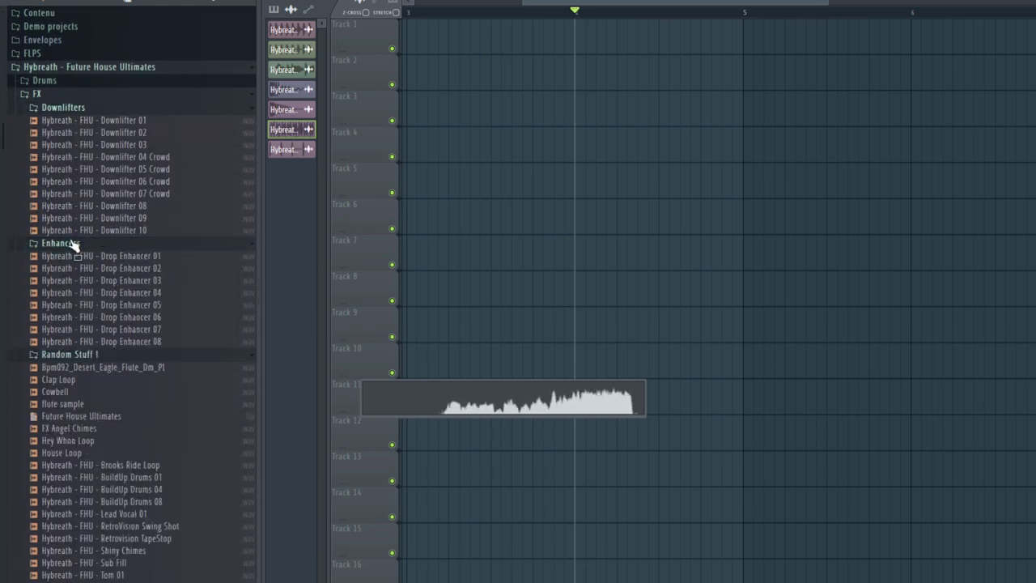
- Preview the downlifter samples from Downlifter 02 through Downlifter 10, including the Crowd versions
left_click(119, 132)
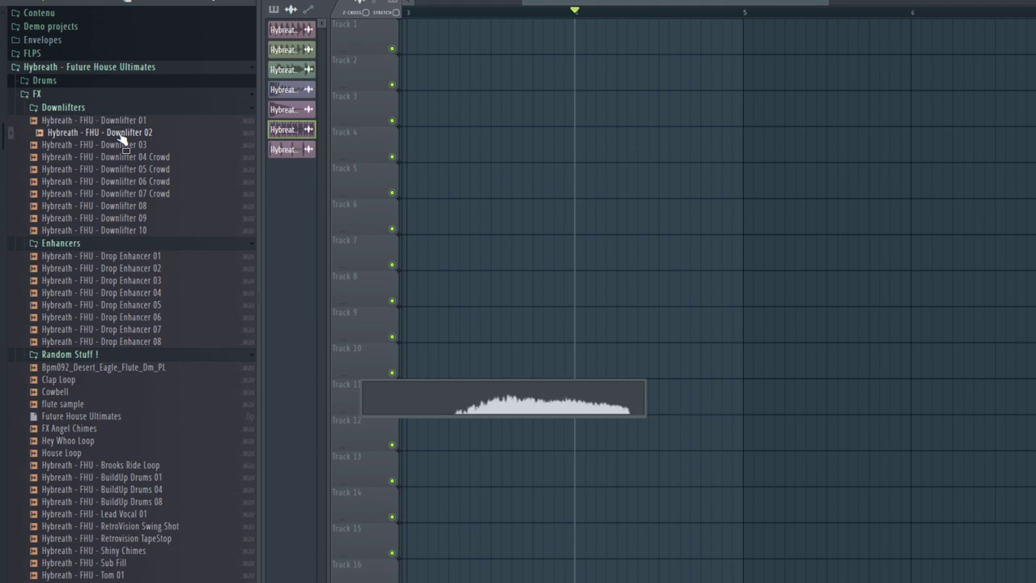
key("Down")
key("Down")
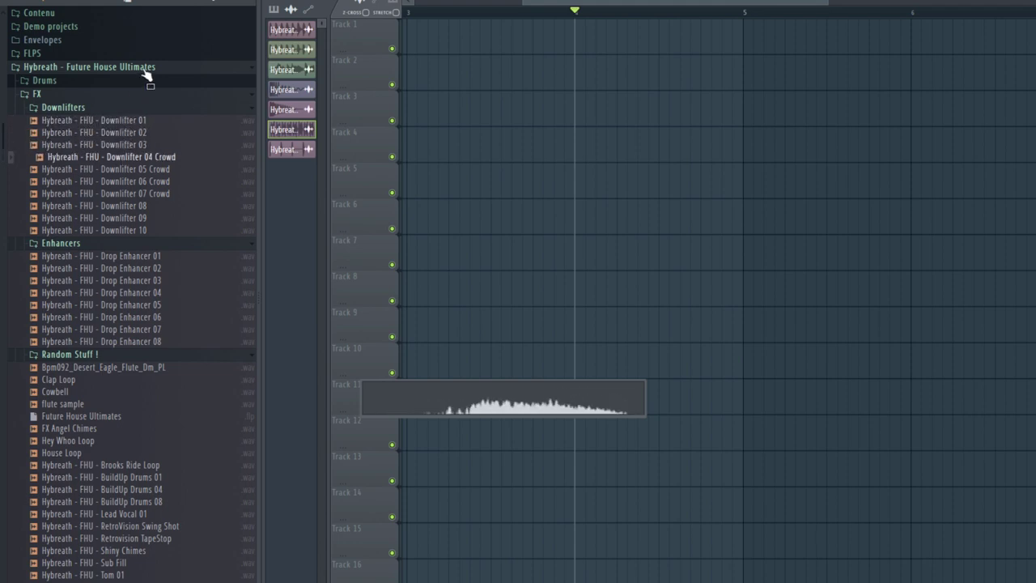
key("Down")
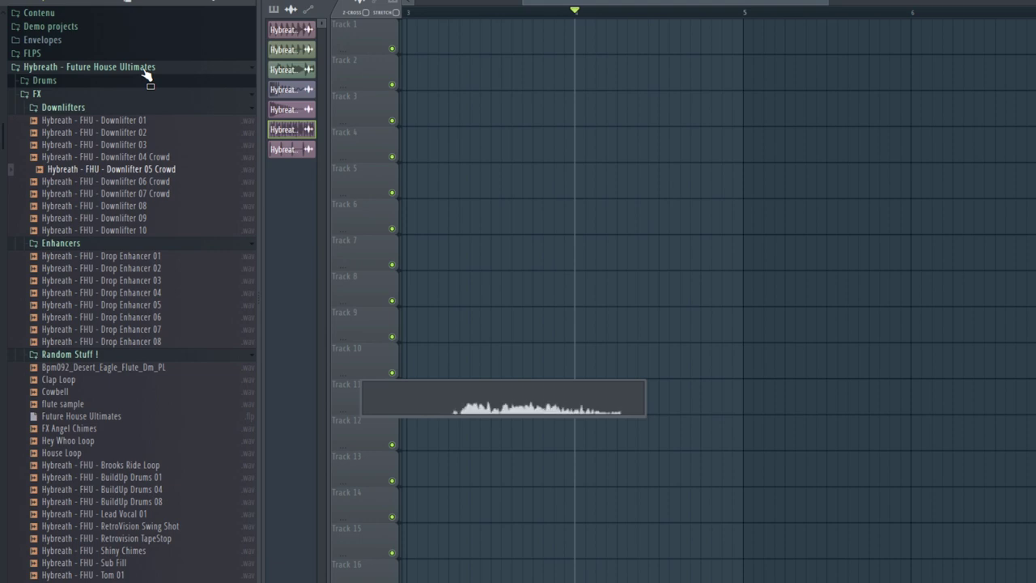
key("Down")
key("Down")
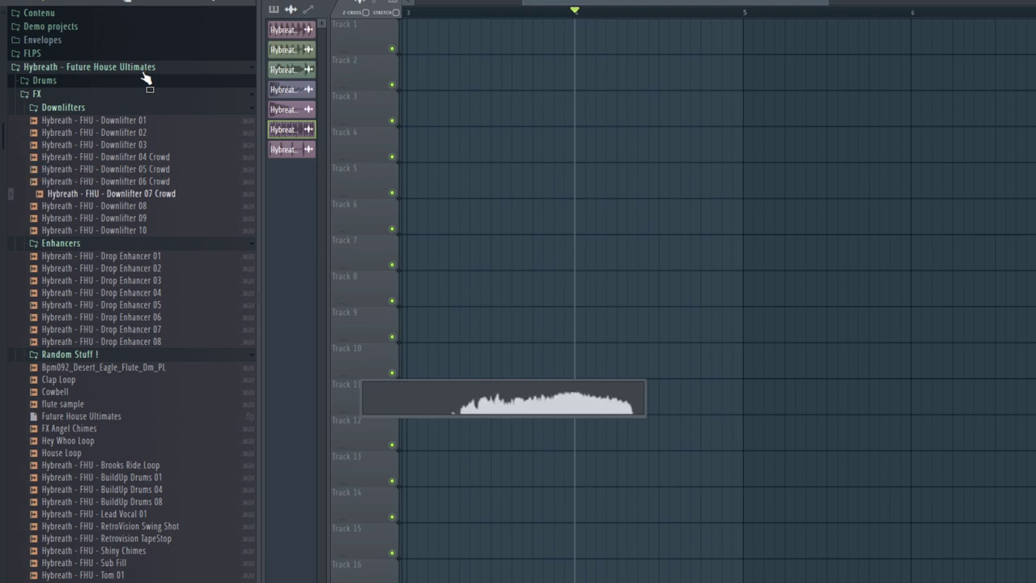
key("Down")
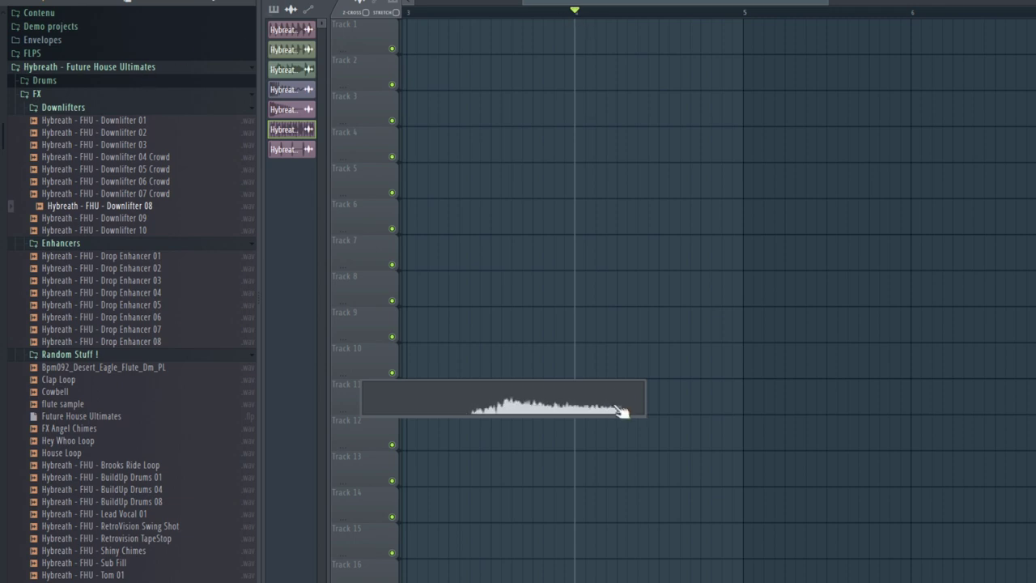
key("Down")
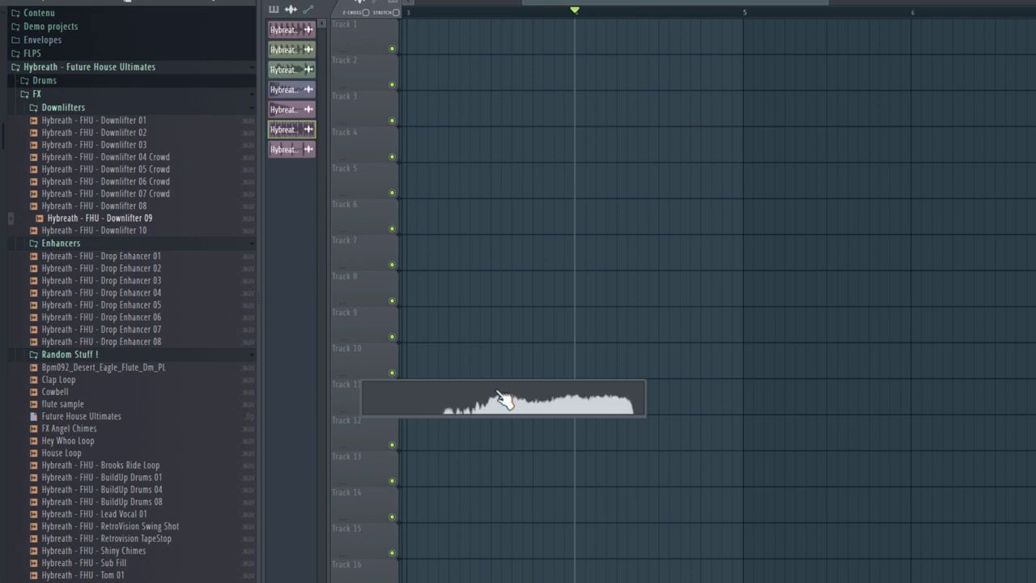
key("Down")
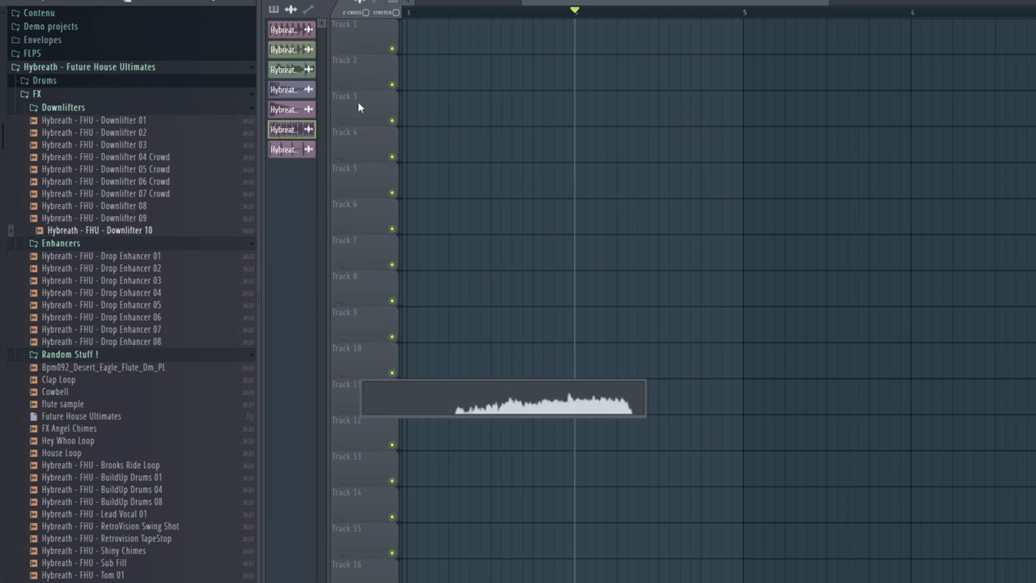
- Preview Drop Enhancer 01 and 02, then place Drop Enhancer 02 on Track 6 just before bar 4 and remove its clip
left_click(149, 258)
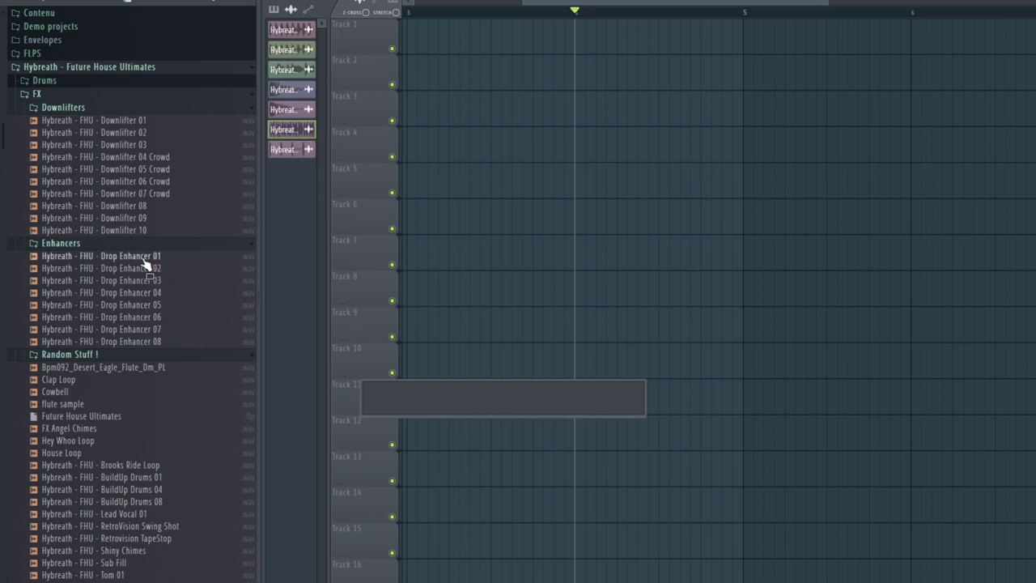
left_click(152, 232)
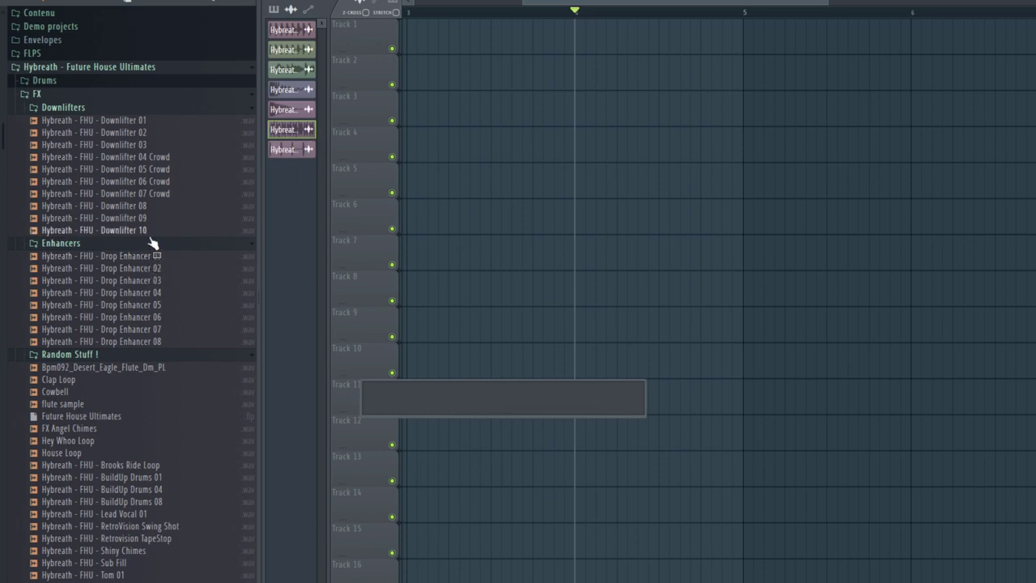
key("Down")
key("Down")
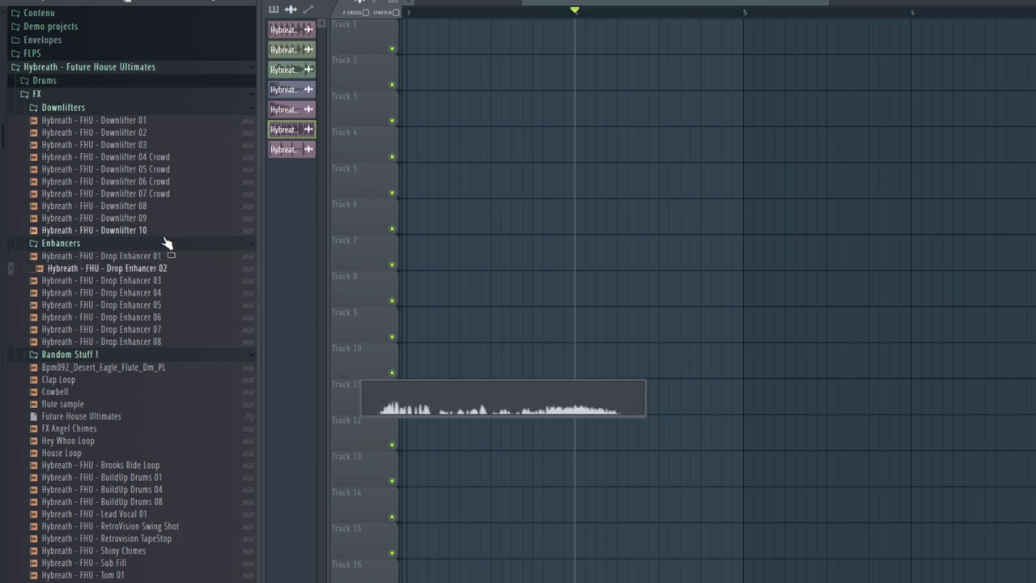
left_click_drag(105, 269, 560, 215)
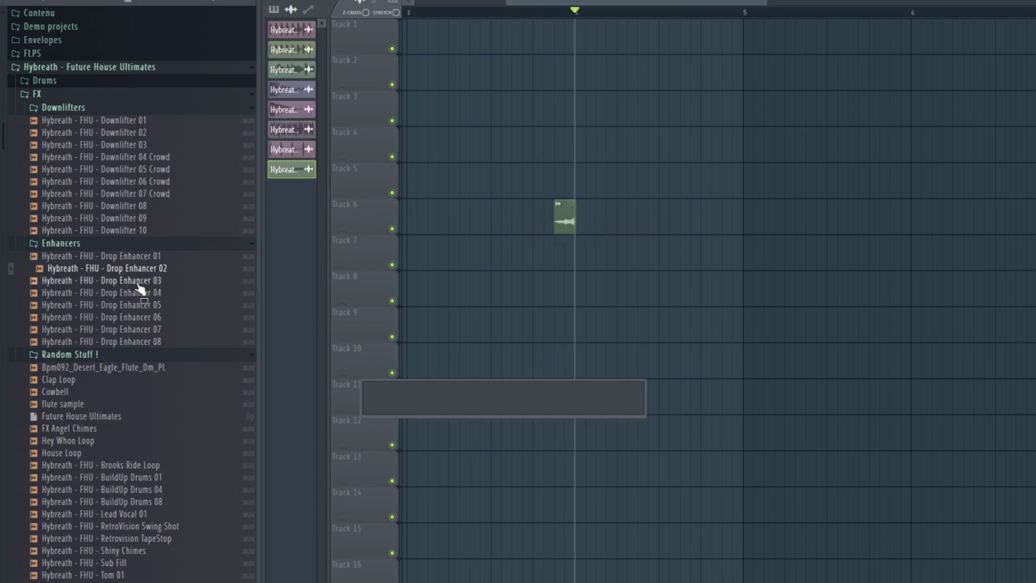
left_click_drag(553, 219, 231, 287)
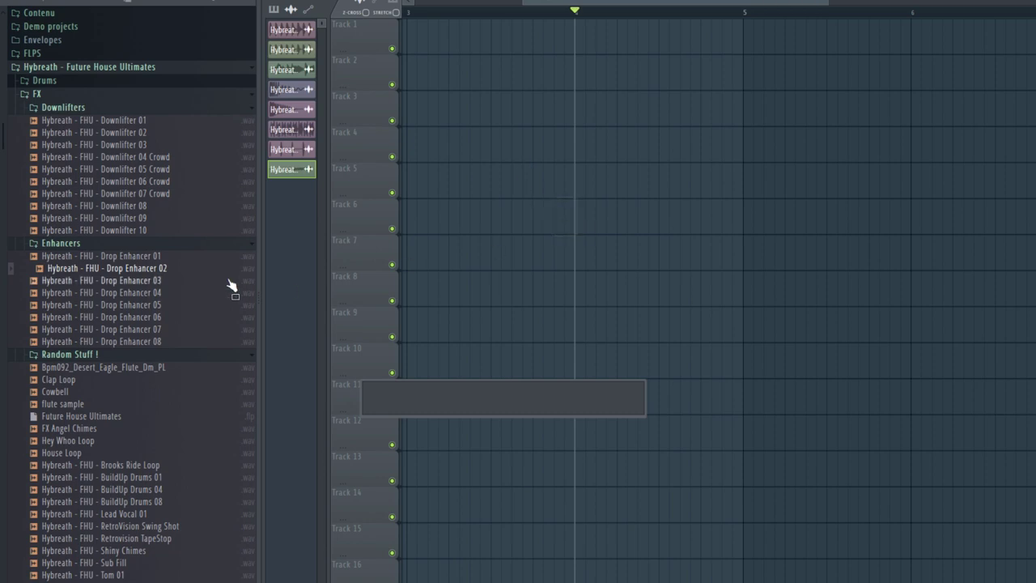
- Preview Drop Enhancer 03 to 06 and place Drop Enhancer 06 on Track 7 at bar 4 in the playlist
left_click(169, 281)
left_click(126, 293)
left_click(129, 304)
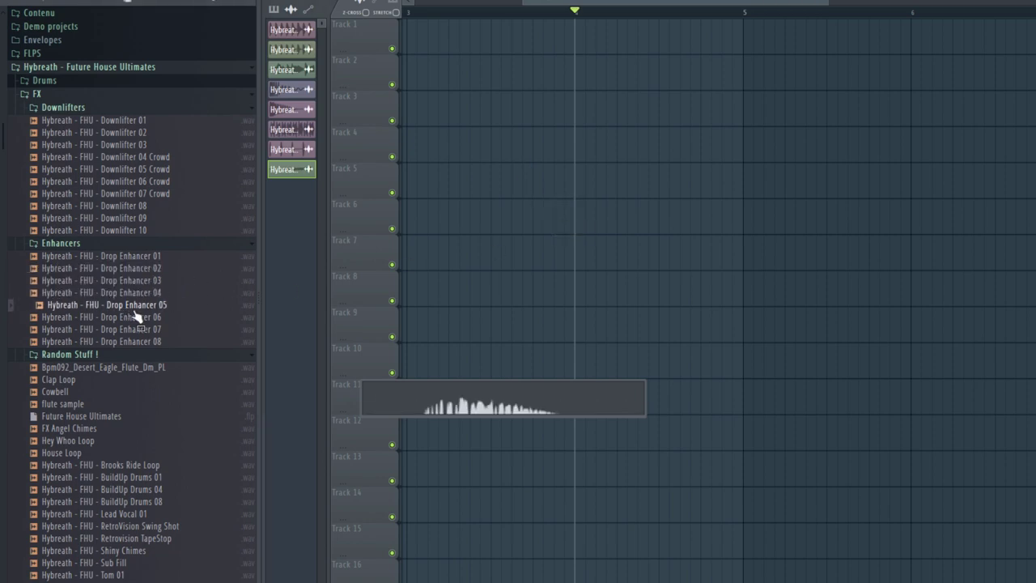
left_click(135, 317)
left_click_drag(140, 338, 569, 254)
scroll(583, 197, "down", 1)
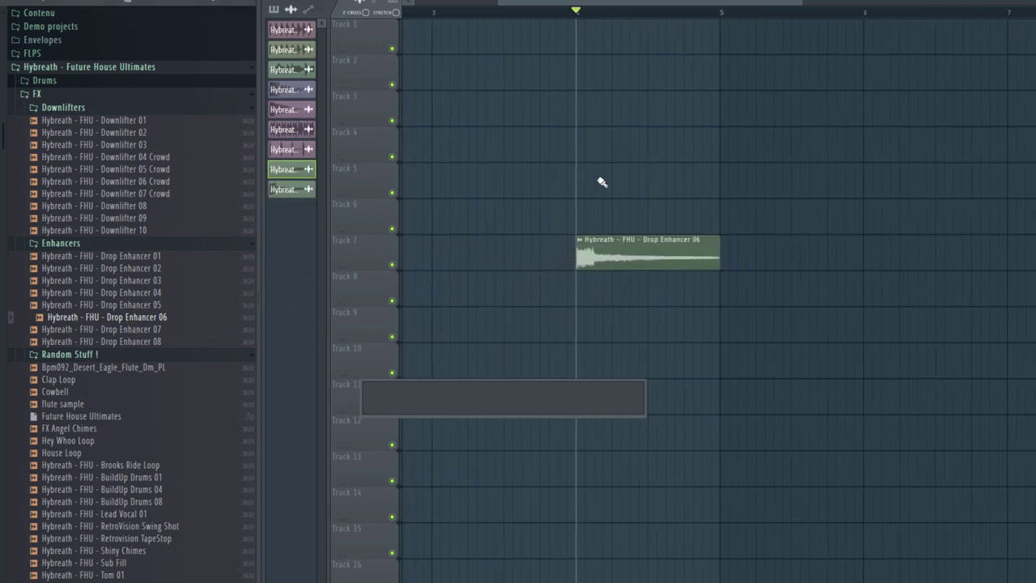
- Play the Drop Enhancer 06 clip on Track 7 and replace it at bar 4 with Drop Enhancer 07
key("space")
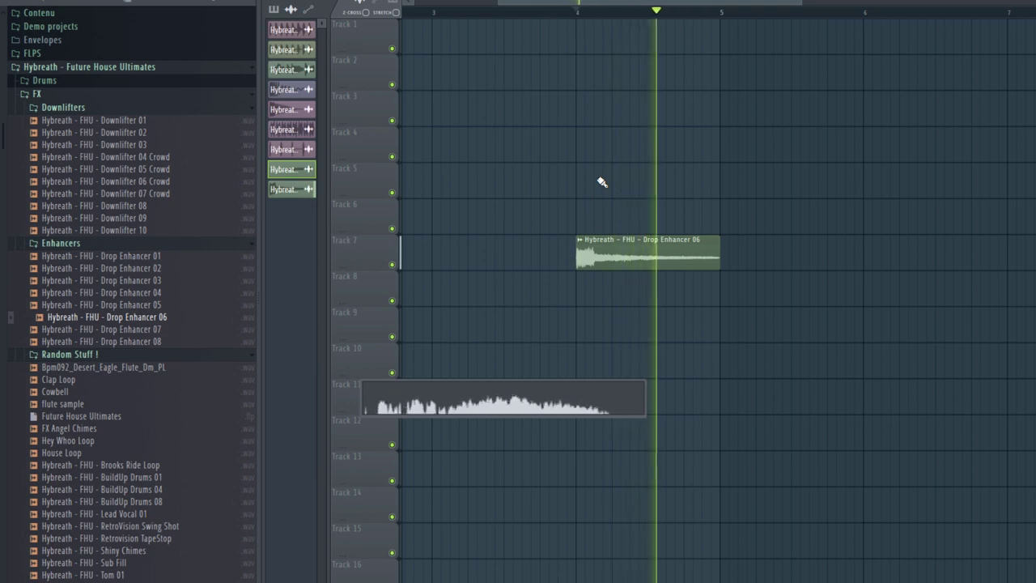
key("space")
right_click(635, 248)
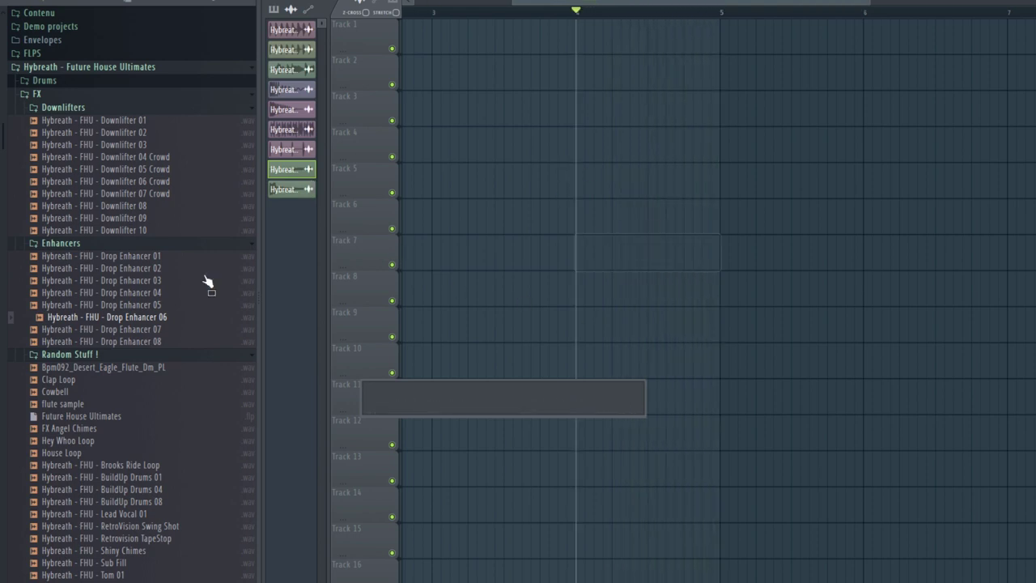
left_click(137, 330)
left_click_drag(122, 331, 577, 259)
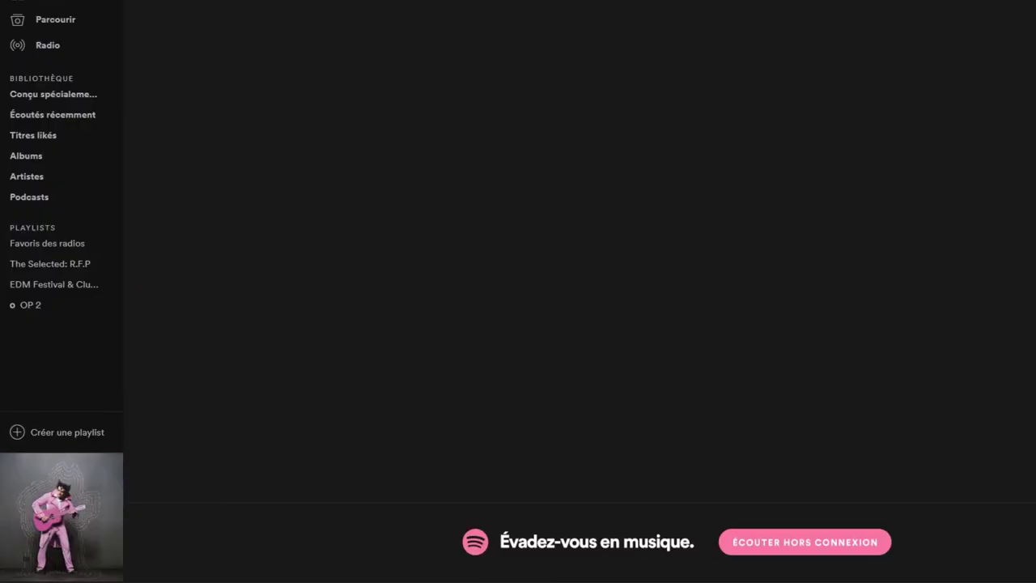
- Switch to Spotify, search for hybreath and play the top result, Daddy
type("hybreath")
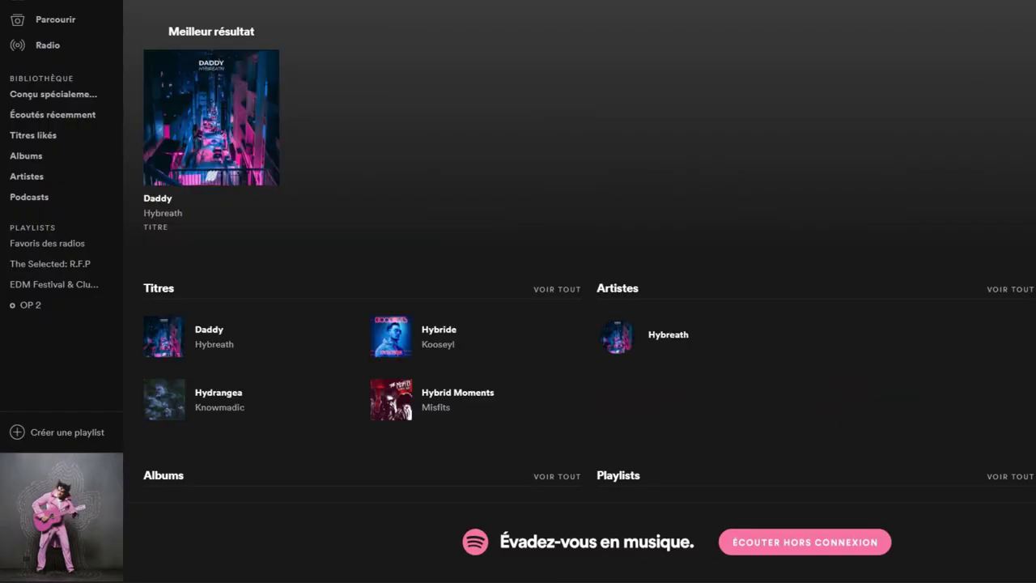
left_click(210, 119)
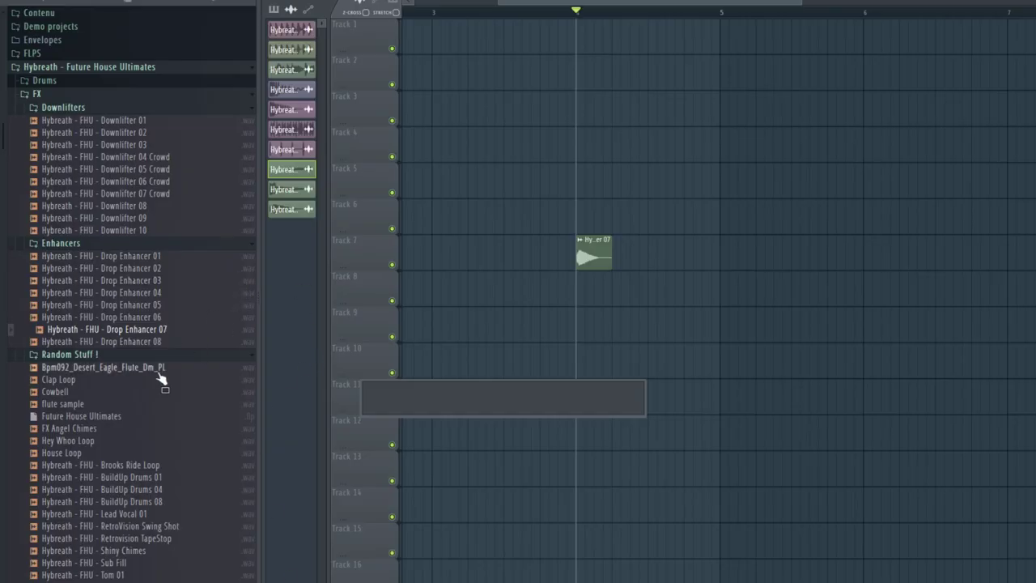
- Return to FL Studio, remove the Drop Enhancer 07 clip and place Drop Enhancer 08 on Track 8 with its peak at bar 5
left_click(134, 342)
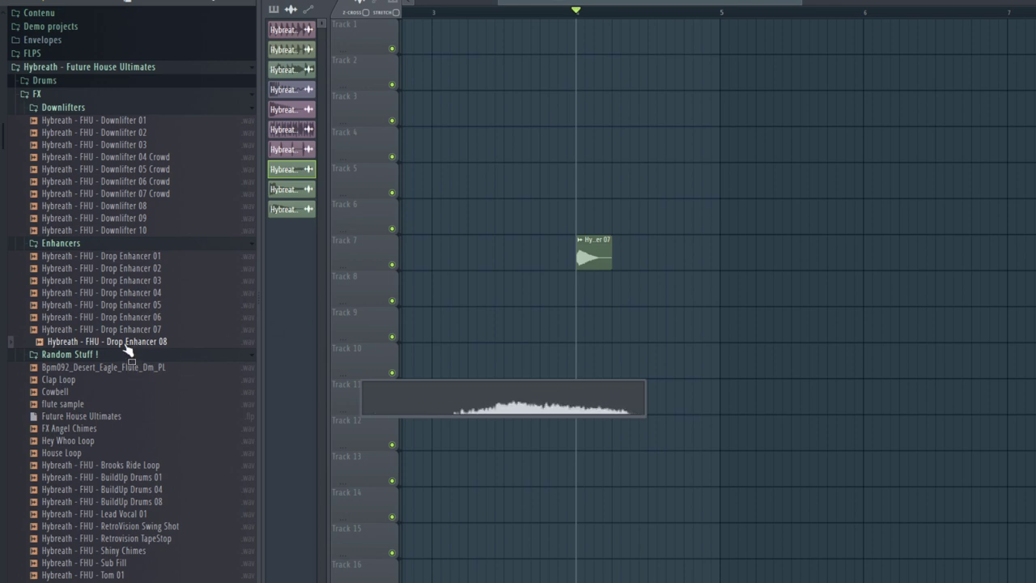
left_click_drag(127, 348, 713, 296)
right_click(603, 267)
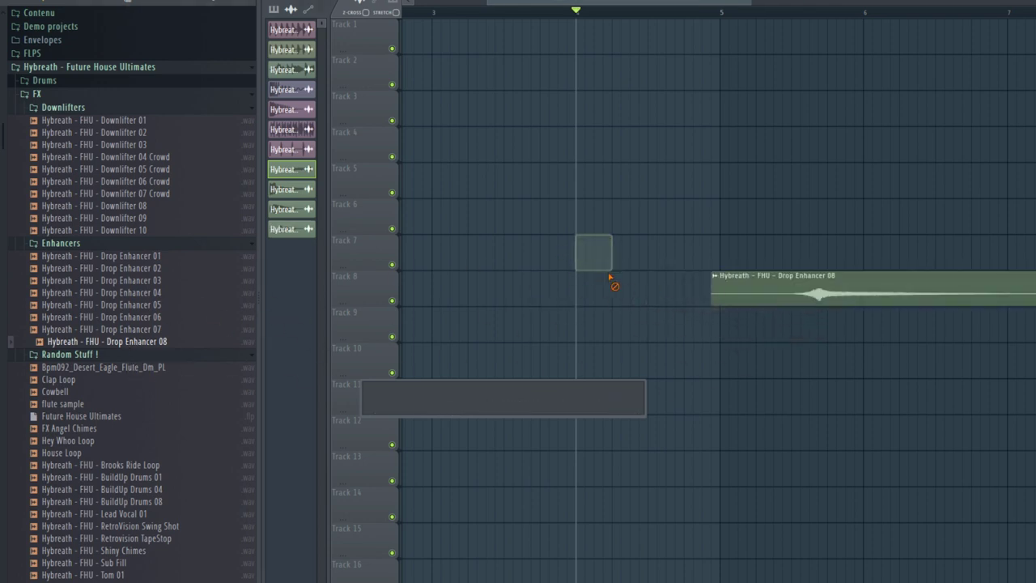
scroll(844, 289, "up", 2)
left_click_drag(844, 289, 705, 288)
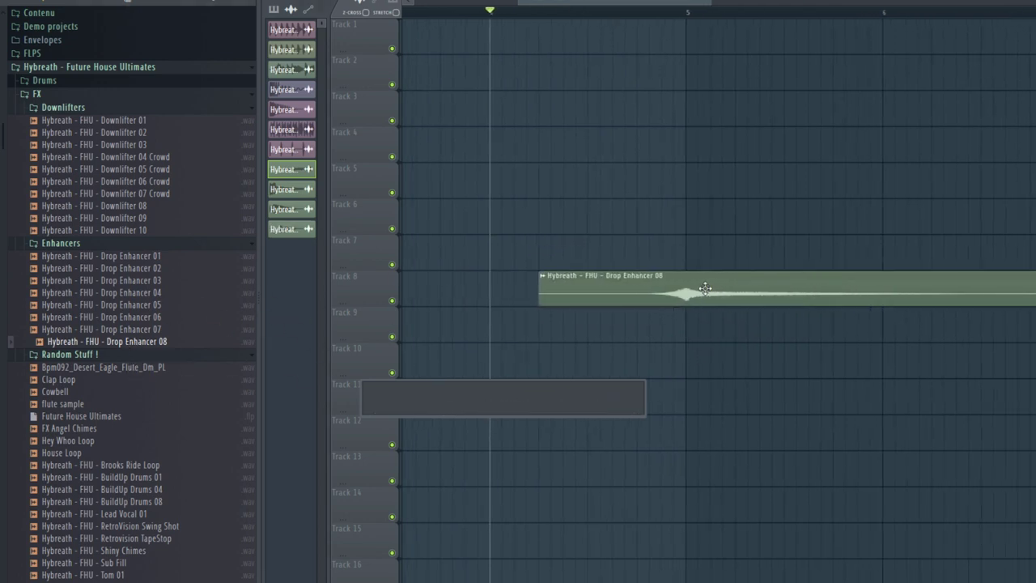
- Play the Drop Enhancer 08 clip from shortly before bar 5 and remove it from Track 8
left_click(627, 11)
key("space")
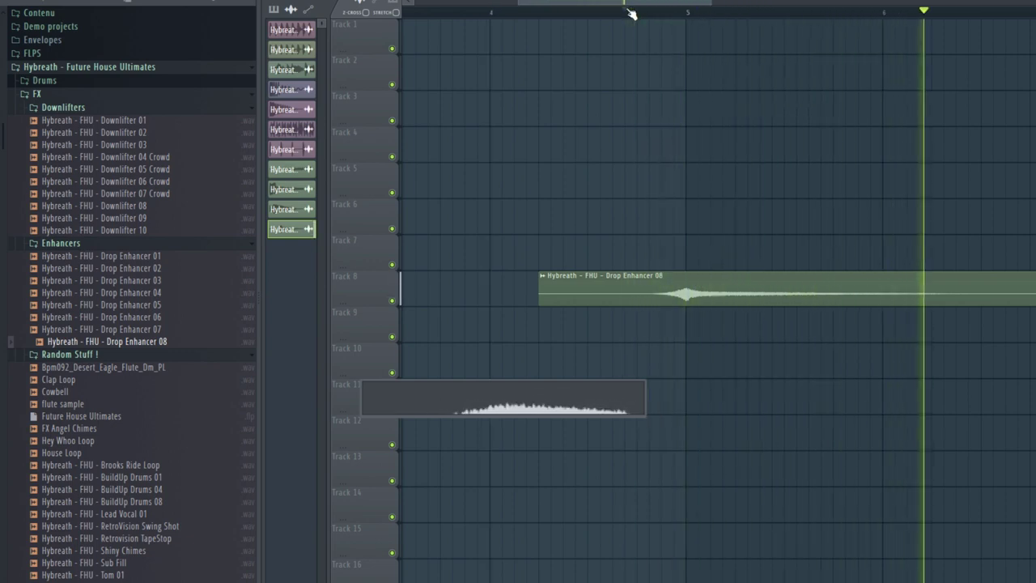
key("space")
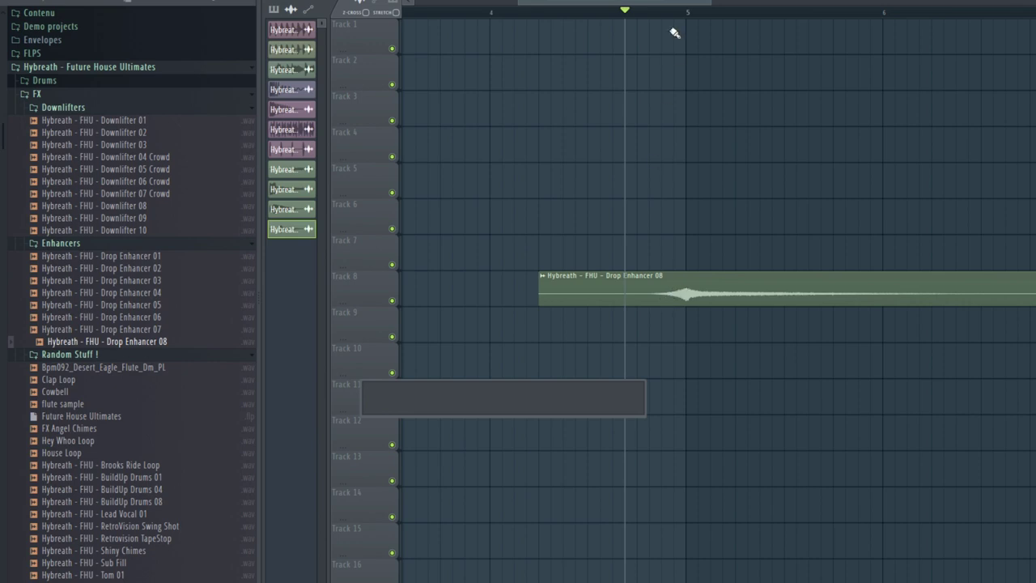
key("space")
key("space")
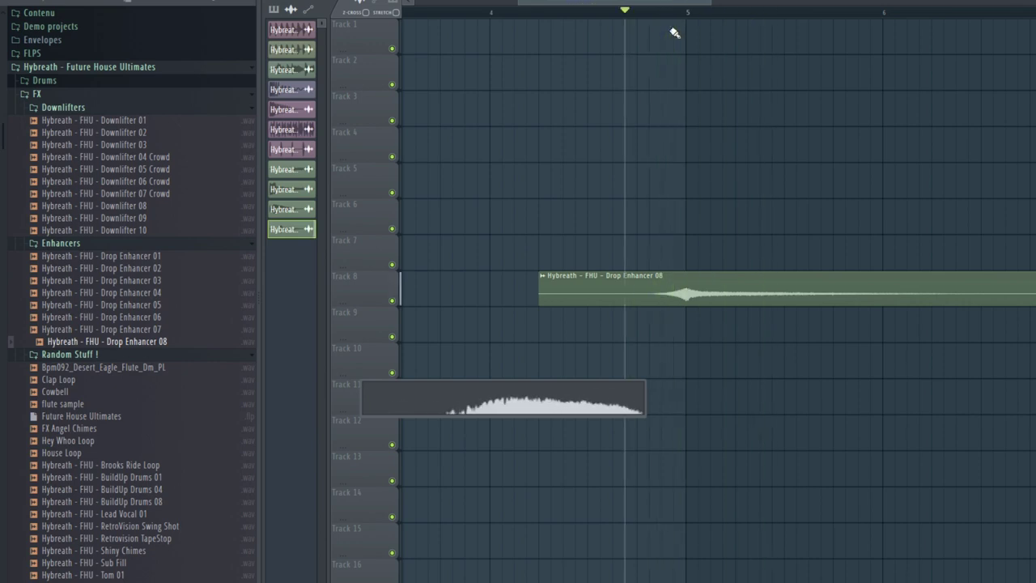
key("ctrl+z")
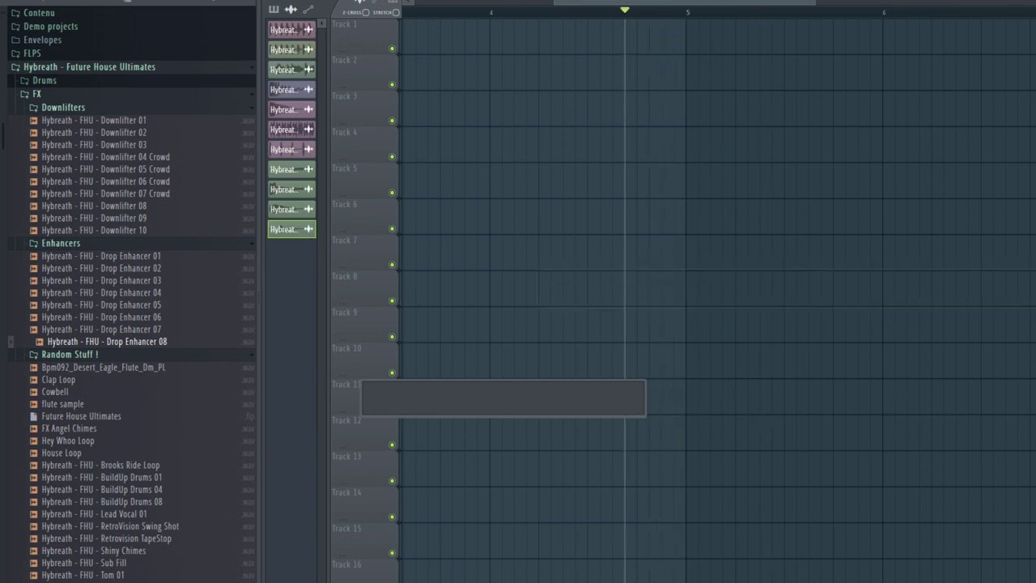
- Collapse the Enhancers and Downlifters folders and look through the Random Stuff ! samples
left_click(50, 243)
left_click(56, 107)
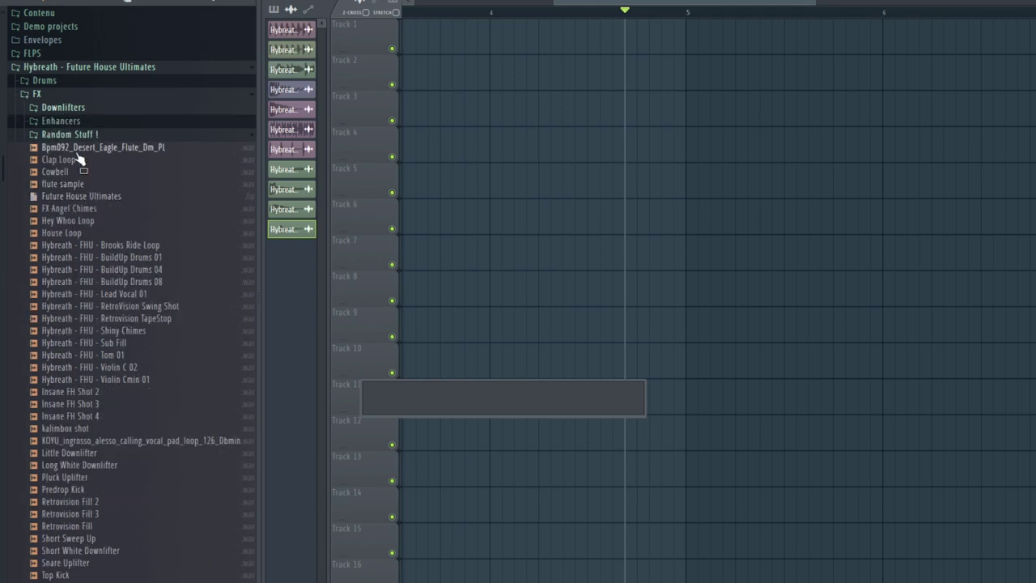
scroll(86, 143, "down", 6)
scroll(97, 97, "up", 4)
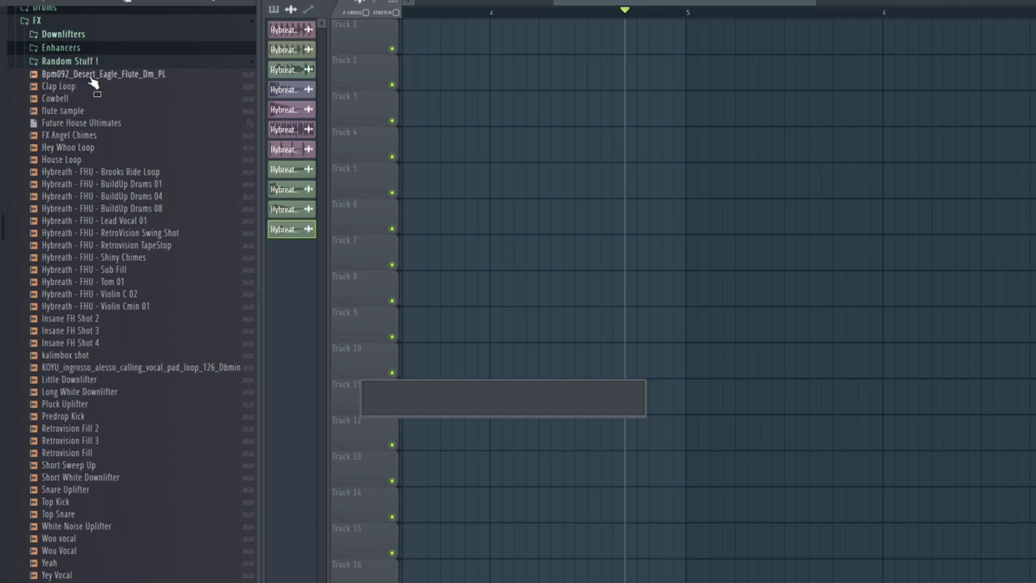
- Place Bpm092_Desert_Eagle_Flute_Dm_PL on Track 2 at bar 4, play it and remove its clip
left_click_drag(91, 79, 489, 69)
key("space")
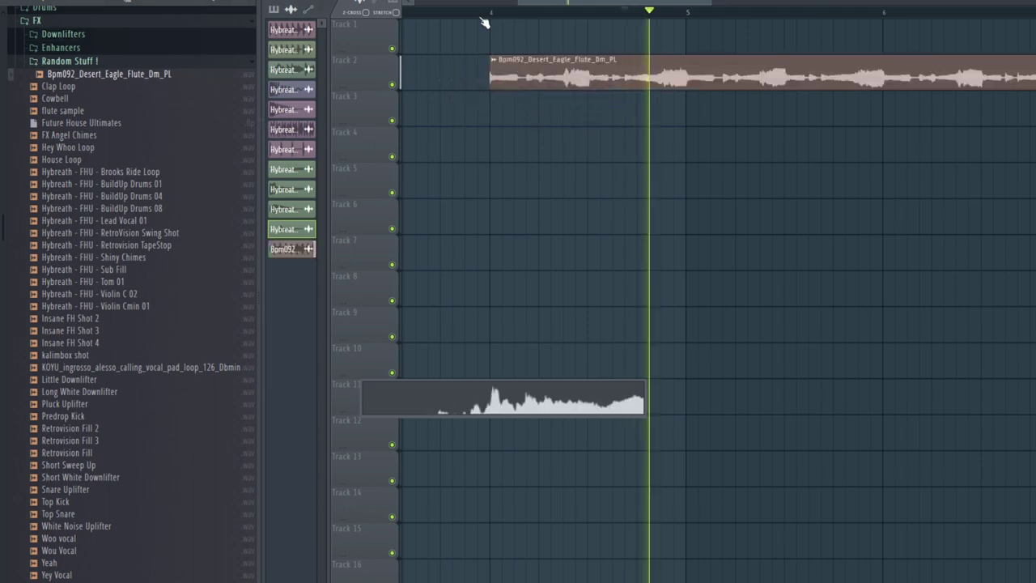
scroll(543, 81, "down", 2)
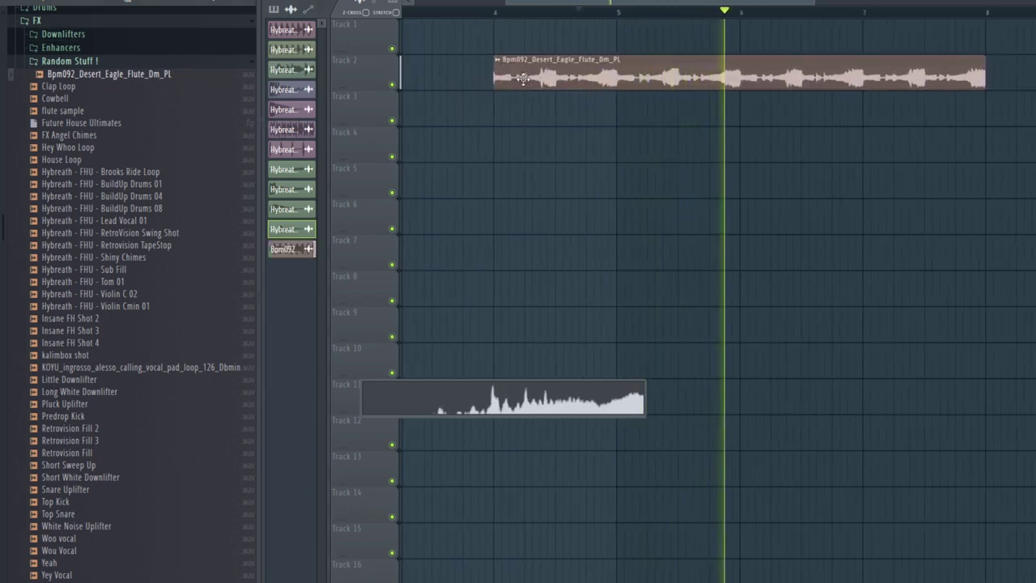
key("space")
right_click(514, 81)
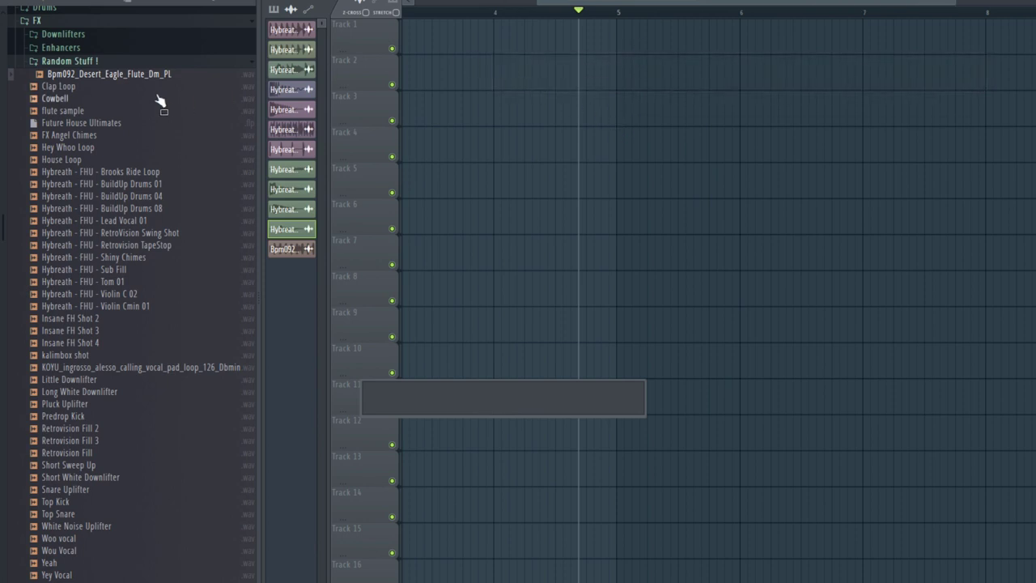
- Preview the Desert Eagle flute sample again, then switch to Spotify and open the top result, Mesto
left_click_drag(152, 75, 156, 80)
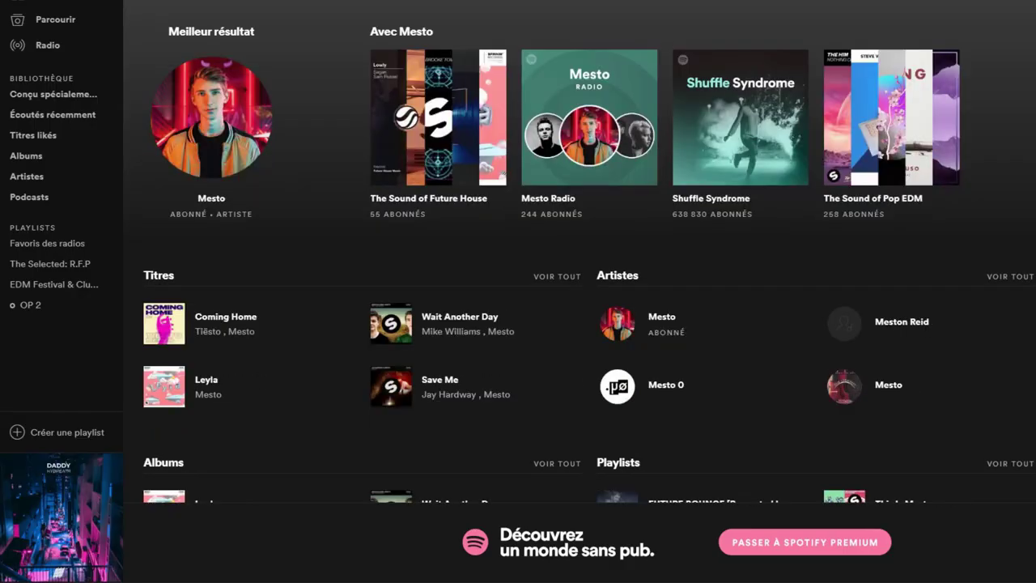
left_click(235, 146)
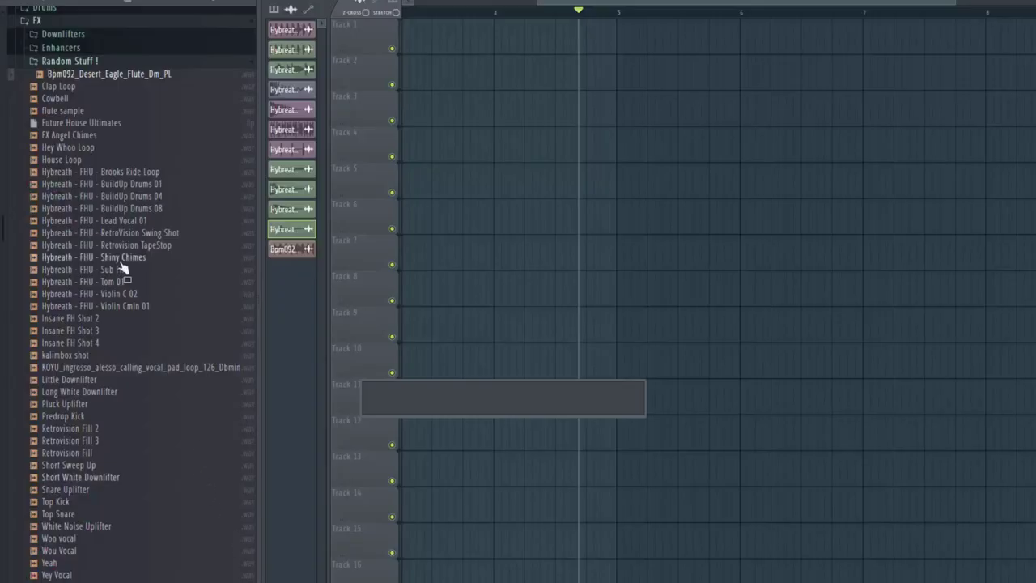
- Back in FL Studio, preview the Random Stuff ! samples from Clap Loop and Cowbell down to House Loop and Brooks Ride Loop
left_click_drag(68, 86, 65, 96)
left_click(57, 99)
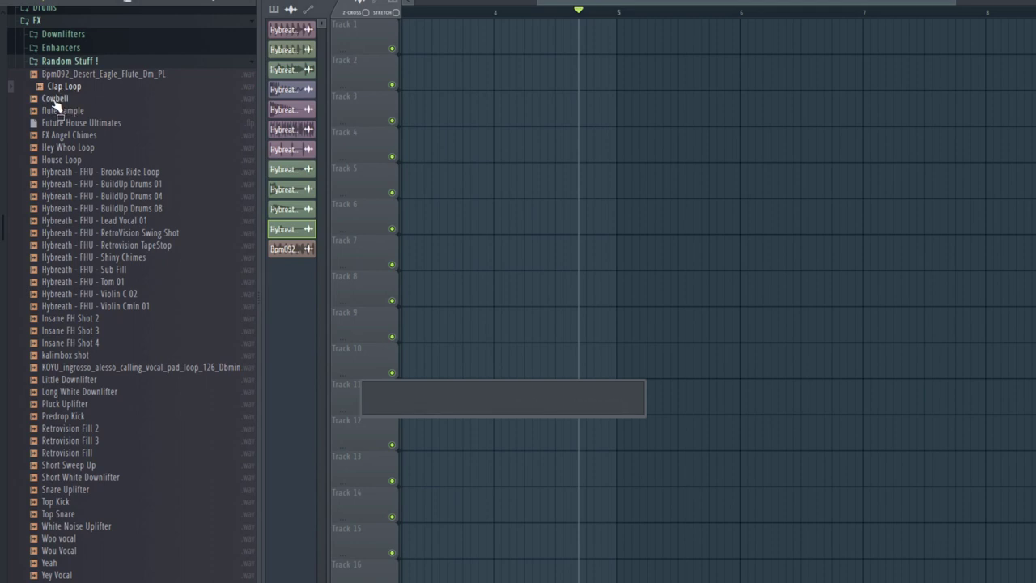
left_click(60, 111)
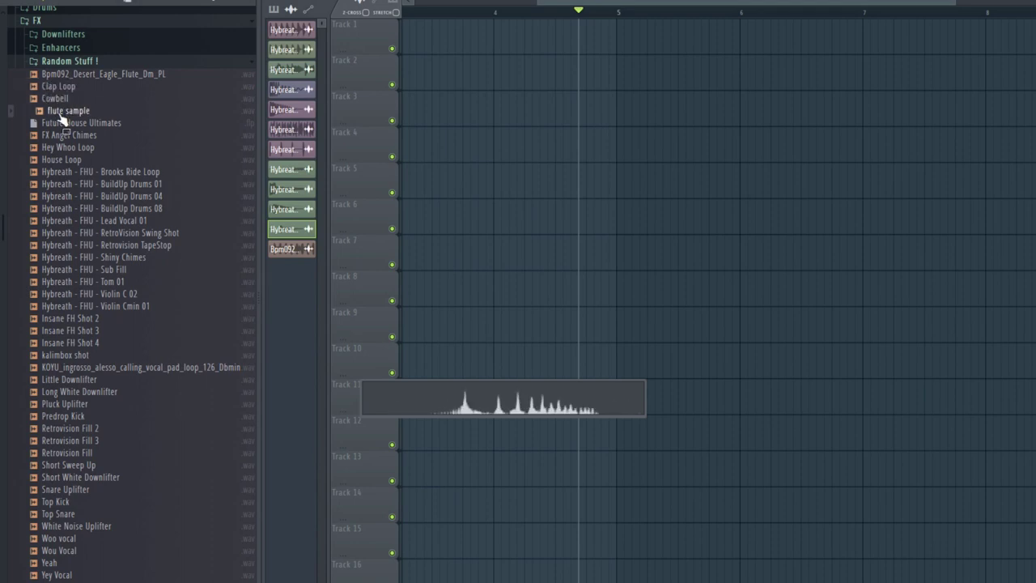
left_click(70, 135)
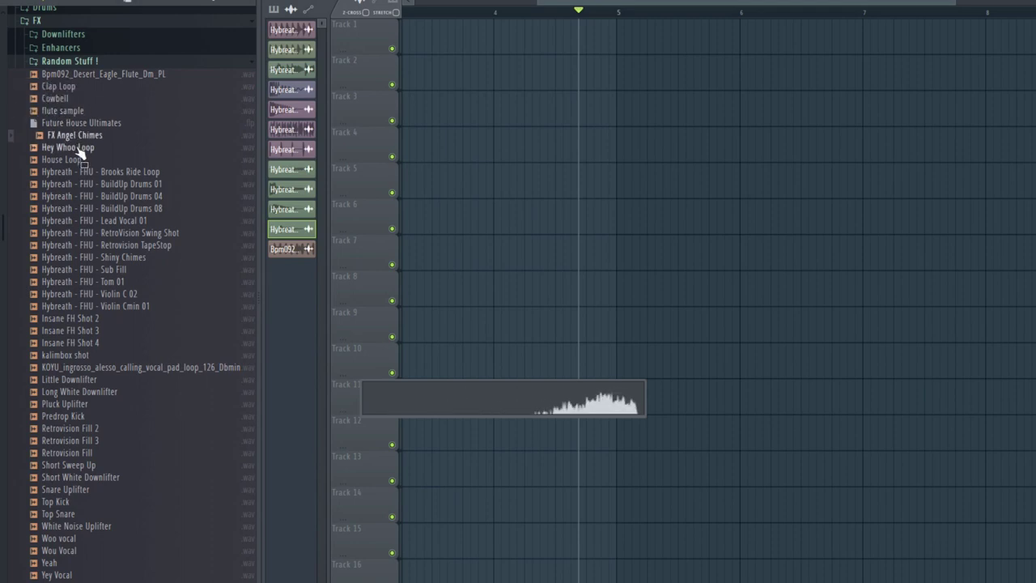
left_click(74, 148)
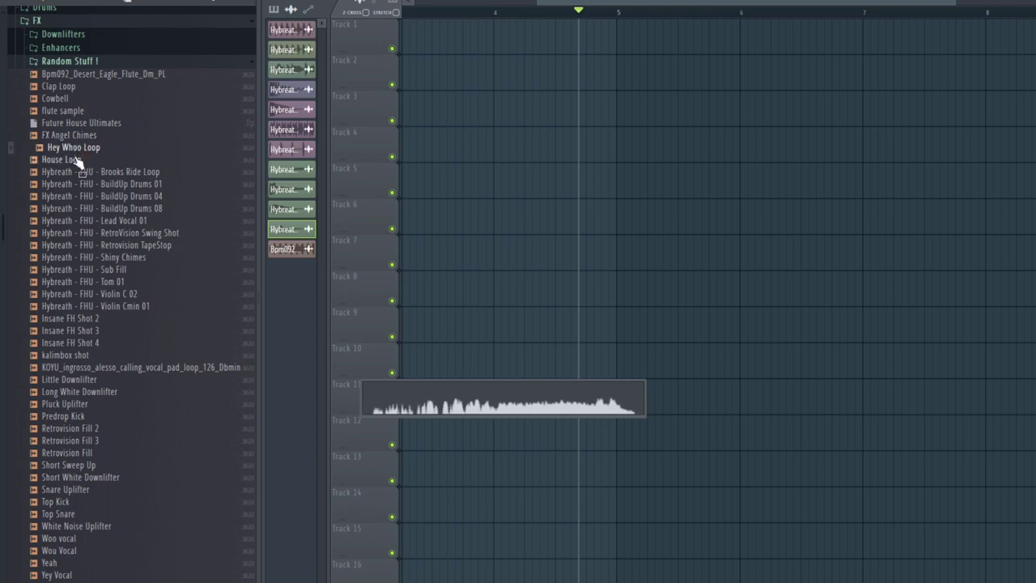
left_click(70, 160)
left_click(99, 172)
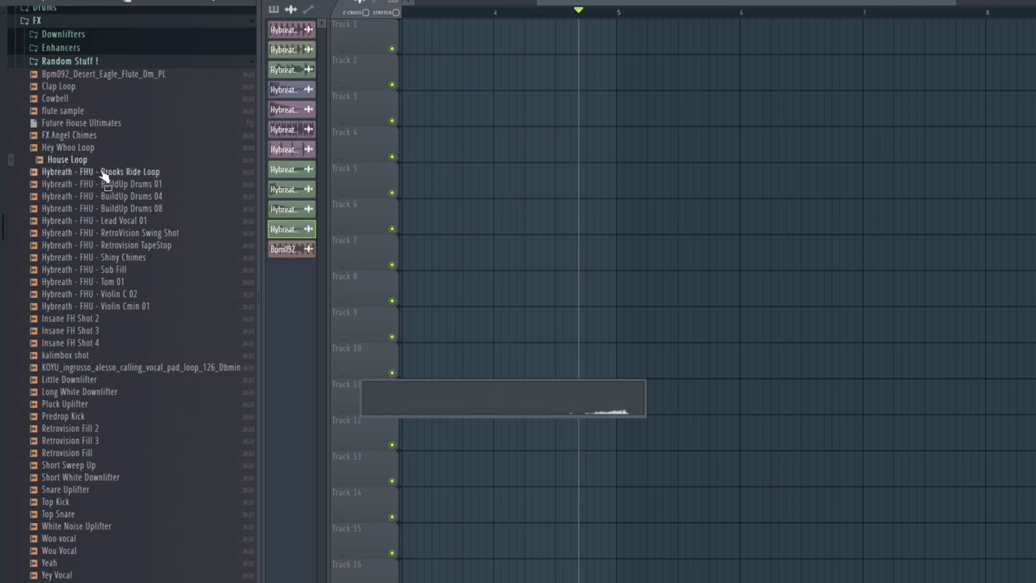
- Preview BuildUp Drums 01, 04 and 08, Lead Vocal 01, RetroVision Swing Shot and Retrovision TapeStop
left_click(111, 184)
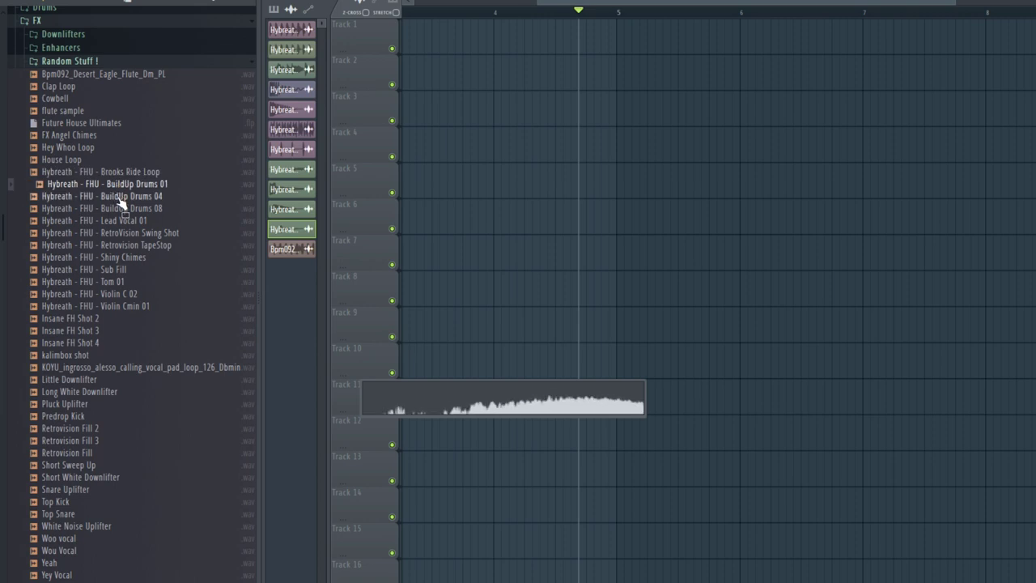
left_click(115, 197)
left_click(115, 208)
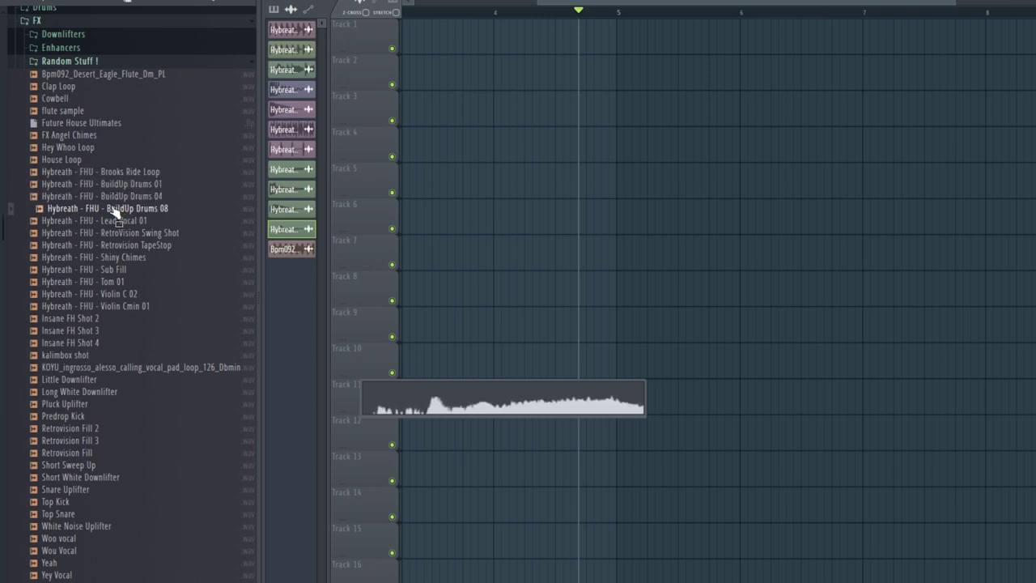
left_click(115, 220)
left_click(116, 232)
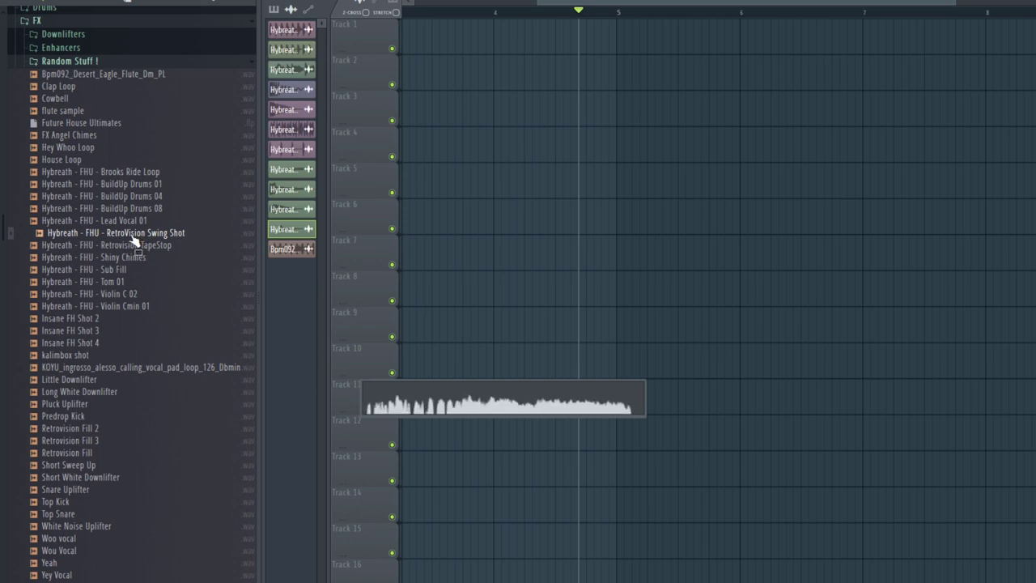
left_click(126, 247)
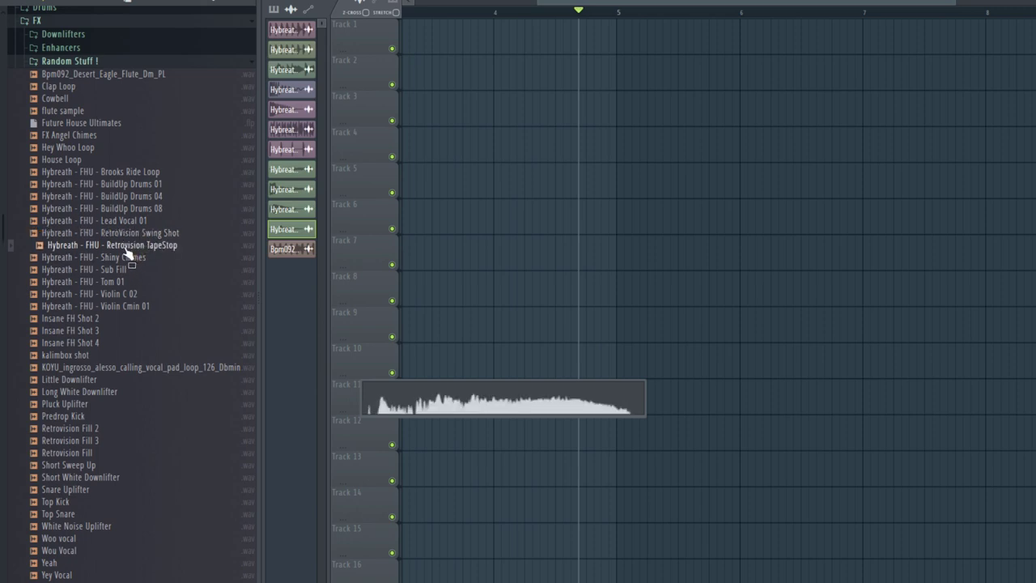
mouse_move(121, 252)
left_mouse_down()
mouse_move(136, 244)
mouse_move(133, 256)
left_mouse_up()
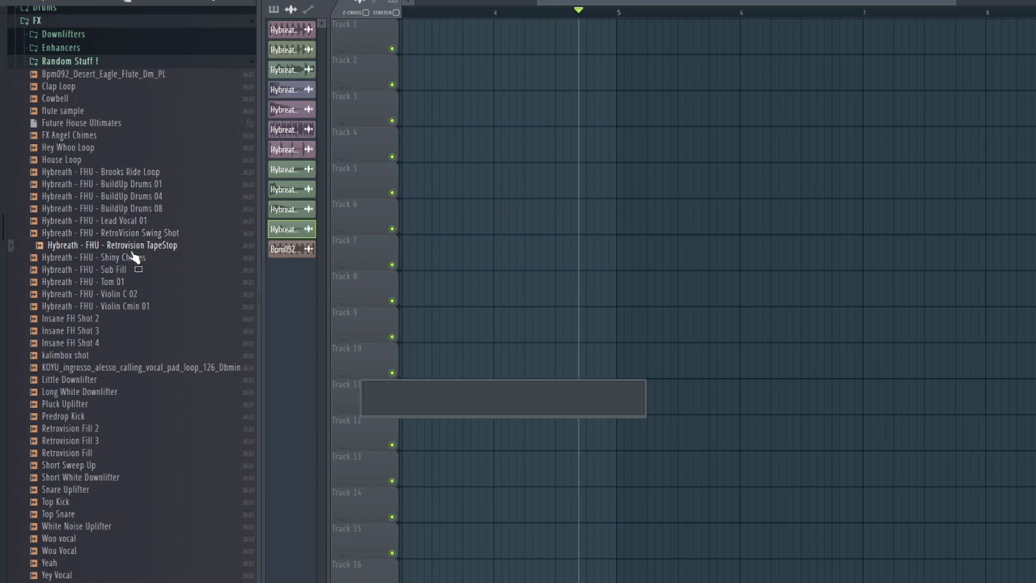
- Preview Sub Fill, Tom 01, Violin C 02, Violin Cmin 01, Insane FH Shot 2 to 4 and kalimbox shot
left_click(111, 271)
left_click(113, 283)
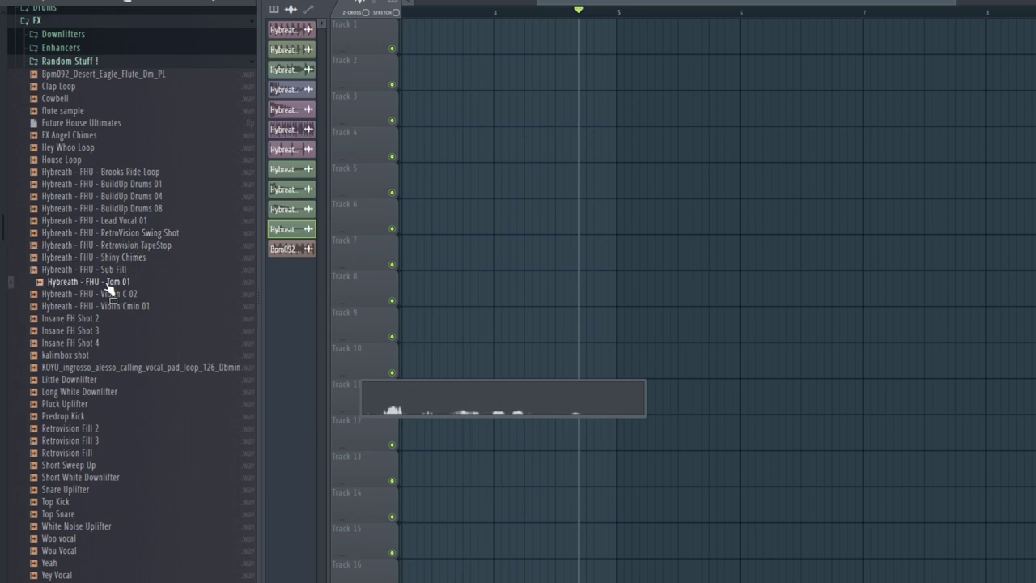
left_click(121, 294)
left_click(129, 306)
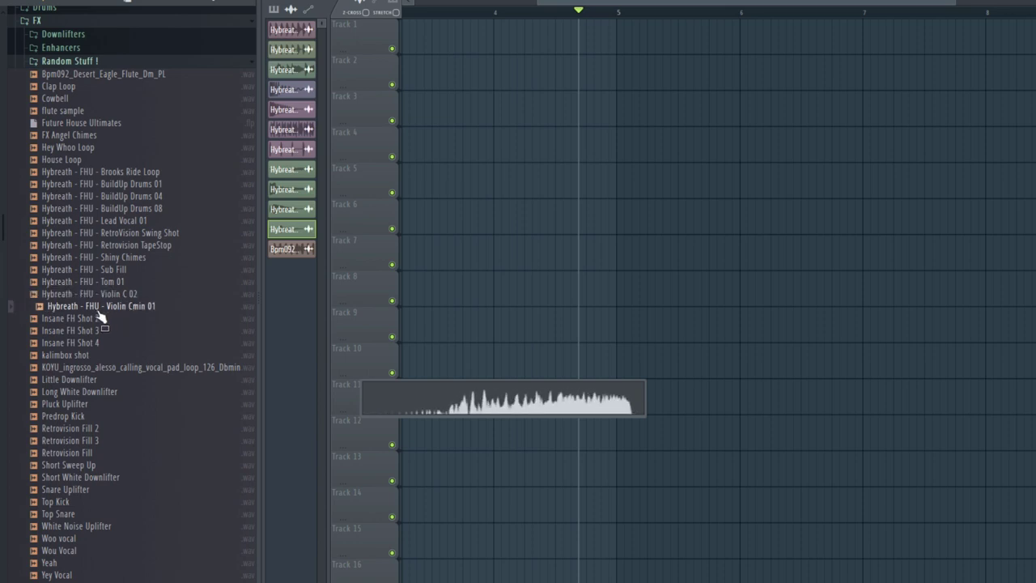
left_click(91, 318)
left_click(93, 330)
left_click(93, 342)
left_click(93, 354)
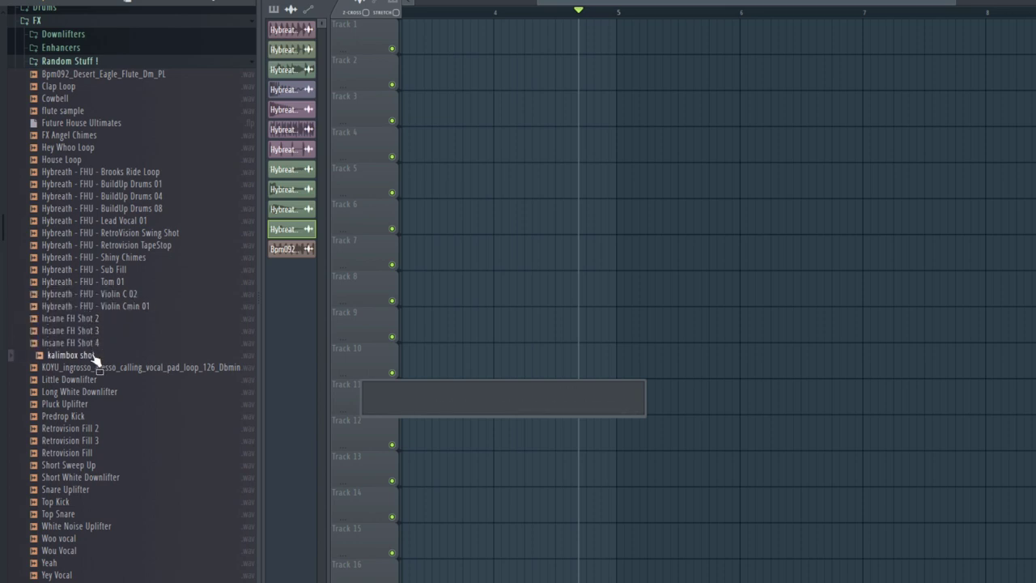
- Preview the KOYU vocal pad loop, Little Downlifter, Long White Downlifter, Pluck Uplifter, Predrop Kick and Retrovision Fill 2 and 3
left_click(96, 368)
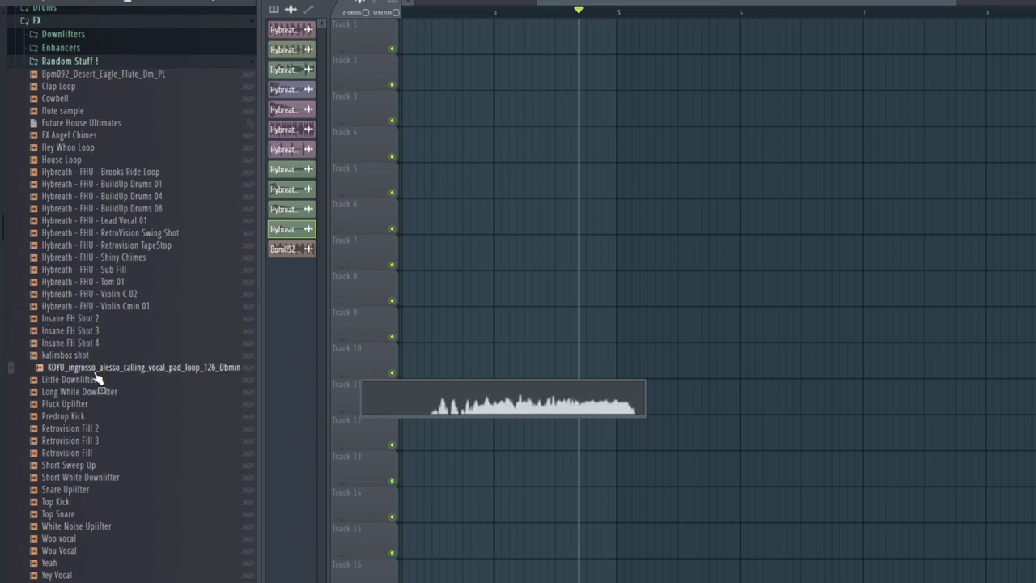
left_click(89, 379)
left_click(87, 391)
left_click(81, 403)
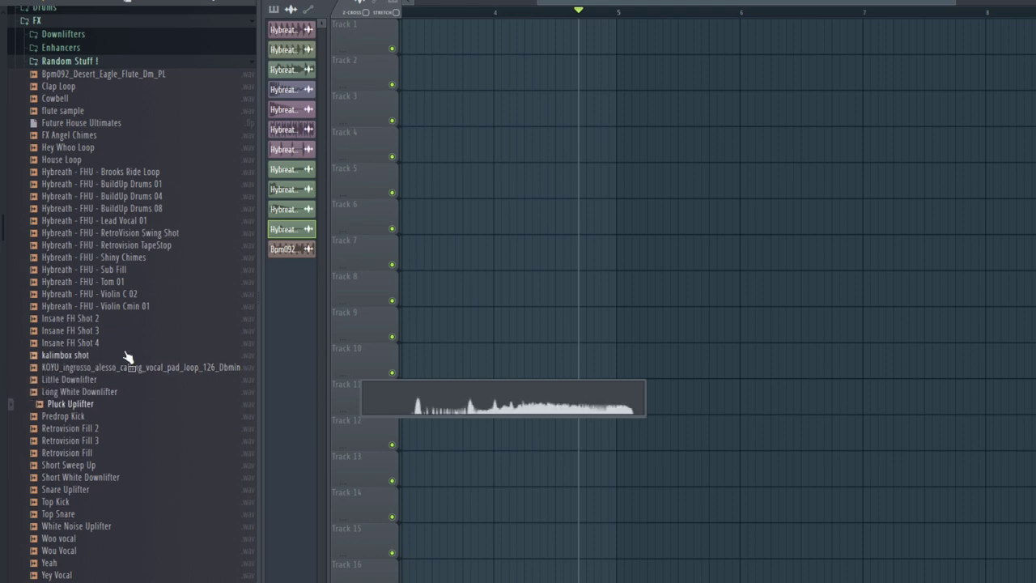
key("Down")
key("Down")
key("Down")
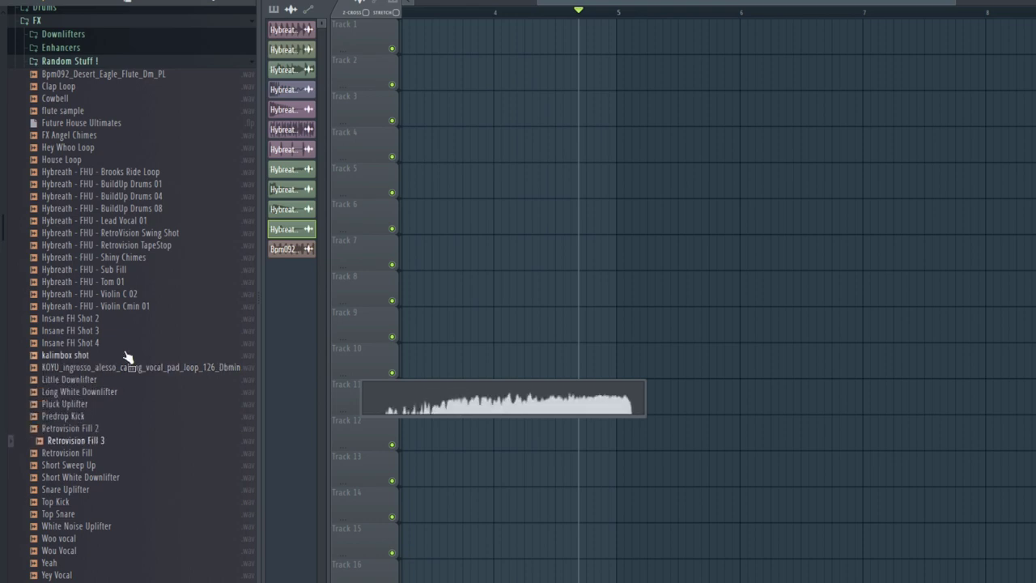
- Preview Retrovision Fill, Short Sweep Up, Short White Downlifter, Snare Uplifter and Top Kick
key("Down")
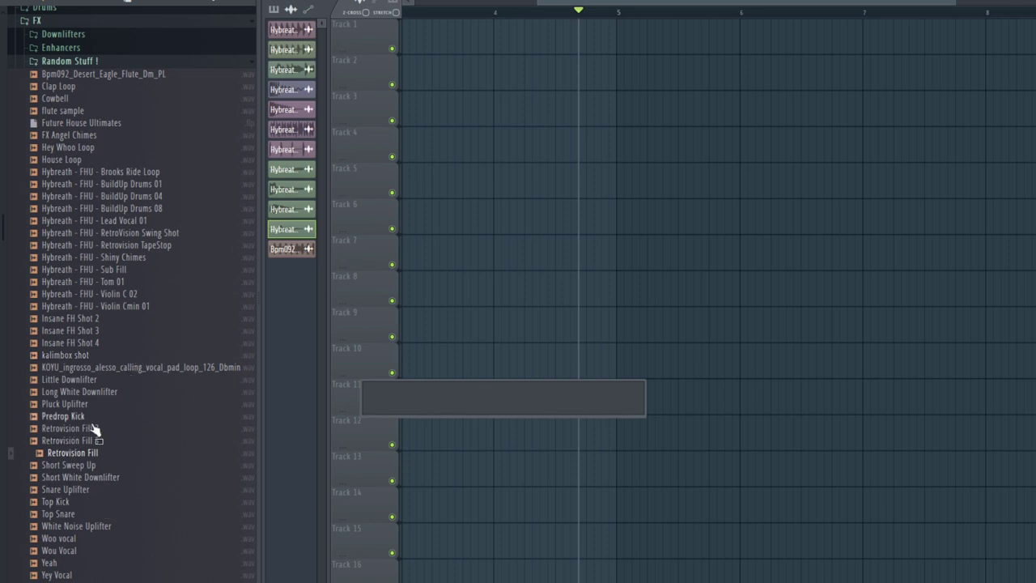
scroll(85, 457, "down", 3)
key("Down")
key("Down")
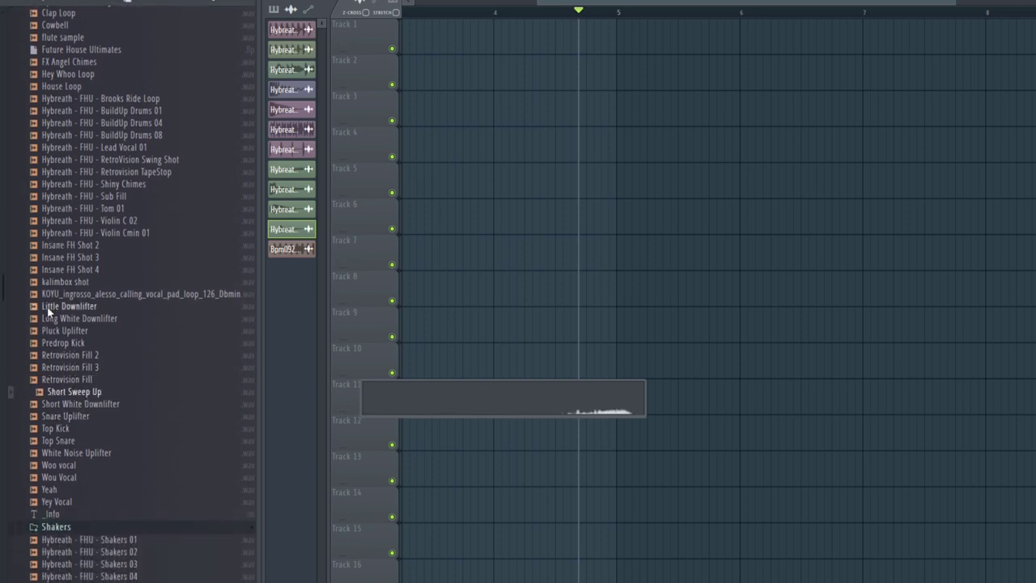
key("Down")
key("Down")
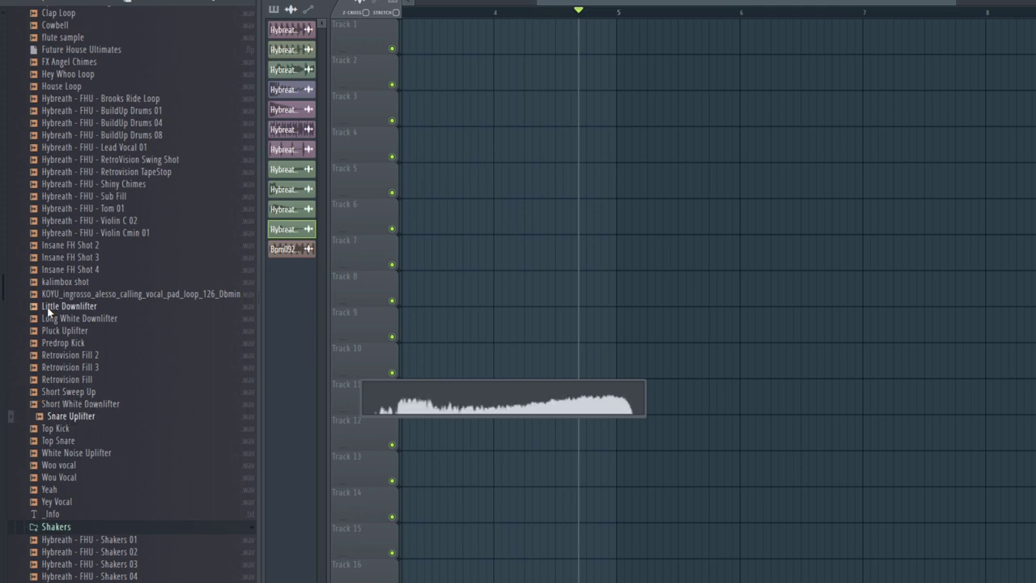
key("Down")
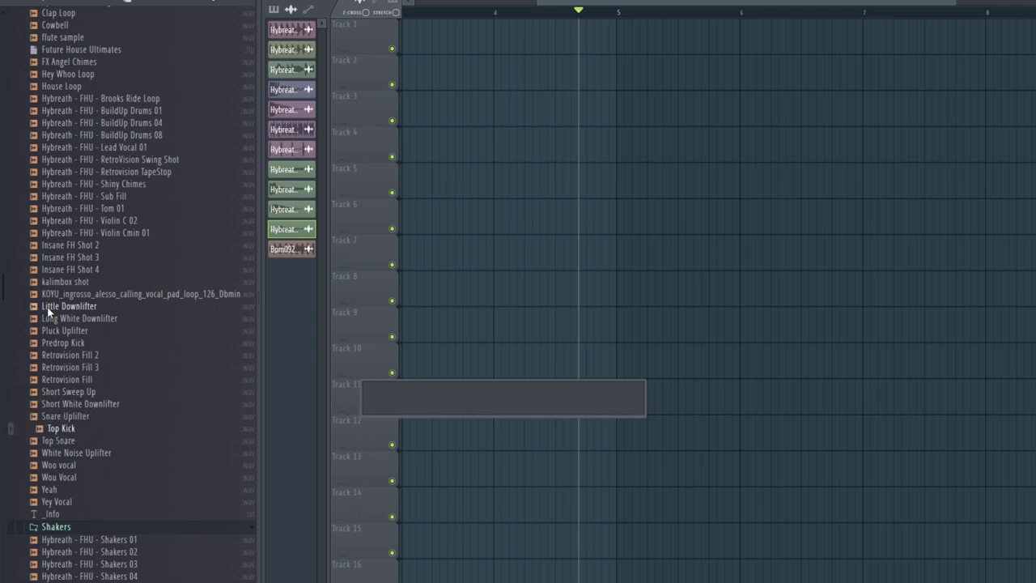
- Preview the remaining Random Stuff ! samples from Top Snare and White Noise Uplifter to Yey Vocal, and collapse the folder
key("Down")
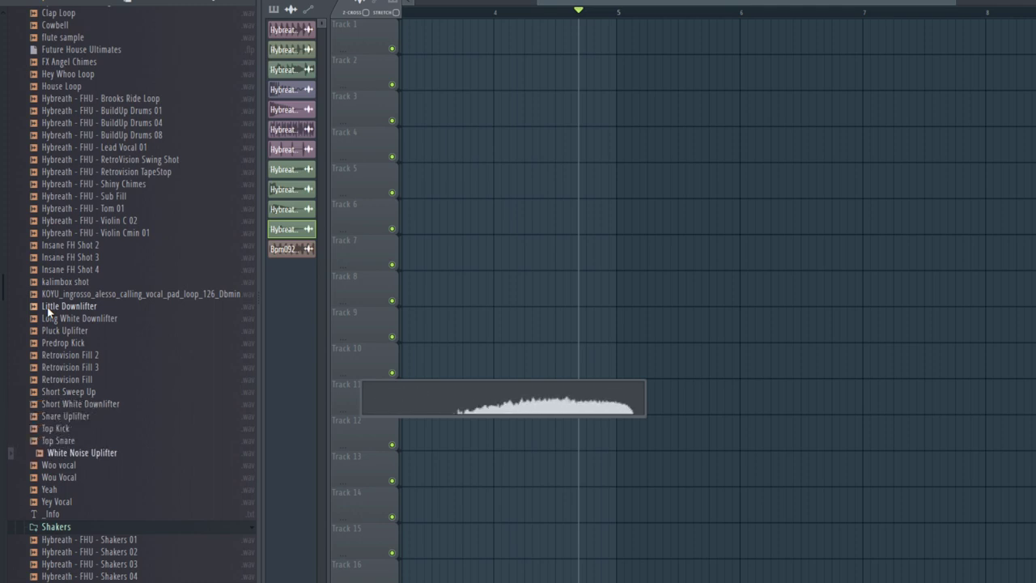
key("Down")
key("Down")
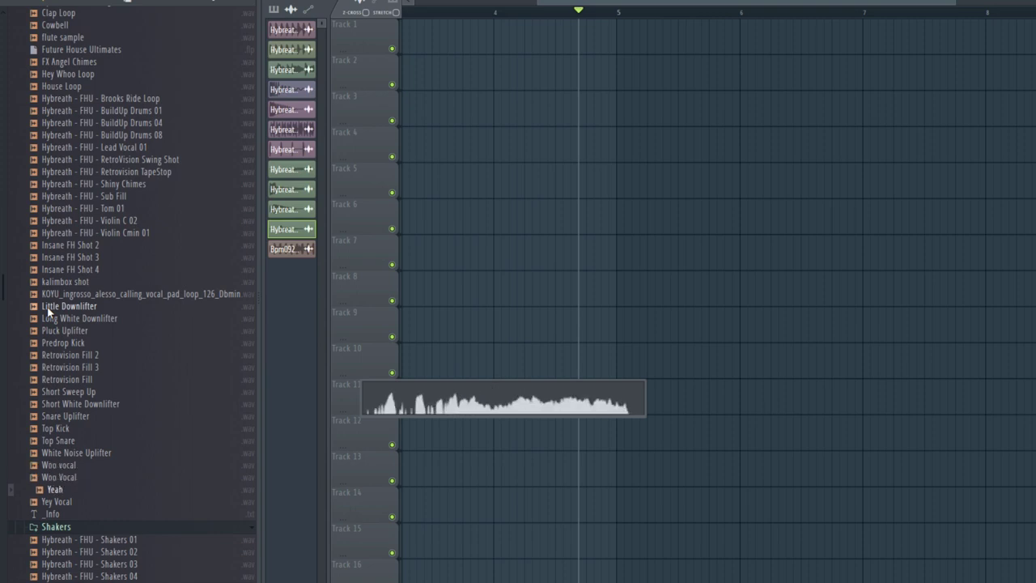
key("Down")
key("Down")
scroll(166, 240, "up", 8)
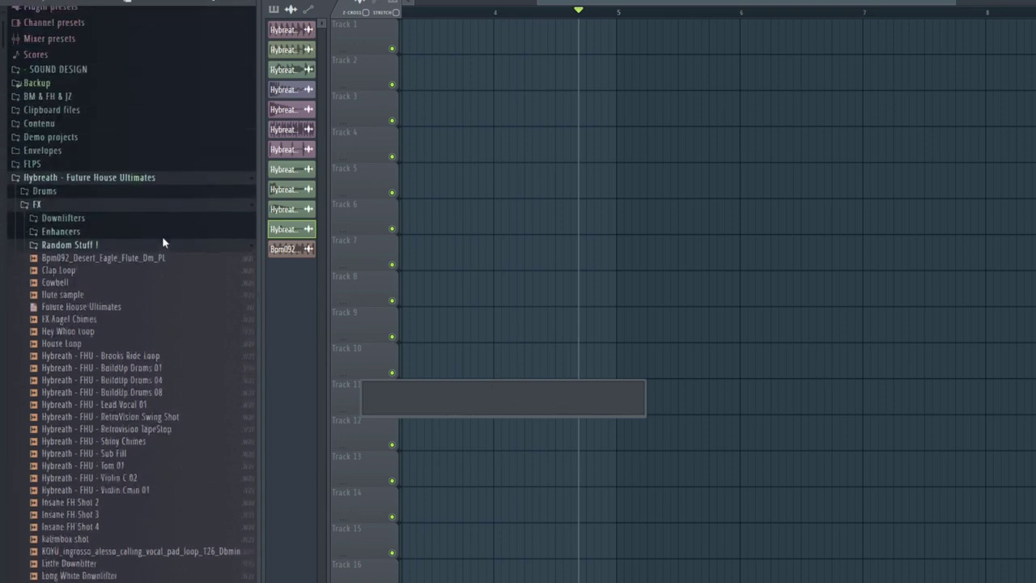
left_click(77, 301)
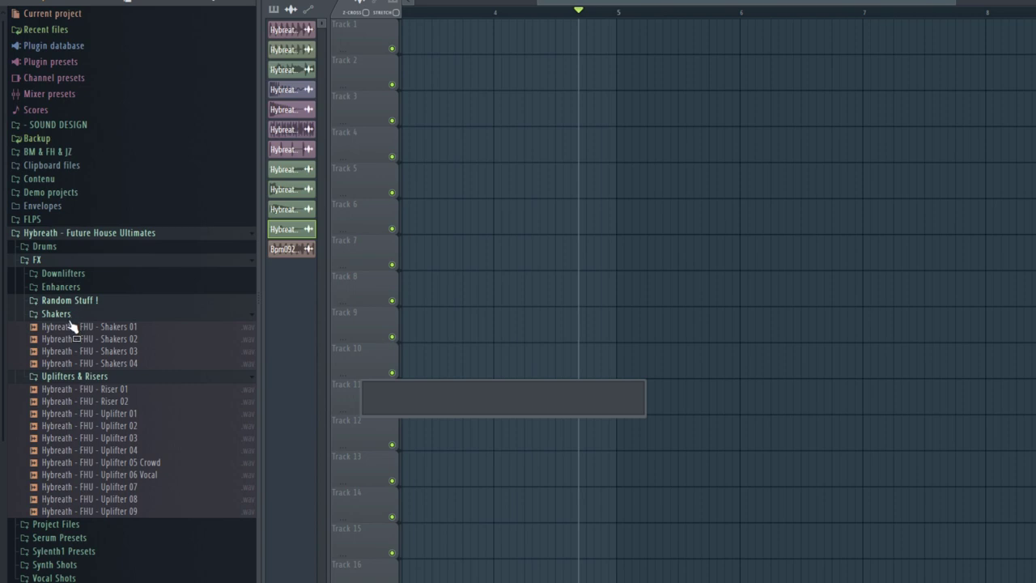
- Preview the Shakers samples 01 to 04 and collapse the Shakers folder
left_click(106, 328)
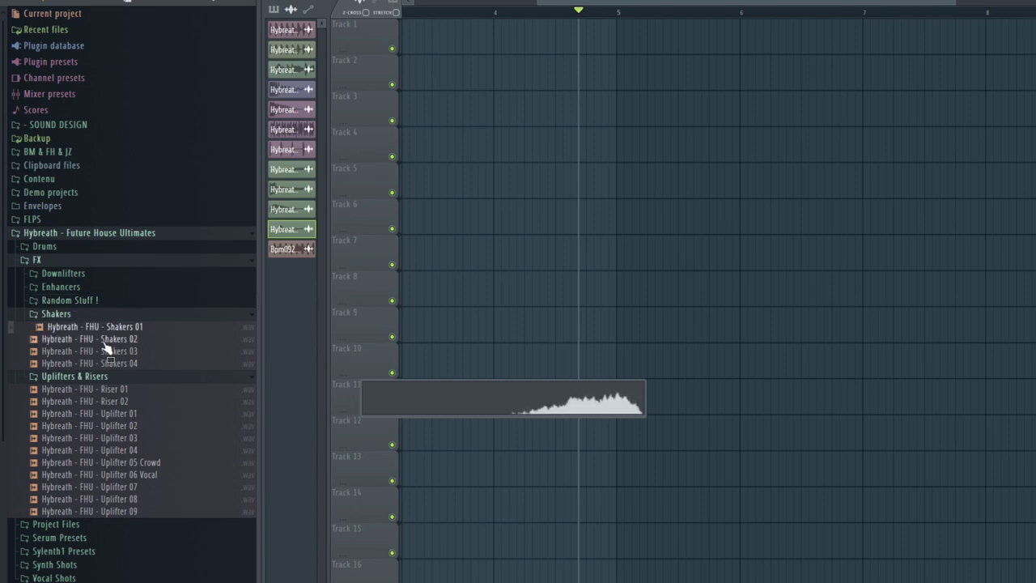
left_click(104, 352)
left_click_drag(101, 344, 97, 340)
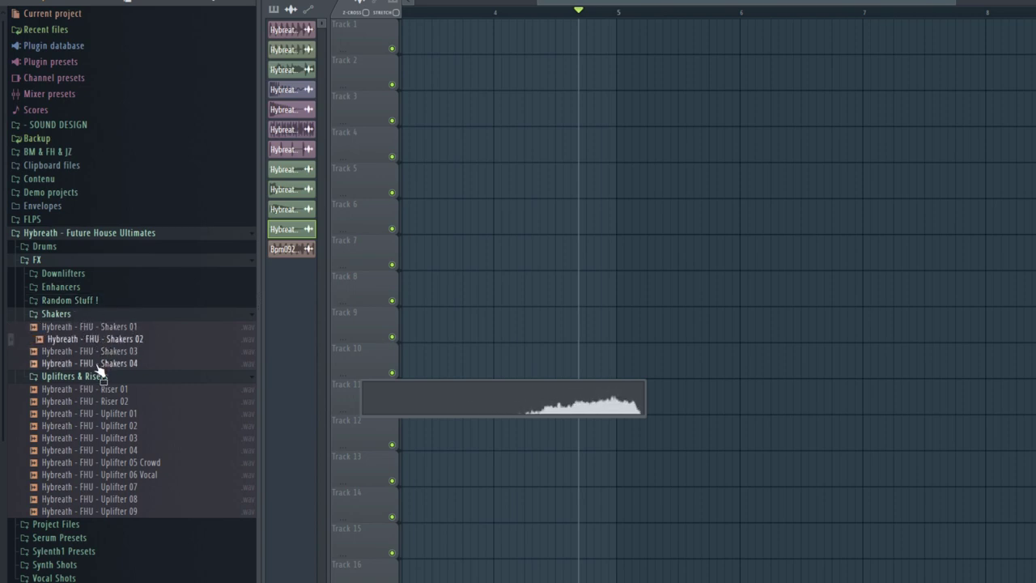
left_click(96, 364)
left_click(81, 316)
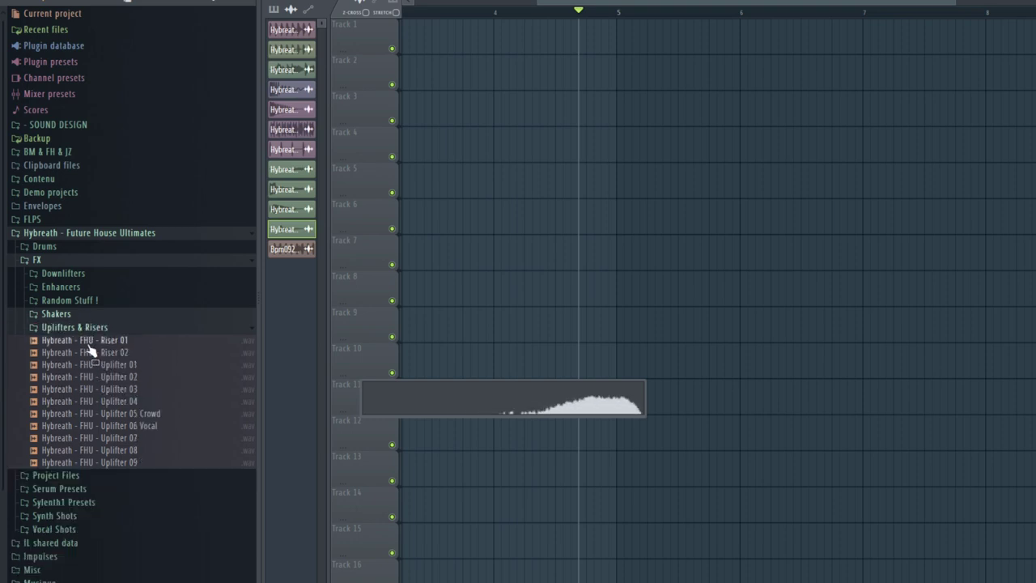
- Preview Riser 01 and 02 and Uplifter 01 to 04 from the Uplifters & Risers folder
left_click(90, 344)
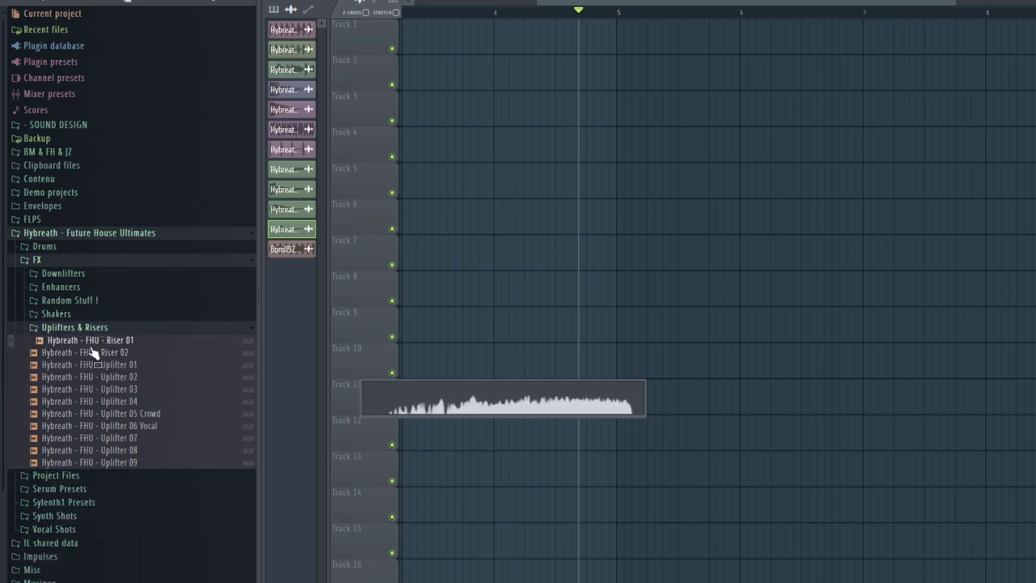
left_click(94, 353)
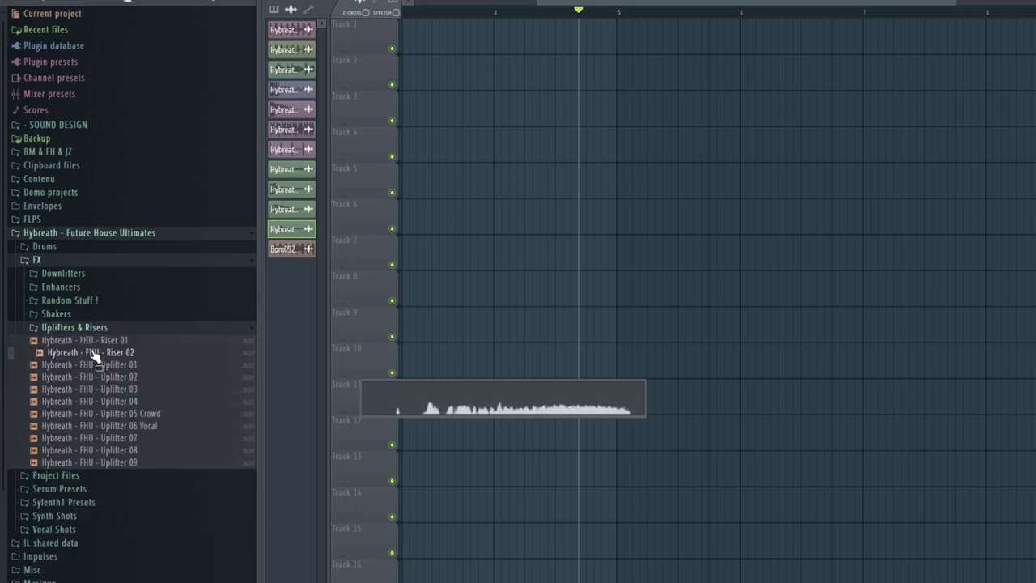
left_click(94, 365)
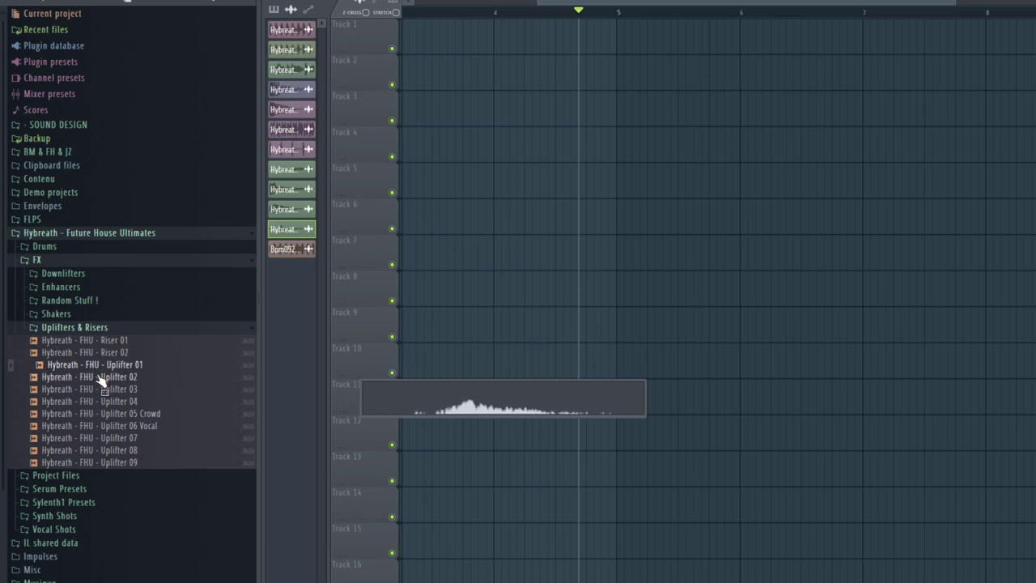
left_click(119, 376)
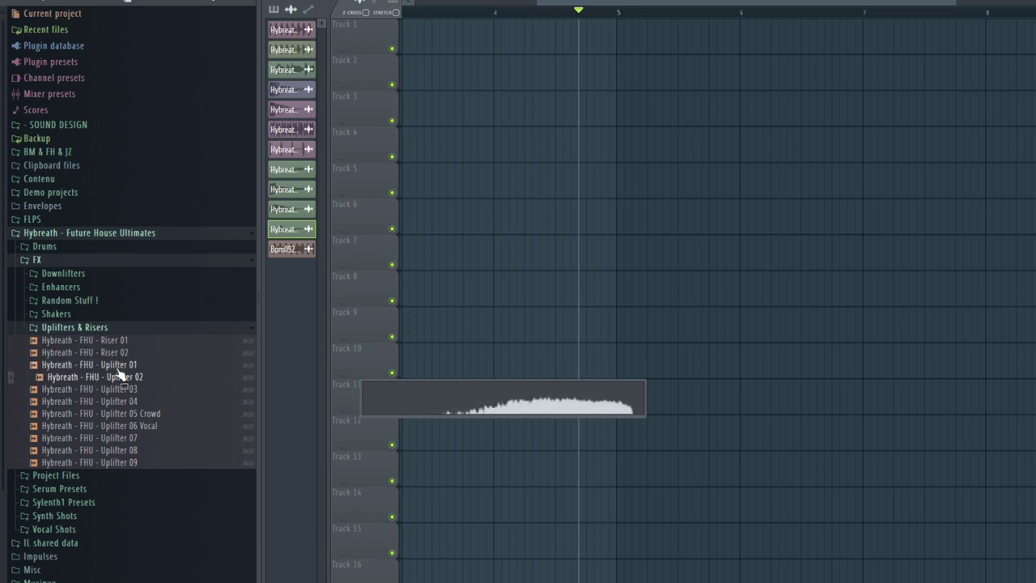
key("Down")
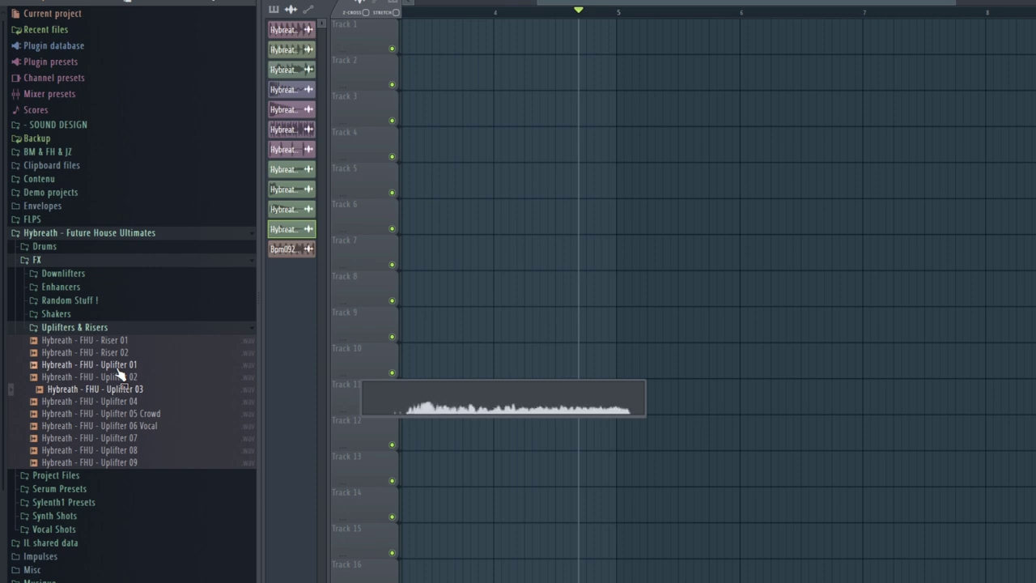
key("Down")
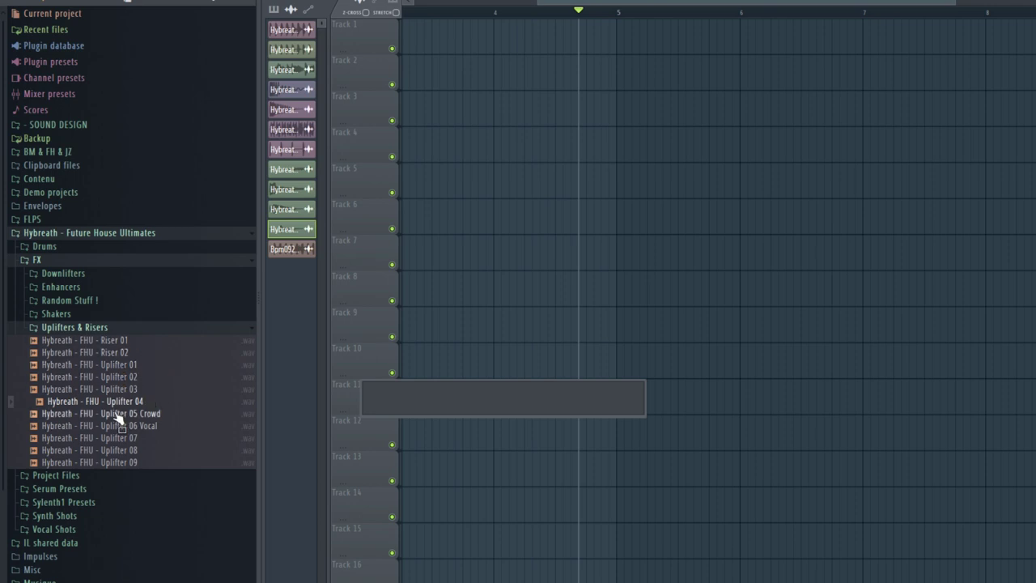
- Preview Uplifter 05 Crowd, Uplifter 06 Vocal and Uplifter 07 to 09
left_click(115, 413)
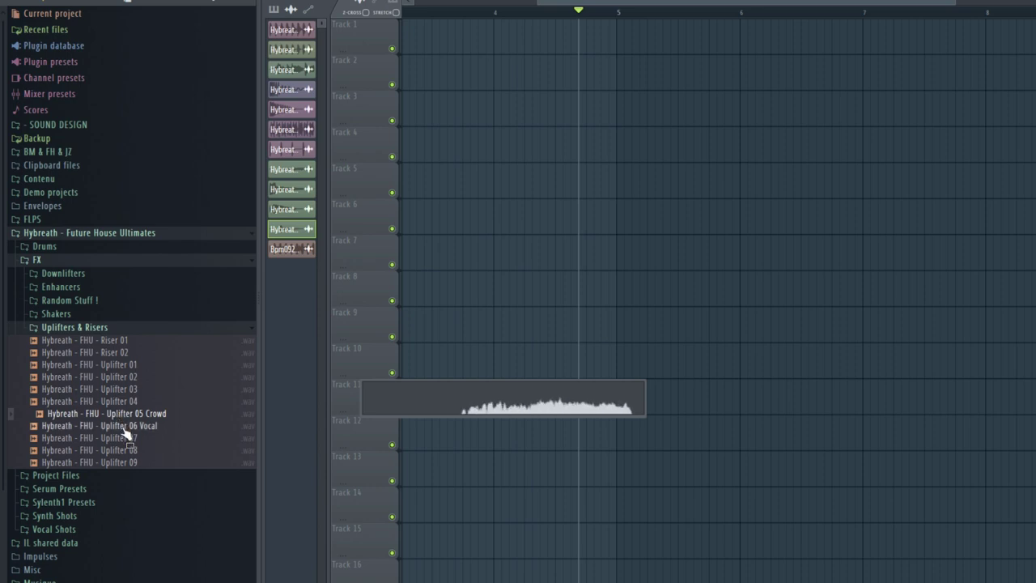
left_click(123, 429)
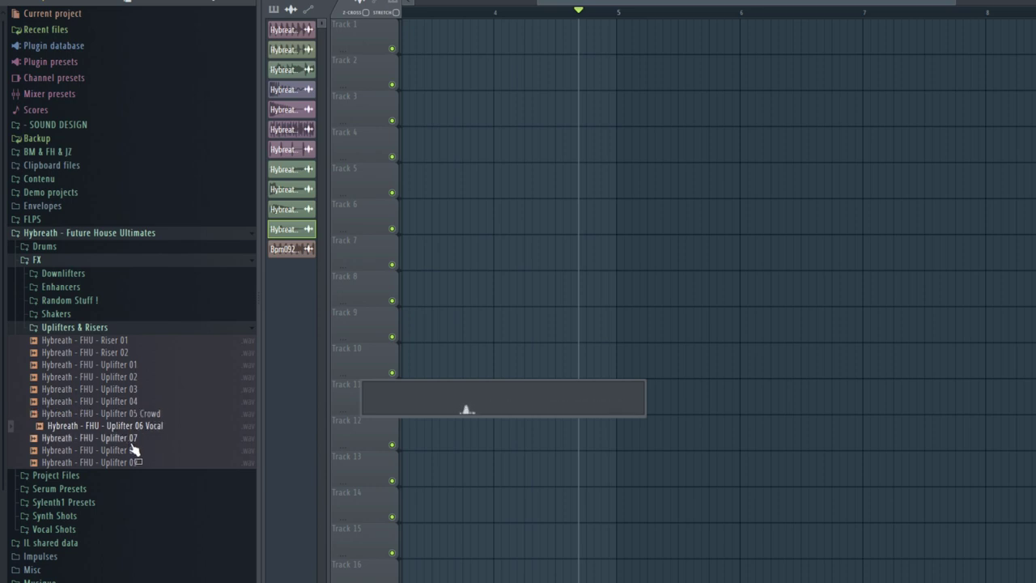
left_click(131, 440)
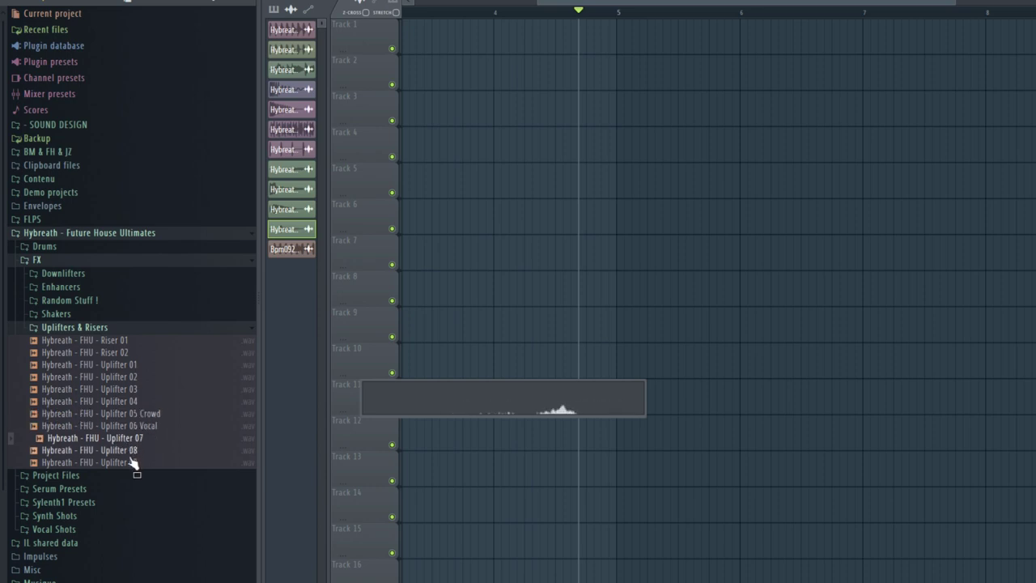
left_click(118, 450)
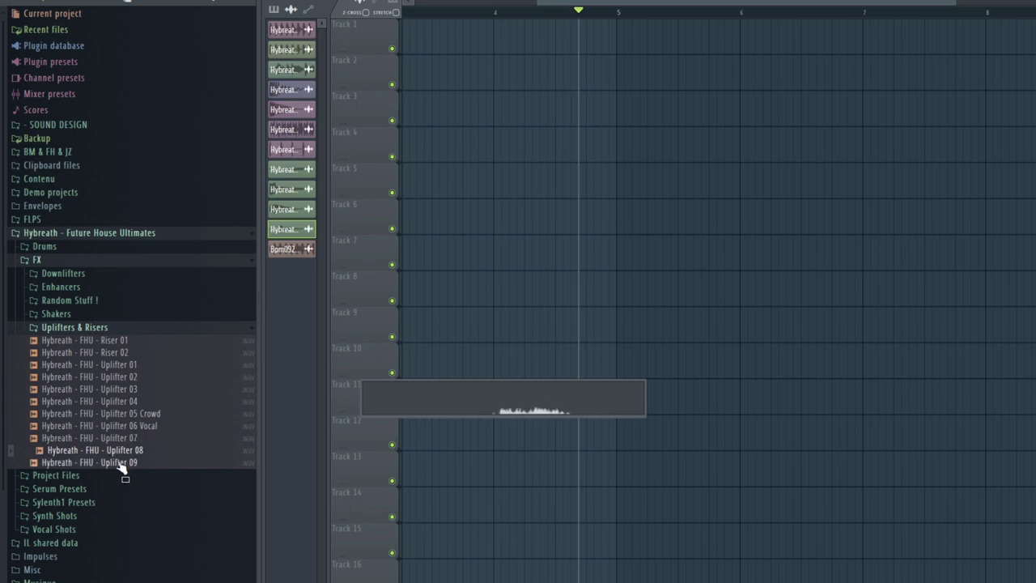
left_click(115, 462)
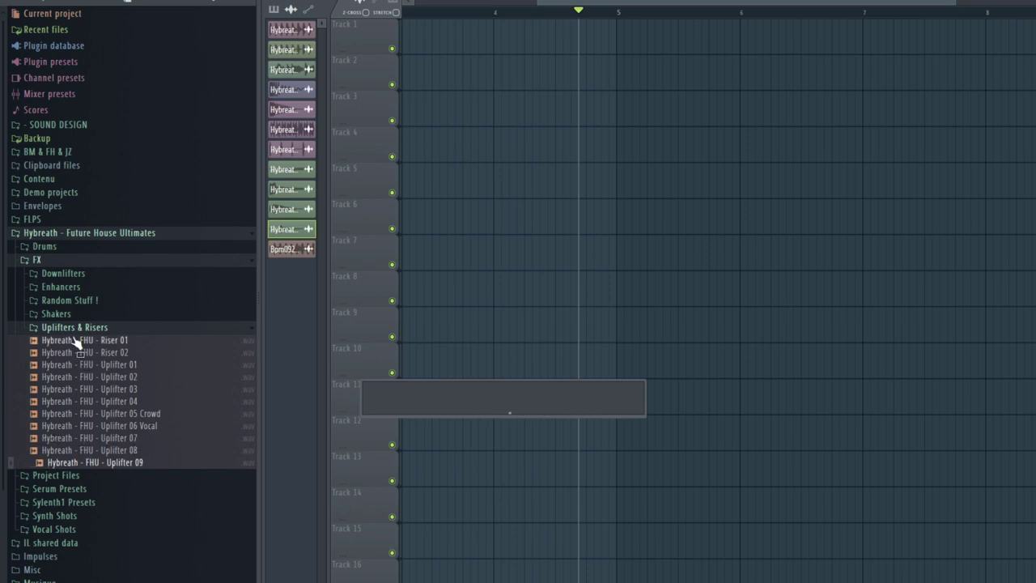
- Place Uplifter 09 on Track 10 at bar 5 and play its ending from about bar 8.5
left_click_drag(267, 493, 625, 356)
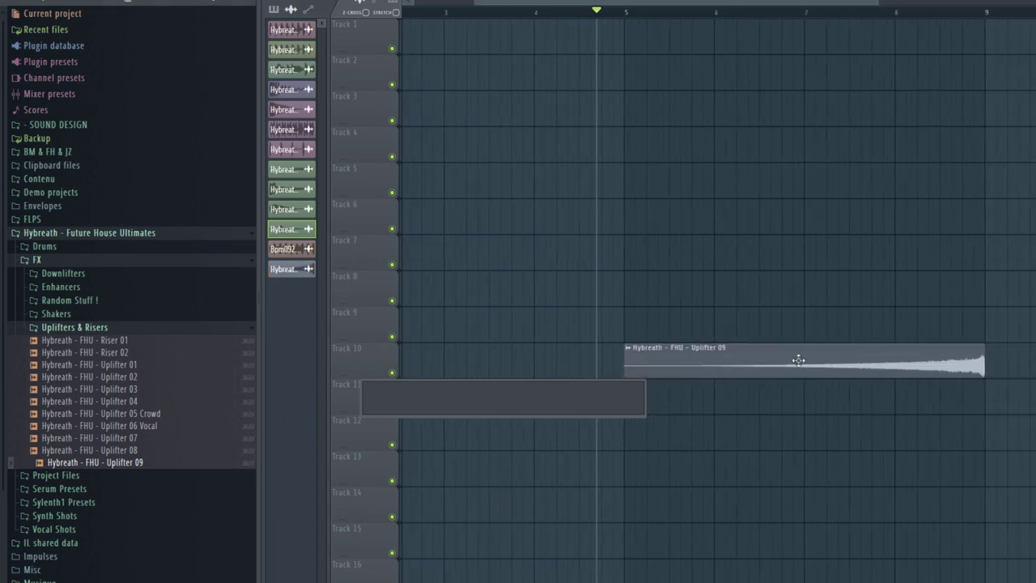
left_click_drag(616, 10, 941, 12)
key("space")
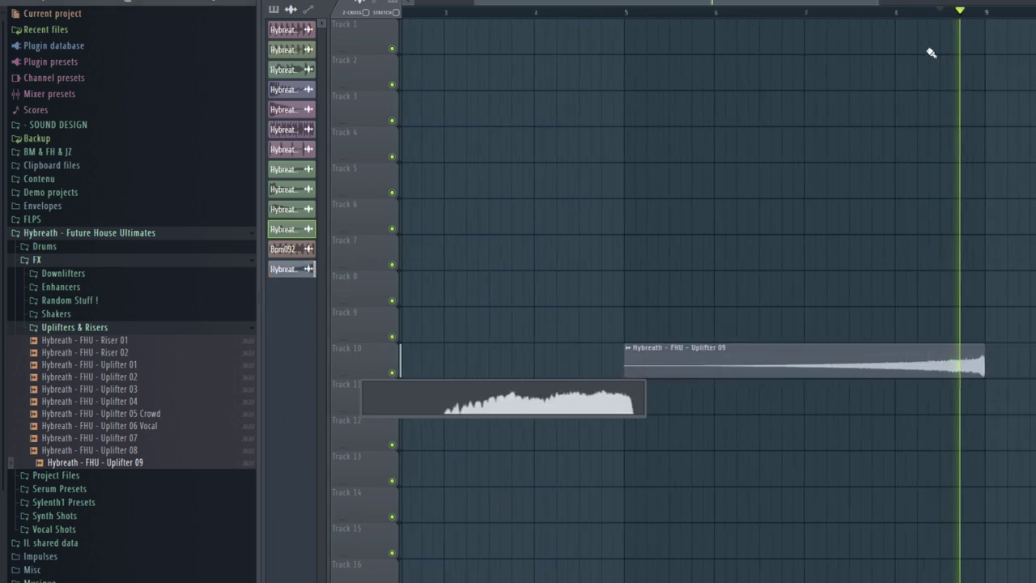
key("space")
- Collapse the Uplifters & Risers and FX folders, and browse the Hybreath - Daddy FLP folder inside Project Files
left_click(71, 328)
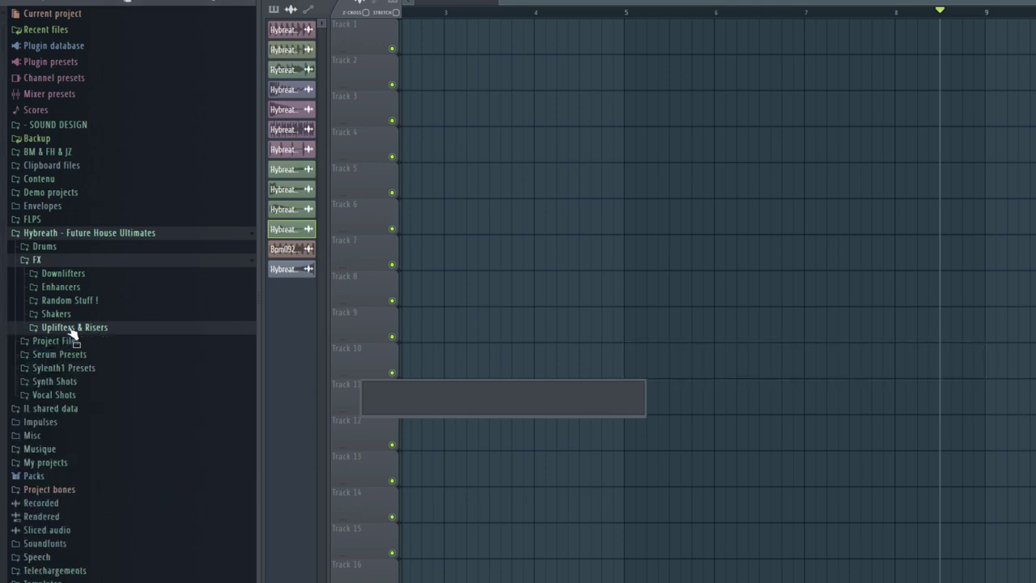
left_click(45, 262)
left_click(70, 273)
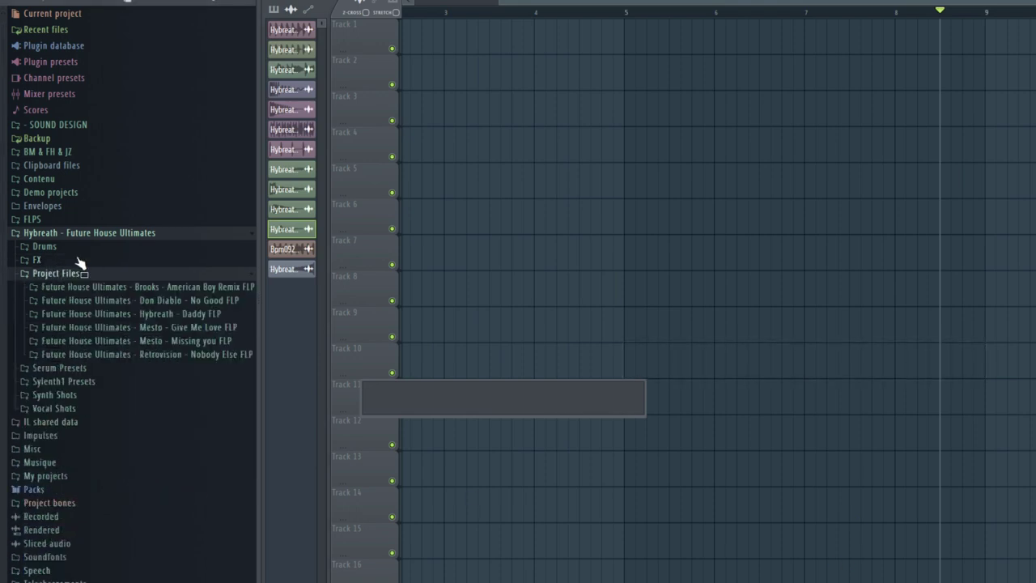
left_click(160, 315)
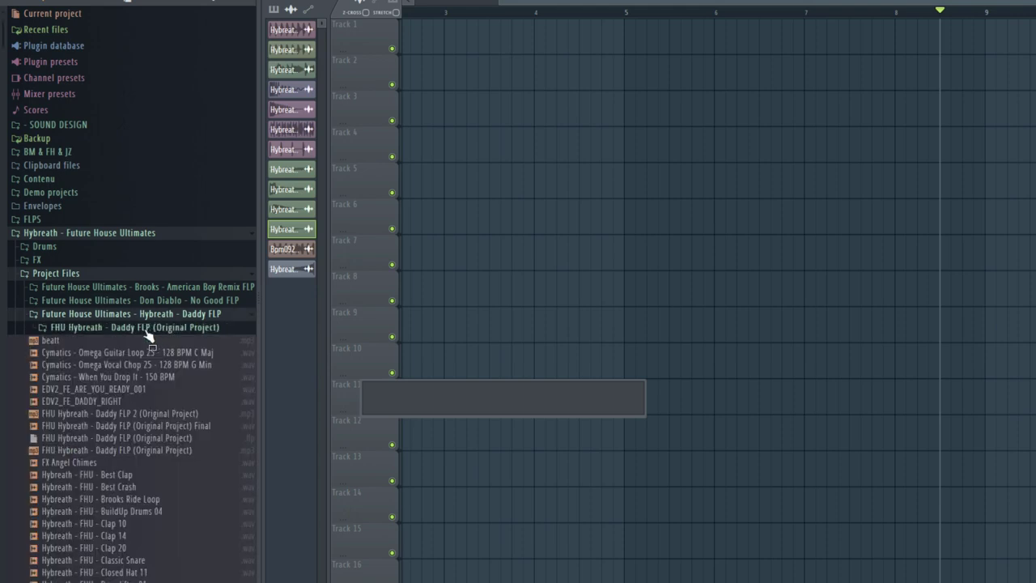
scroll(84, 270, "down", 5)
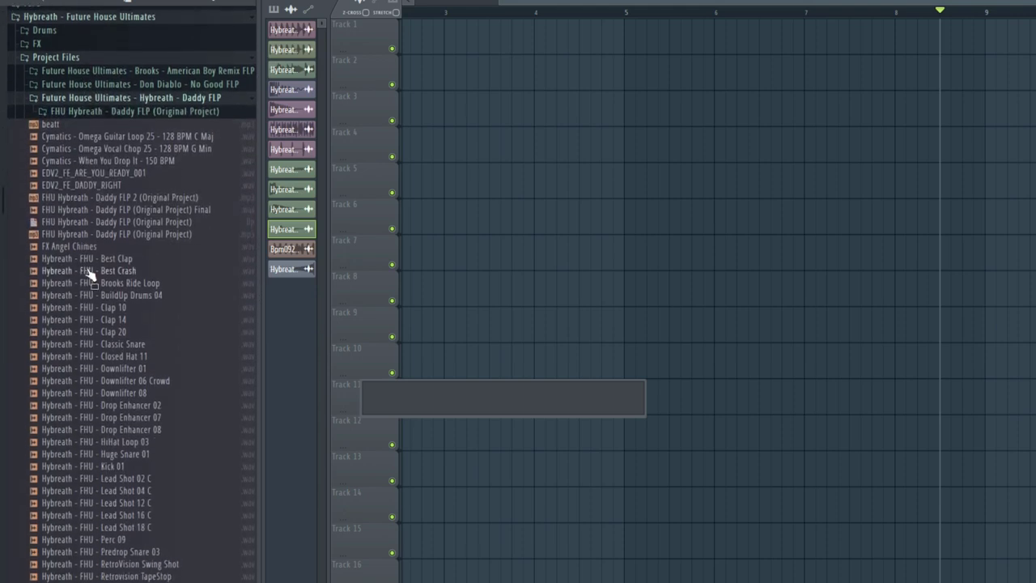
scroll(88, 270, "down", 3)
scroll(146, 294, "up", 4)
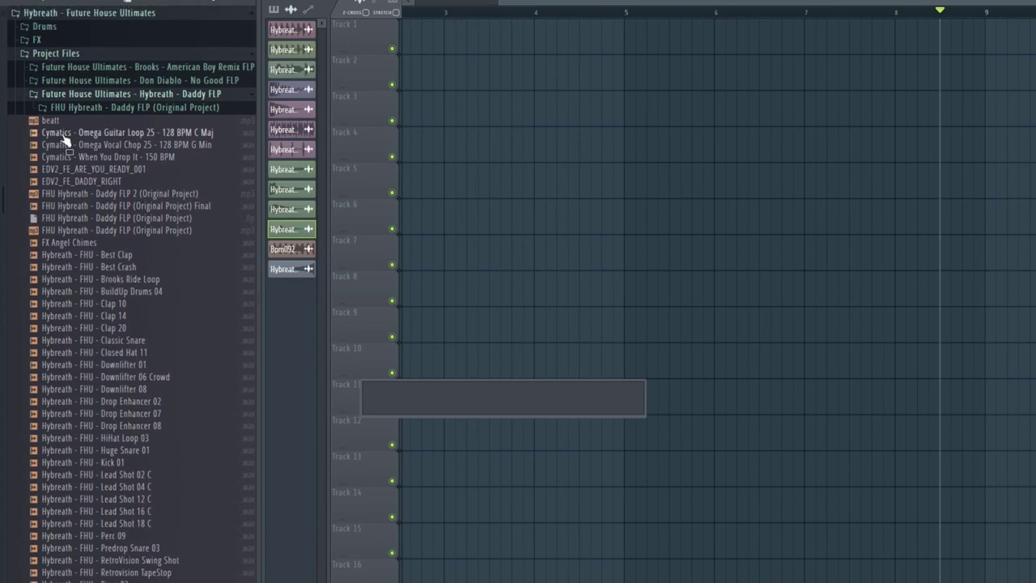
- Show the Project data files export option without running the export
key("alt+f")
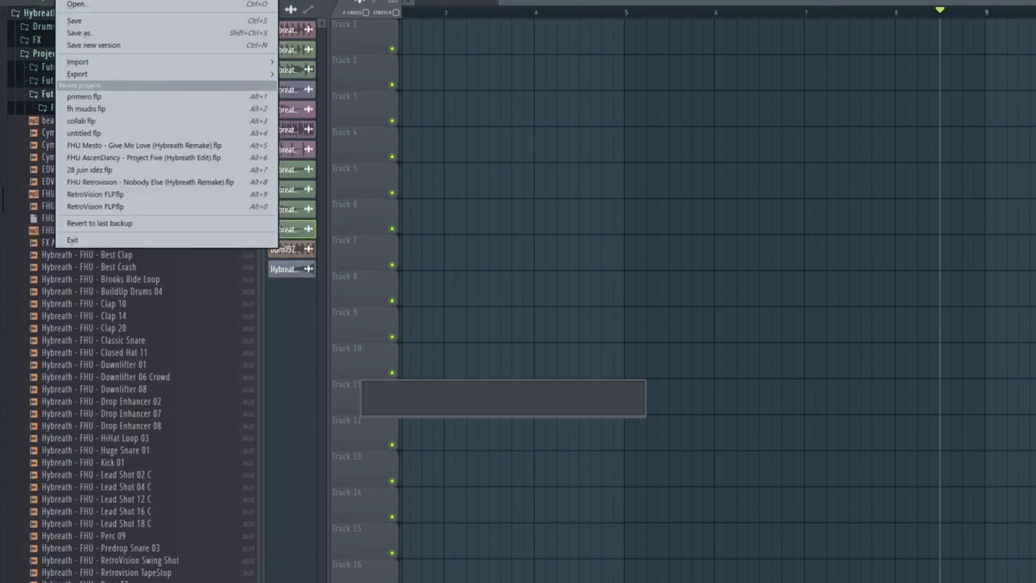
mouse_move(201, 76)
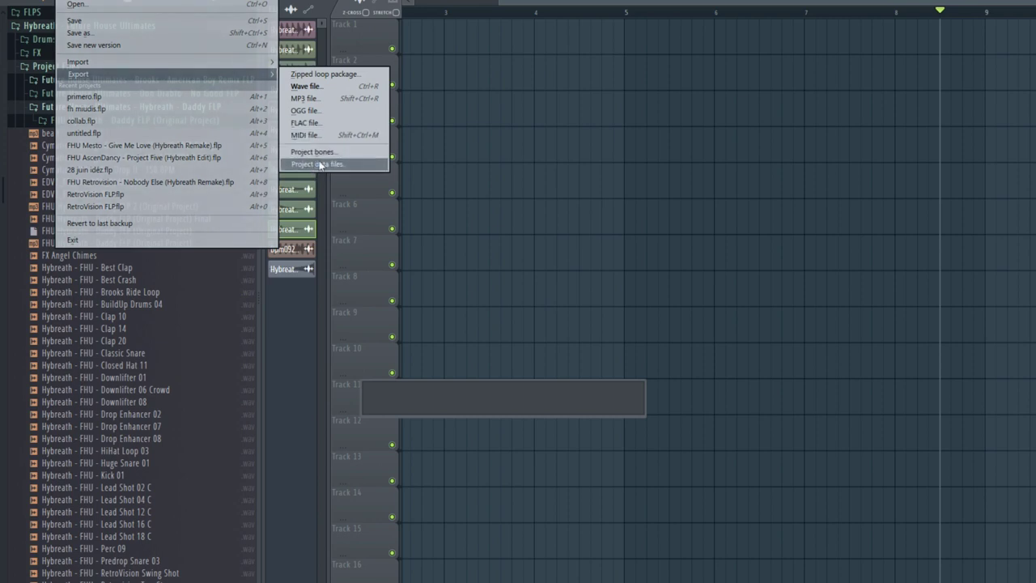
key("Escape")
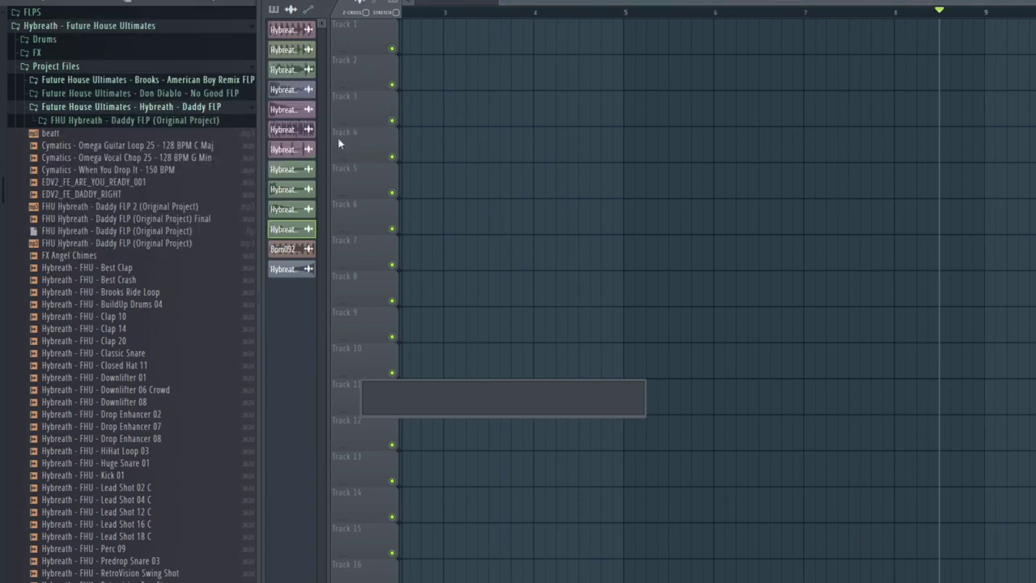
- Look through the rest of the Hybreath - Daddy FLP contents, collapse it and expand the Mesto - Give Me Love FLP folder
scroll(179, 255, "down", 4)
scroll(153, 231, "down", 5)
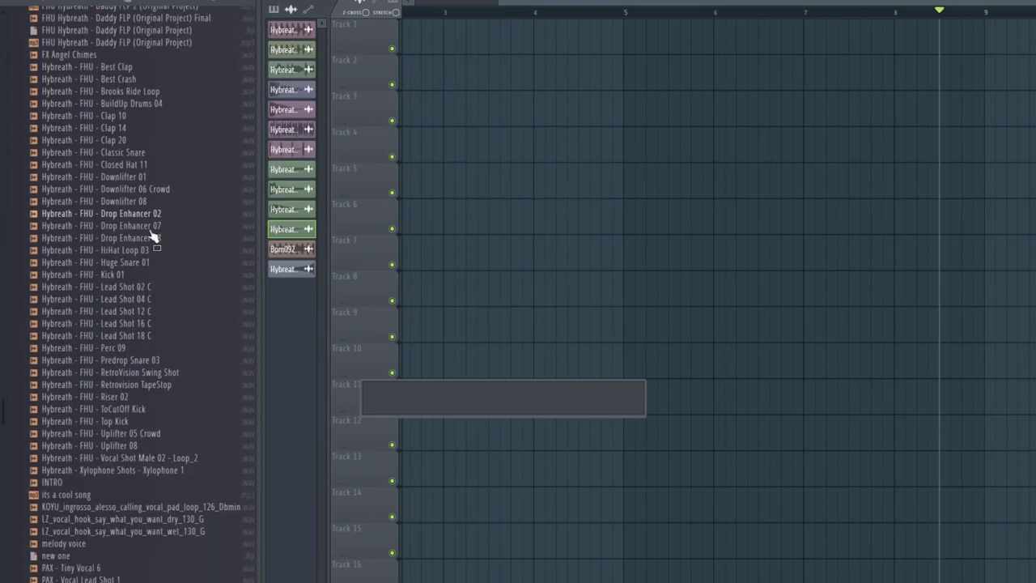
scroll(121, 425, "up", 7)
scroll(121, 424, "up", 5)
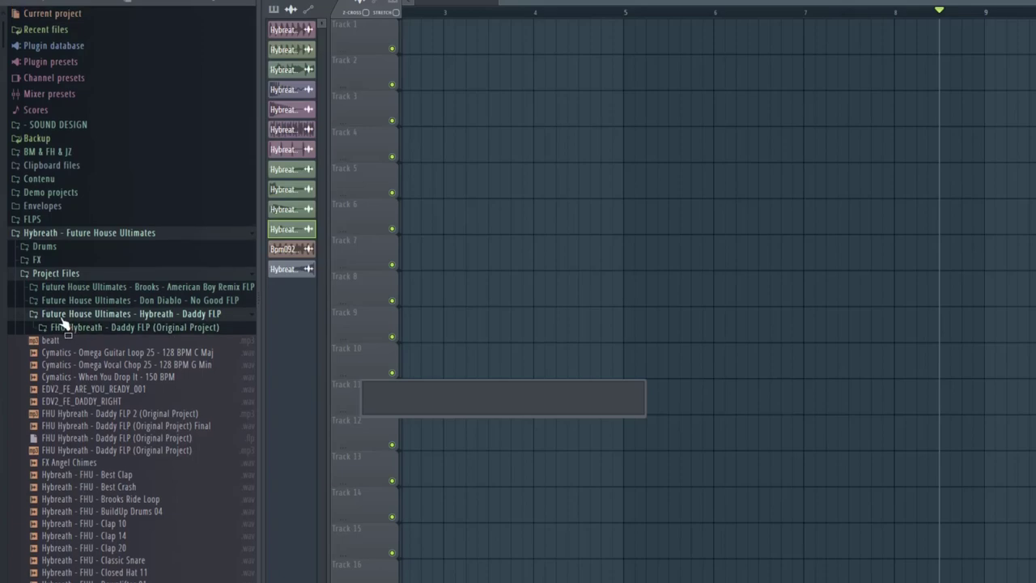
left_click(61, 317)
left_click(76, 329)
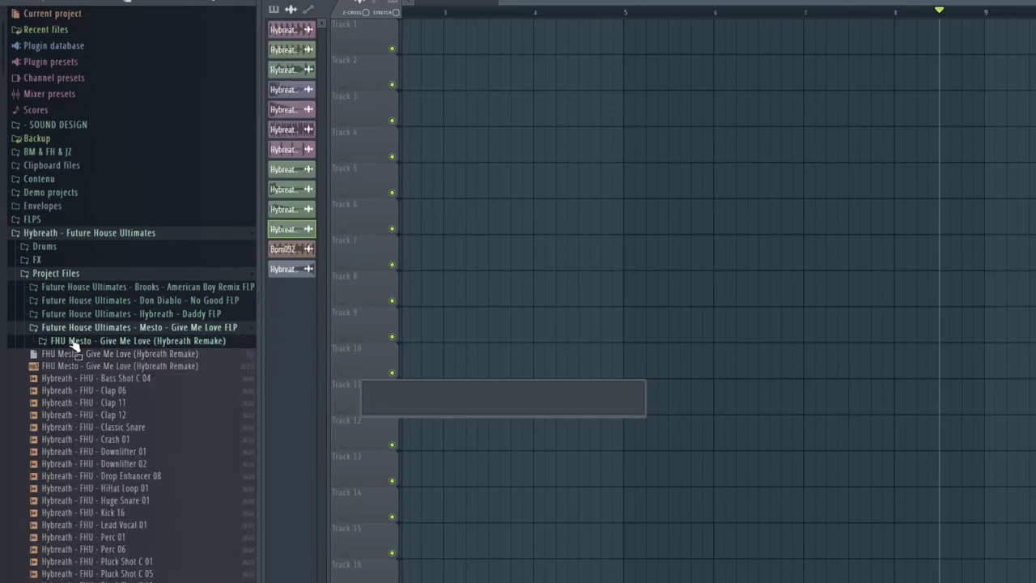
- Look through the Effects presets of FHU Mesto - Give Me Love (Hybreath Remake), then collapse the Mesto and Project Files folders
left_click(80, 342)
left_click(78, 386)
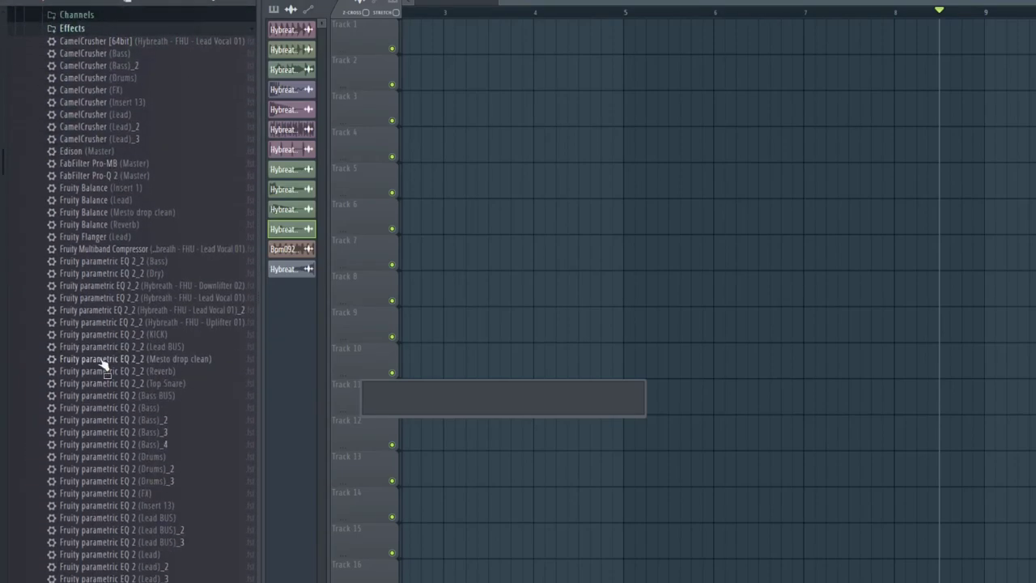
scroll(102, 352, "up", 3)
scroll(113, 332, "down", 10)
scroll(134, 313, "up", 10)
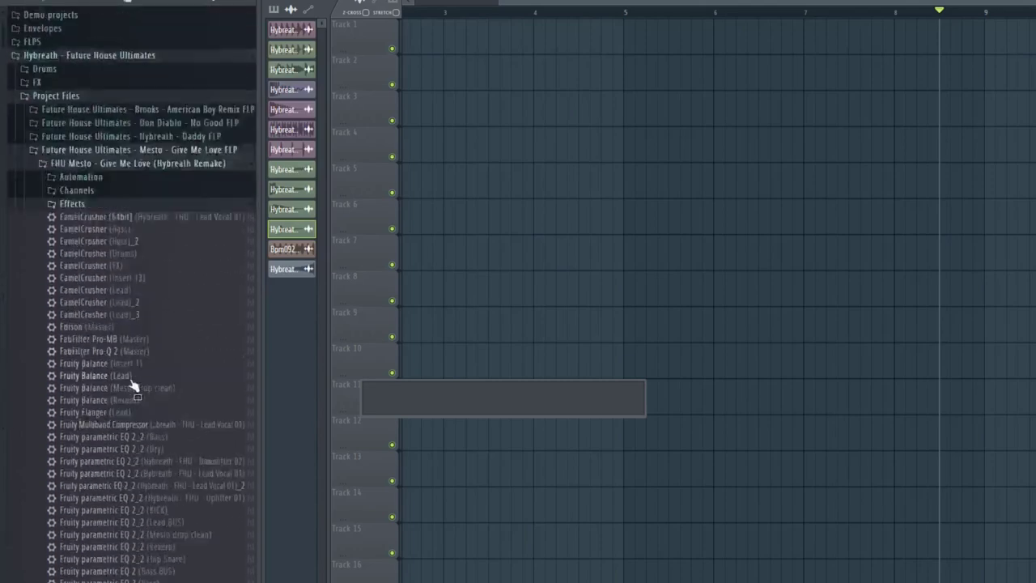
left_click(82, 329)
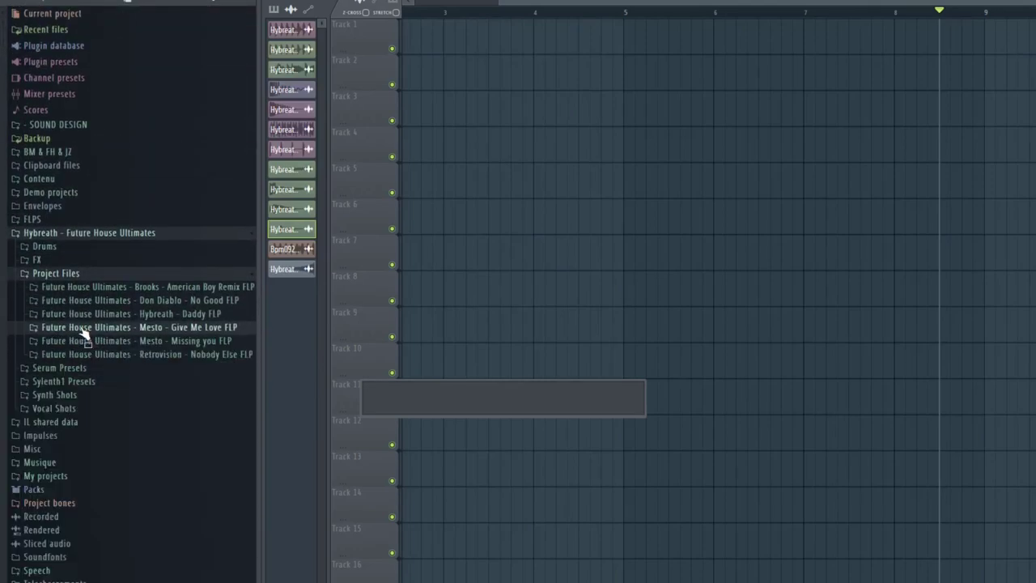
left_click(65, 275)
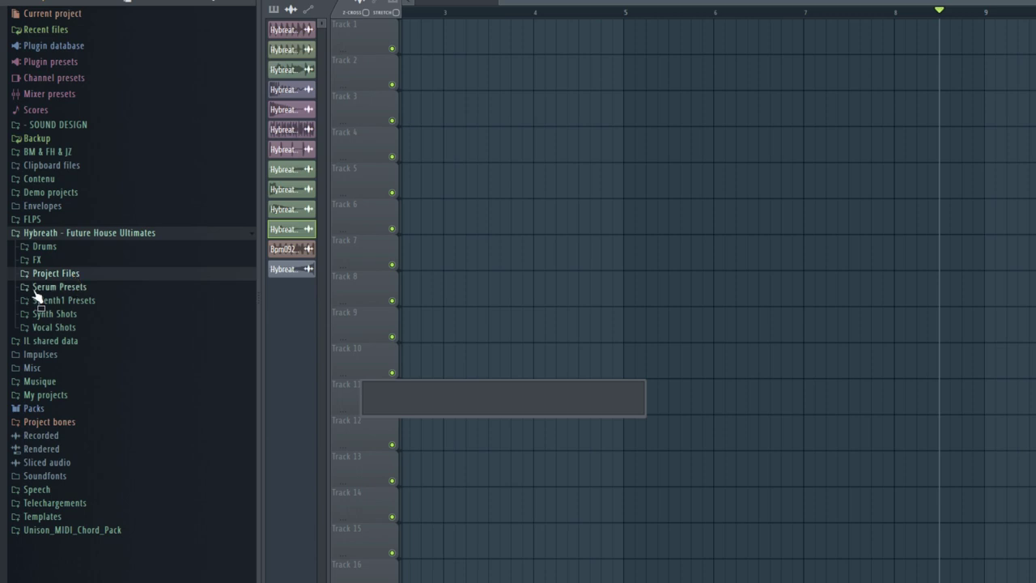
- Expand the Serum Presets folder and its BASS, CHORDS & GLITCHES subfolder, and browse the bass presets
left_click(60, 285)
left_click(79, 300)
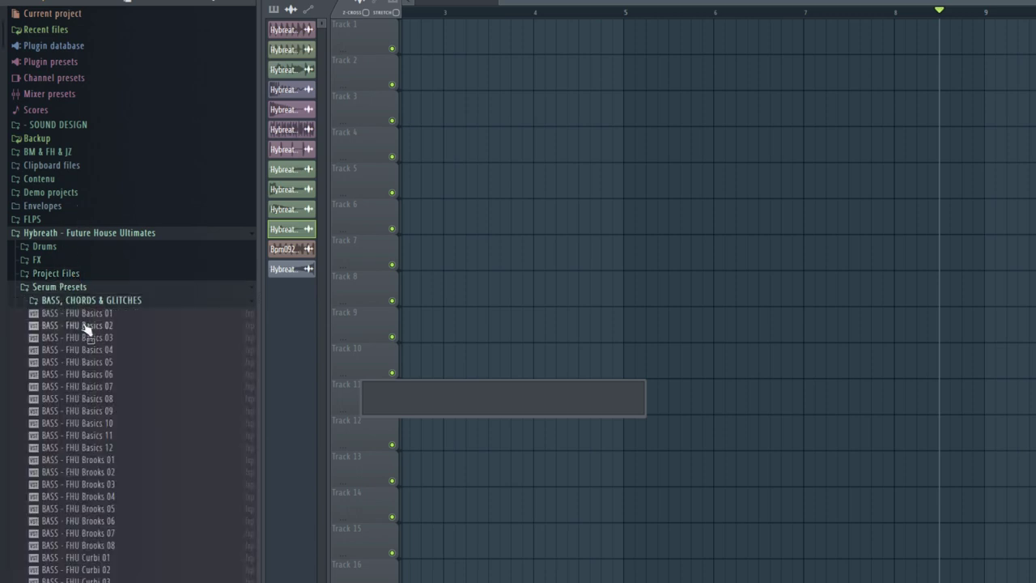
scroll(113, 275, "down", 2)
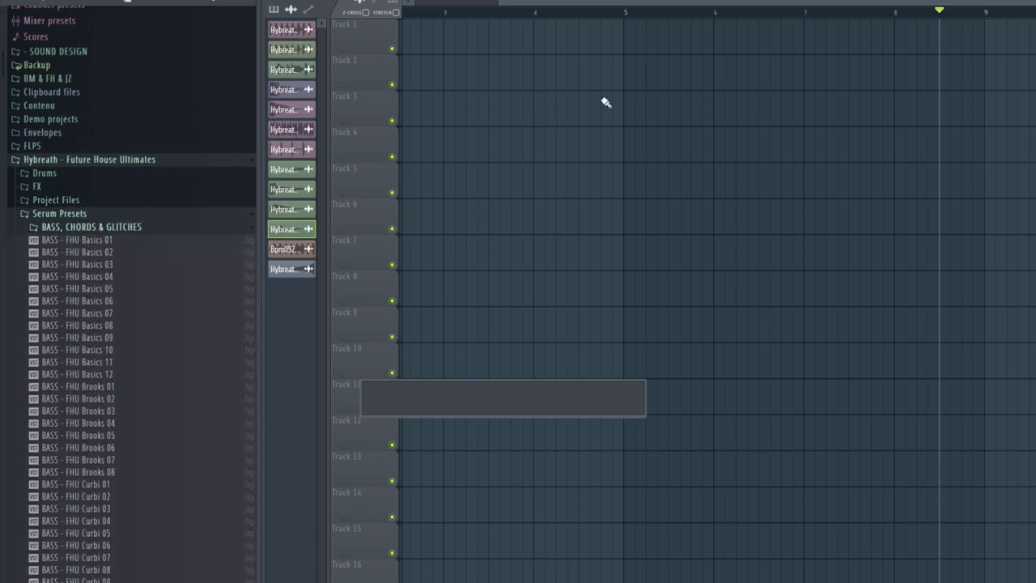
scroll(145, 186, "down", 4)
- Add a Serum_x64 [64bit] channel to the unsorted channel group and move its plugin window clear of the preset list
key("F6")
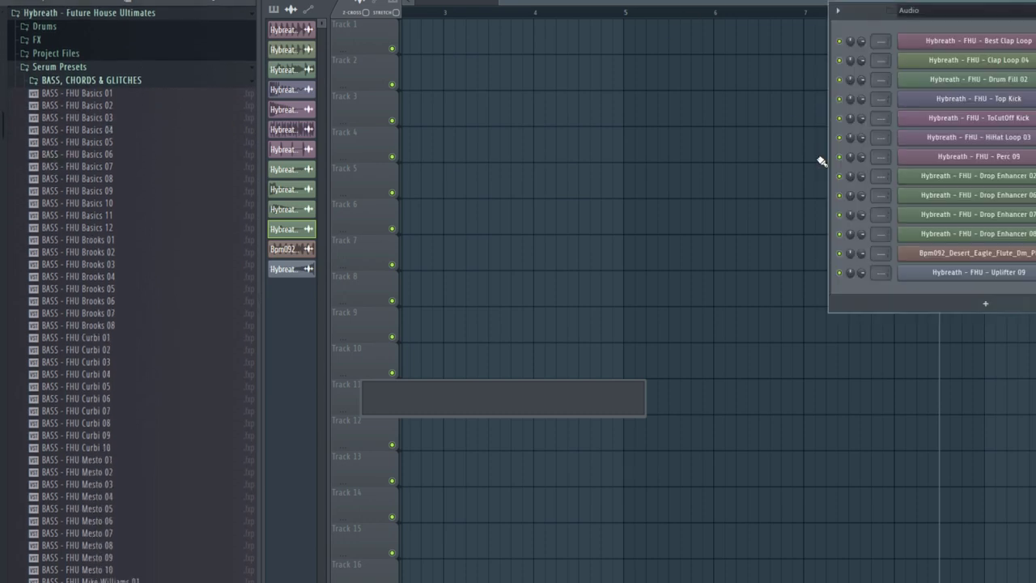
left_click(933, 18)
left_click(985, 72)
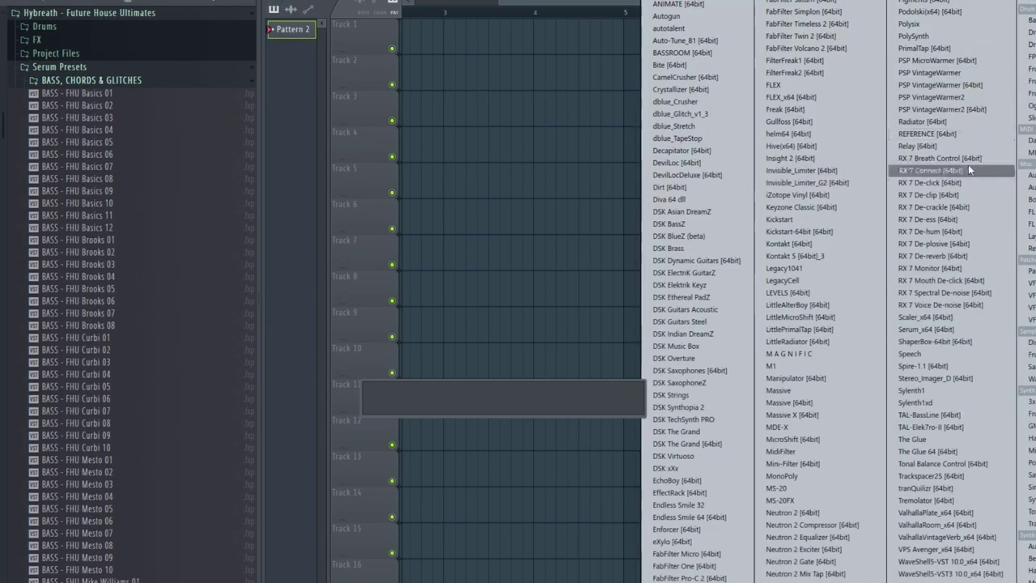
left_click(916, 328)
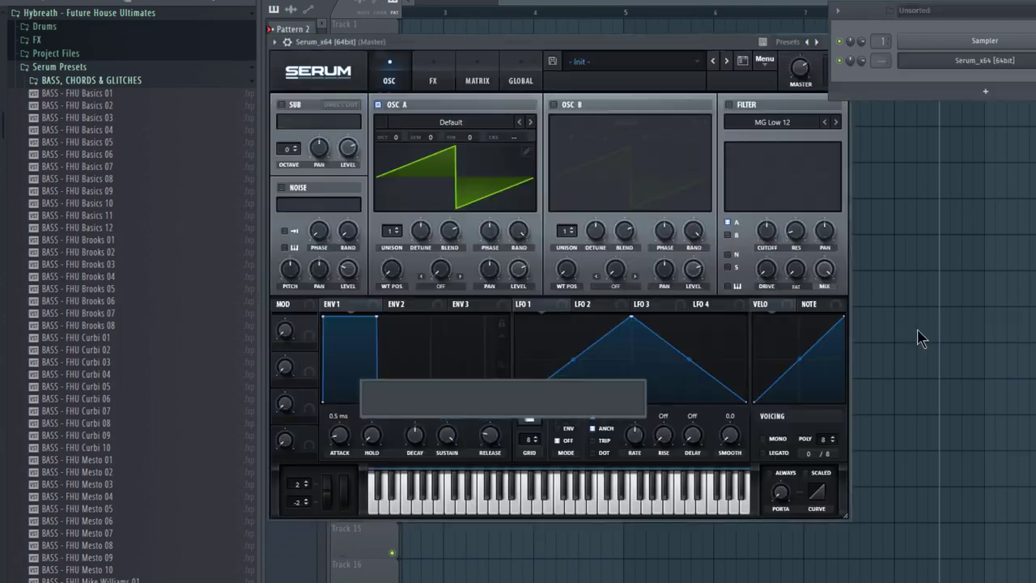
left_click_drag(599, 49, 679, 118)
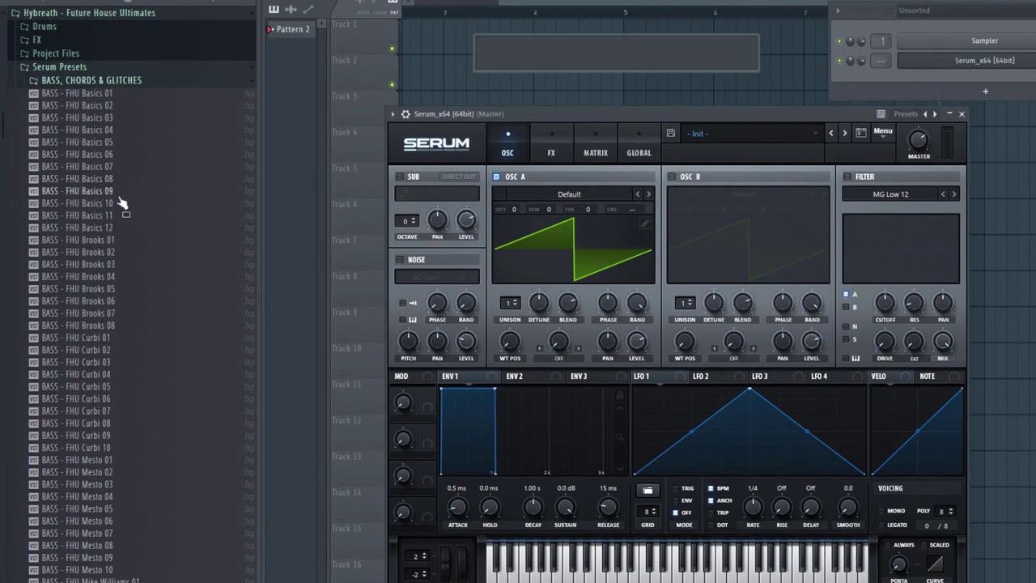
- Load the presets BASS - FHU Basics 09, Brooks 07, Curbi 02 and Curbi 04 one after another into Serum to audition them
left_click_drag(114, 202, 594, 120)
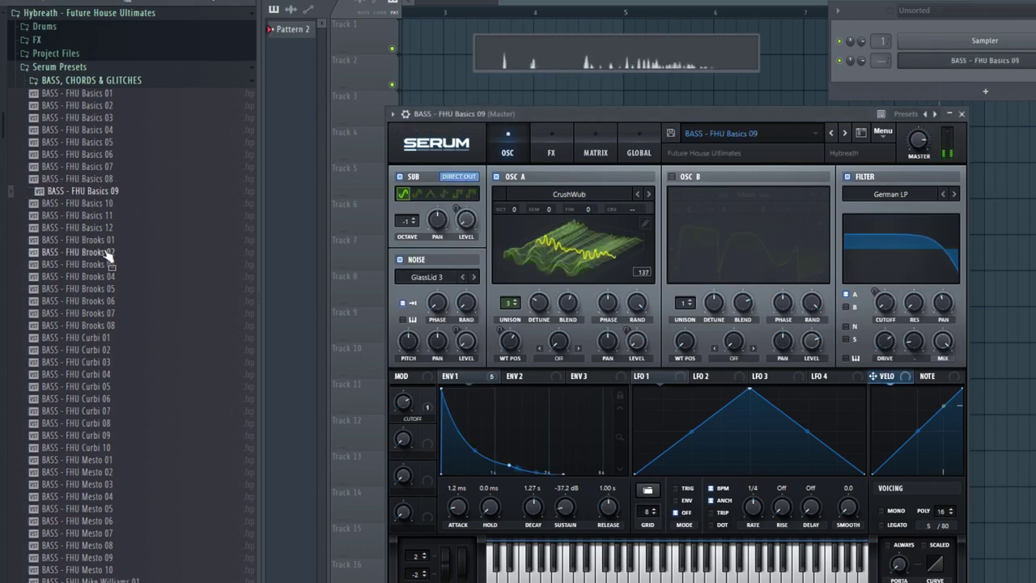
left_click_drag(106, 251, 557, 117)
left_click(178, 309)
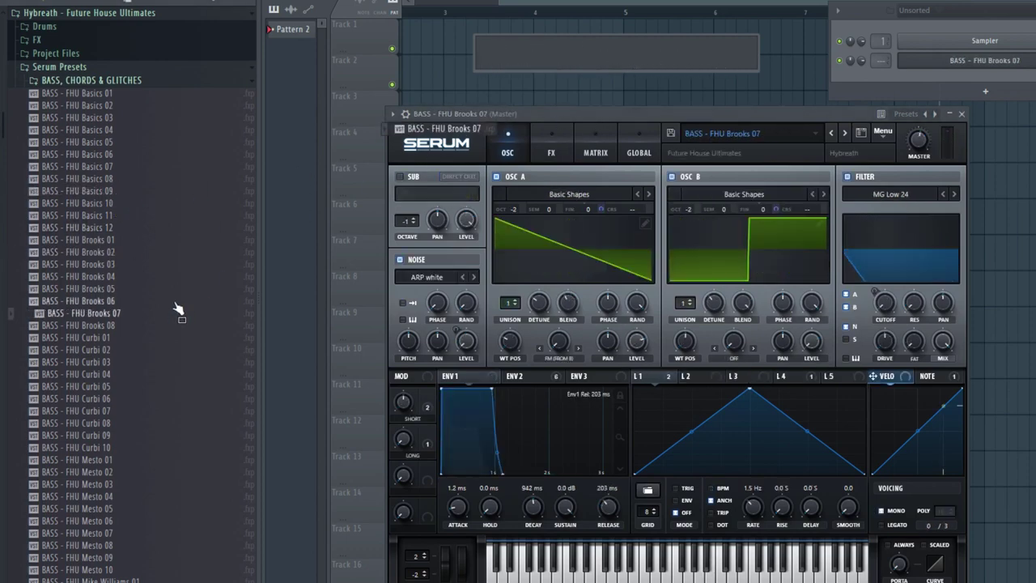
left_click_drag(81, 349, 550, 119)
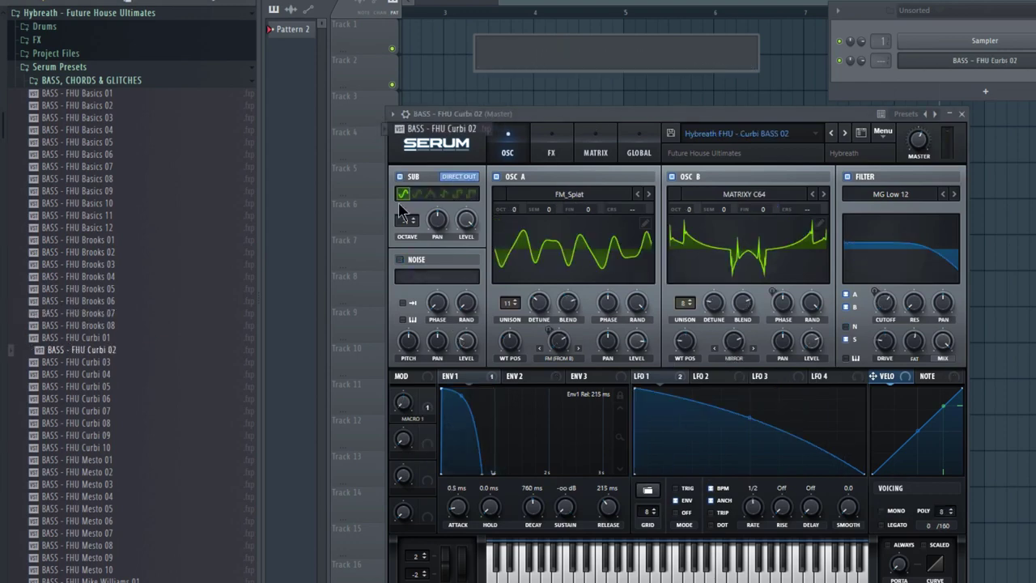
left_click_drag(122, 374, 570, 130)
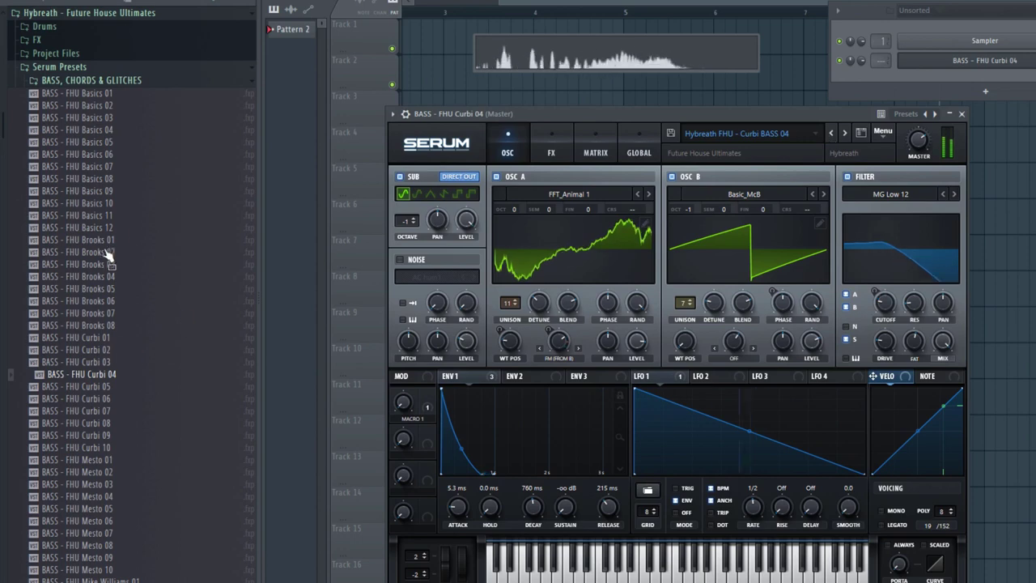
- Audition more bass presets in Serum, including BASS - FHU Basics 04, and finish by loading BASS - FHU Curbi 06
left_click_drag(106, 215, 534, 154)
left_click_drag(81, 129, 543, 114)
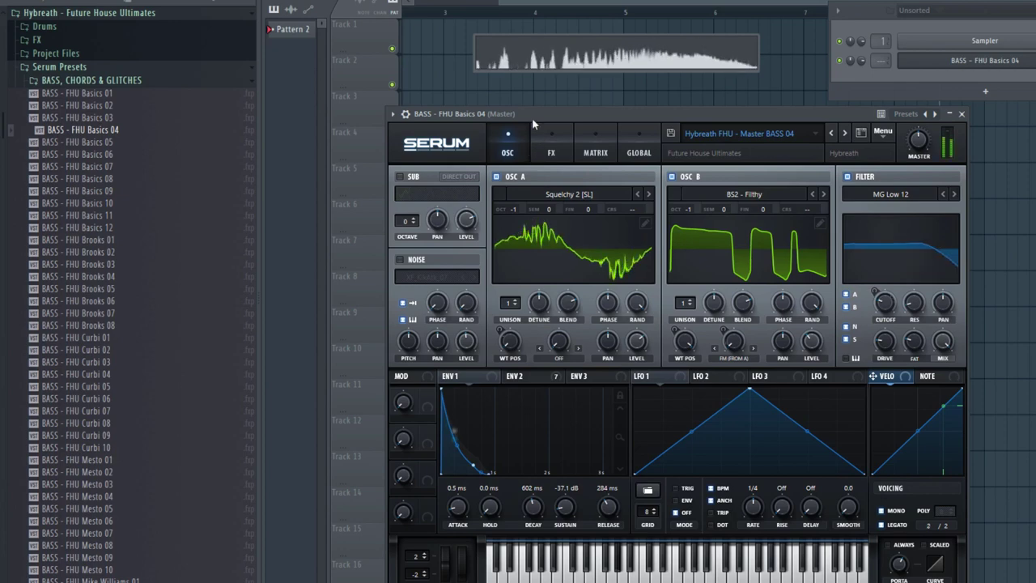
left_click_drag(150, 400, 553, 154)
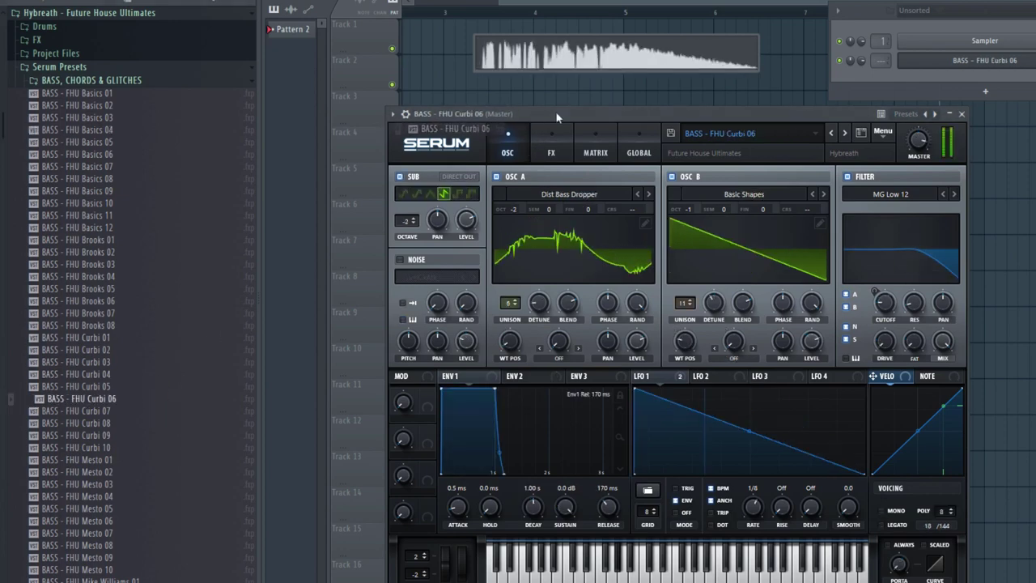
- Load and audition the bass presets FHU Curbi 10 and FHU Mesto 03, 05, 08 and 09 in Serum
left_click_drag(166, 289, 114, 445)
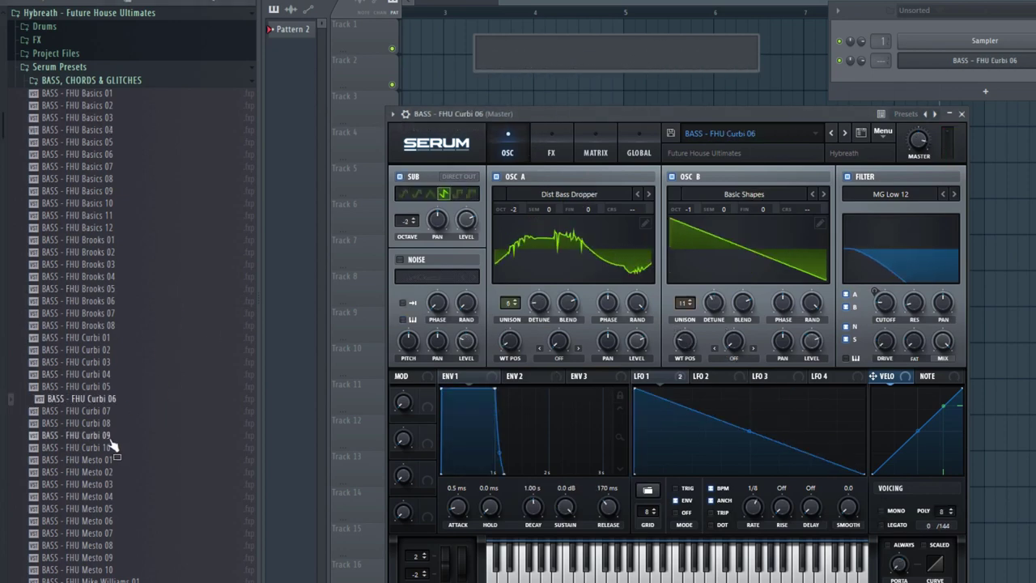
left_click(113, 448)
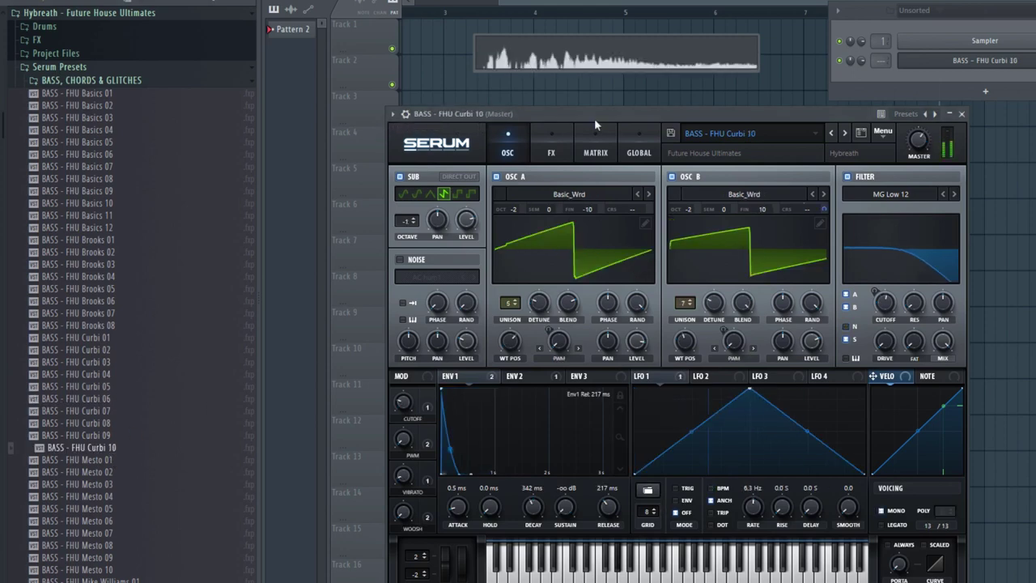
left_click(91, 483)
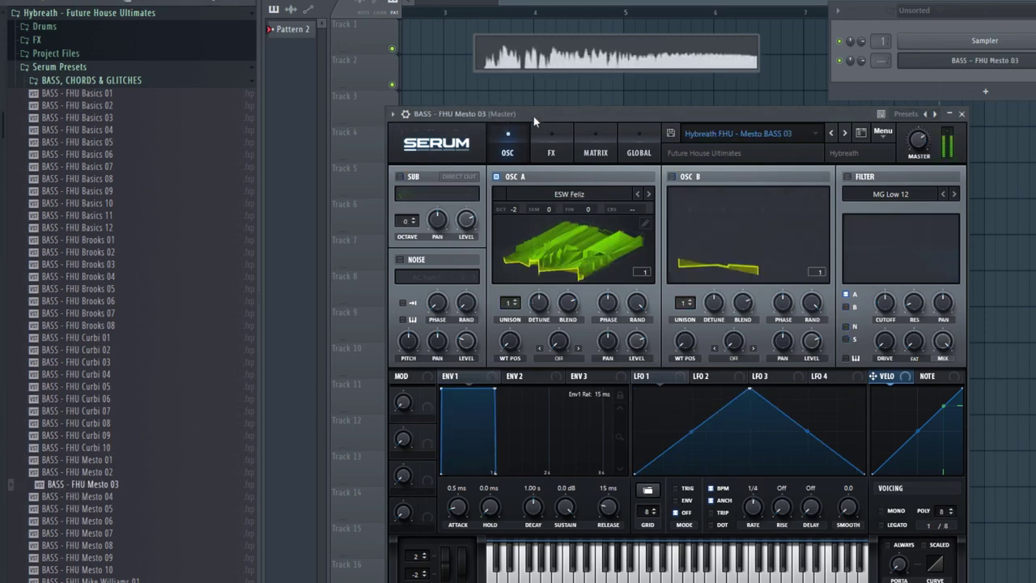
scroll(157, 451, "down", 2)
left_click(81, 434)
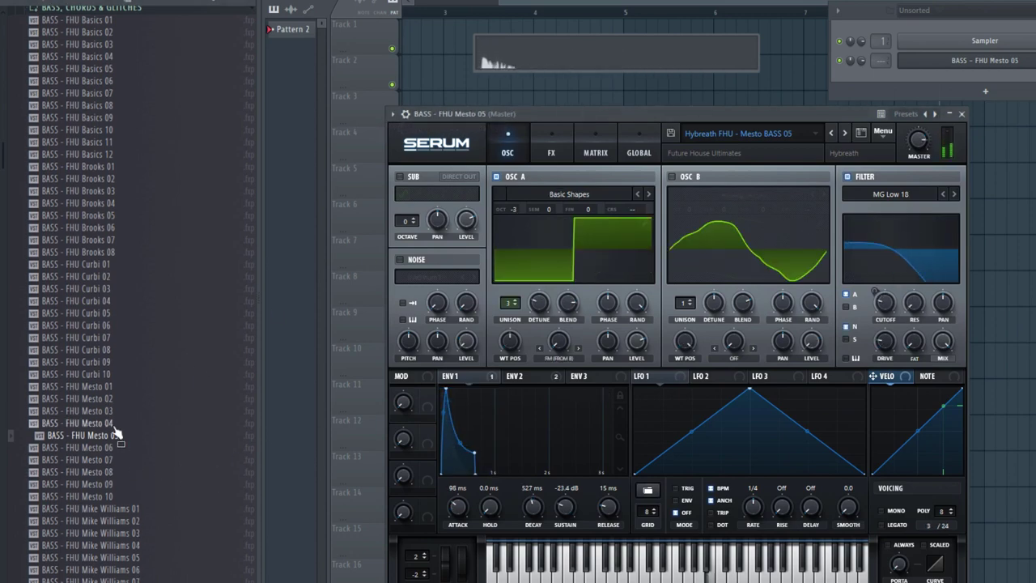
left_click(89, 473)
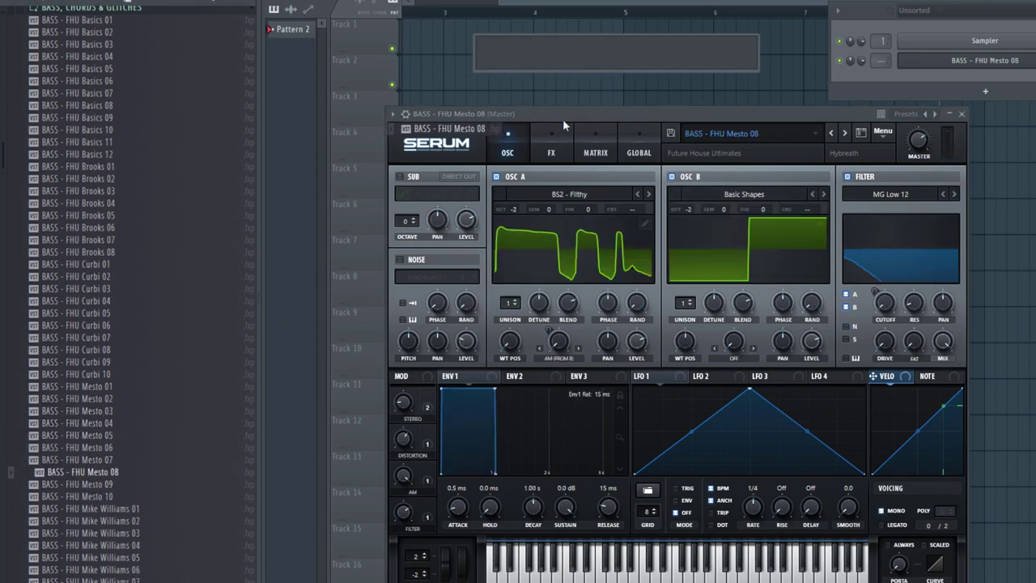
left_click(113, 485)
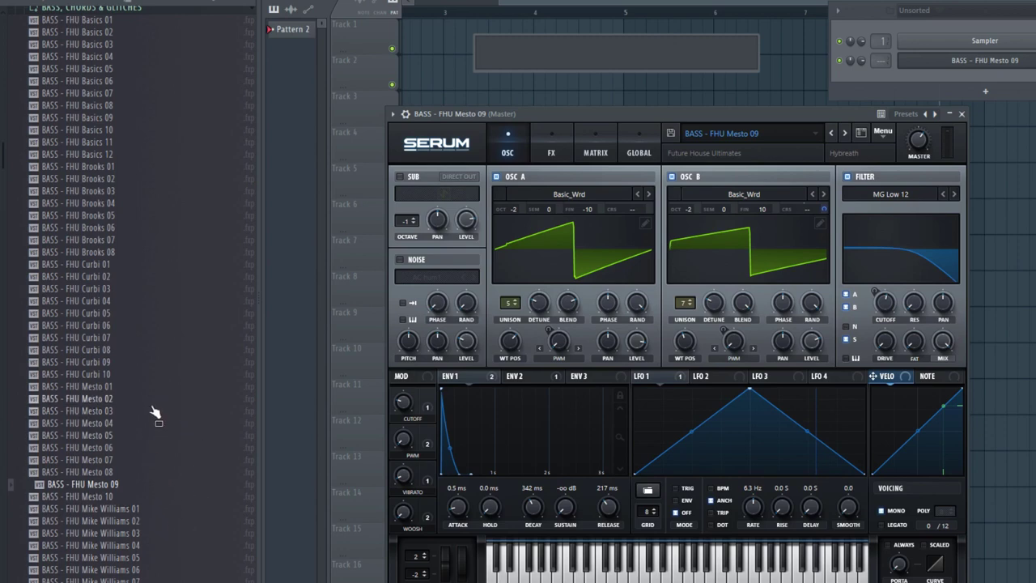
- Step through the FHU Mike Williams bass presets from 02 to 08, and audition number 10 as well
scroll(146, 385, "down", 6)
left_click(162, 300)
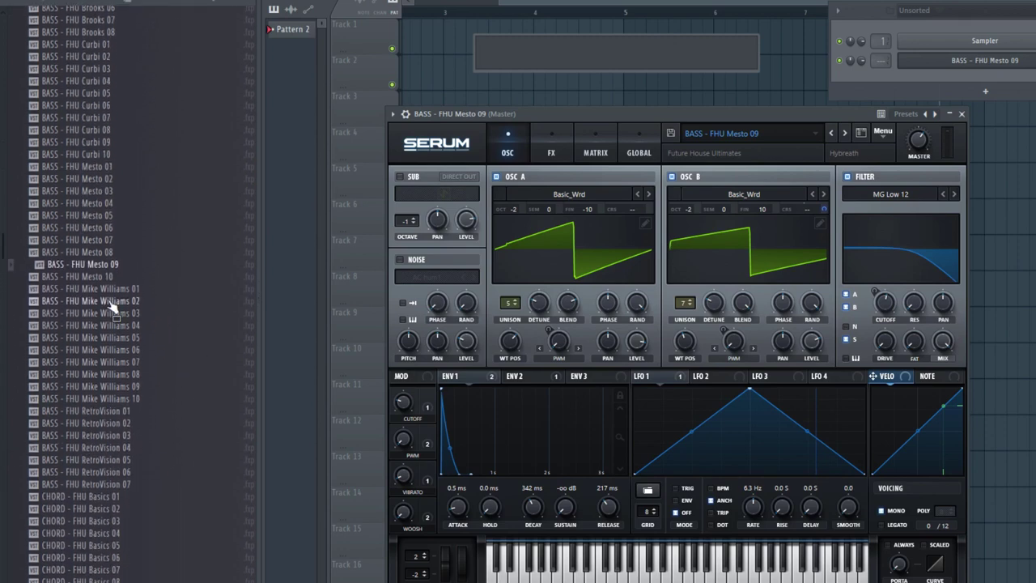
key("Down")
key("Down")
key("Down")
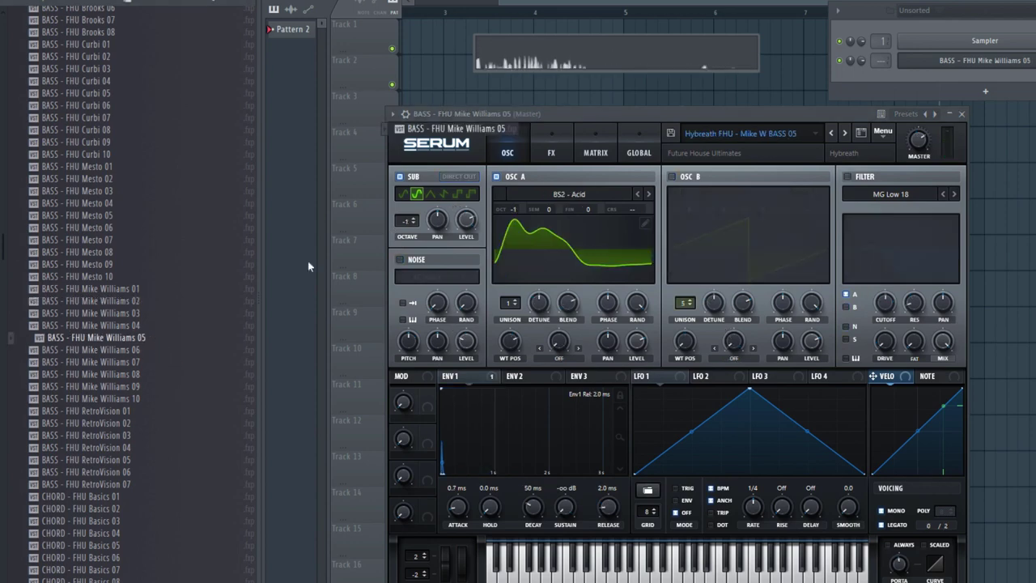
key("Down")
key("Down")
key("Down")
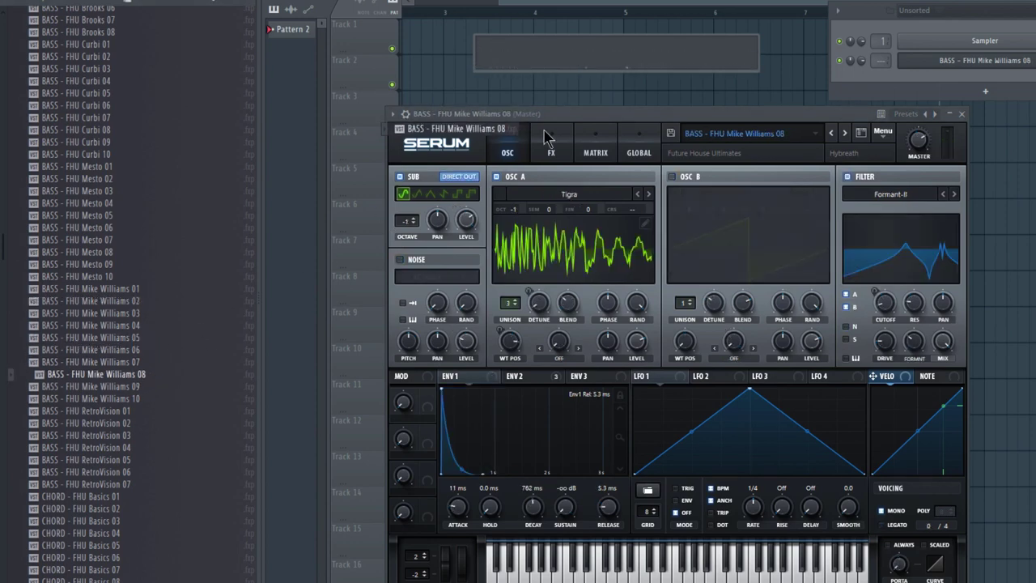
left_click(138, 400)
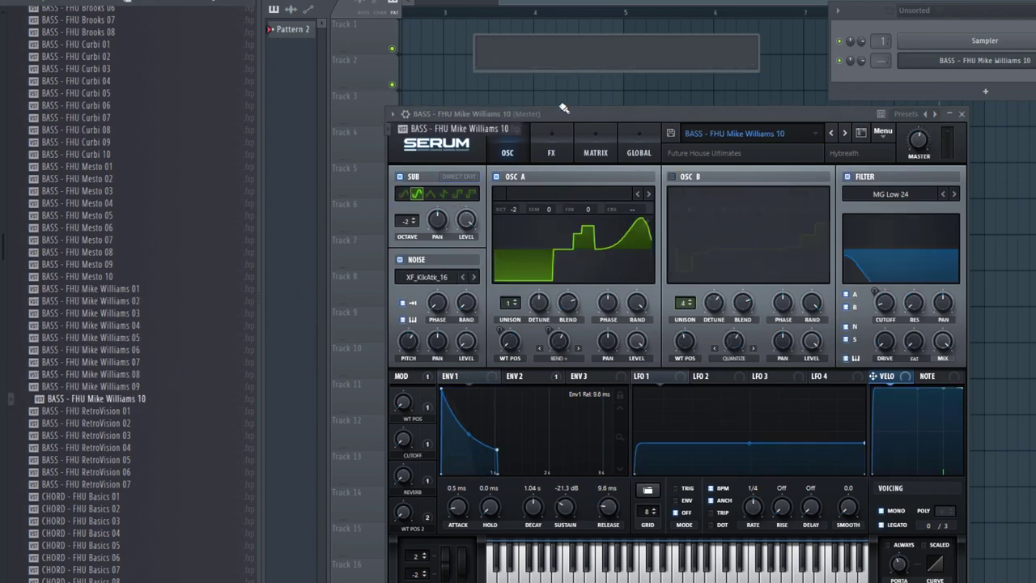
- Load and audition the bass presets FHU RetroVision 02, 04, 05, 06 and 07
left_click(132, 423)
left_click_drag(547, 114, 568, 117)
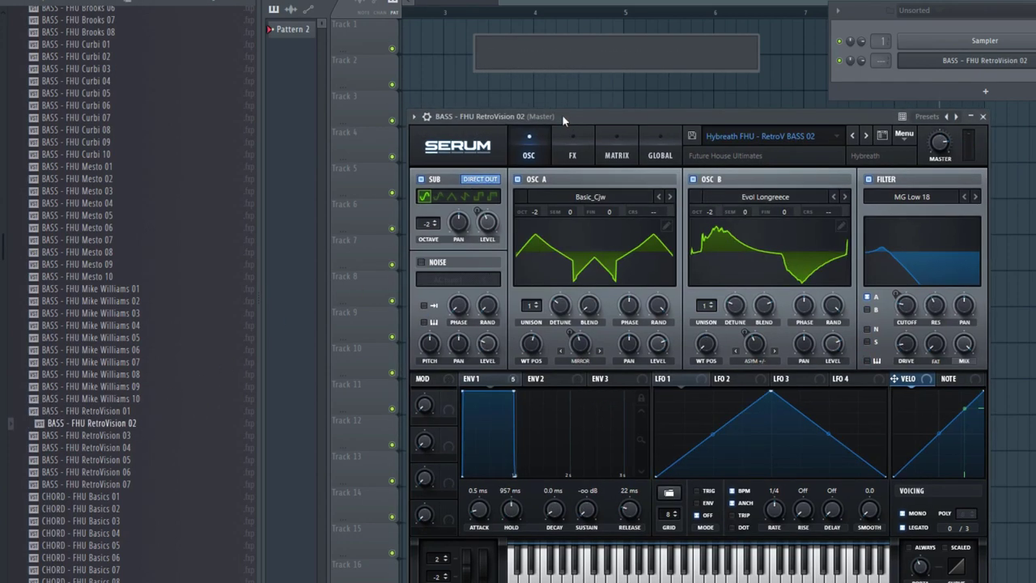
left_click(122, 448)
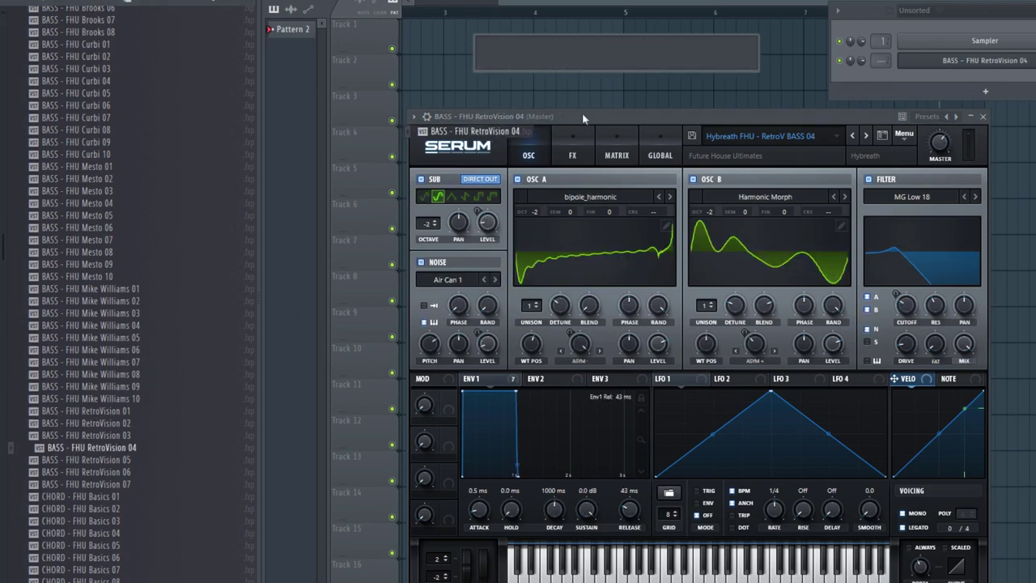
left_click(123, 459)
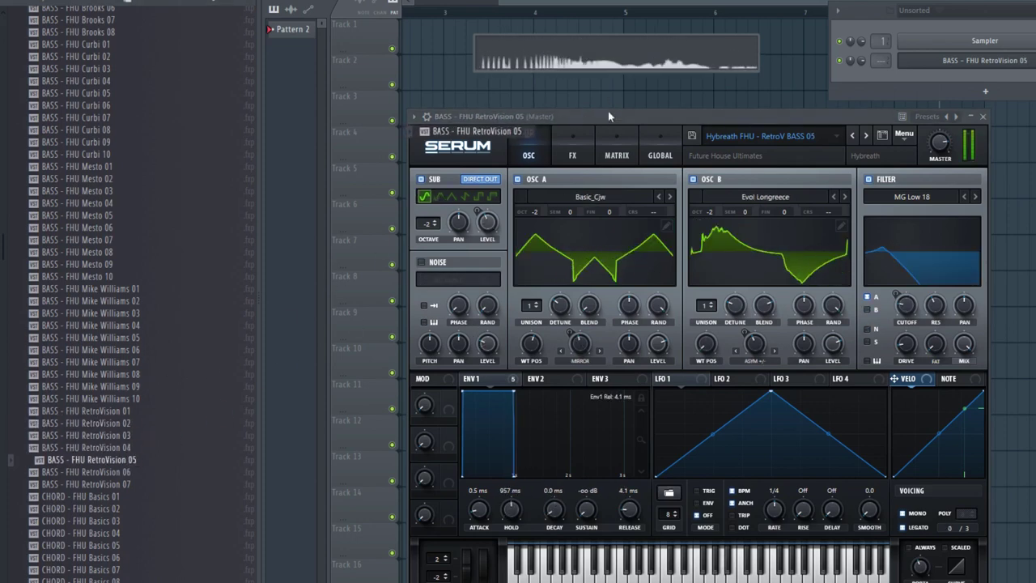
left_click(152, 472)
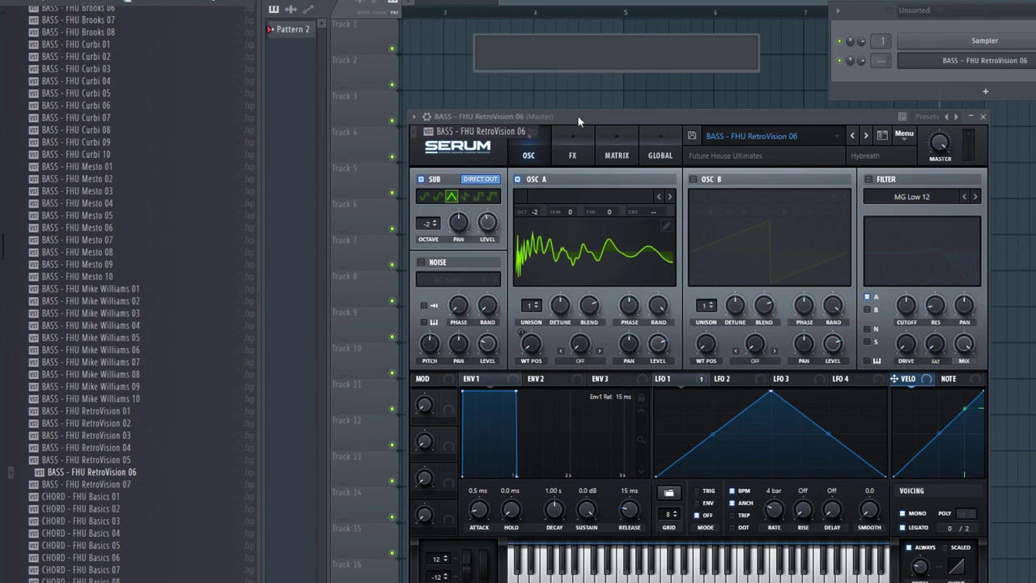
left_click(158, 483)
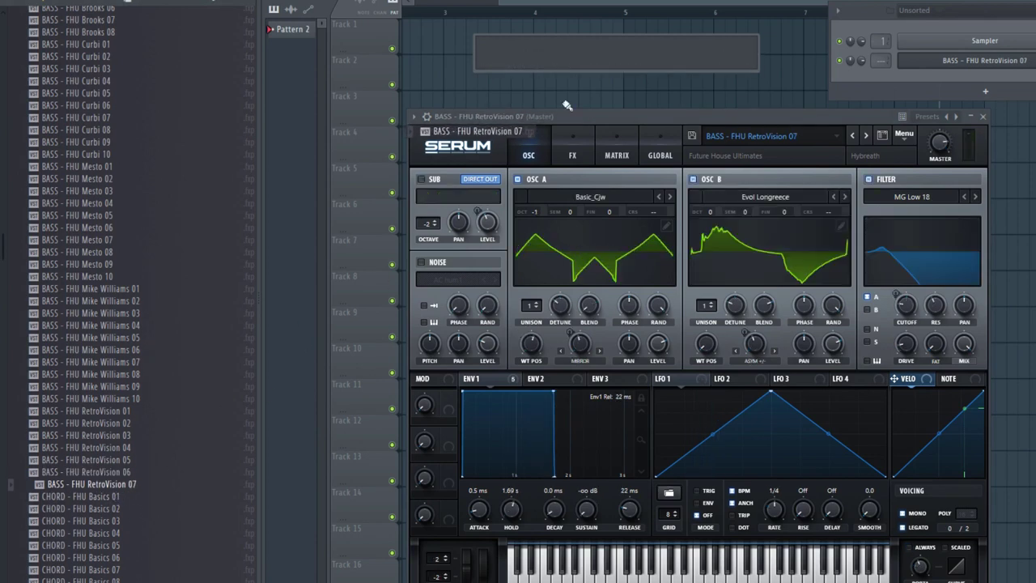
left_click(567, 105)
left_click(918, 65)
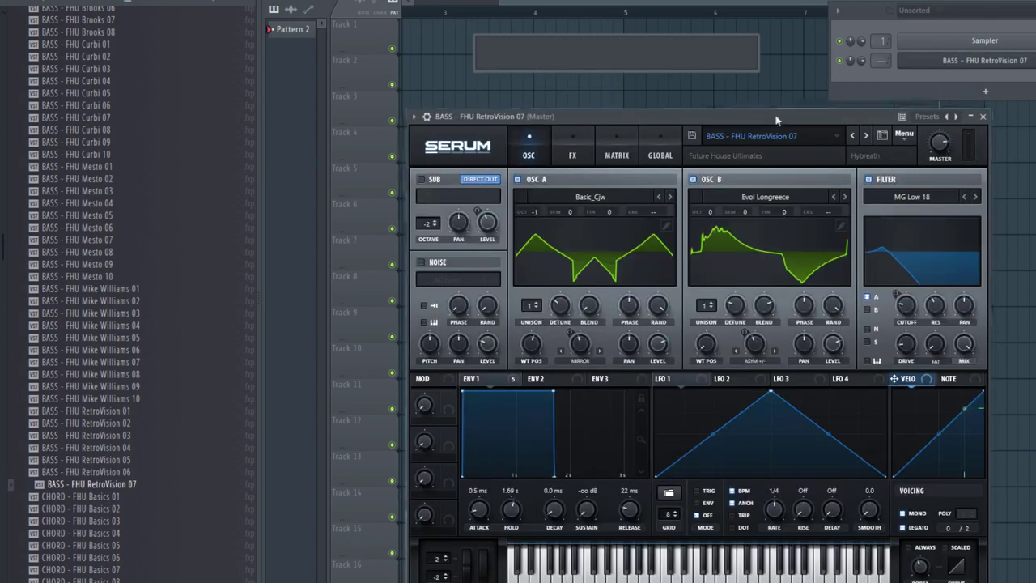
- Load and audition the chord presets FHU Basics 05, FHU Basics 08 and FHU Brooks 03
scroll(143, 340, "down", 7)
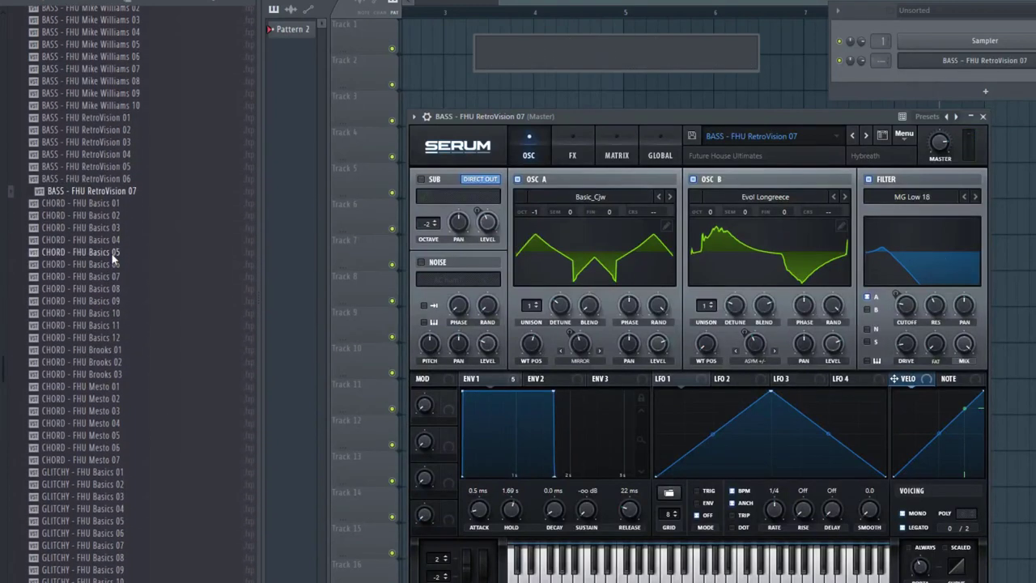
left_click(114, 252)
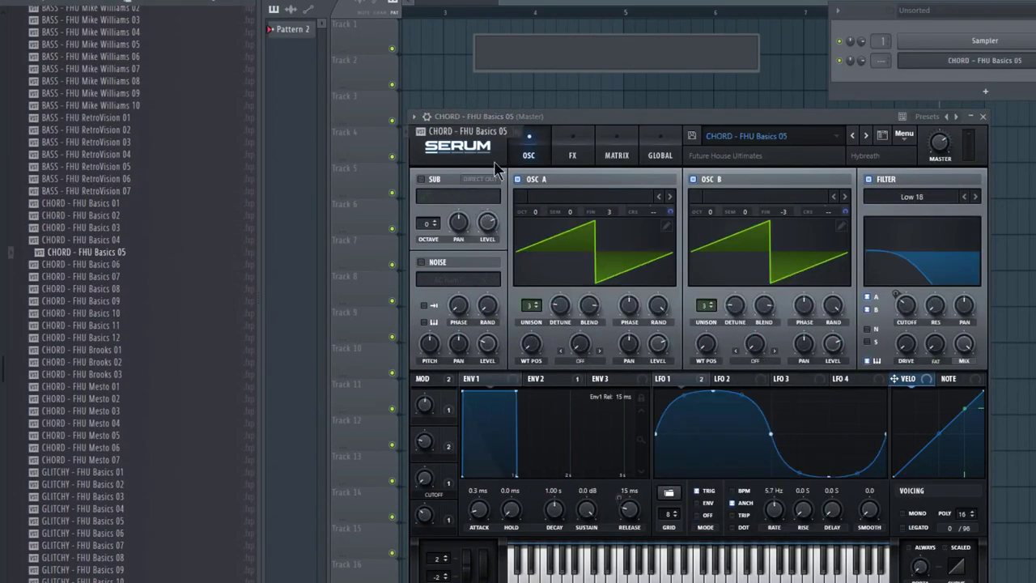
left_click(96, 289)
left_click(95, 373)
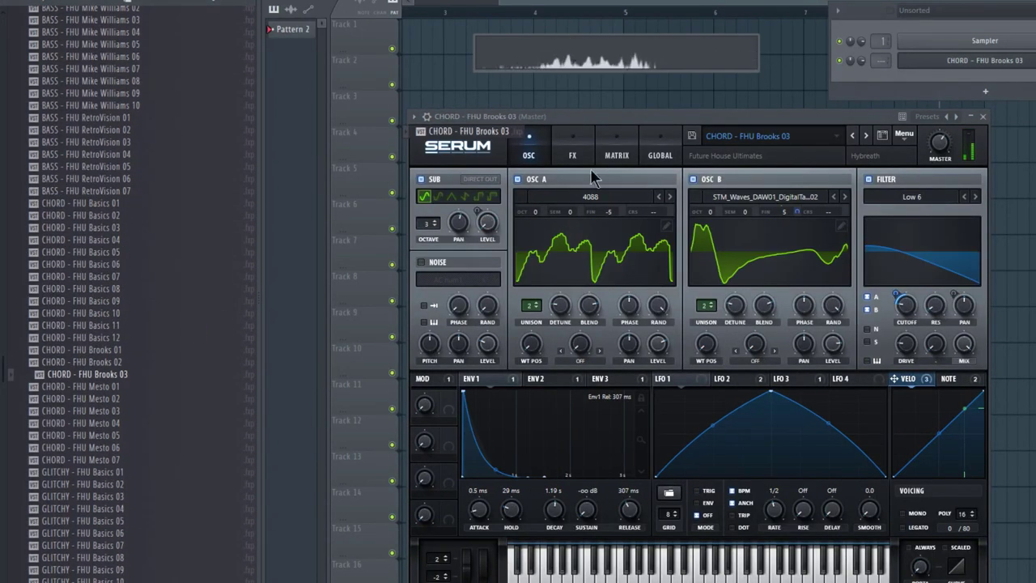
- Audition the FHU Mesto chord presets from 01 to 04, followed by 07 and 06
key("Down")
key("Down")
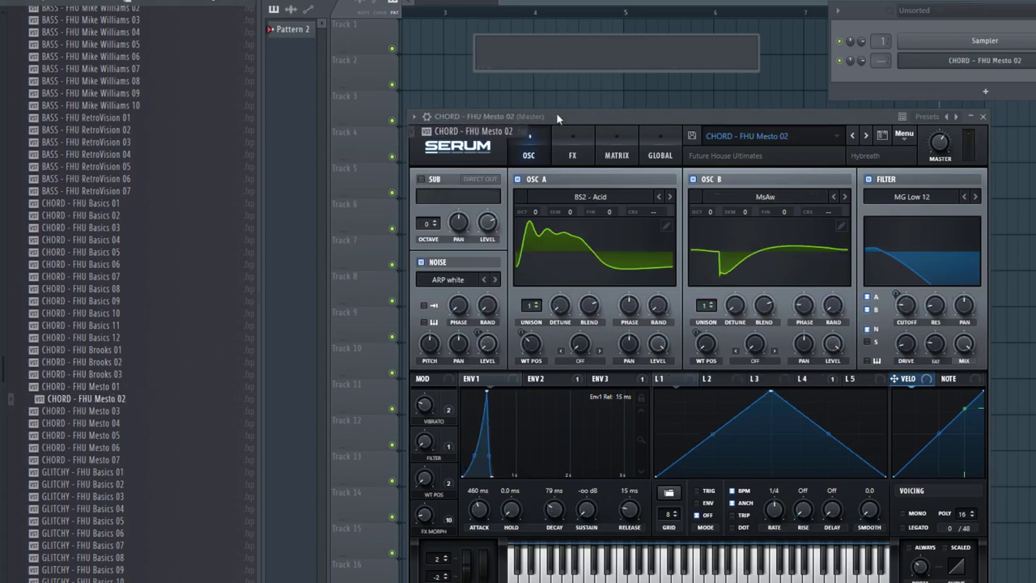
key("Down")
key("Down")
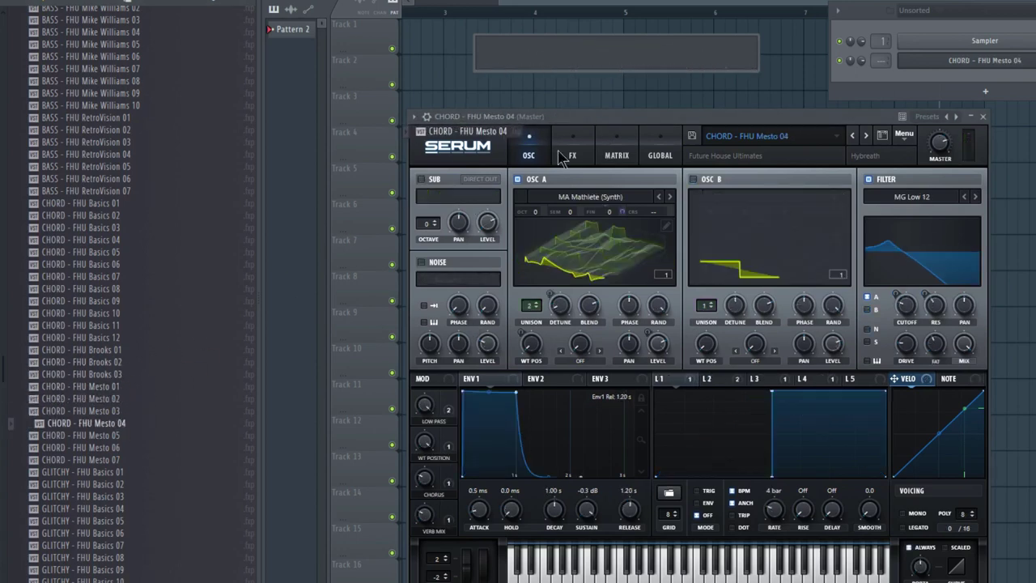
left_click(121, 459)
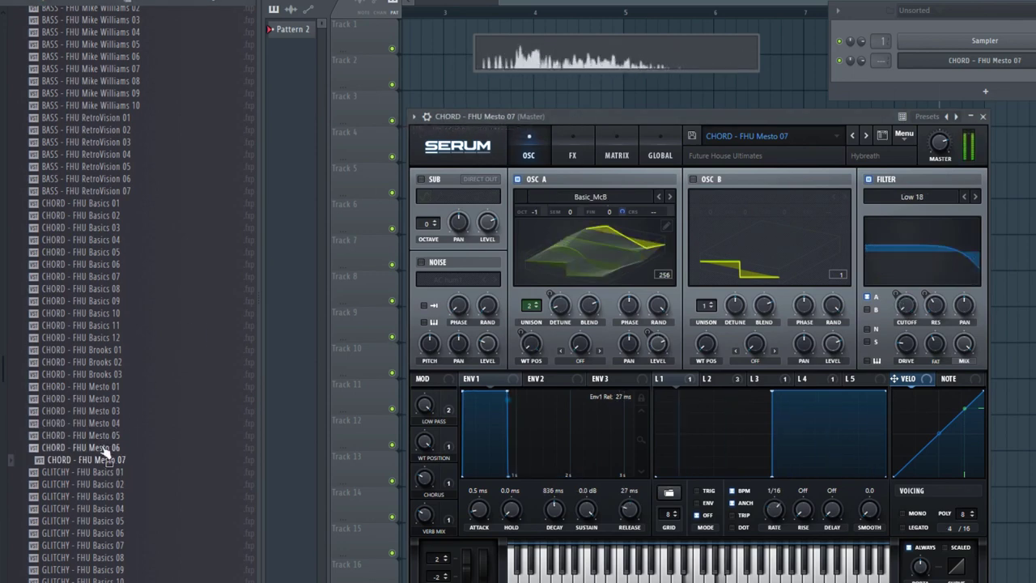
left_click(199, 447)
- Audition the glitchy presets FHU Basics 03, 08 through 14, and 16
scroll(125, 356, "down", 6)
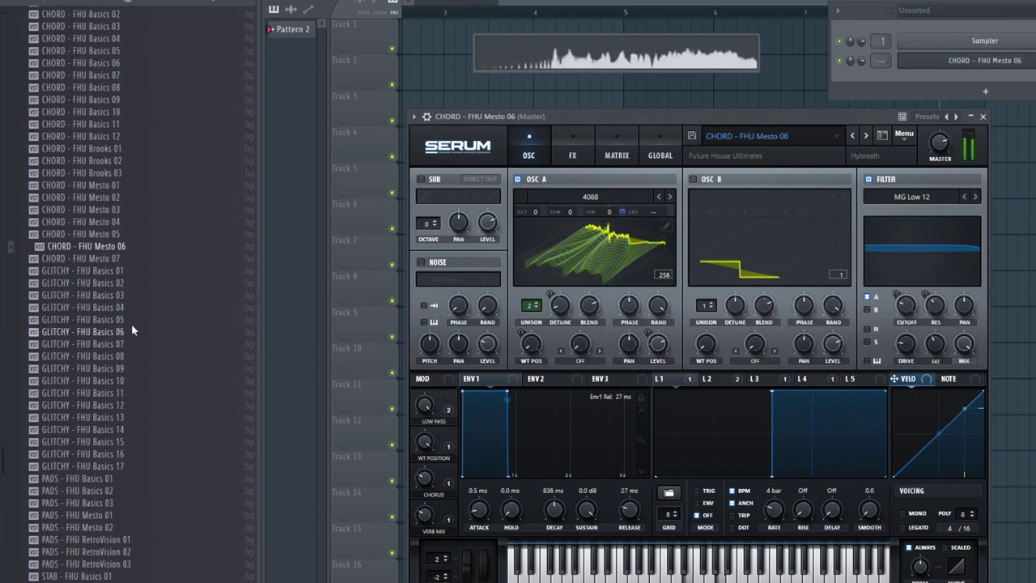
left_click(129, 278)
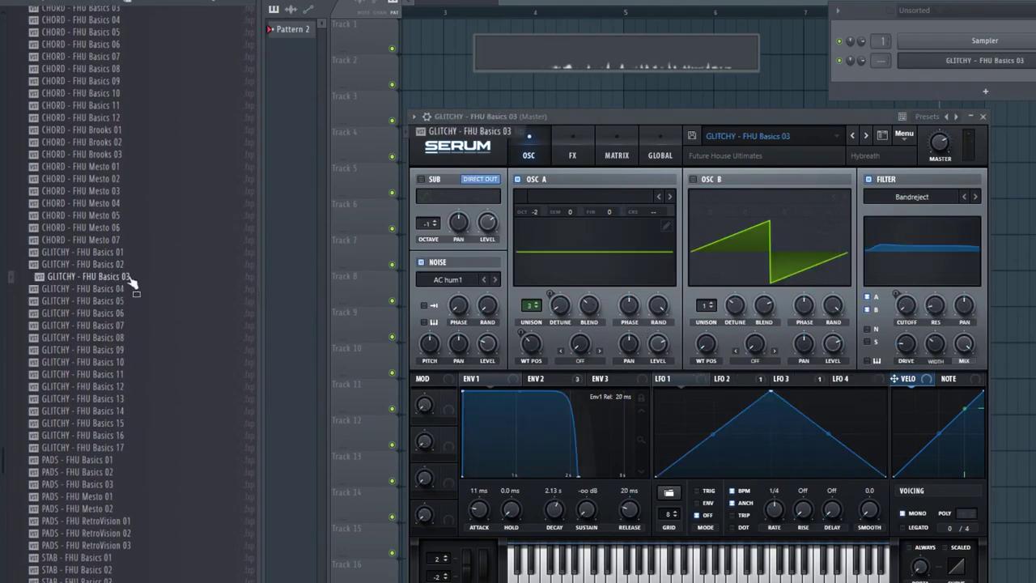
left_click(105, 336)
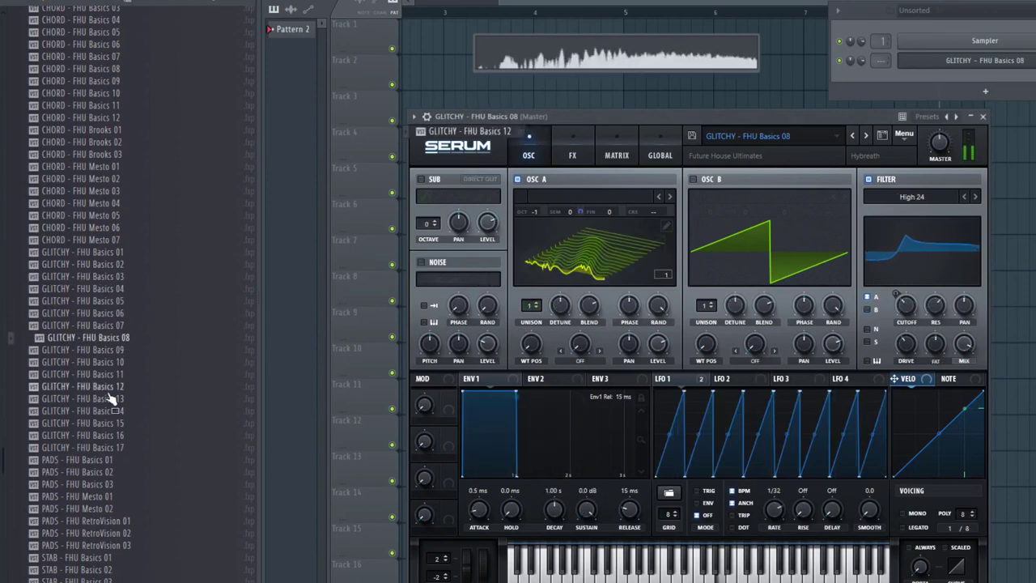
key("Down")
key("Down")
key("Down")
key("Down")
key("Down")
key("Down")
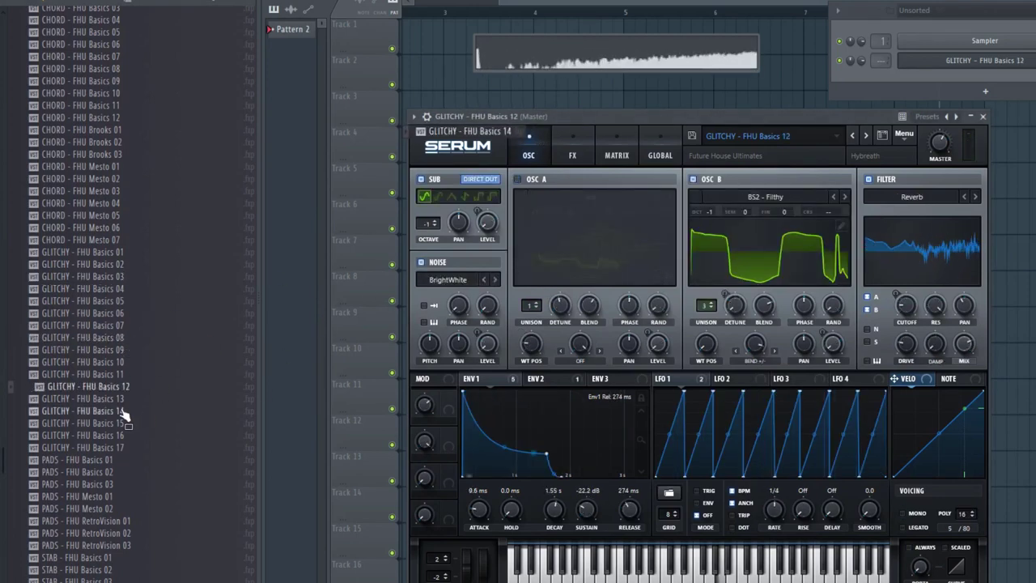
left_click(120, 435)
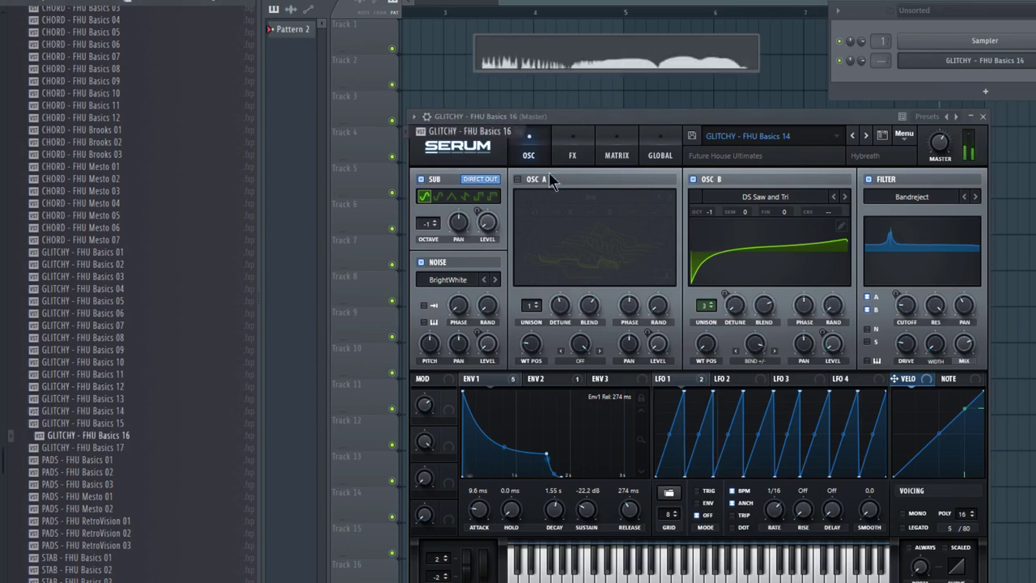
- Load and audition the pad presets FHU Basics 03, FHU Mesto 02, and FHU RetroVision 01 and 03
scroll(232, 356, "down", 4)
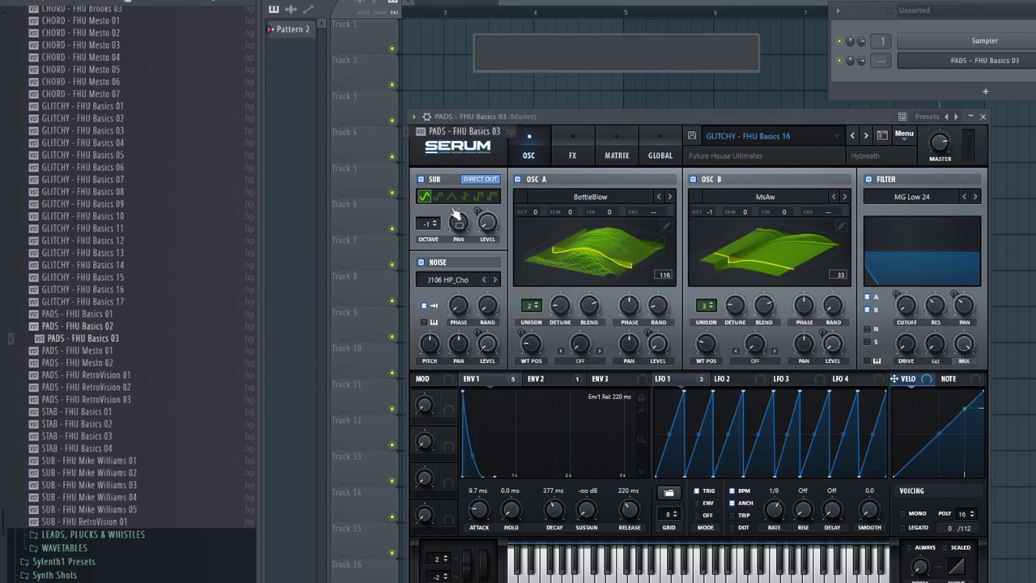
left_click(82, 337)
left_click(85, 362)
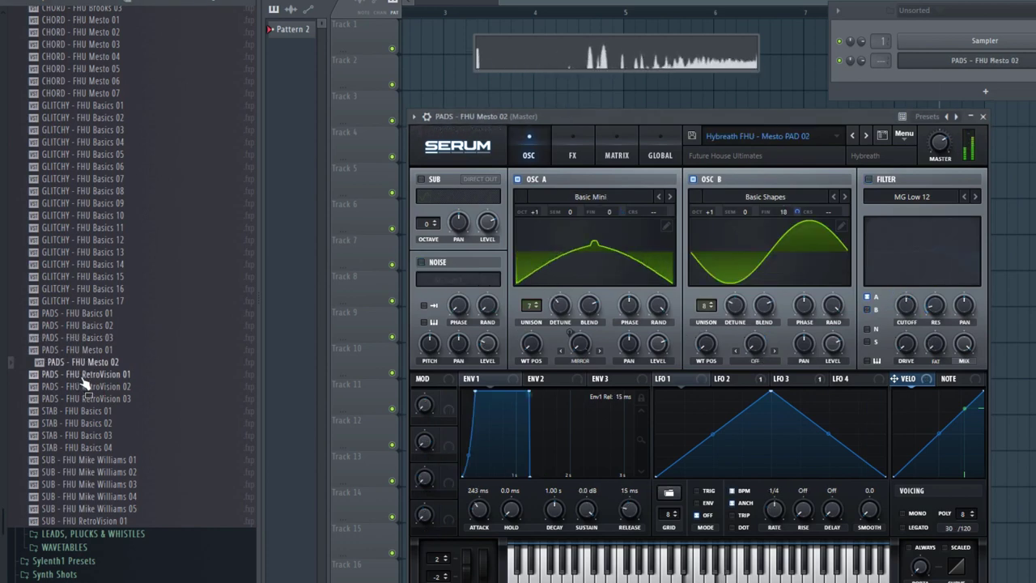
left_click(83, 376)
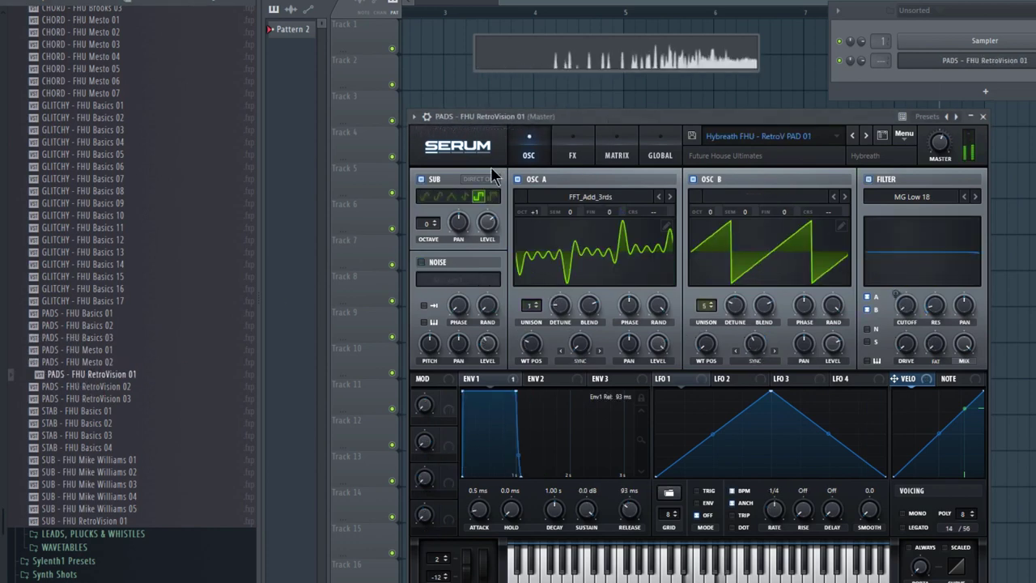
left_click(117, 398)
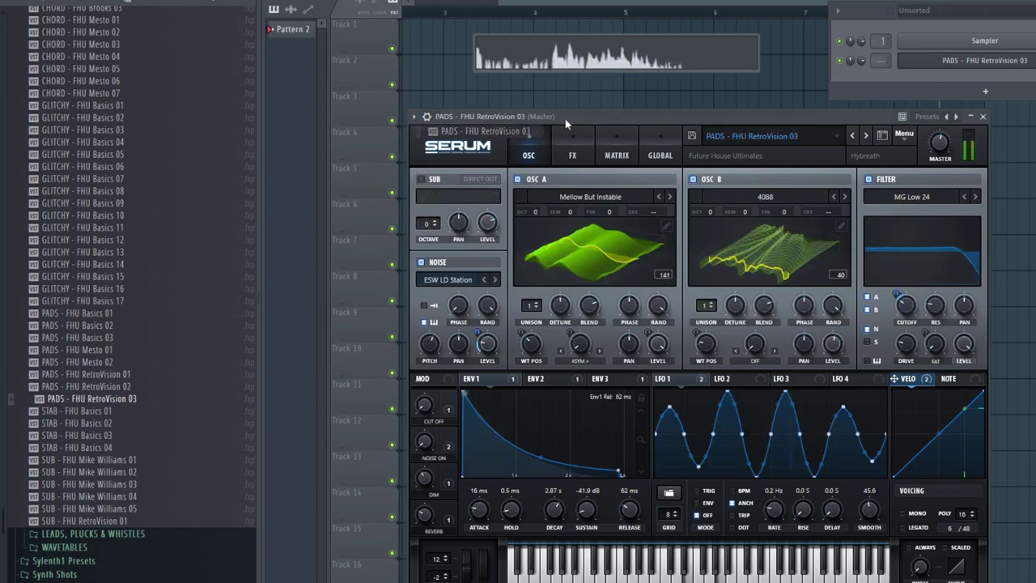
- Audition the stab presets FHU Basics 02 and 04 and the sub presets FHU Mike Williams 02 and 04
left_click(85, 424)
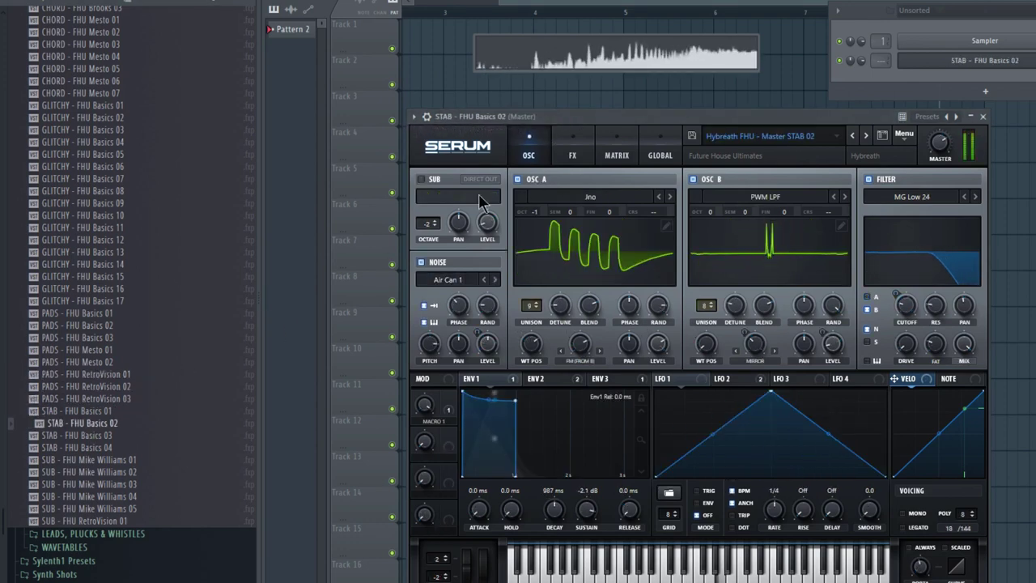
left_click(127, 447)
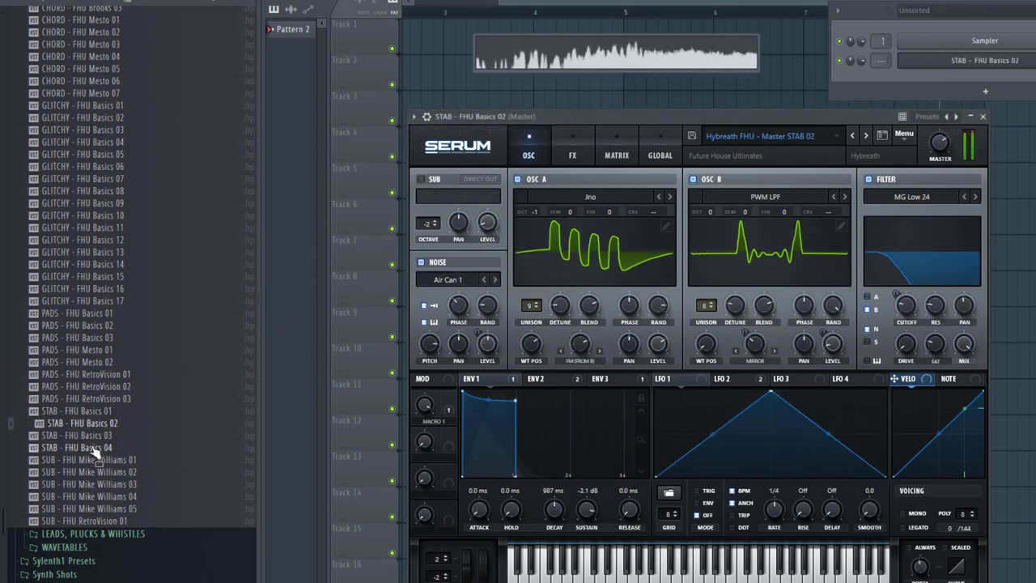
left_click(240, 472)
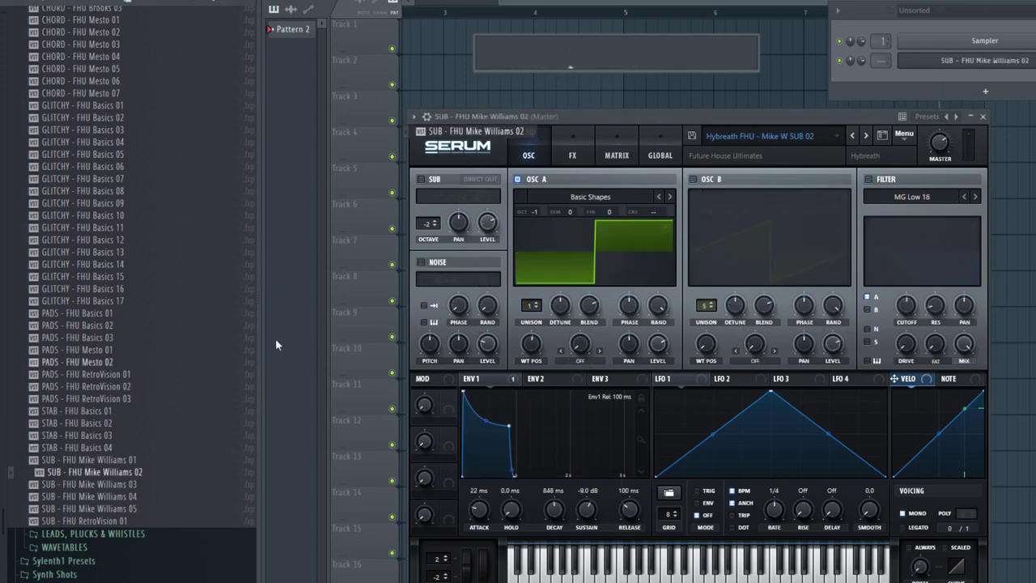
left_click(111, 496)
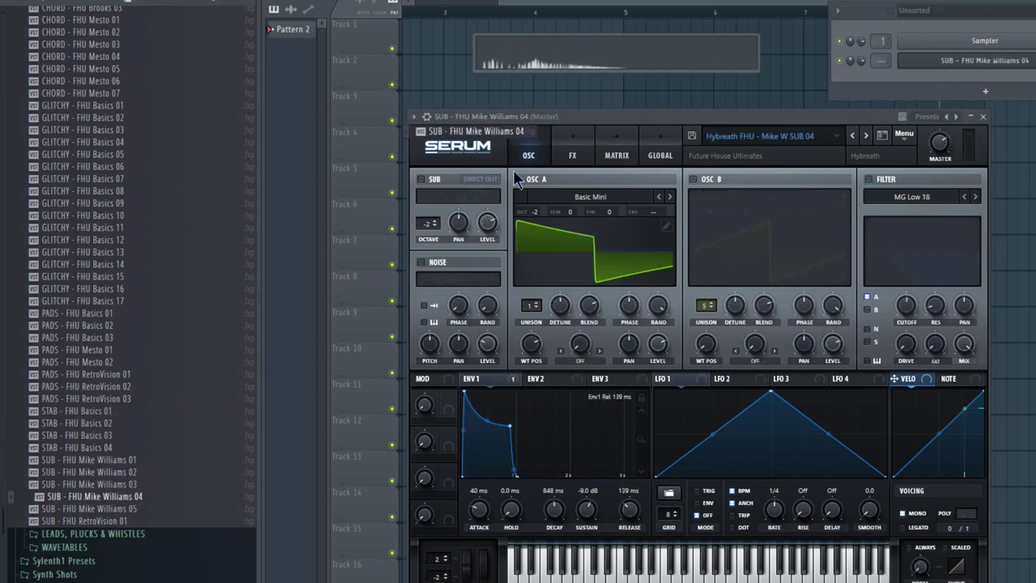
- Load and audition the sub presets FHU Mike Williams 03 and 02 and FHU RetroVision 01
left_click(105, 508)
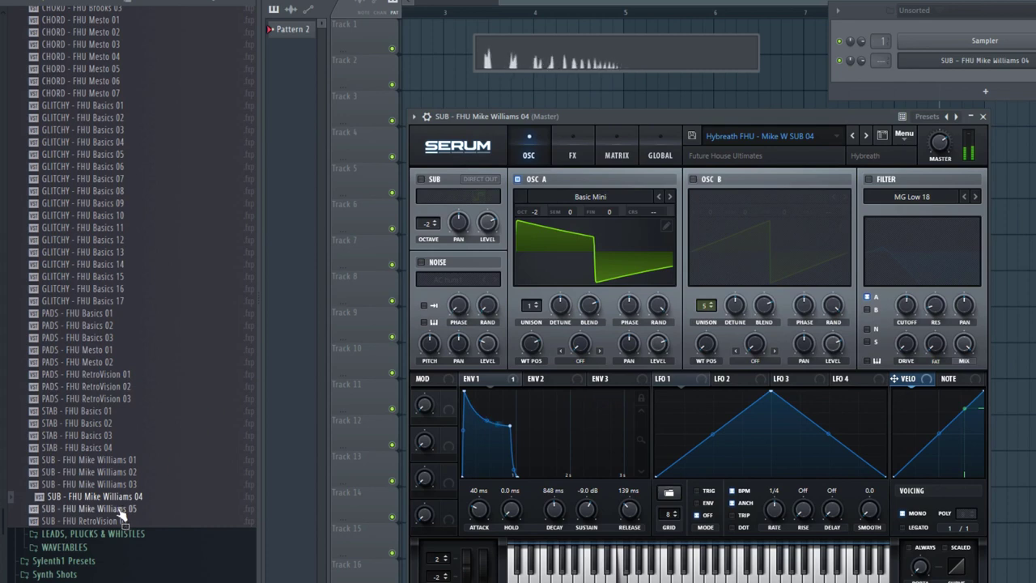
left_click(105, 484)
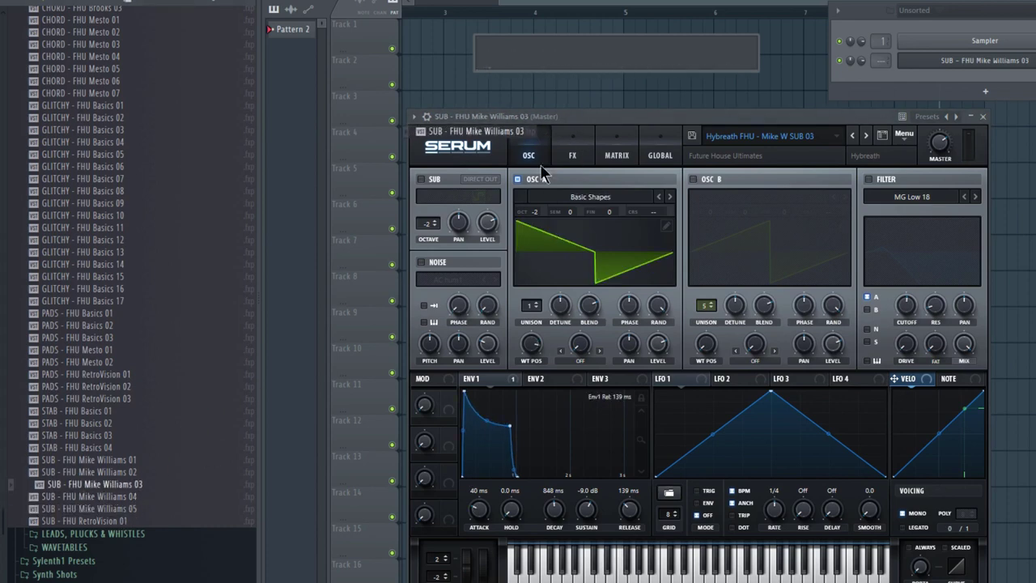
left_click(96, 472)
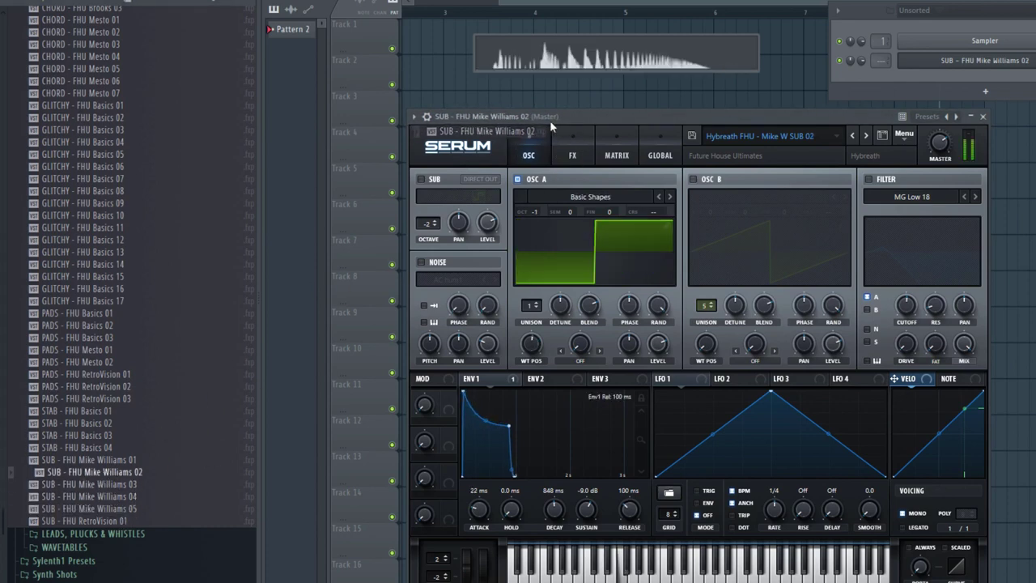
left_click(94, 520)
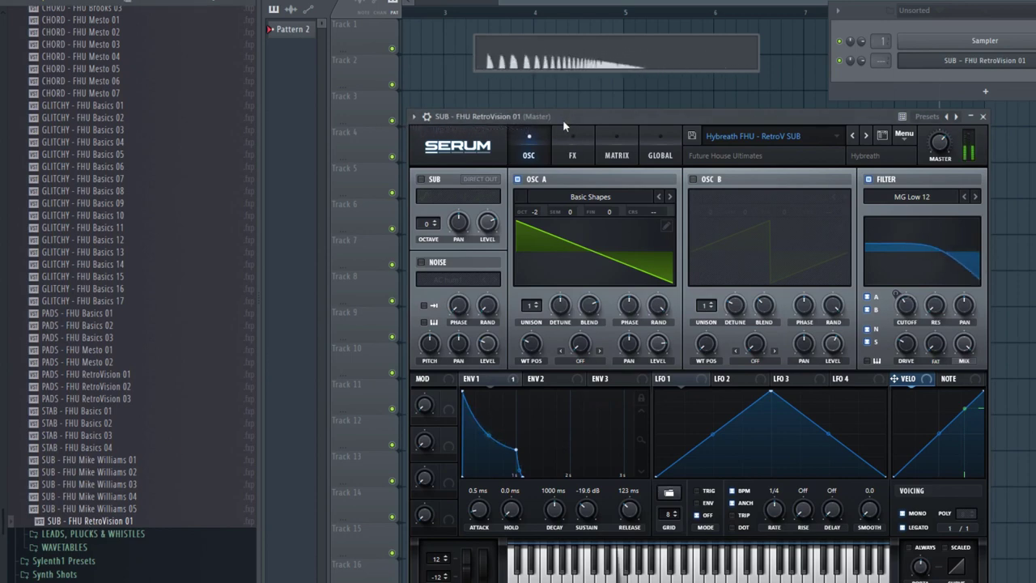
- Display the effects of the FHU RetroVision 01 sub and slightly raise the cutoff frequency of its EQ's low-pass band
scroll(146, 335, "up", 10)
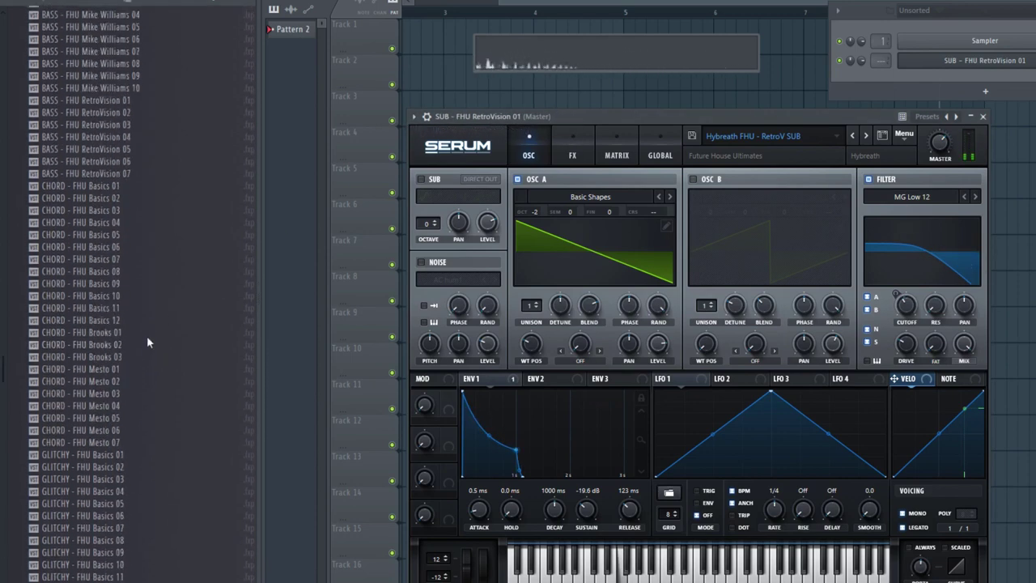
scroll(149, 335, "up", 12)
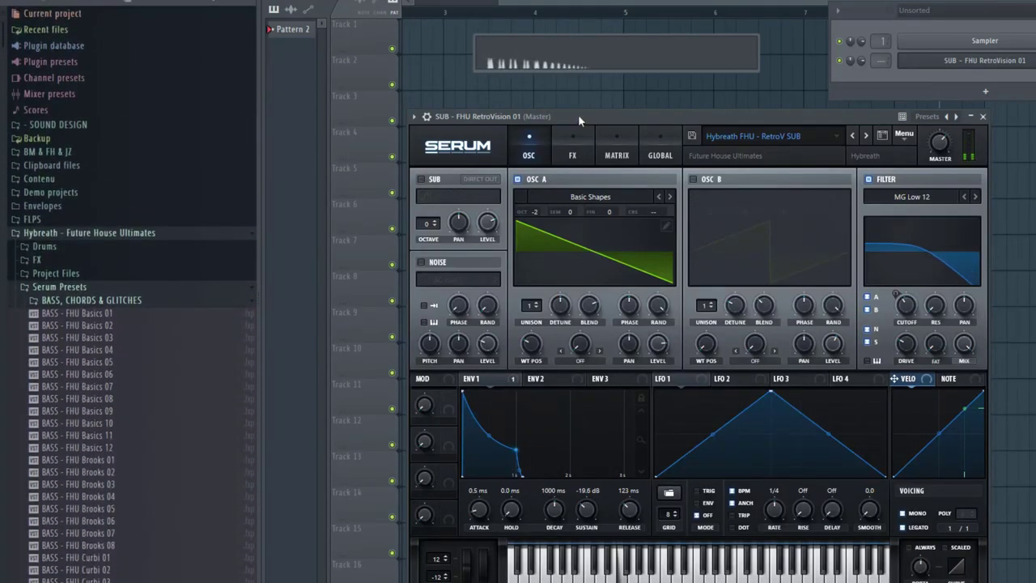
left_click(572, 150)
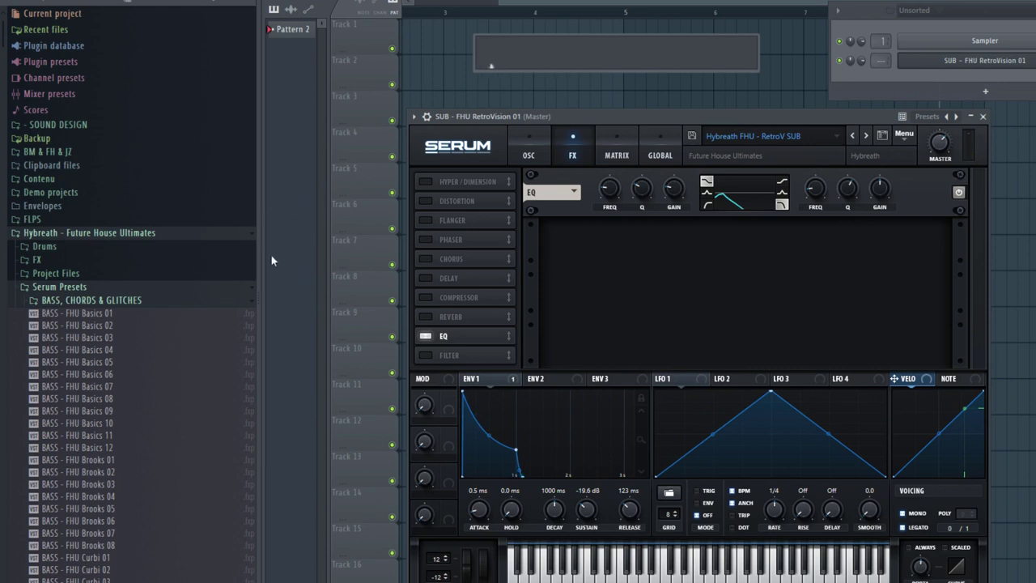
left_click(62, 303)
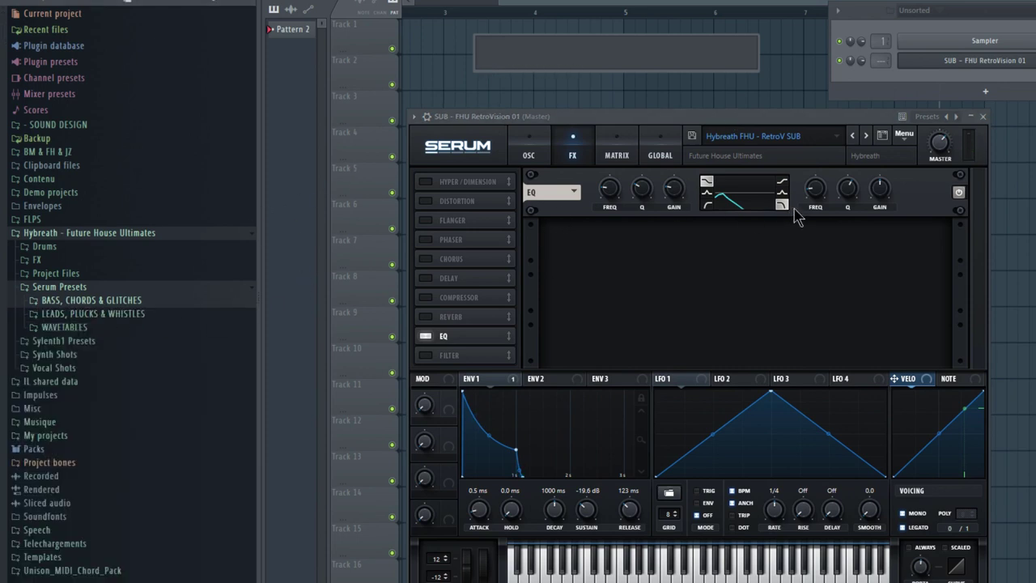
left_click_drag(813, 194, 816, 191)
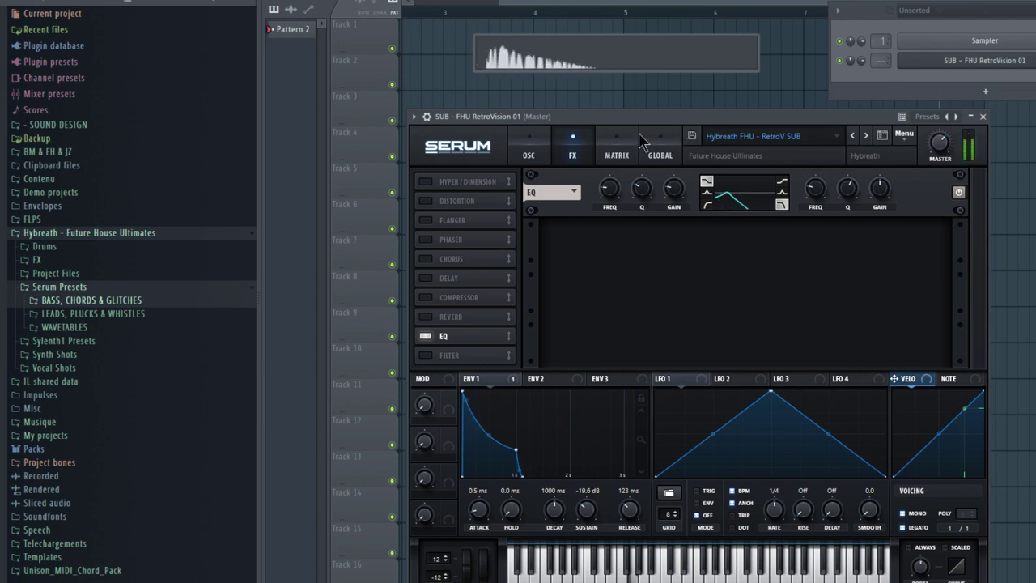
- Open the LEADS, PLUCKS & WHISTLES folder and audition the lead presets FHU Basics 06, 10 and 13
left_click(94, 313)
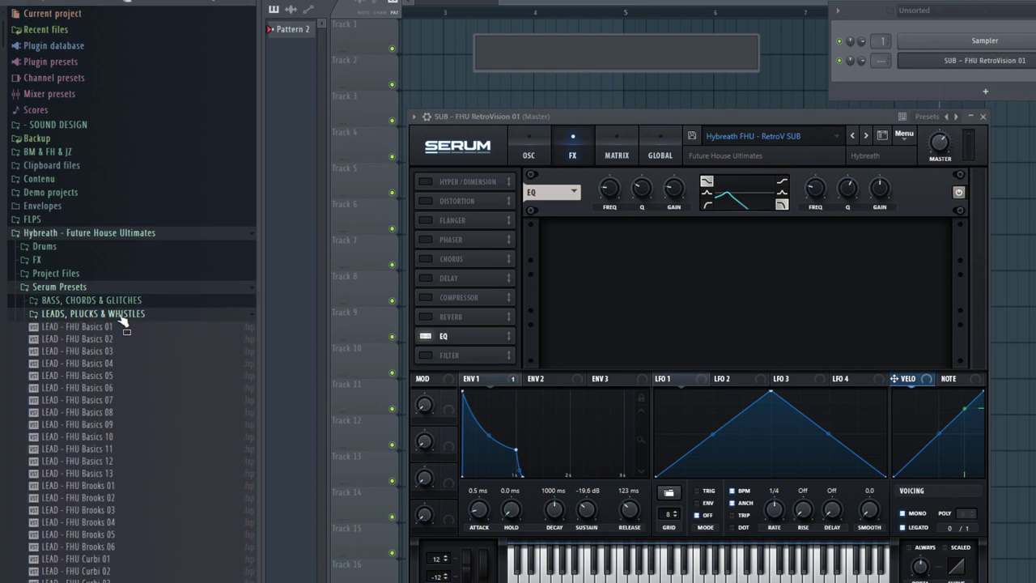
scroll(127, 377, "down", 7)
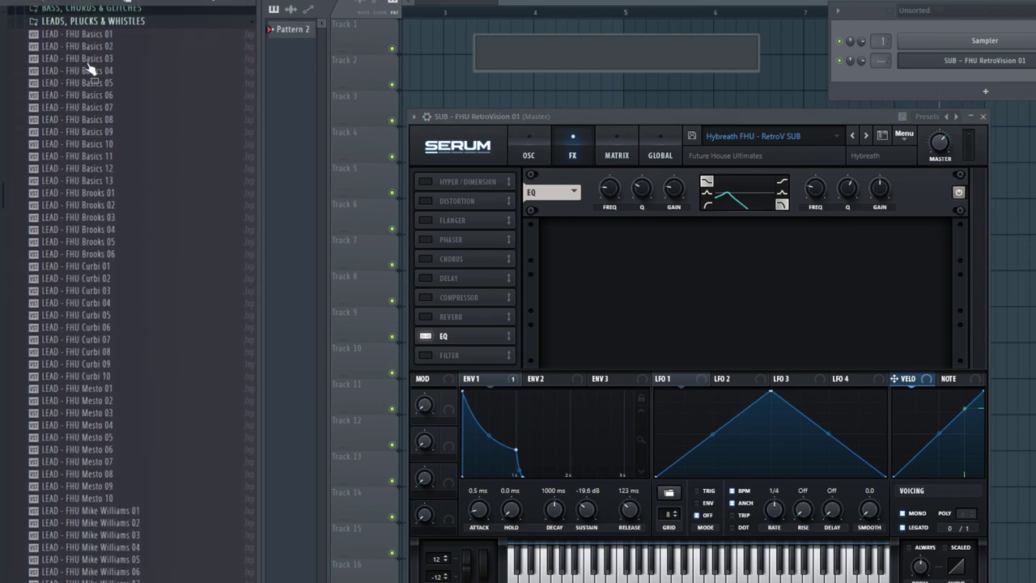
scroll(121, 91, "up", 2)
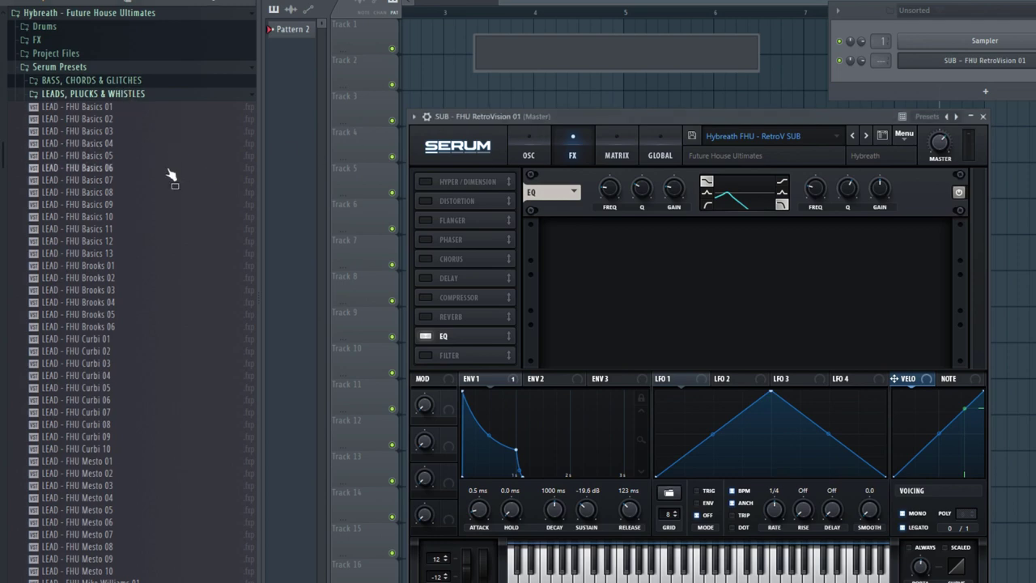
left_click_drag(170, 172, 366, 121)
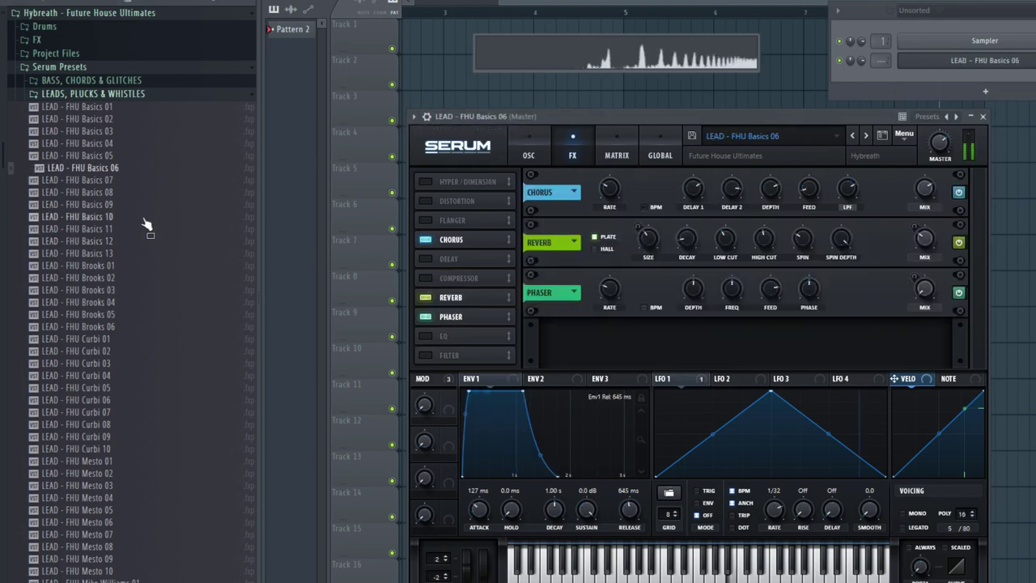
left_click_drag(146, 219, 596, 104)
left_click_drag(120, 253, 550, 114)
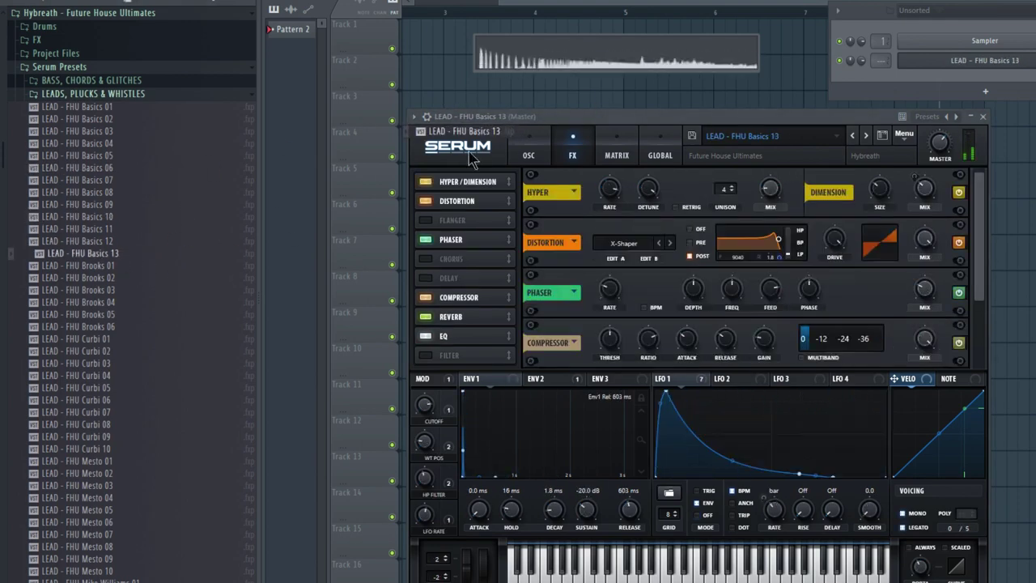
- Load and audition the lead presets FHU Brooks 03, 04 and 06
left_click_drag(105, 290, 546, 119)
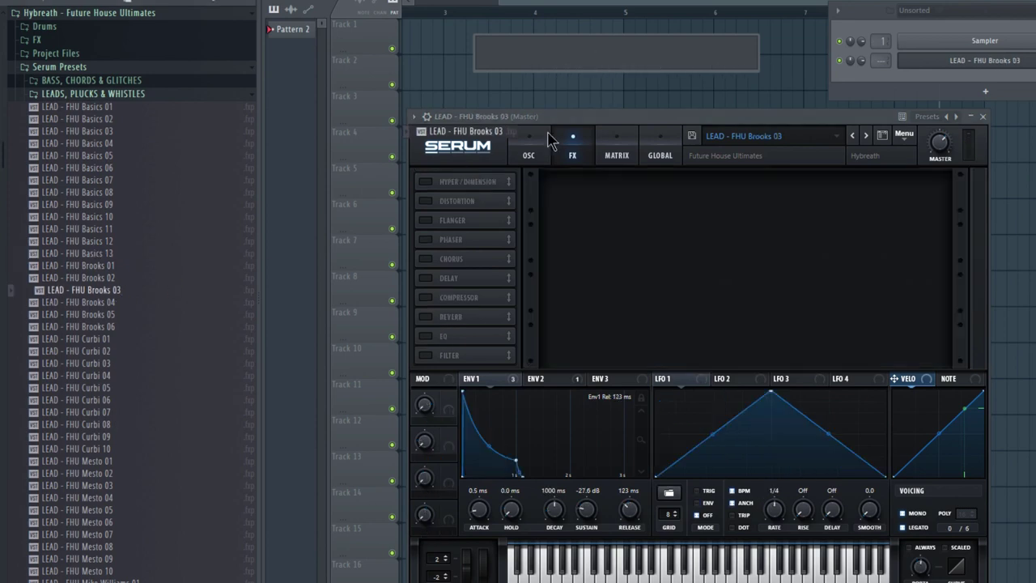
left_click_drag(103, 312, 546, 119)
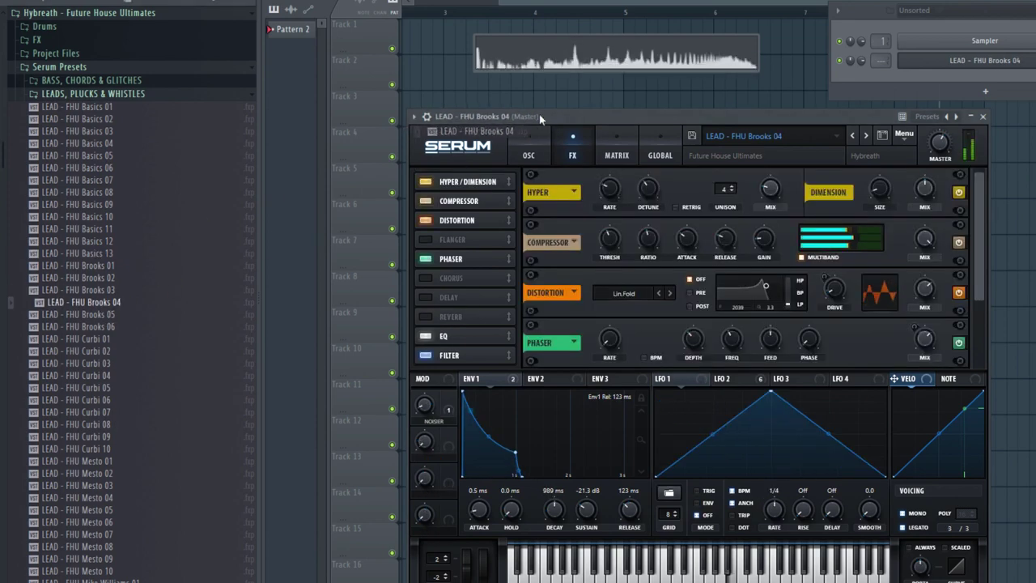
left_click_drag(132, 331, 461, 180)
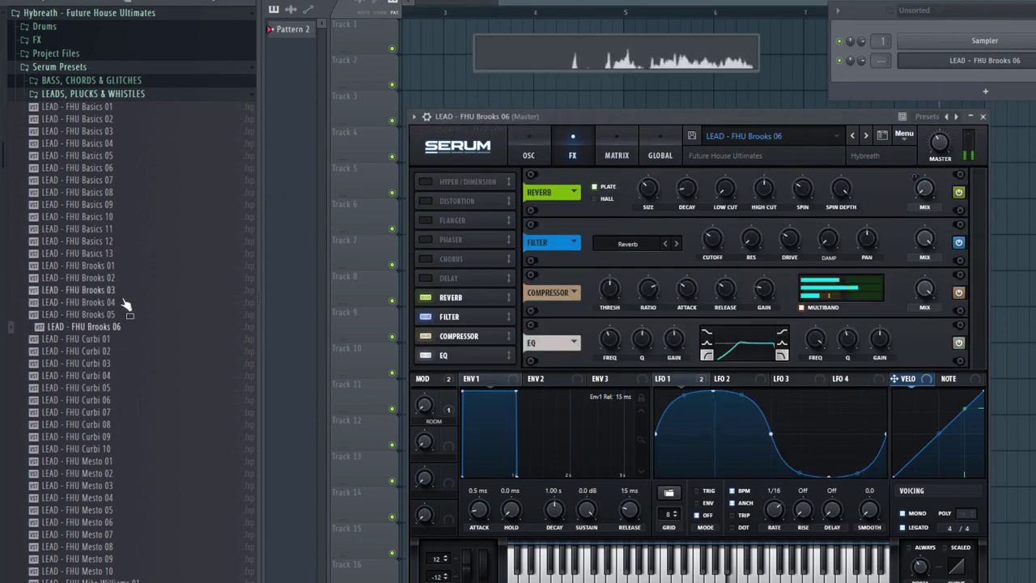
- Load and audition the lead presets FHU Curbi 02, 04, 08 and 10
left_click_drag(109, 351, 533, 140)
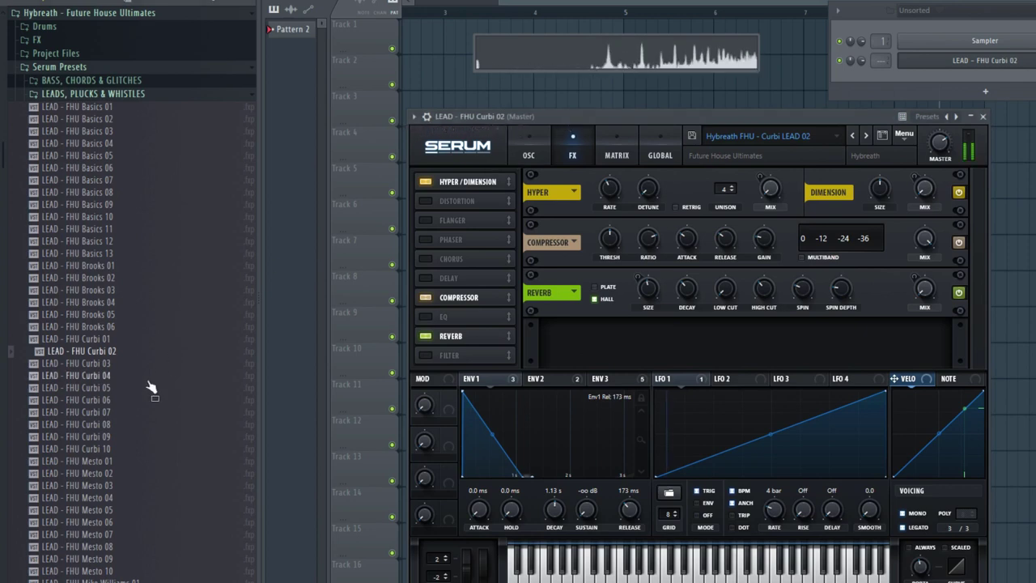
left_click_drag(153, 388, 547, 122)
left_click(186, 422)
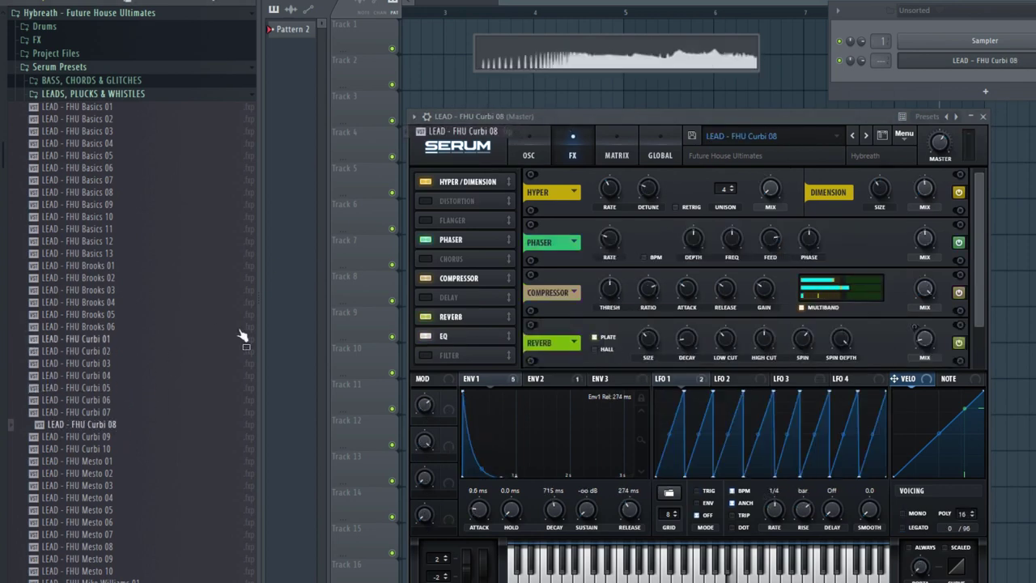
left_click(97, 449)
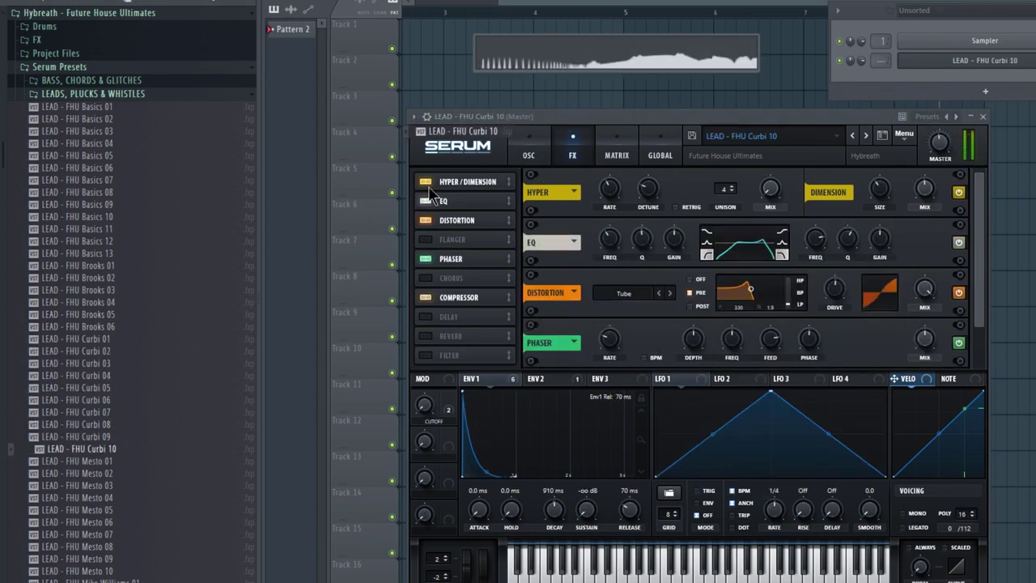
- Load and audition the lead presets FHU Mesto 02, 05, 07 and 09
left_click(154, 473)
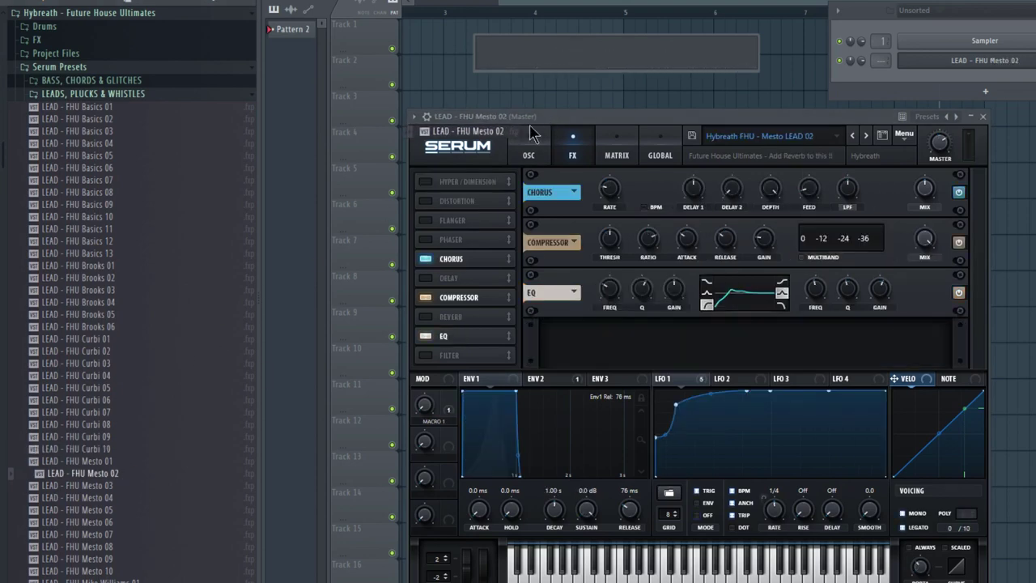
scroll(136, 353, "down", 1)
scroll(137, 353, "down", 5)
left_click(99, 361)
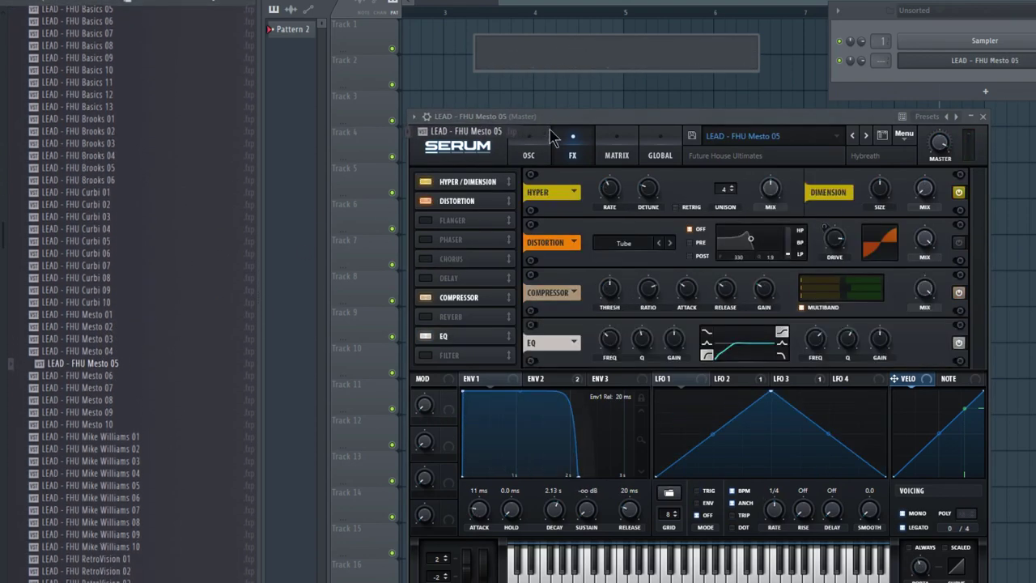
left_click(96, 387)
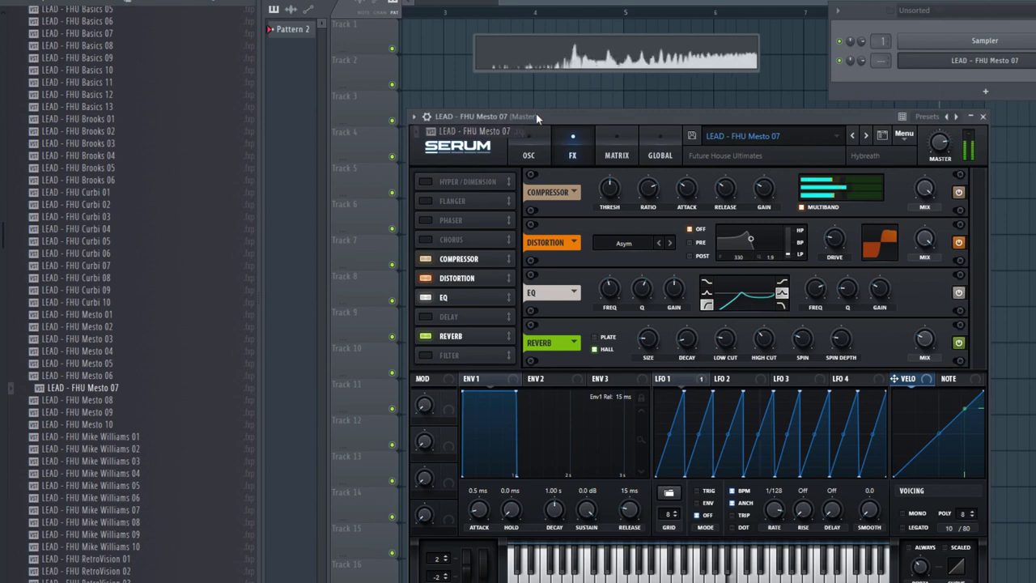
left_click(101, 413)
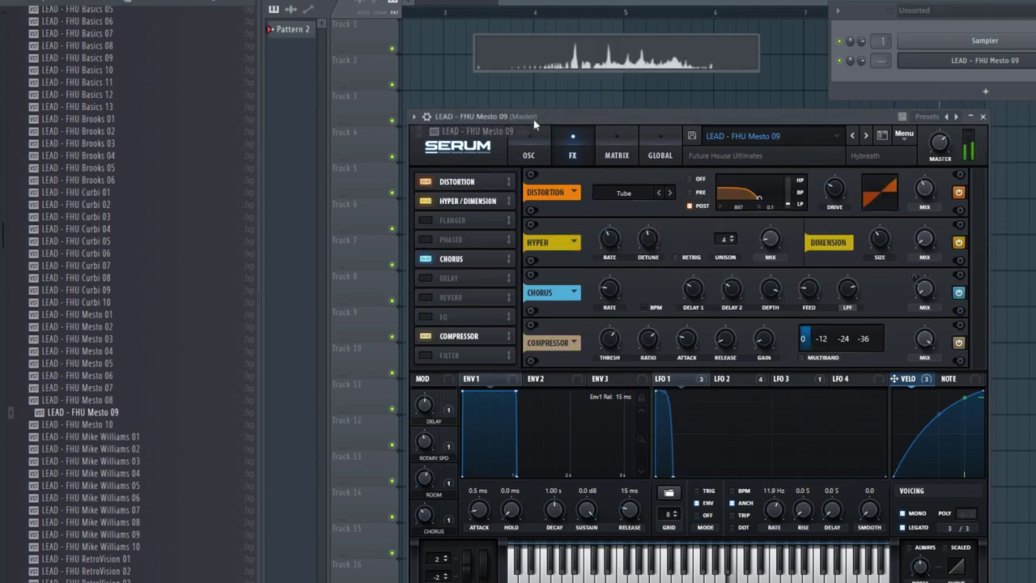
- Audition the lead presets FHU Mike Williams 06 and 07, reopening the synth's window for the latter
scroll(122, 365, "down", 6)
left_click(127, 321)
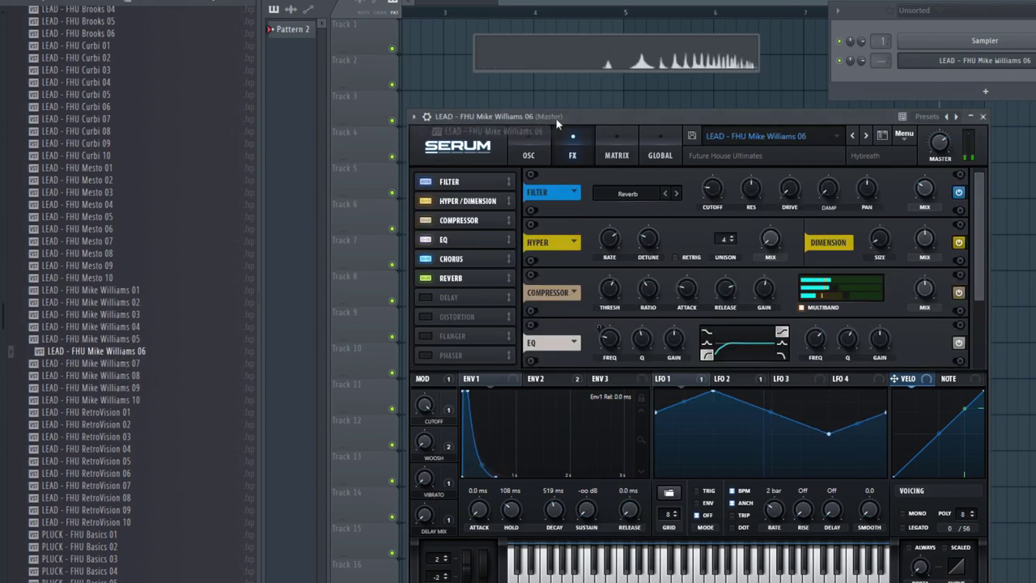
left_click(113, 363)
key("Escape")
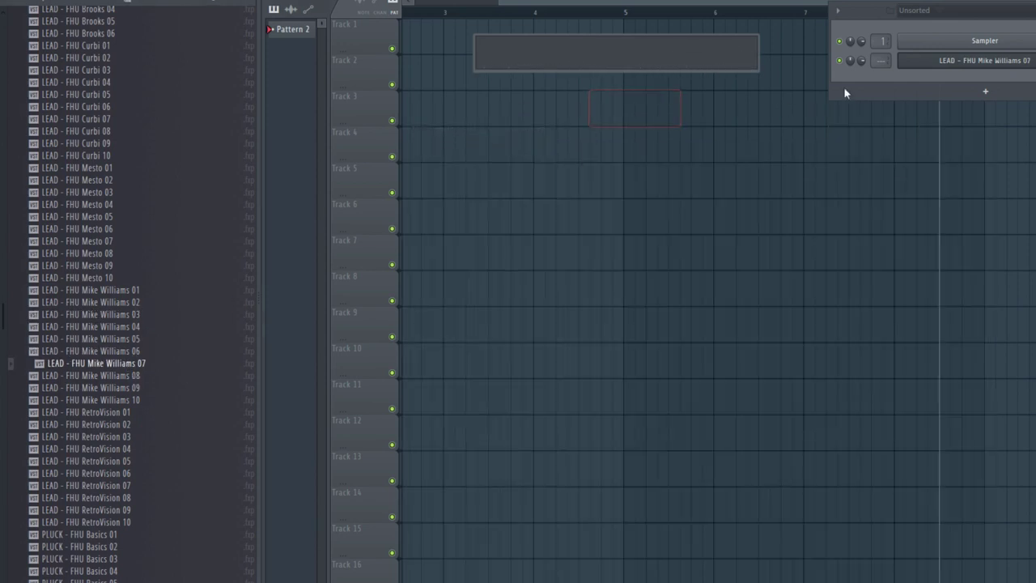
left_click(939, 63)
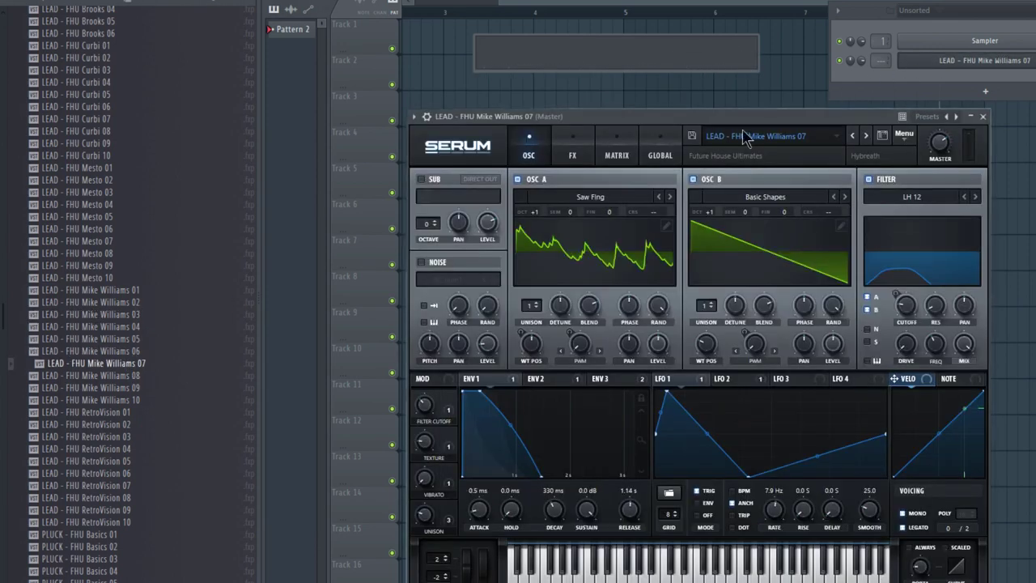
- Load and audition the lead presets FHU RetroVision 01, 04 and 06
left_click(122, 412)
scroll(128, 315, "down", 4)
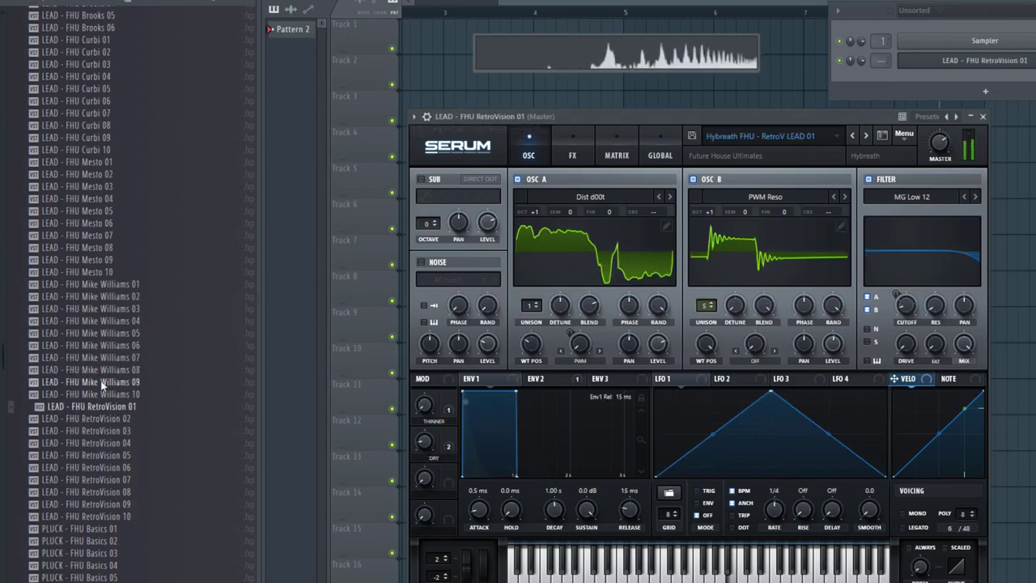
left_click(128, 310)
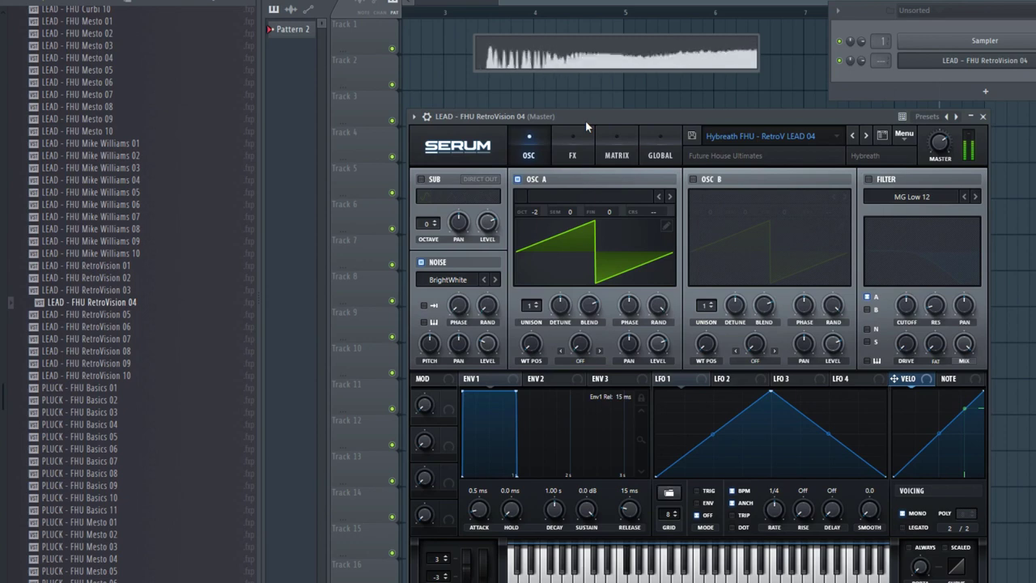
left_click(157, 327)
- Load and audition the pluck presets FHU Basics 01 and 10 and FHU Mesto 05 and 08
key("Down")
key("Down")
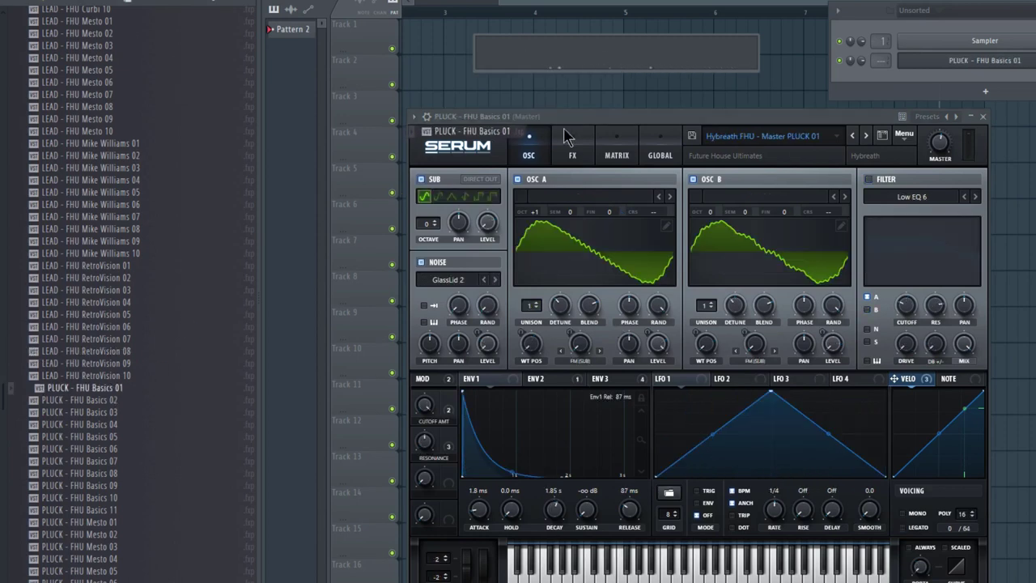
scroll(146, 304, "down", 5)
left_click(109, 301)
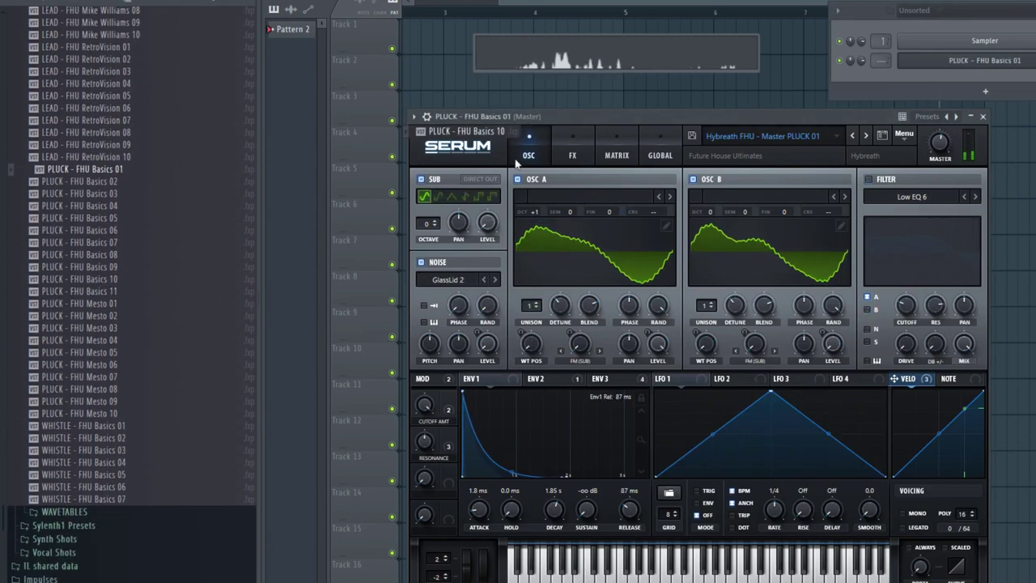
left_click(81, 350)
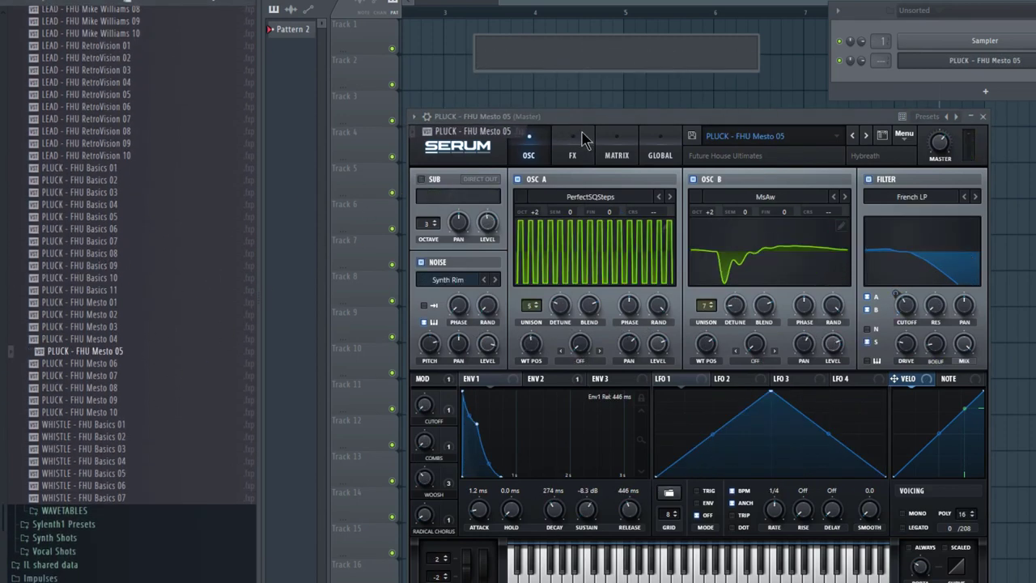
left_click(101, 387)
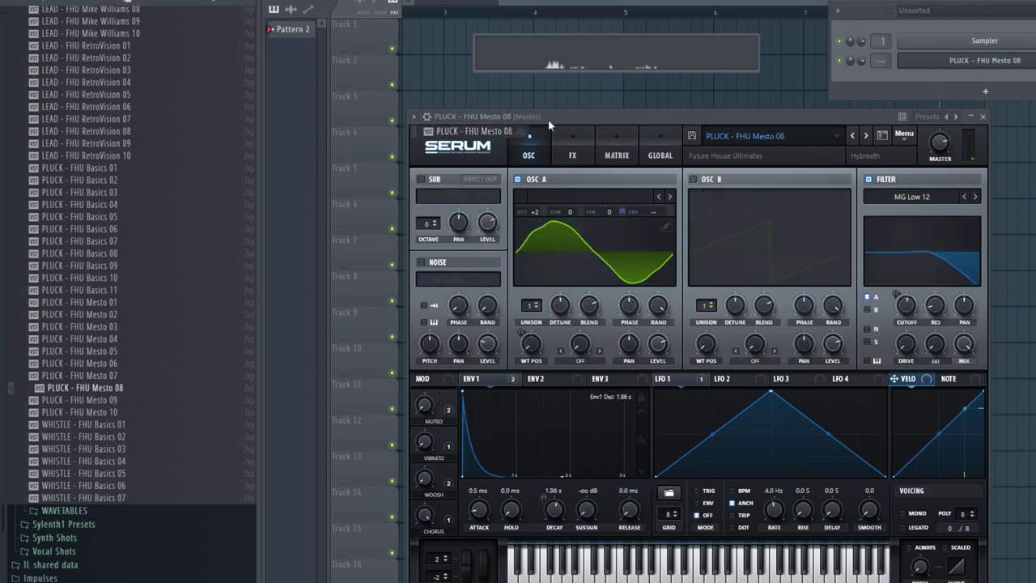
- Load and audition the whistle presets FHU Basics 01 and 02
scroll(133, 360, "down", 2)
left_click(121, 352)
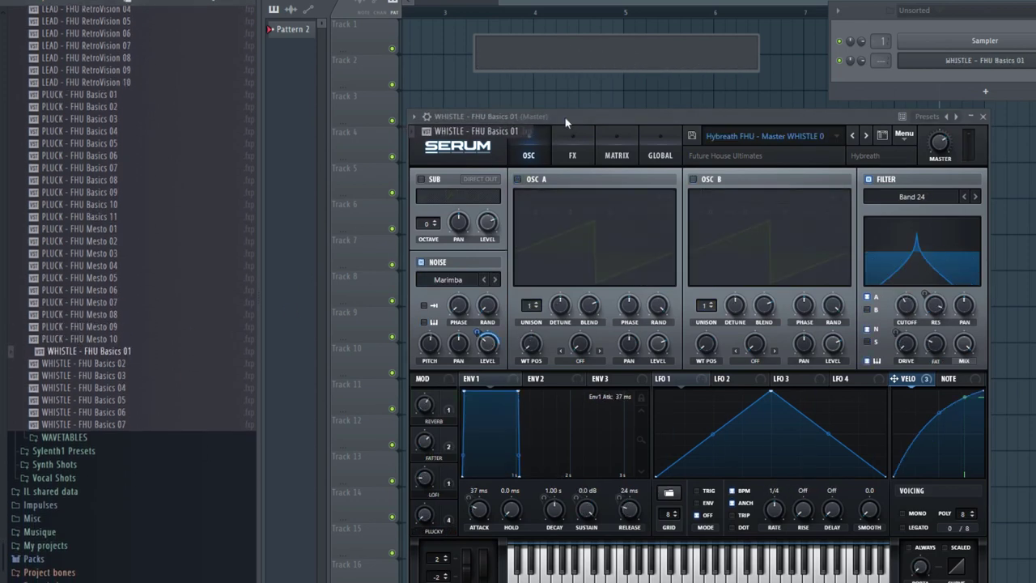
left_click_drag(119, 378, 552, 111)
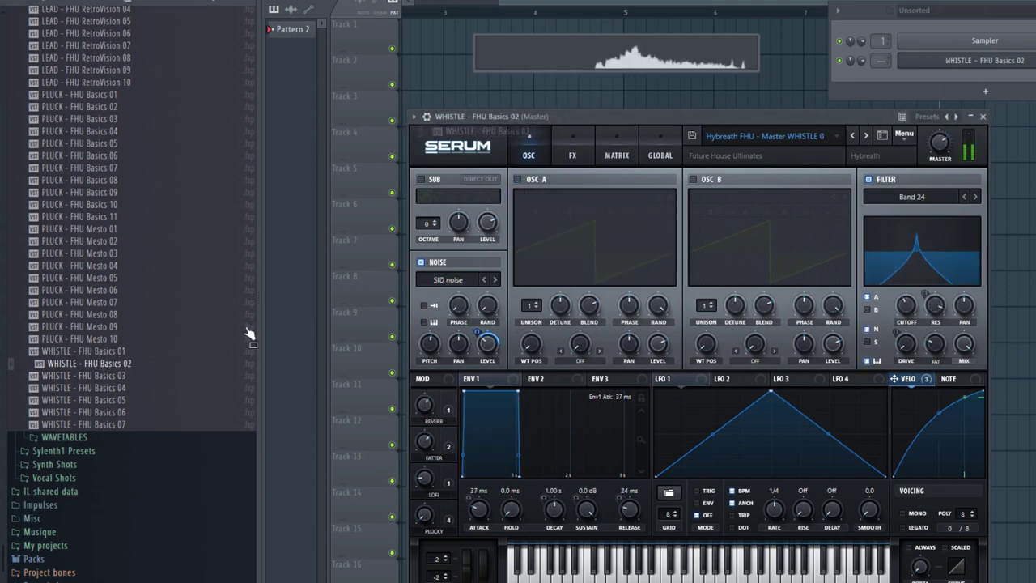
- Load and audition the whistle presets FHU Basics 05, 06 and 07
left_click_drag(113, 399, 544, 115)
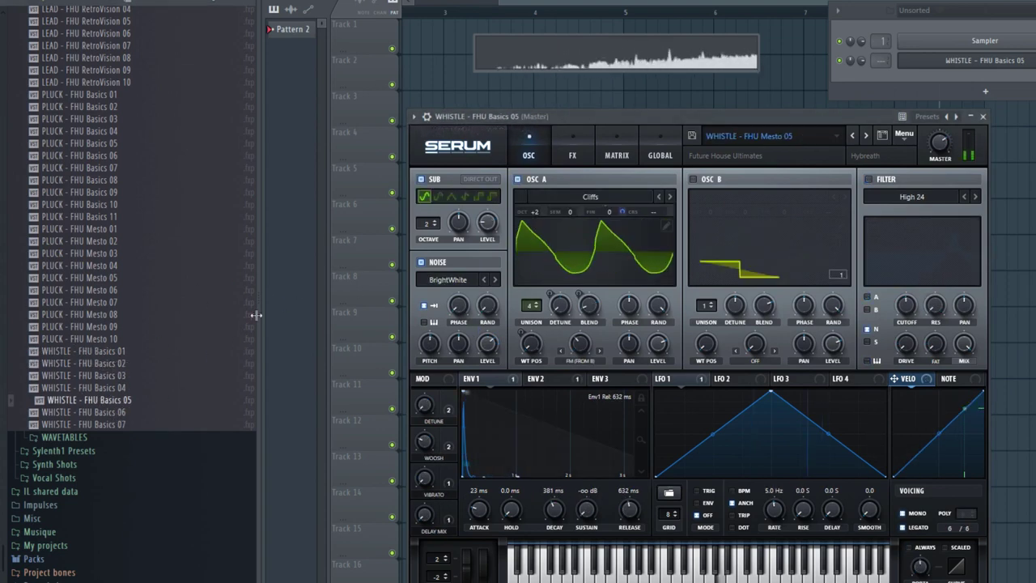
left_click_drag(121, 412, 557, 114)
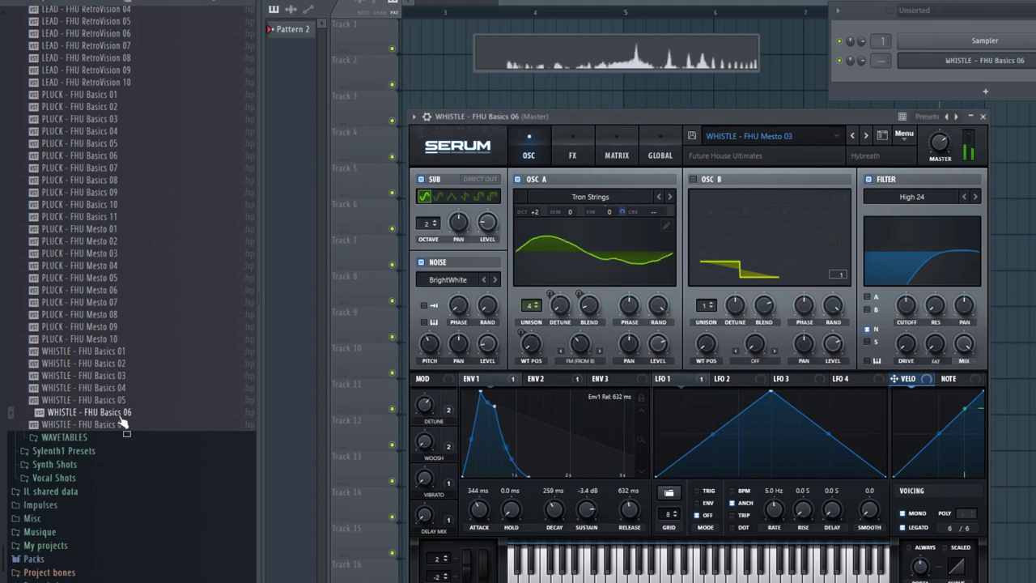
left_click_drag(108, 424, 534, 148)
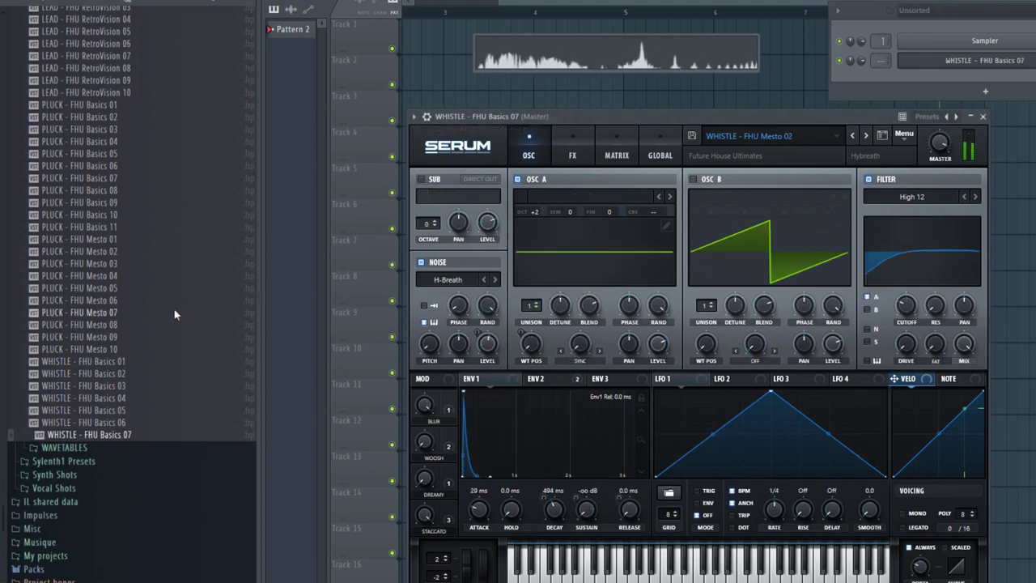
- Look through the contents of the Serum WAVETABLES folder and collapse the Serum Presets folder
scroll(174, 314, "up", 20)
scroll(161, 362, "up", 6)
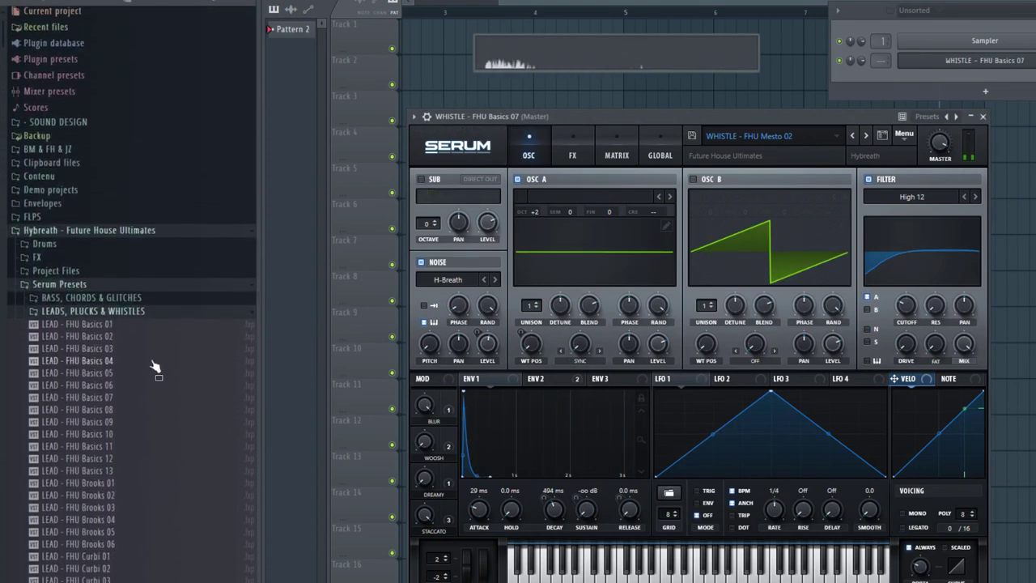
left_click(87, 317)
left_click(88, 327)
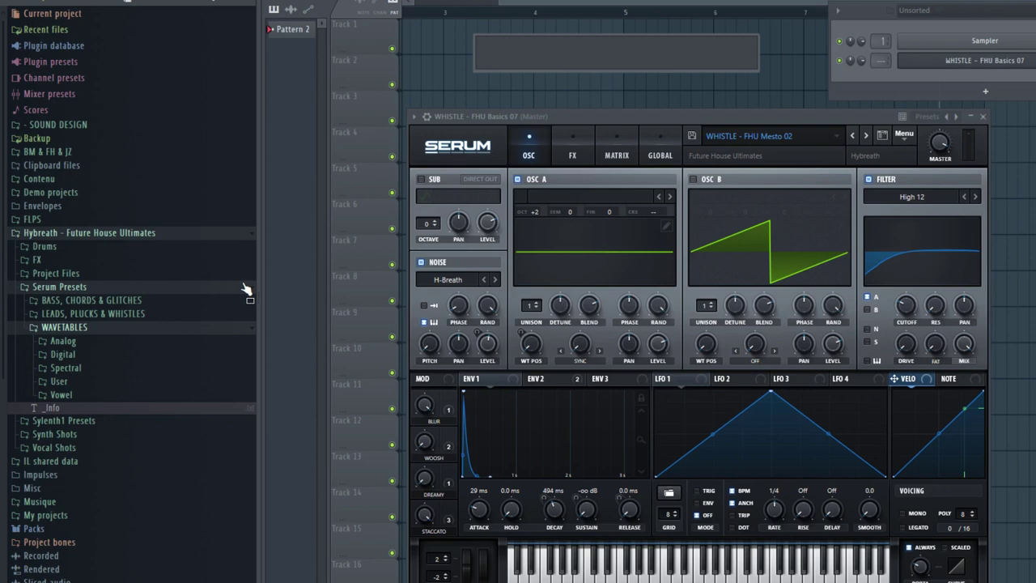
left_click(121, 328)
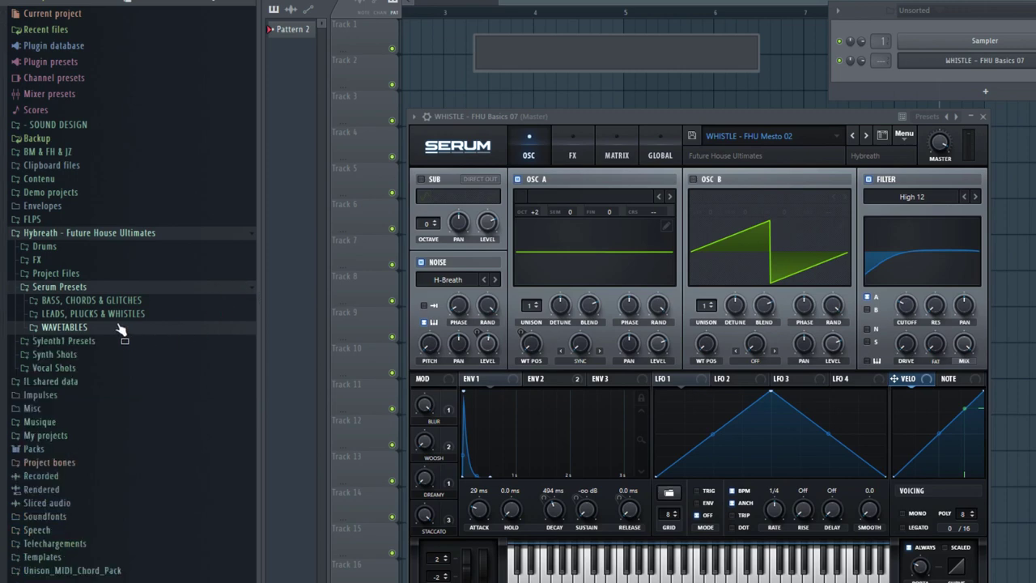
left_click(71, 290)
- Add a Sylenth1 channel, delete the Serum whistle channel and reposition the Sylenth1 window
left_click(985, 92)
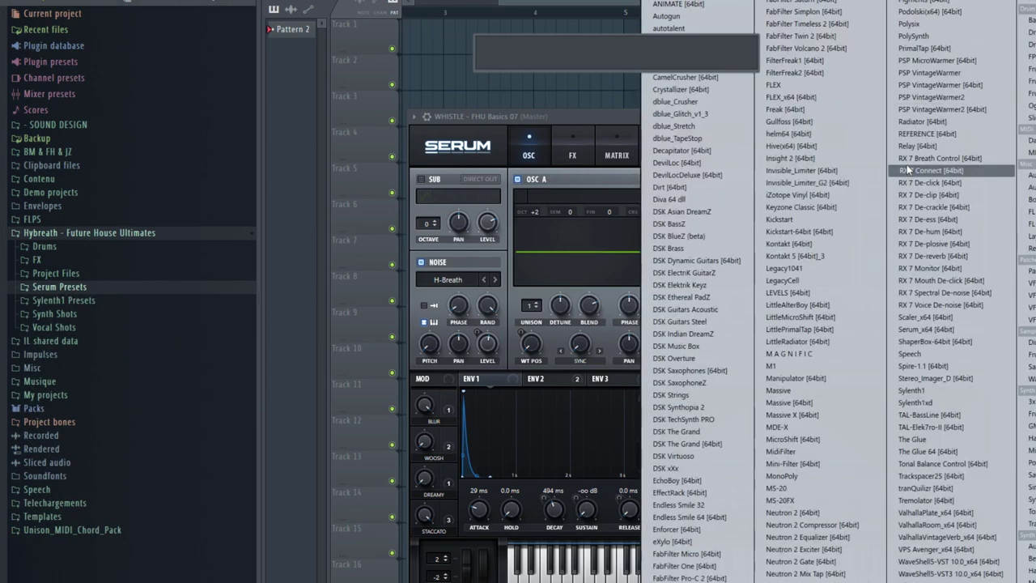
left_click(928, 392)
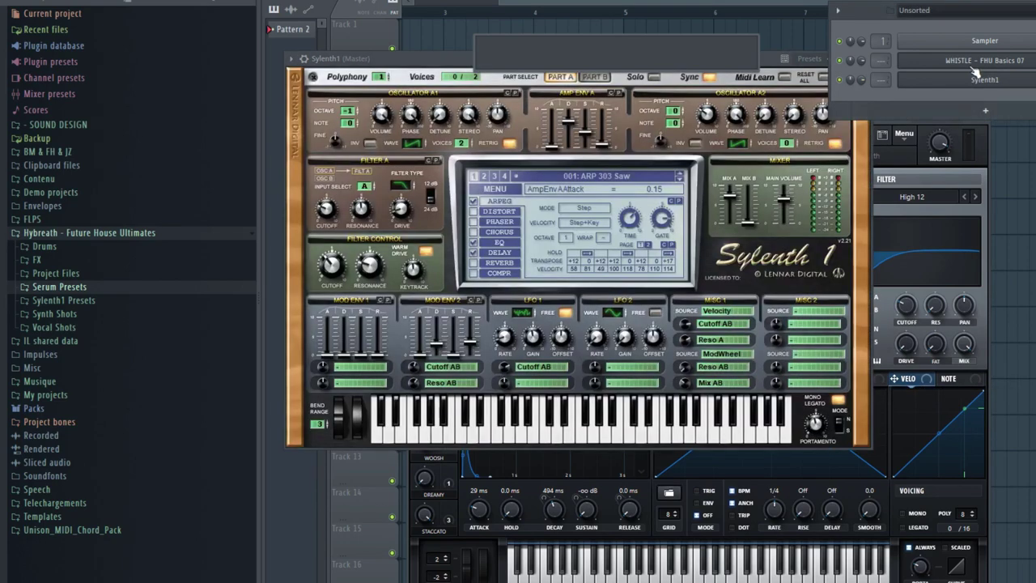
right_click(976, 71)
left_click(1026, 185)
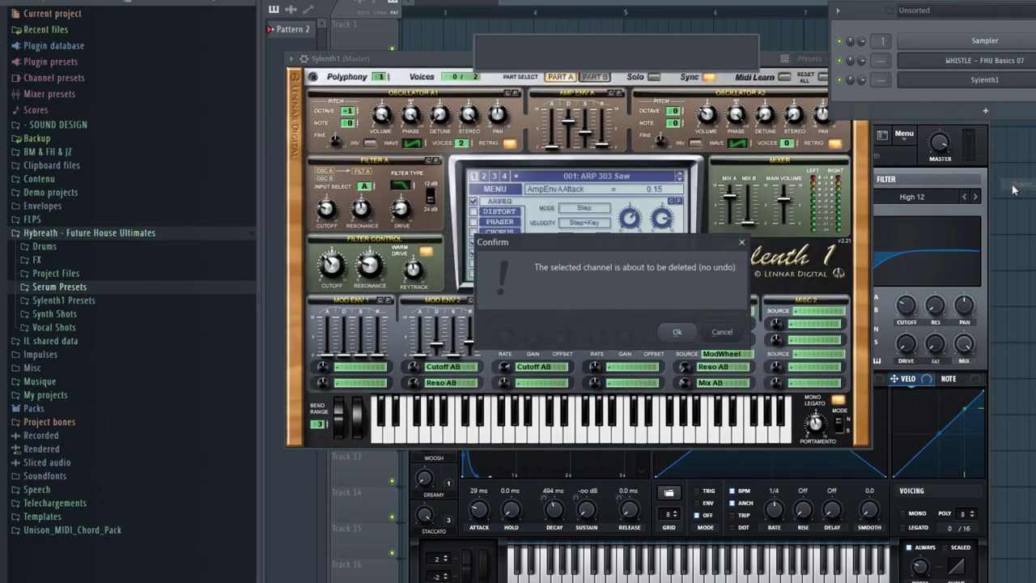
left_click(702, 334)
left_click_drag(690, 65, 890, 154)
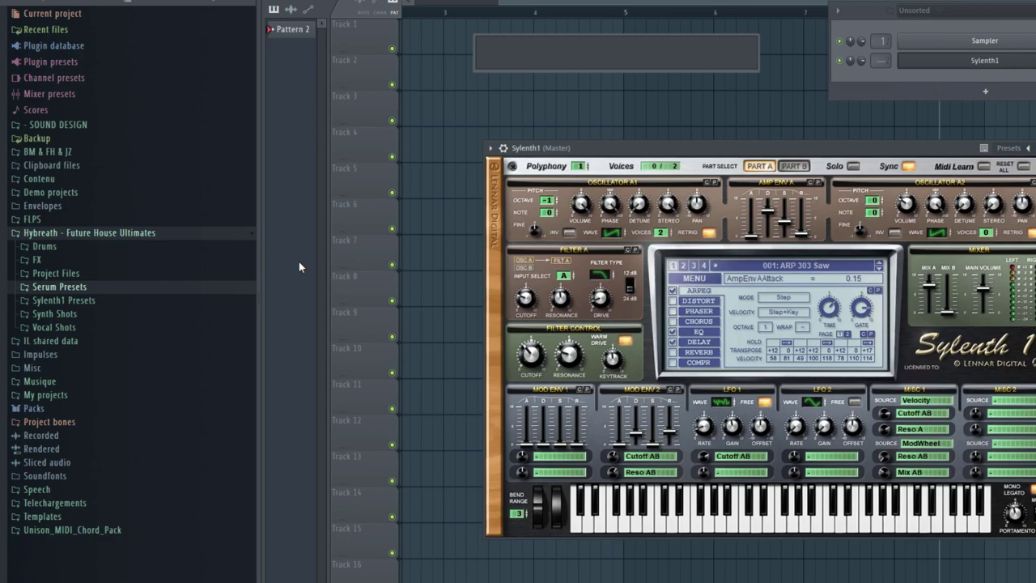
- Load the Hybreath FHU - Various Sounds Sylenth1 Soundbank from the pack's Sylenth1 Presets folder
left_click(54, 313)
left_click(63, 300)
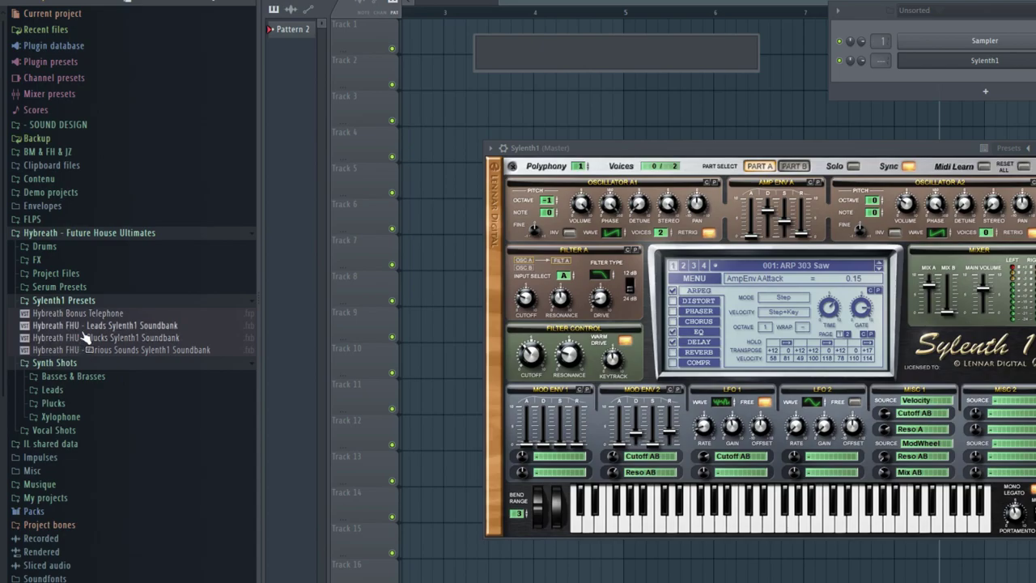
left_click(96, 351)
- Audition the soundbank's Bass Basics presets 08 through 12
left_click(826, 269)
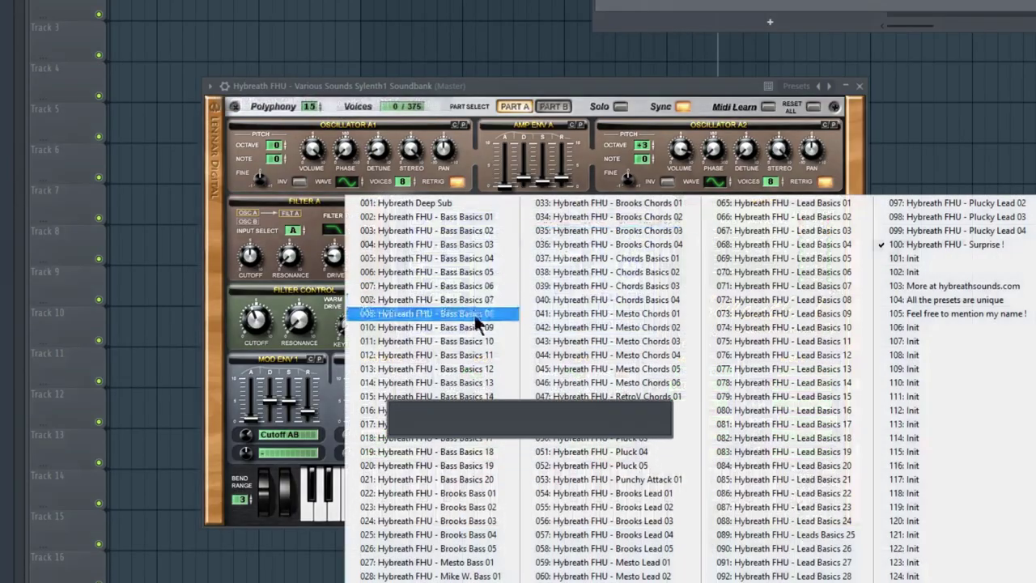
left_click(723, 357)
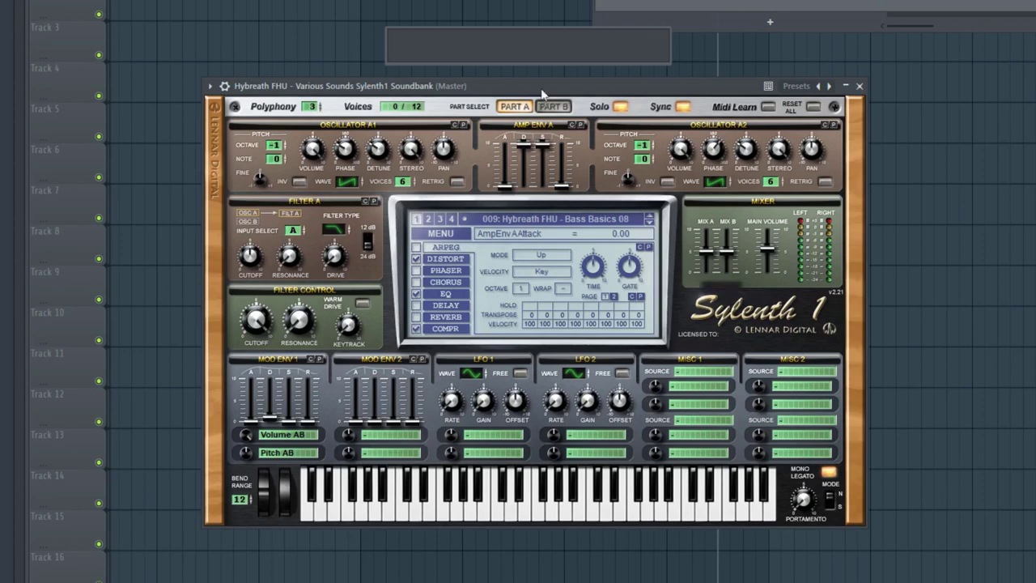
left_click(651, 222)
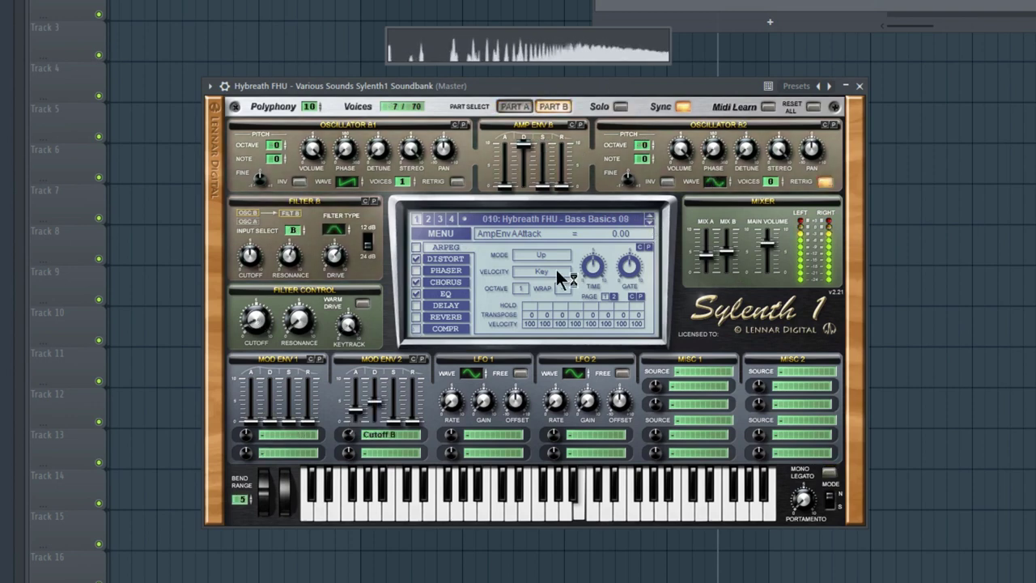
left_click(650, 222)
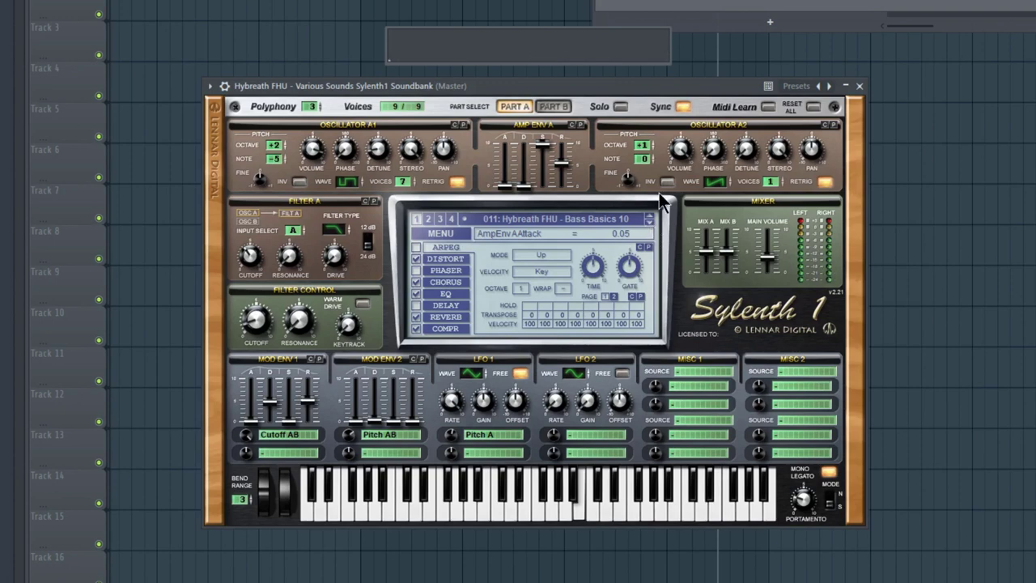
left_click(651, 222)
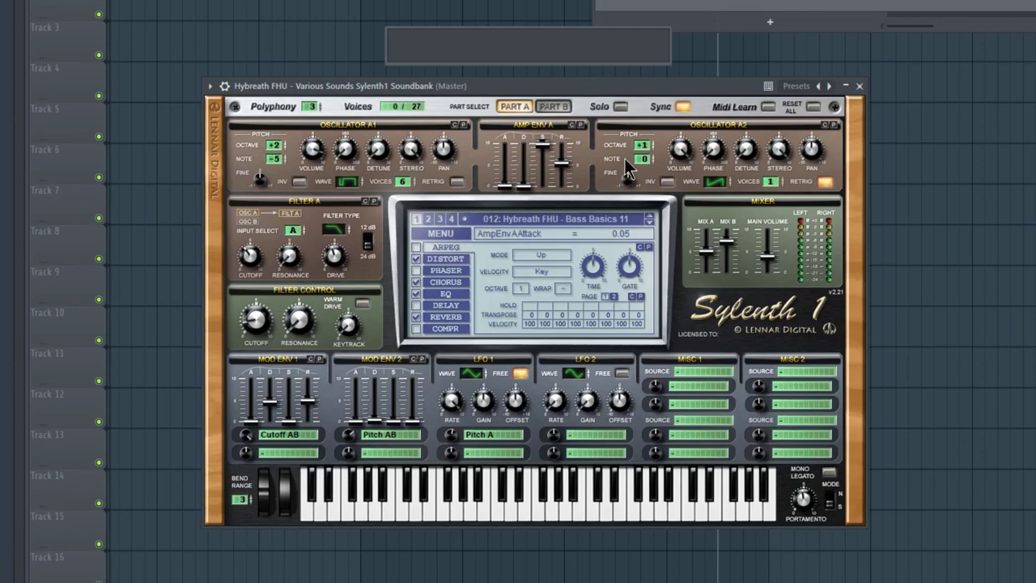
left_click(650, 222)
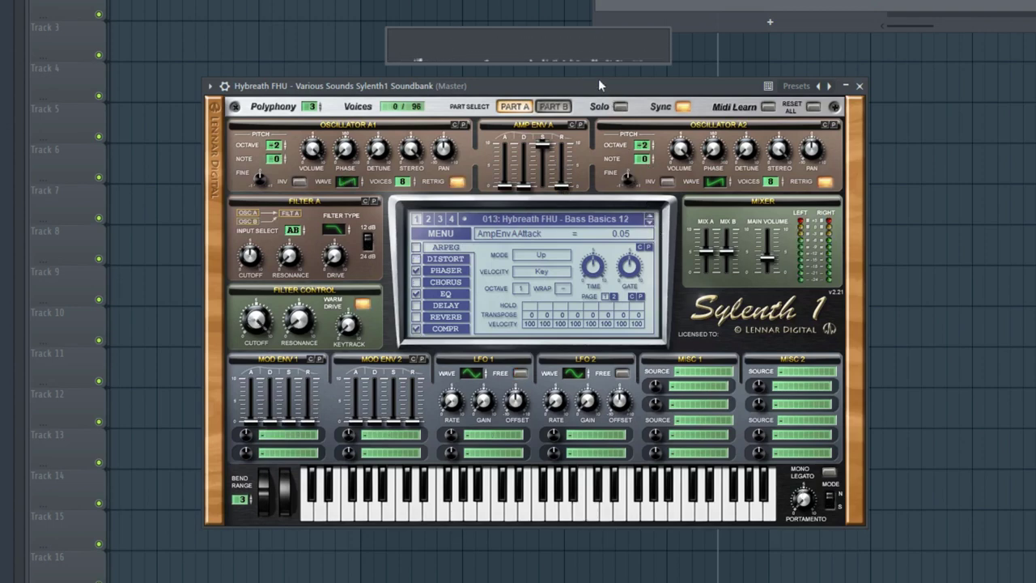
- Step through the soundbank's Bass Basics presets from 13 to 20
left_click(651, 222)
left_click(650, 222)
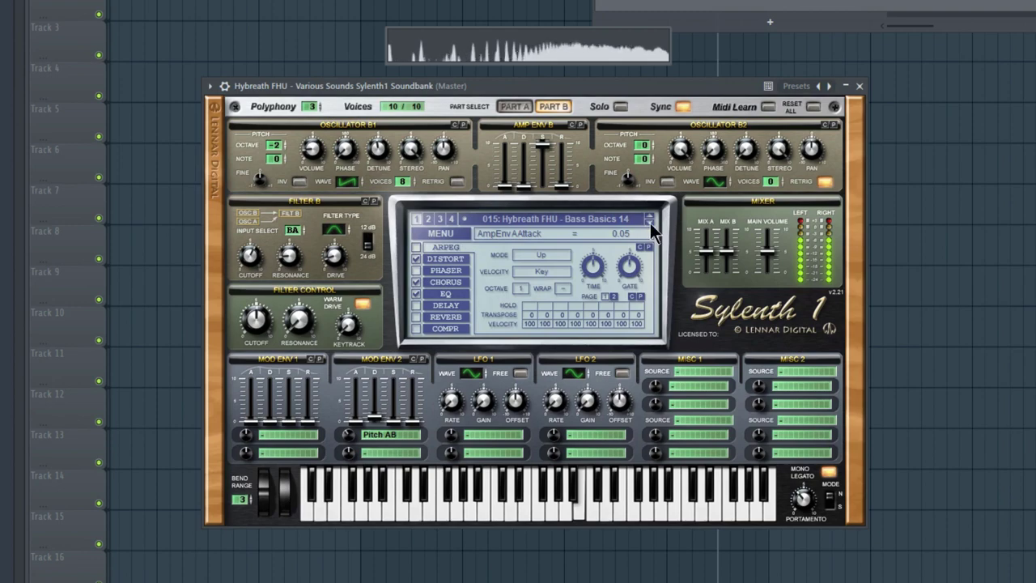
left_click(650, 222)
left_click(650, 222)
left_click(650, 222)
left_click(649, 222)
left_click(650, 222)
- Audition the Brooks Bass presets from 01 to 05
left_click(650, 220)
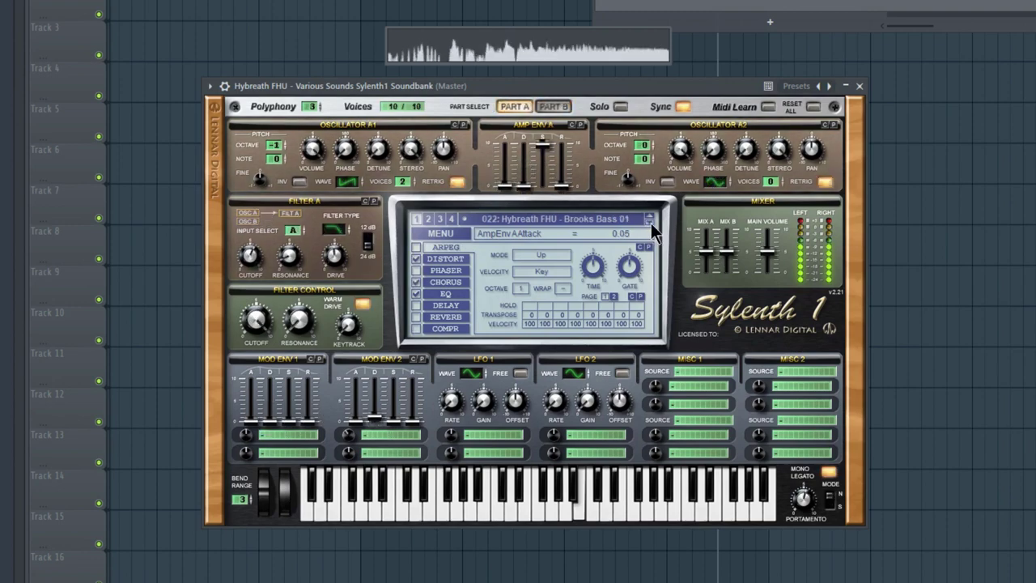
left_click(650, 220)
left_click(650, 220)
left_click(649, 220)
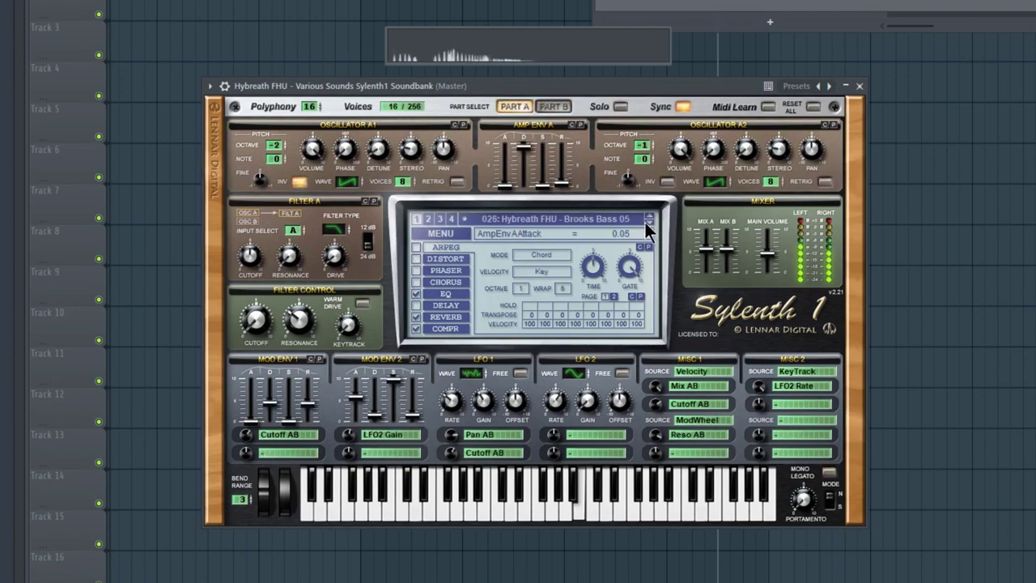
- Load the preset Chords Basics 04 and step back to audition Chords Basics 01
left_click(644, 220)
left_click(648, 301)
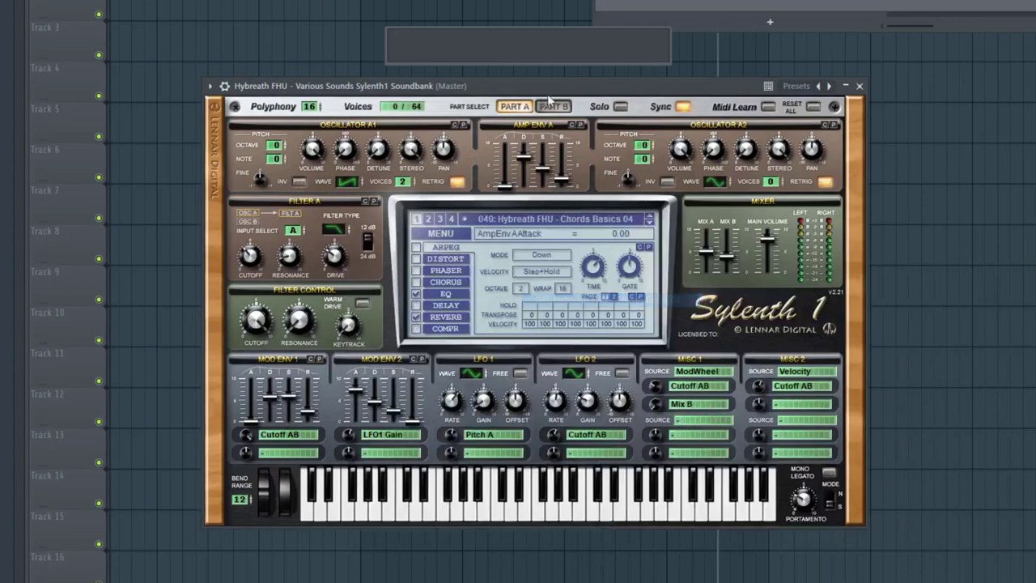
left_click(649, 216)
left_click(648, 218)
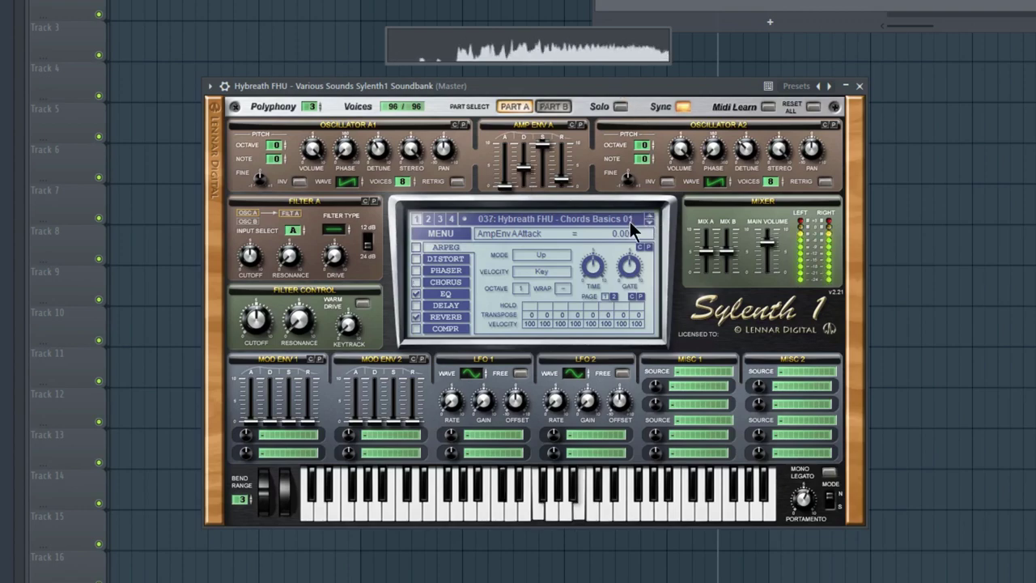
- Load and audition the chord presets Mesto Chords 01 and RetroV Chords 01
left_click(620, 220)
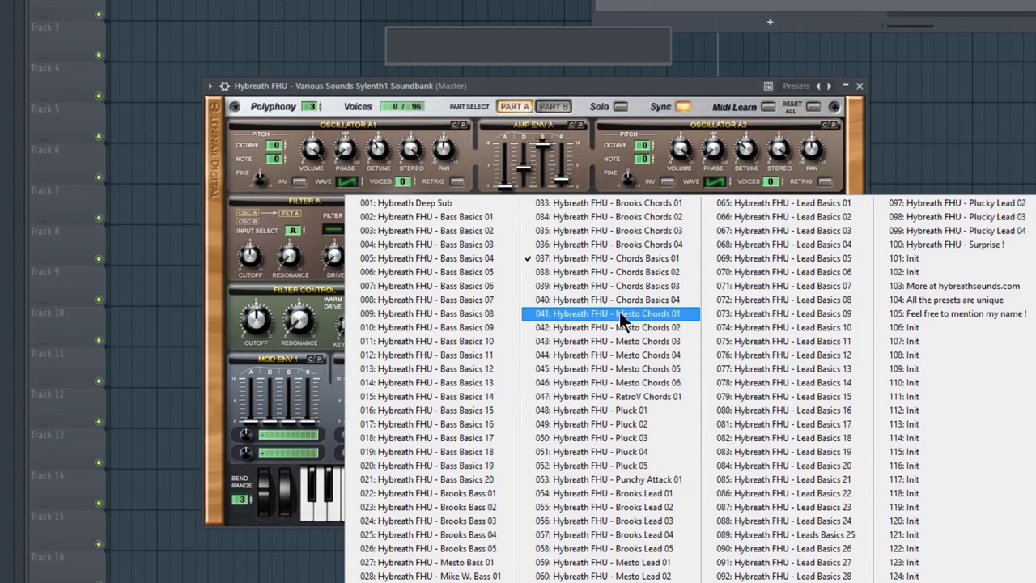
left_click(619, 317)
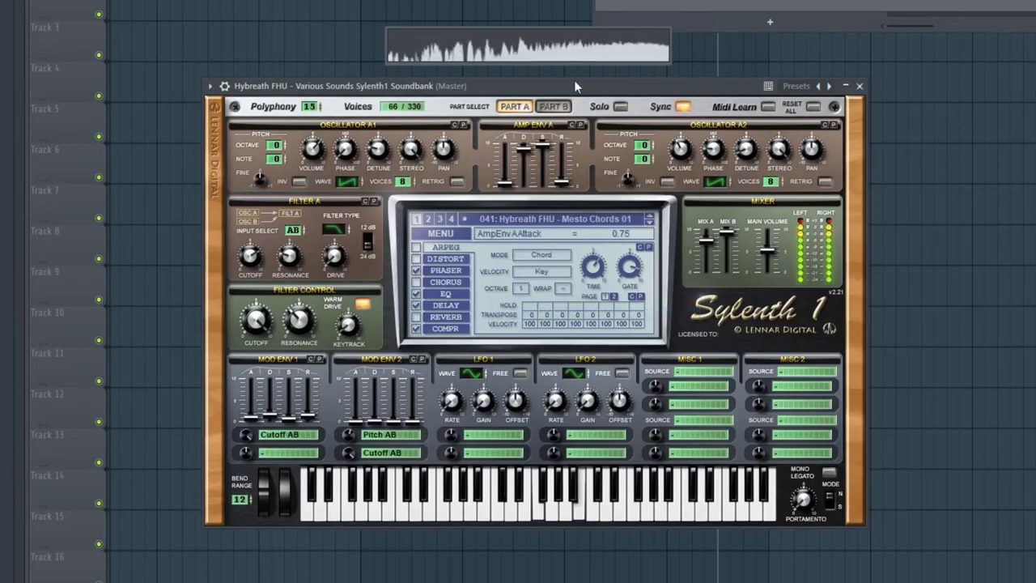
left_click(588, 226)
left_click(688, 397)
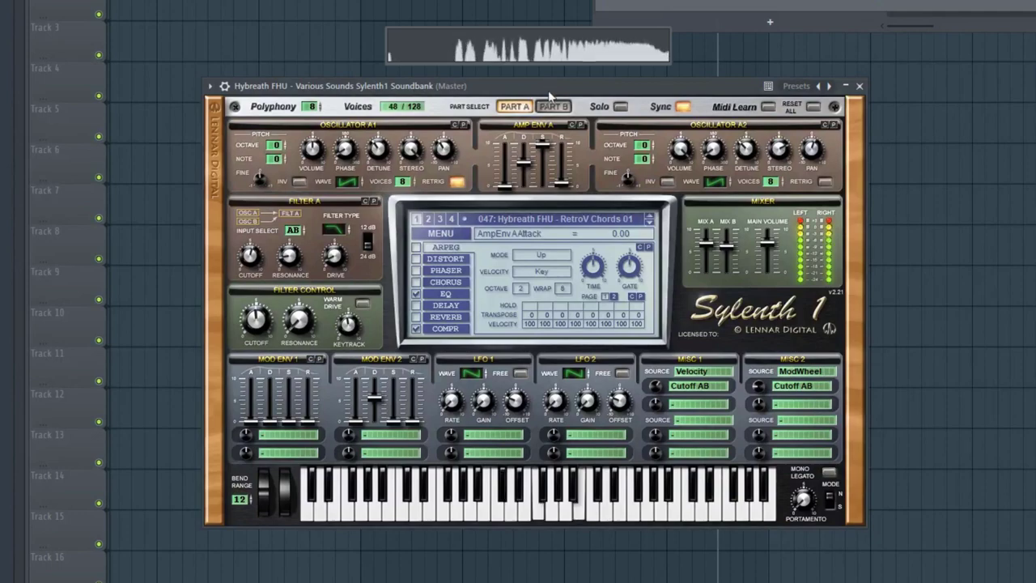
- Audition the preset Mike W. Bass 01 and the sub presets Sub 01, 02 and 03
left_click(576, 220)
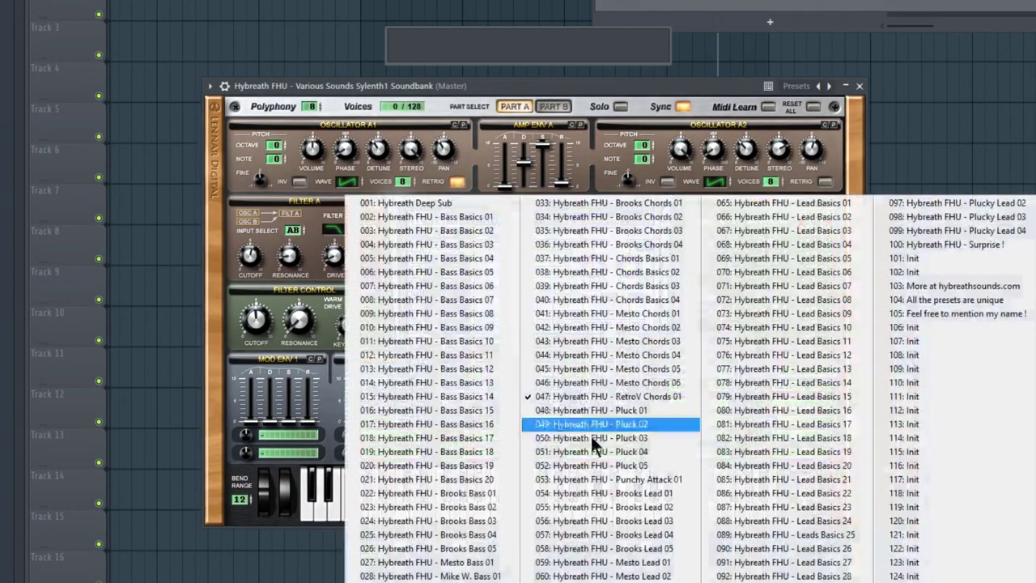
left_click(429, 576)
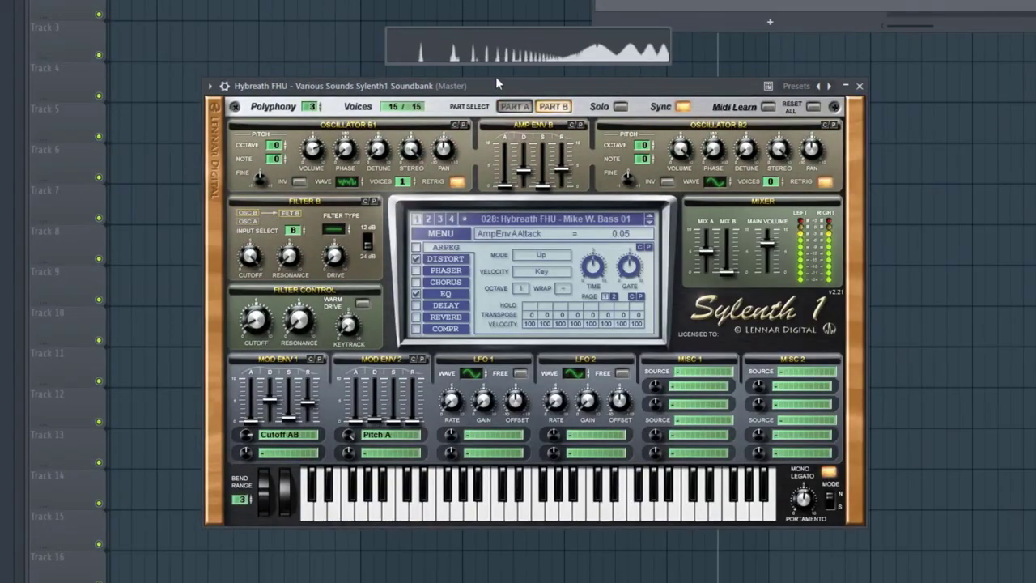
left_click(649, 222)
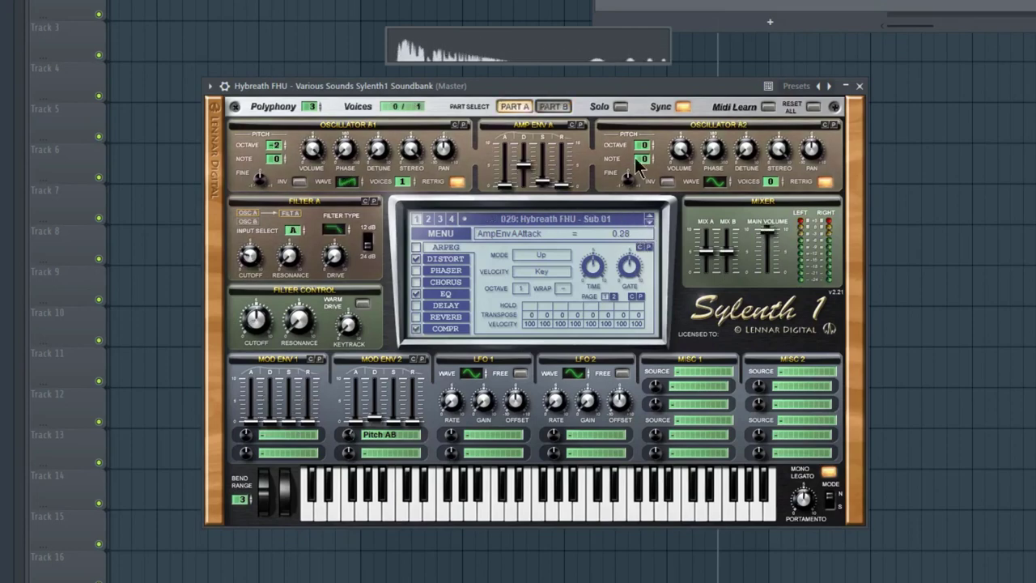
left_click(649, 222)
left_click(650, 222)
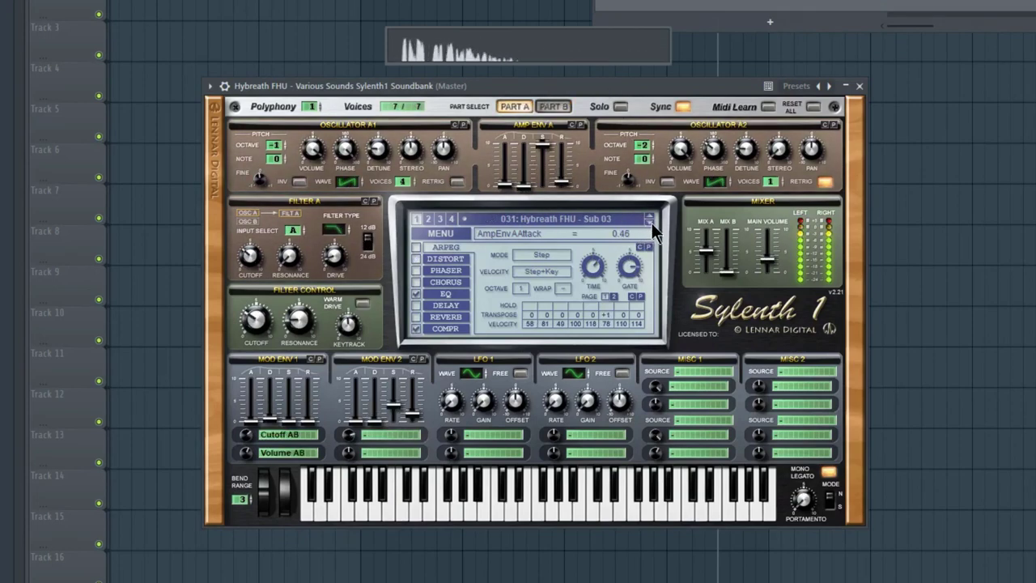
- Step from the sub presets through the Brooks Chords presets to Chords Basics 01
left_click(651, 223)
left_click(652, 224)
left_click(652, 224)
left_click(652, 223)
left_click(652, 223)
left_click(652, 223)
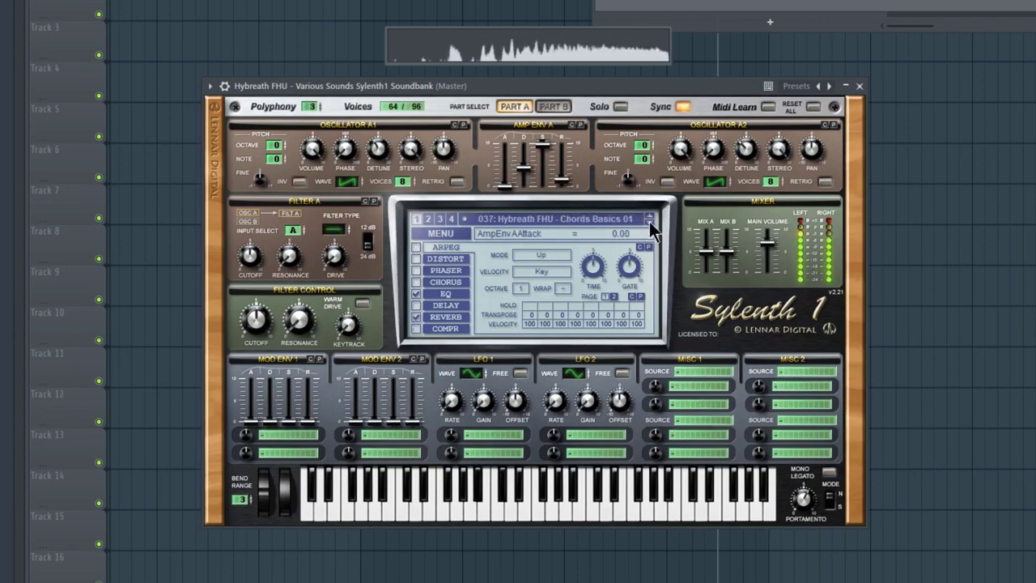
- Load and audition the presets Pluck 03, 04 and 05 and Punchy Attack 01
left_click(628, 222)
left_click(647, 426)
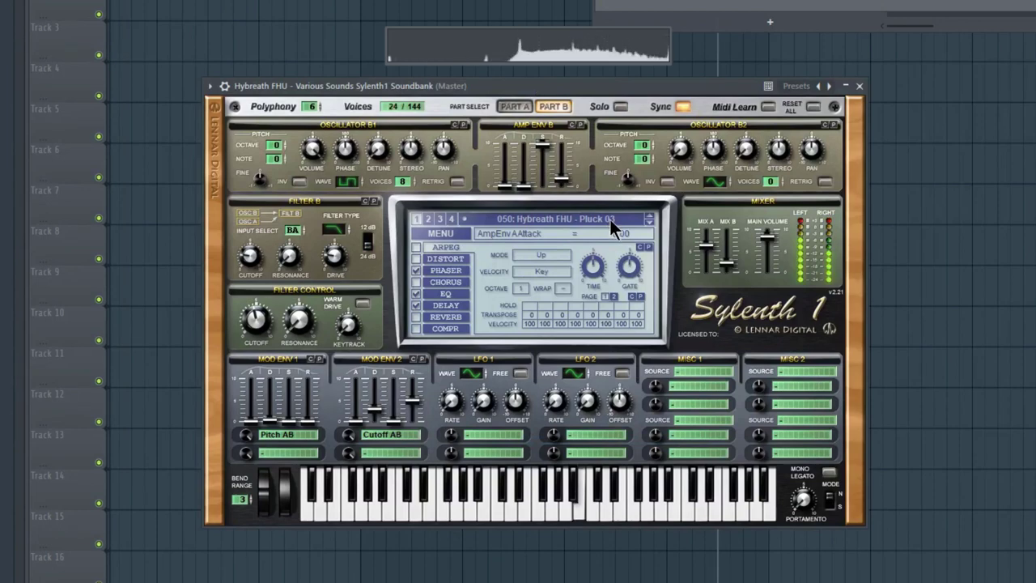
left_click(649, 224)
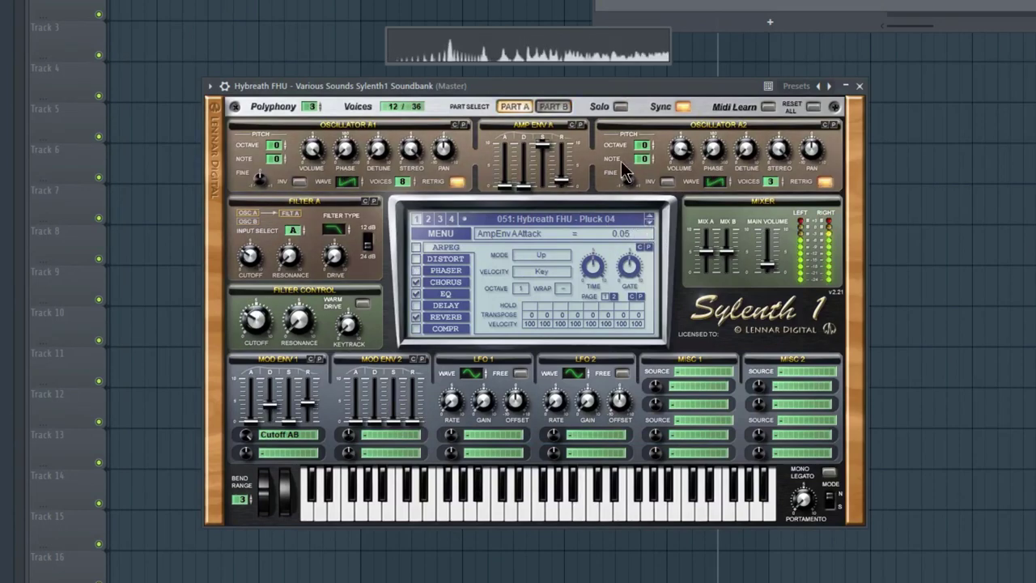
left_click(649, 222)
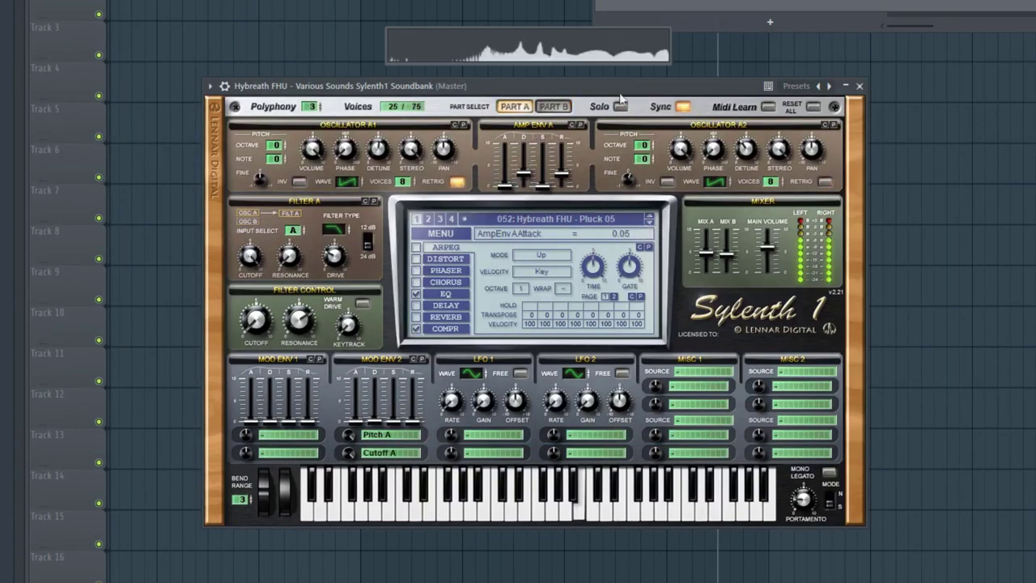
left_click(610, 219)
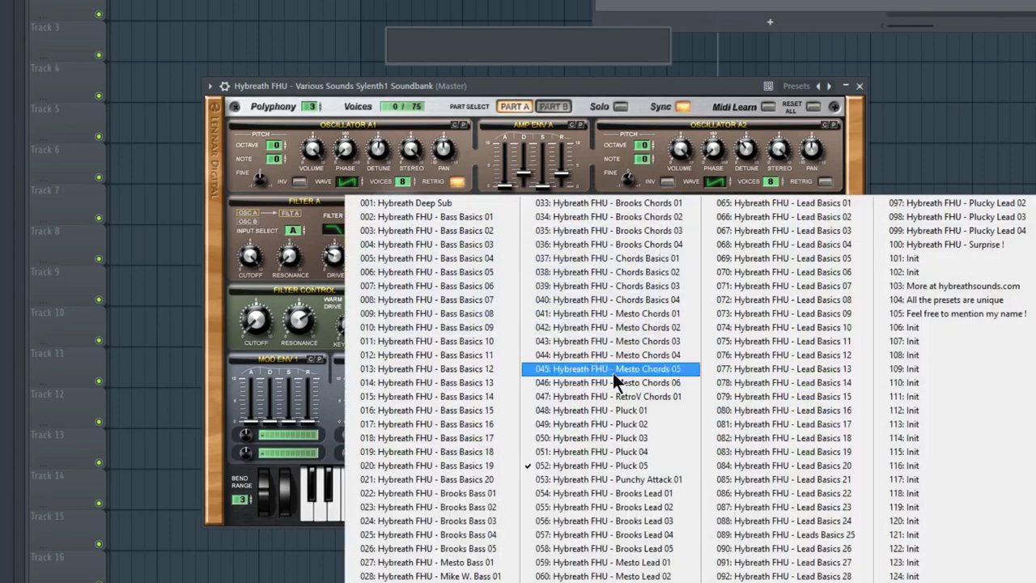
left_click(622, 478)
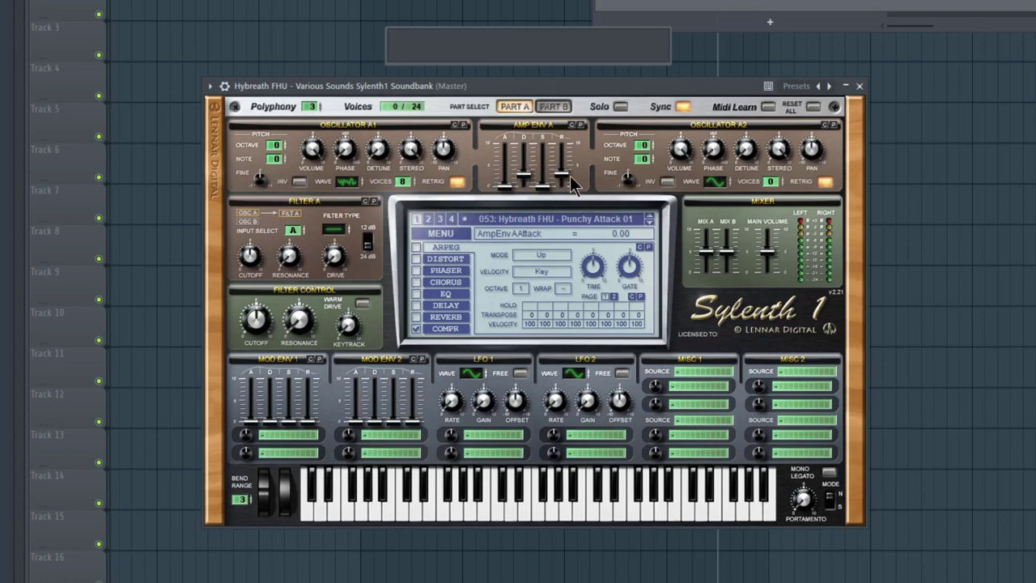
- Audition the Brooks Lead presets from Brooks Lead 01 to Brooks Lead 04
left_click(553, 107)
left_click(554, 108)
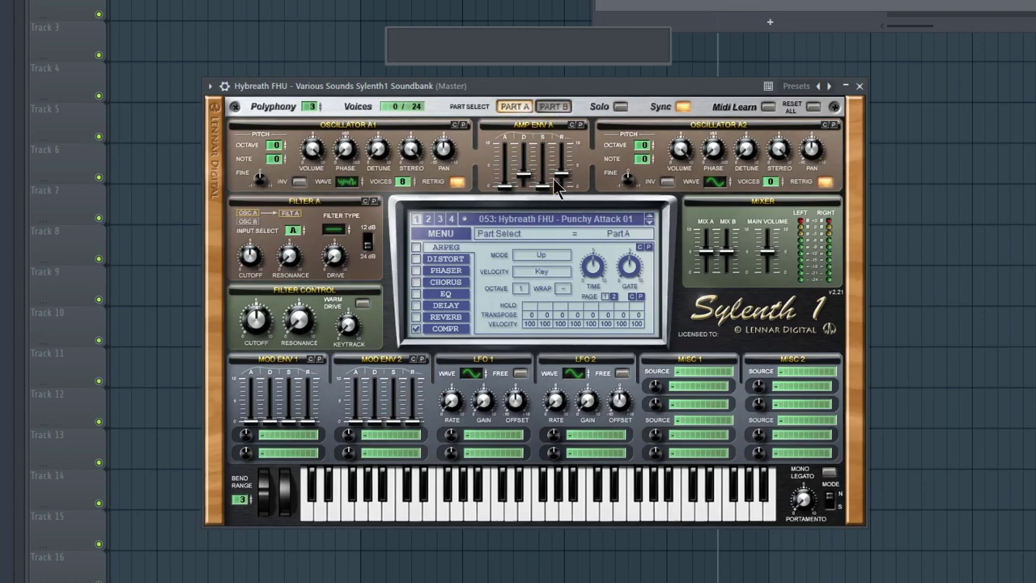
double_click(649, 222)
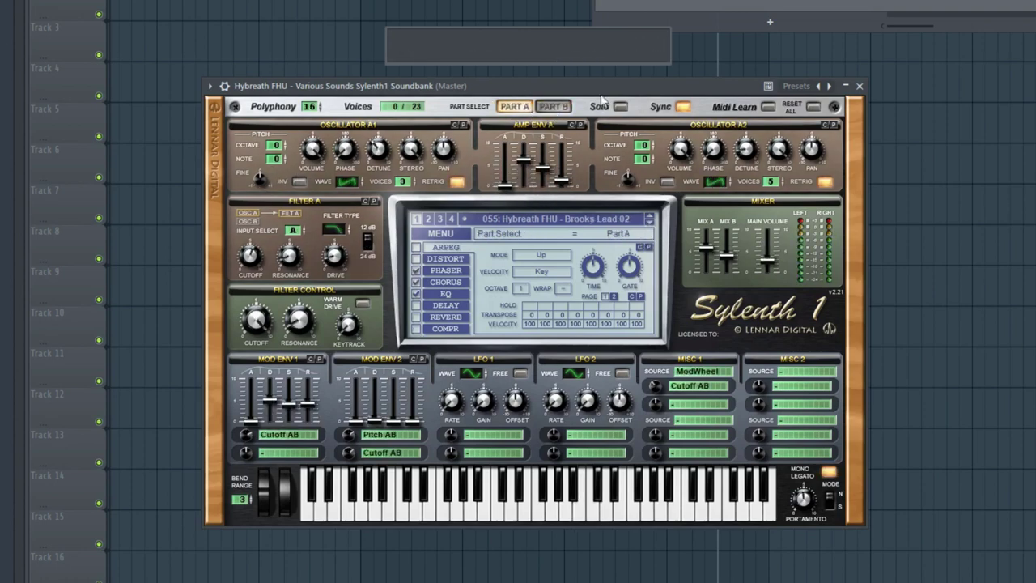
left_click(649, 215)
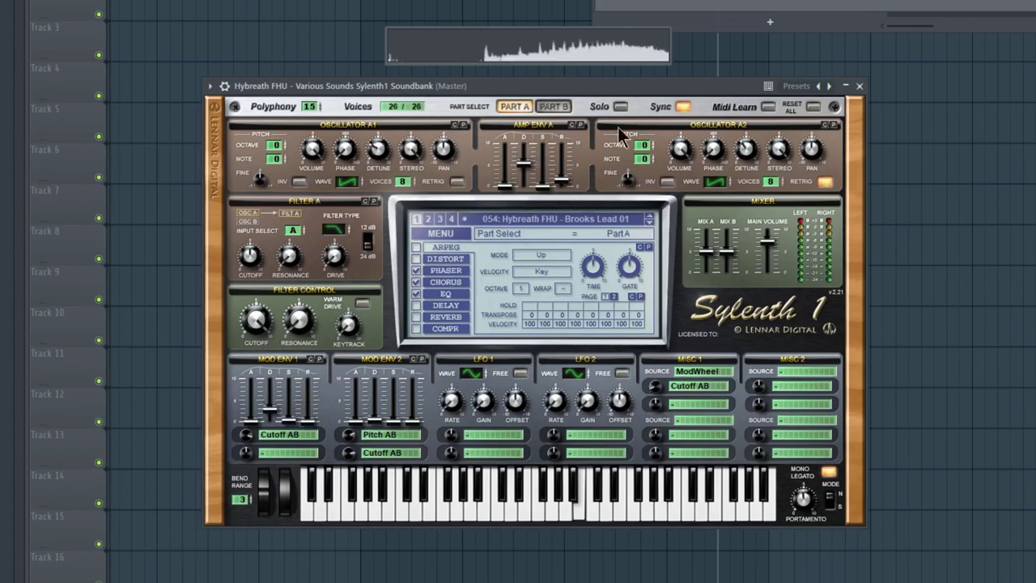
double_click(649, 221)
left_click(649, 221)
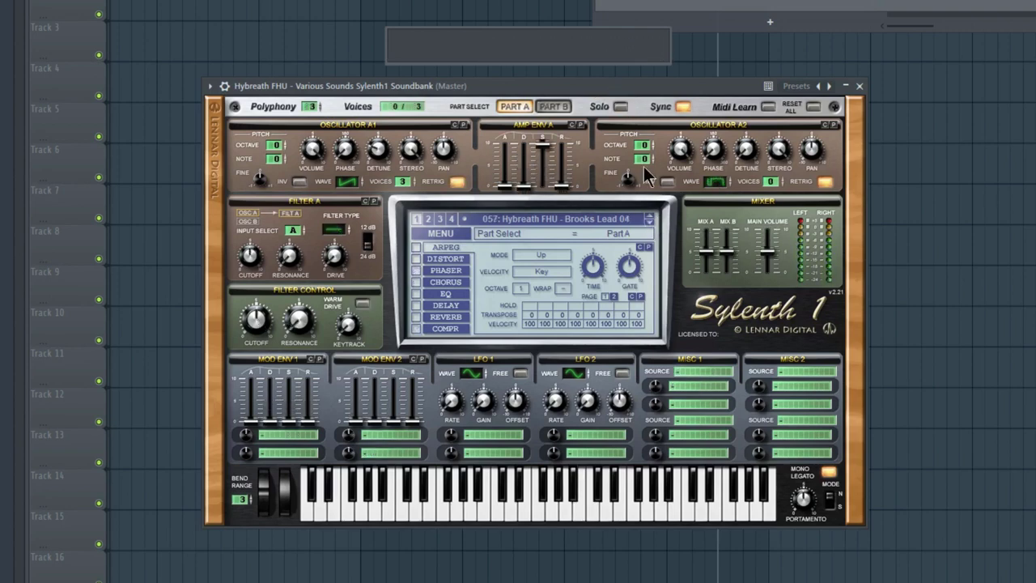
- Step on to the Mesto Lead presets and audition them from Mesto Lead 01 to Mesto Lead 05
left_click(650, 221)
left_click(650, 222)
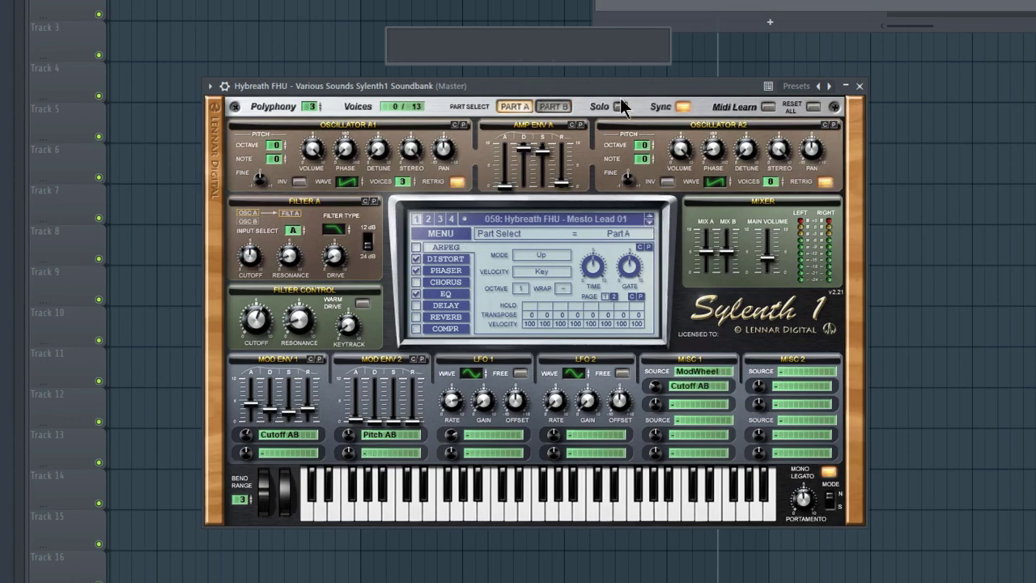
left_click(650, 222)
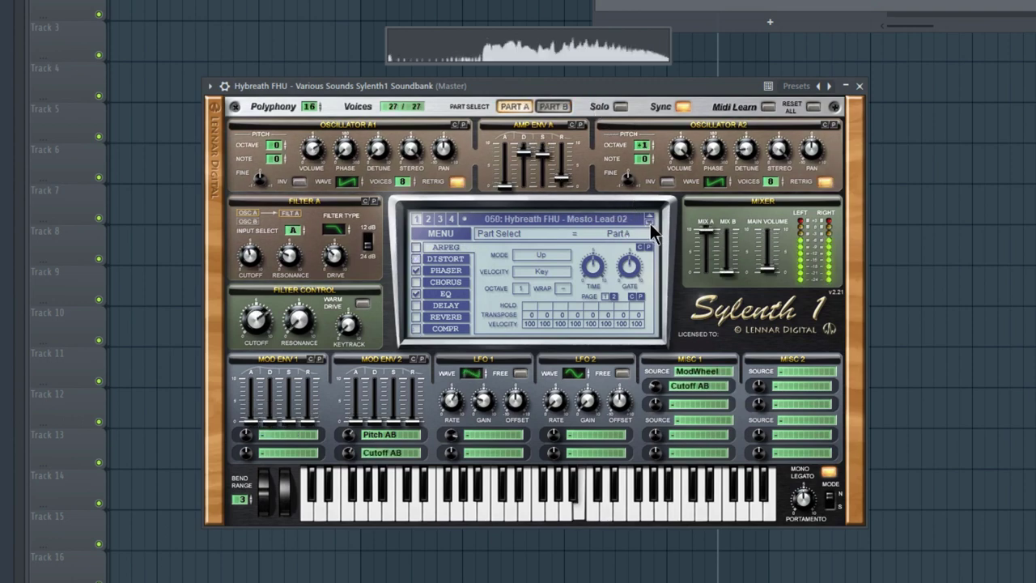
left_click(650, 222)
left_click(650, 222)
left_click(650, 221)
left_click(650, 222)
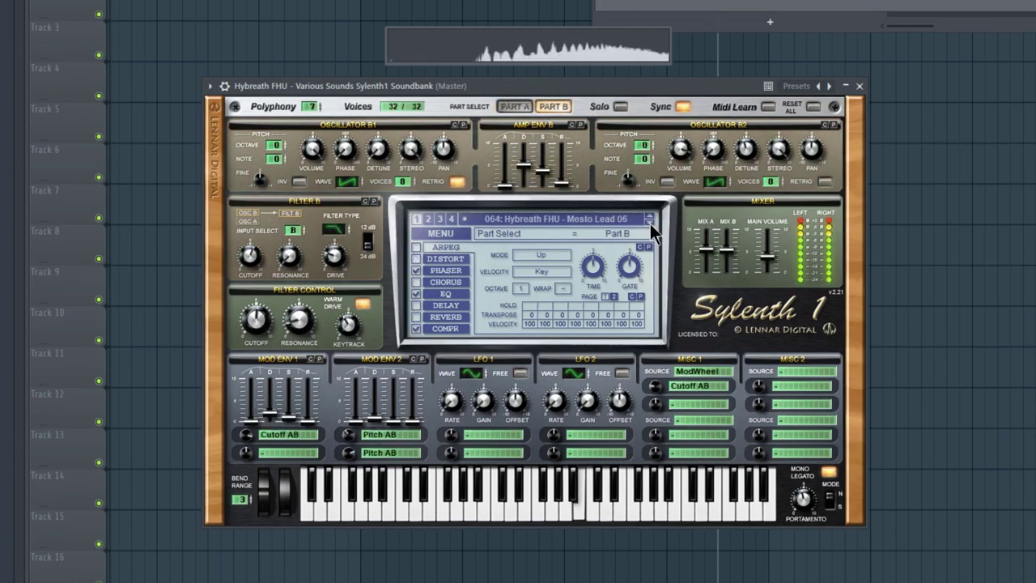
- Audition the Lead Basics presets up to Lead Basics 06
left_click(650, 222)
left_click(650, 222)
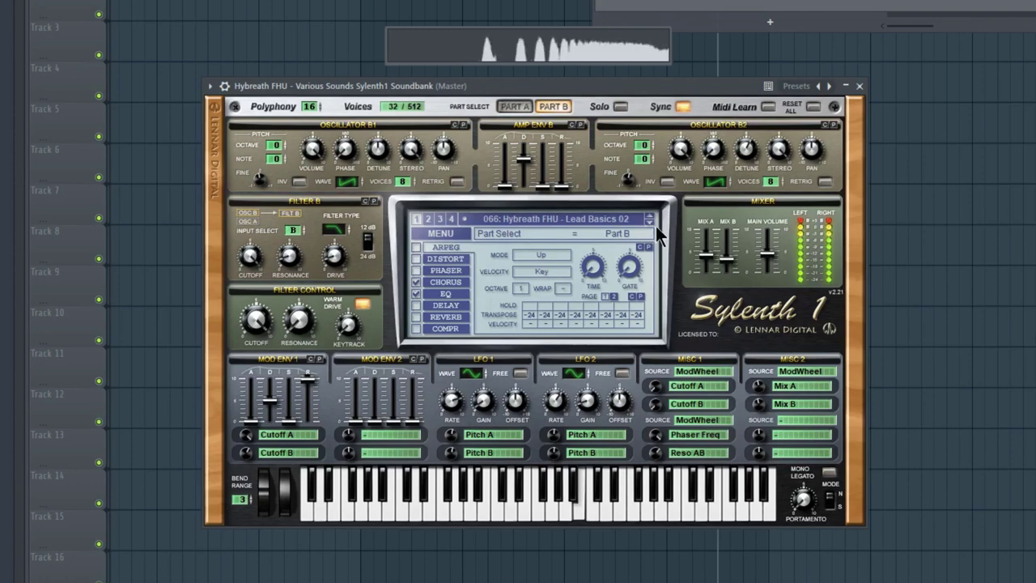
left_click(652, 222)
left_click(651, 222)
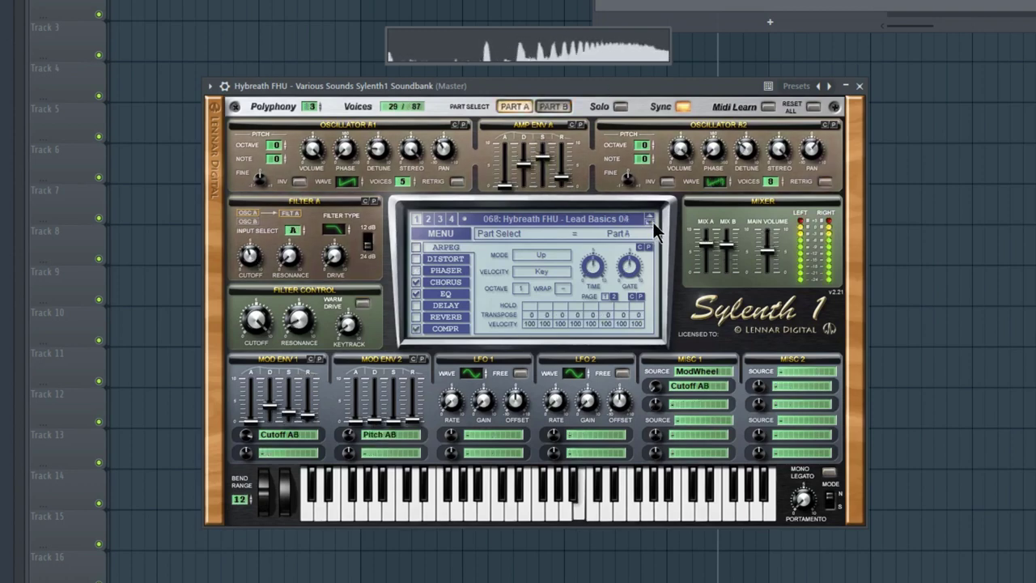
left_click(648, 221)
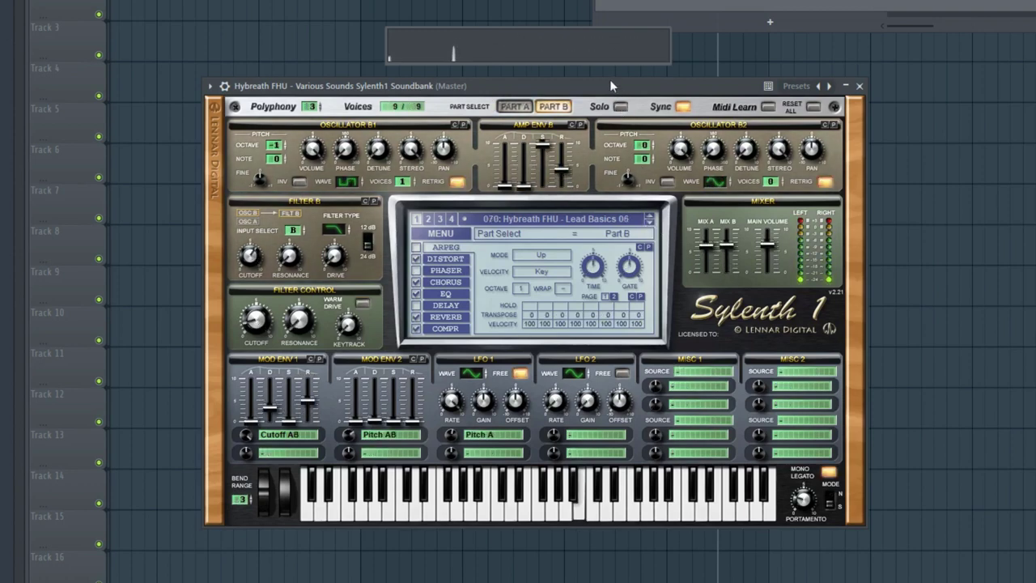
left_click(619, 81)
right_click(622, 81)
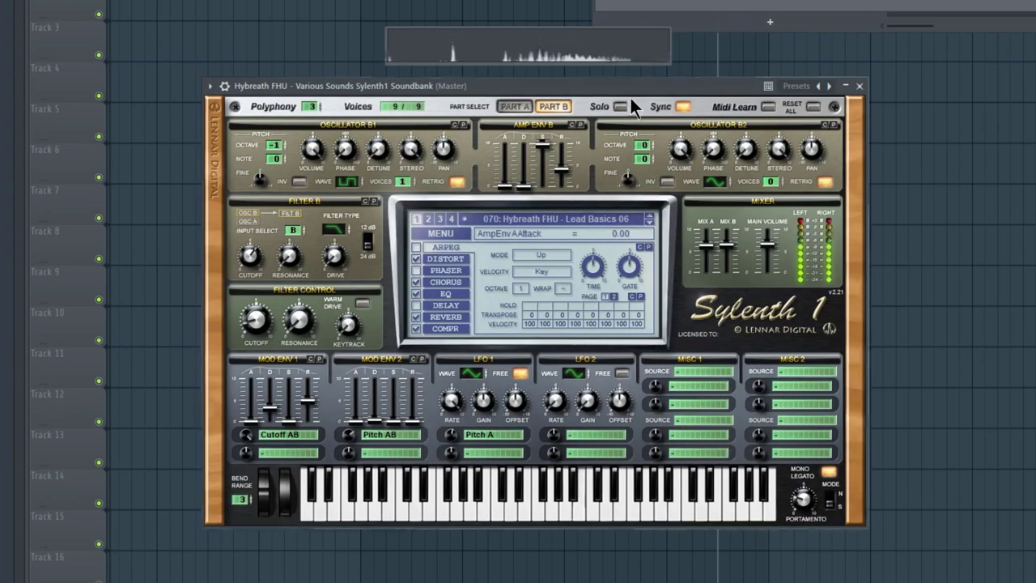
- Load and audition the presets Lead Basics 07 through Lead Basics 11
left_click(649, 222)
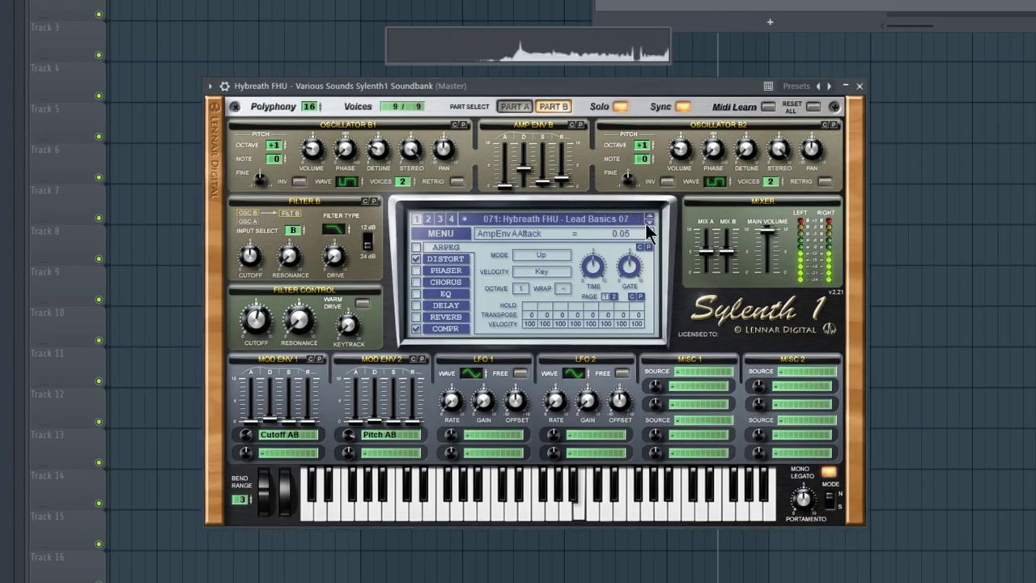
left_click(649, 222)
left_click(649, 222)
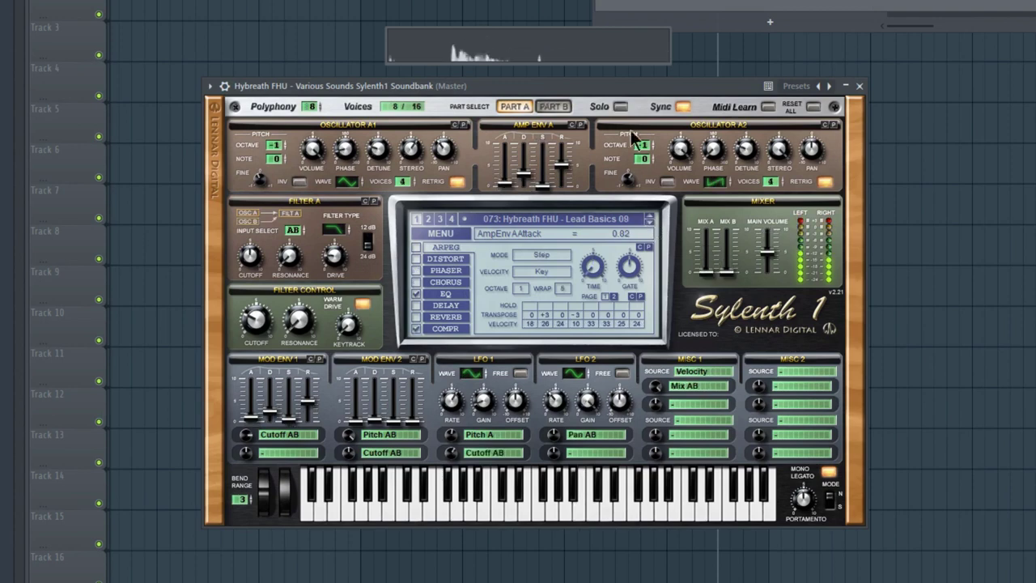
left_click(649, 222)
left_click(649, 222)
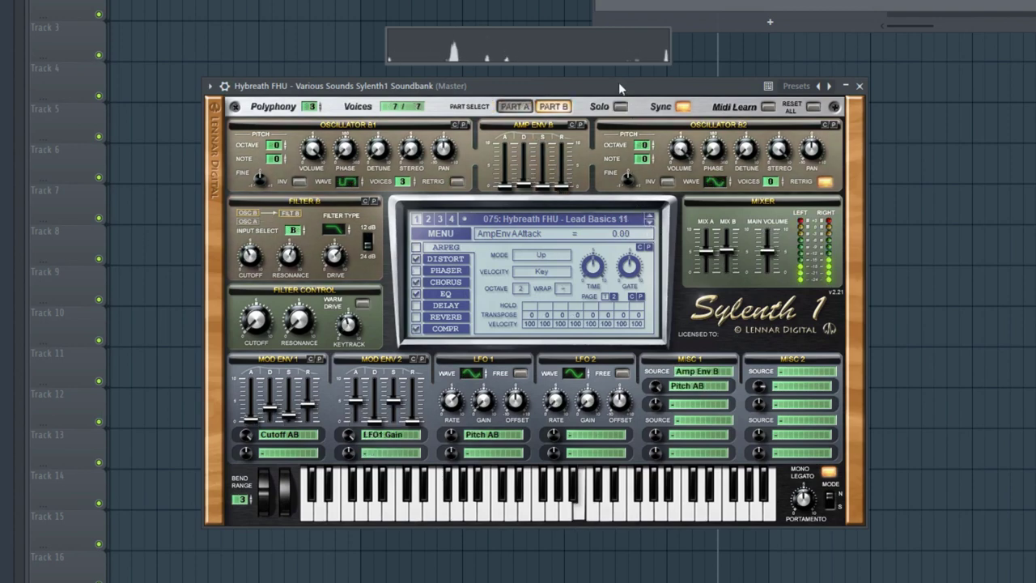
- Return to Lead Basics 10 and audition the presets from there up to Lead Basics 14
left_click(649, 217)
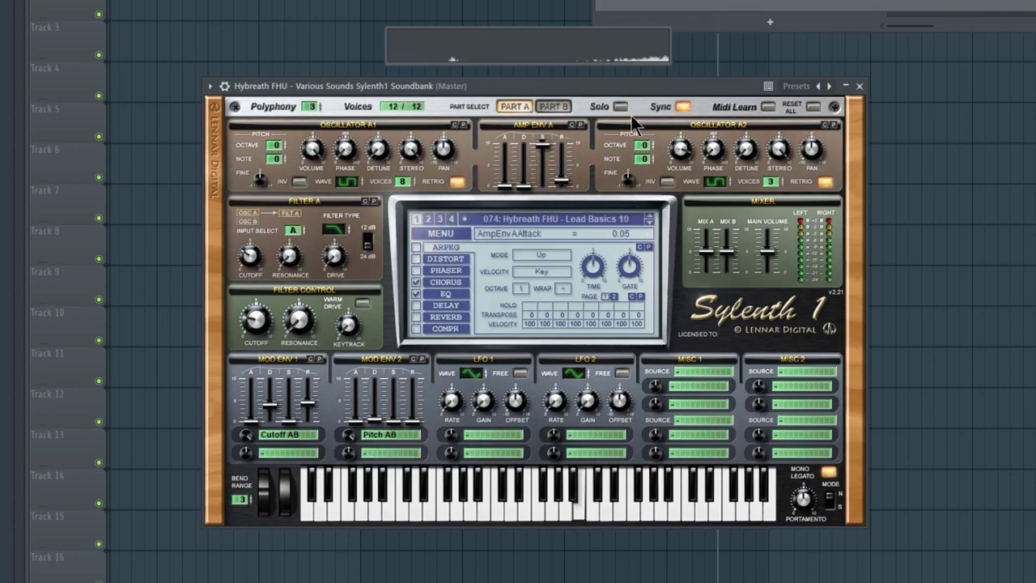
left_click(649, 223)
left_click(649, 223)
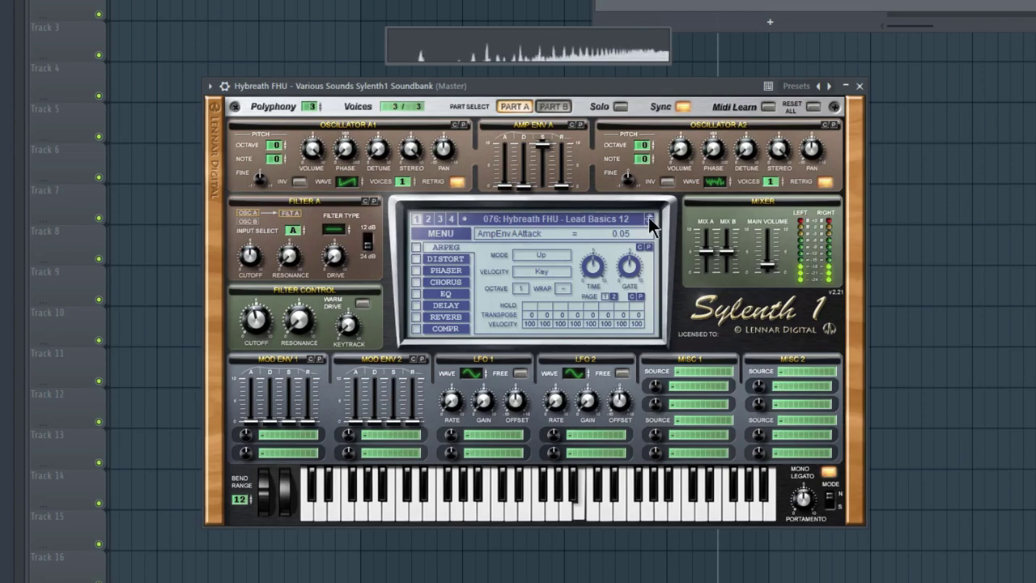
left_click(649, 223)
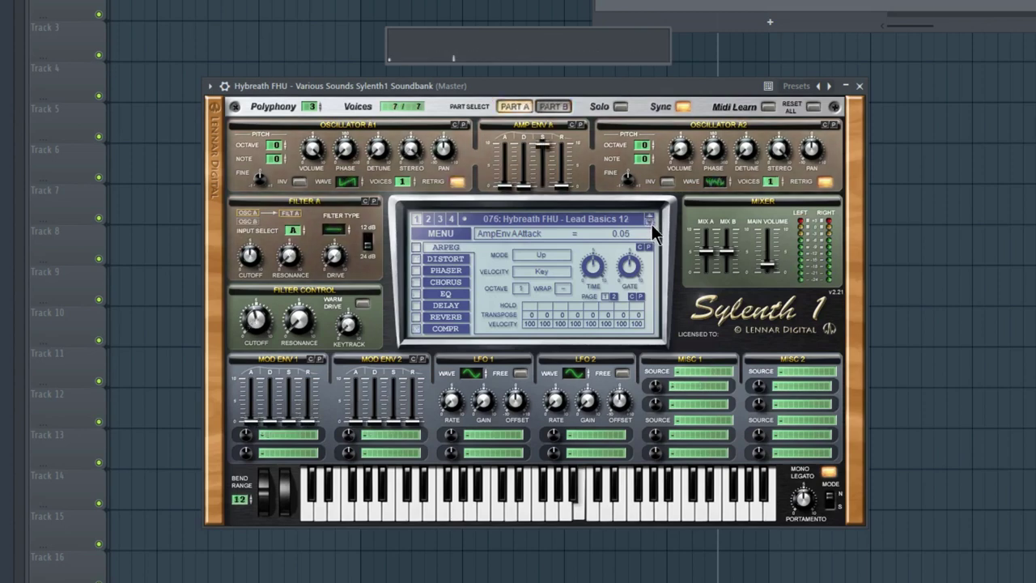
left_click(650, 224)
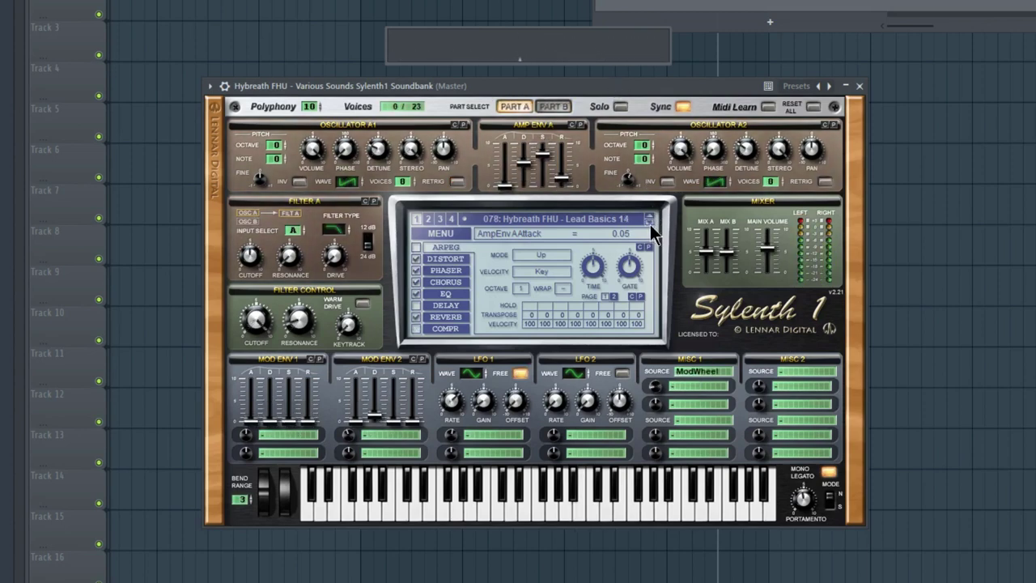
- Load Lead Basics 16 from the preset list and audition the presets up to Lead Basics 19
left_click(623, 225)
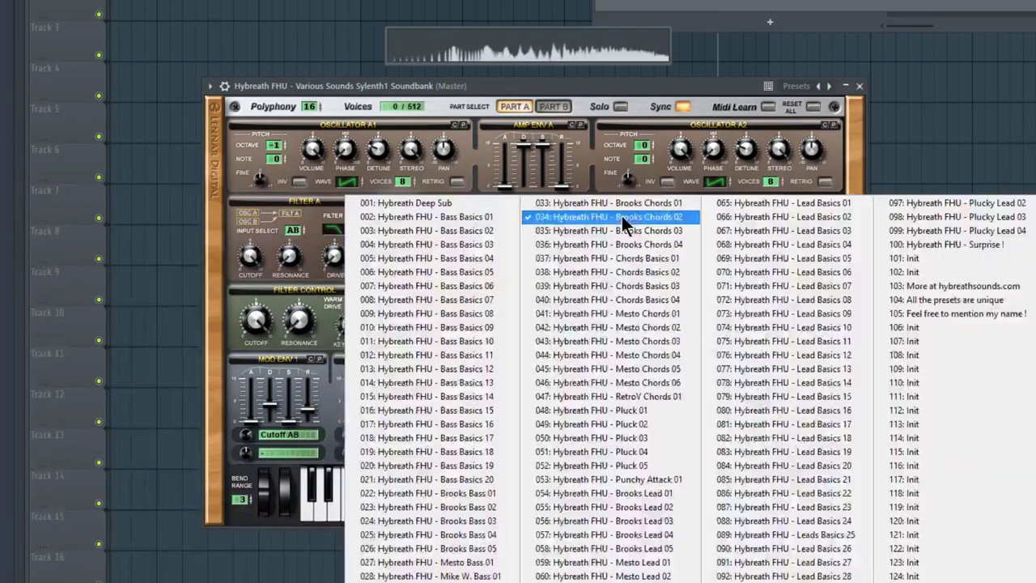
left_click(624, 220)
left_click(627, 227)
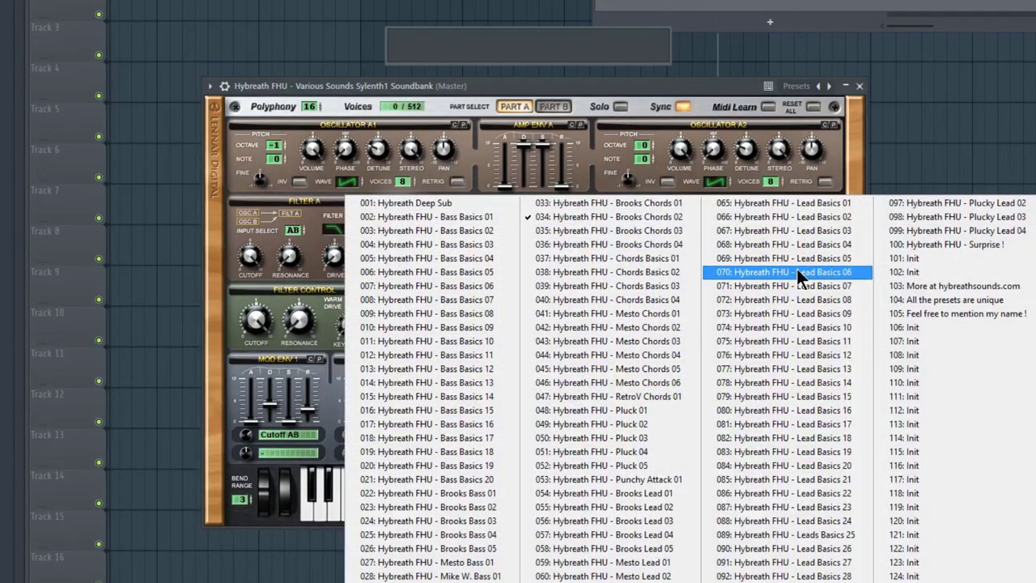
left_click(842, 410)
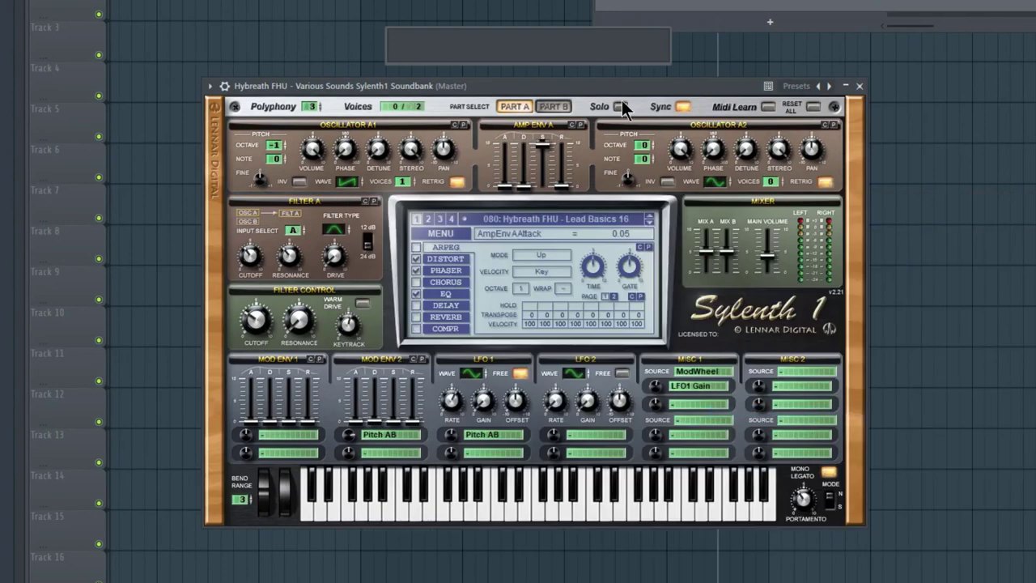
left_click(649, 222)
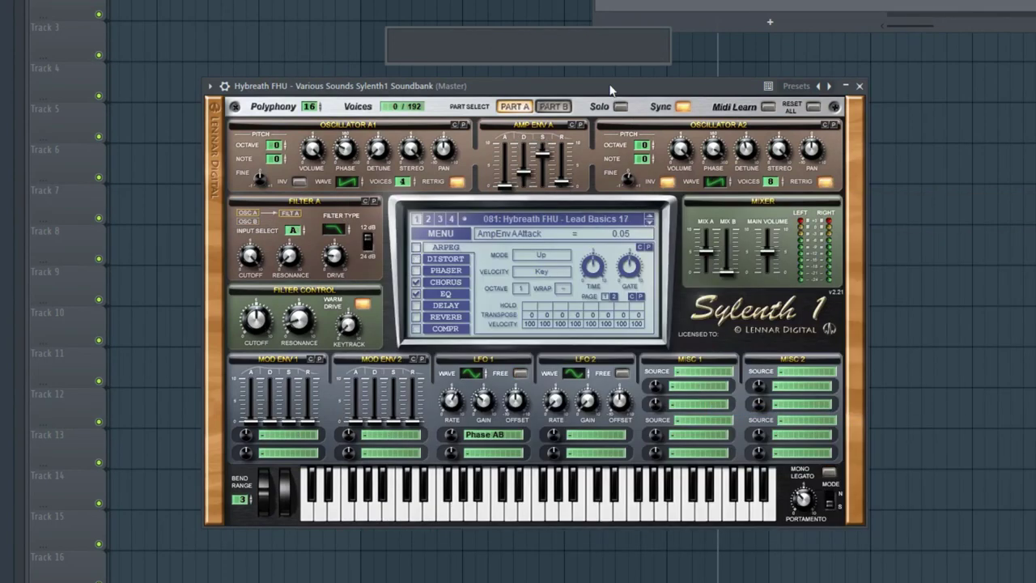
left_click(649, 223)
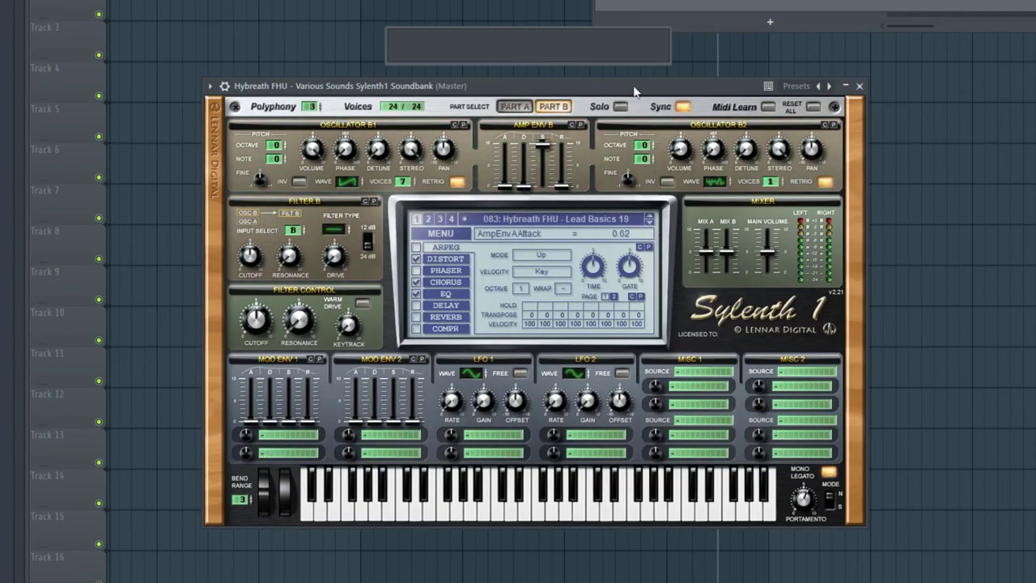
- Load Lead Basics 28 from the preset list and audition the presets up to Lead Basics 31
left_click(648, 221)
left_click(625, 216)
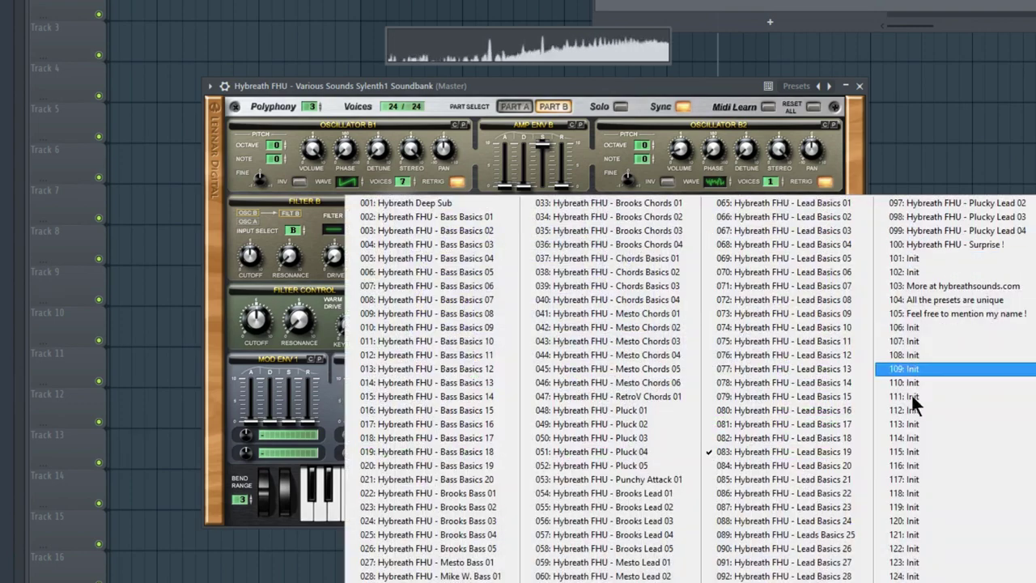
left_click(781, 580)
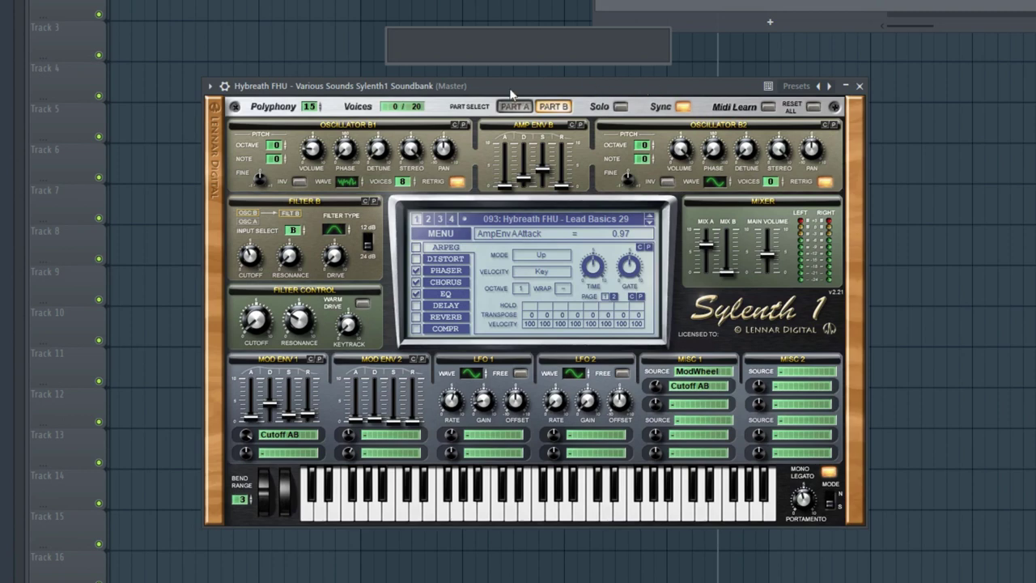
left_click_drag(511, 92, 536, 95)
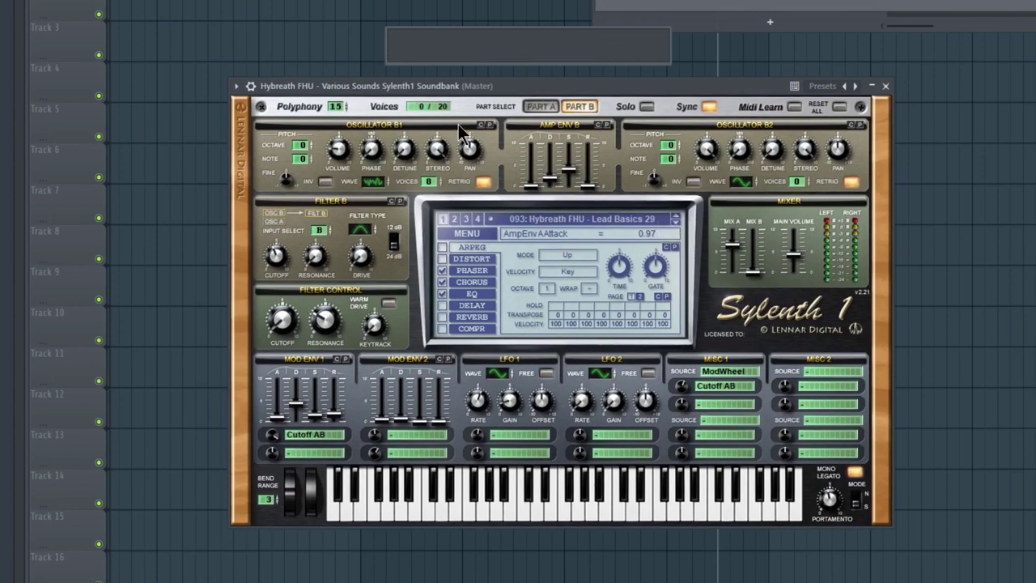
left_click(462, 96)
left_click(675, 223)
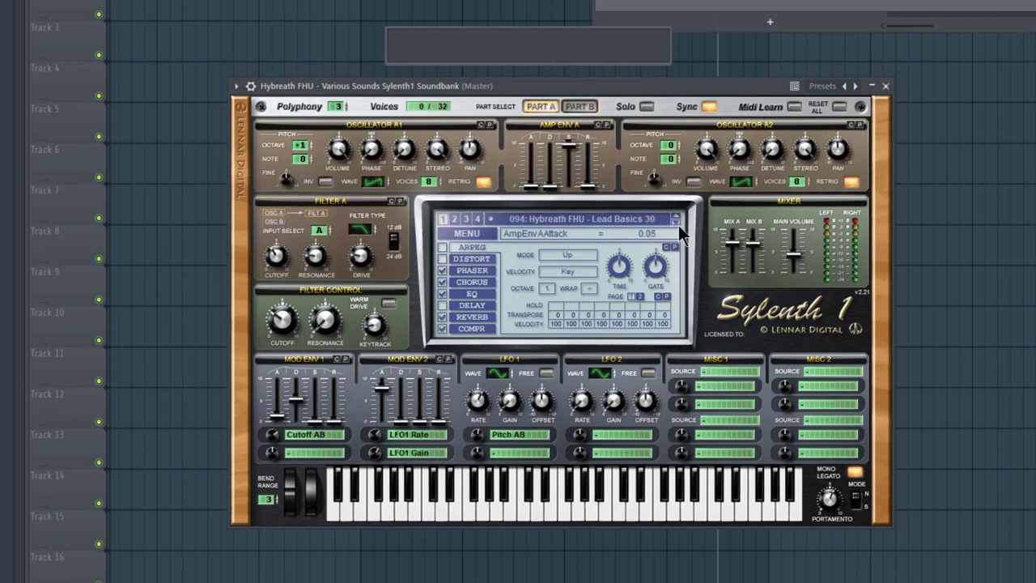
left_click(678, 224)
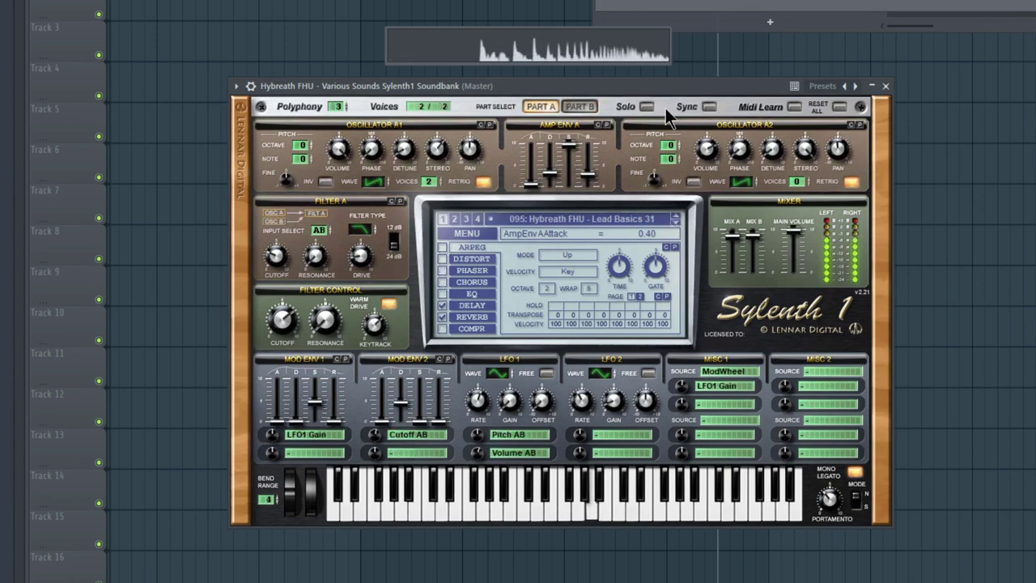
- Load and audition the presets Plucky Lead 01, 02 and 03
left_click(675, 221)
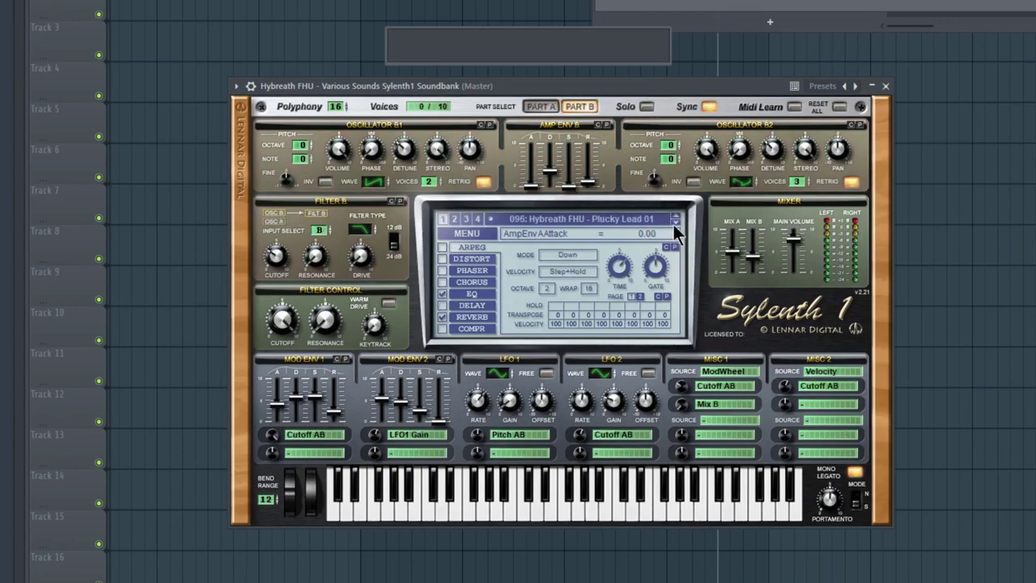
left_click(649, 215)
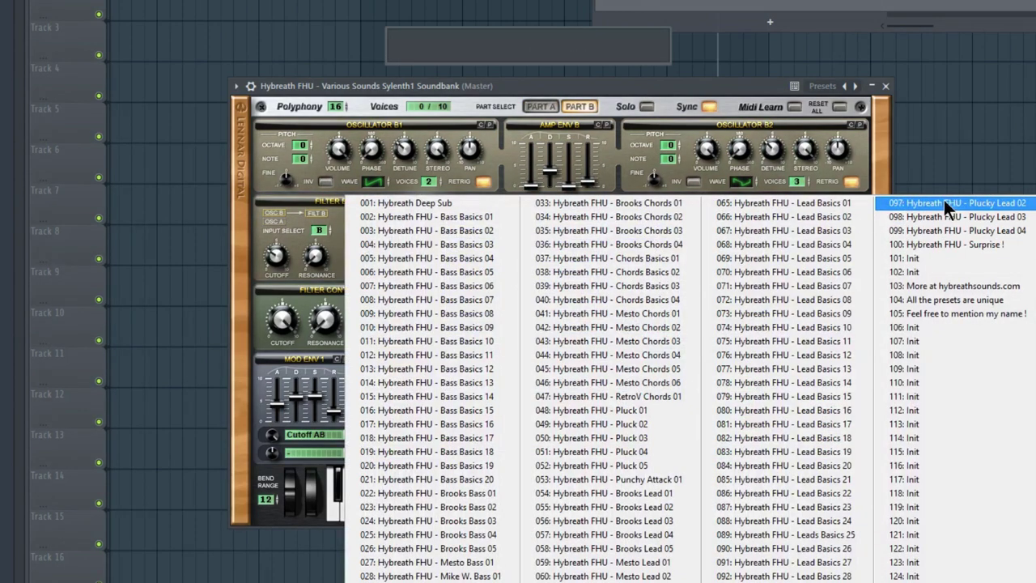
left_click(693, 95)
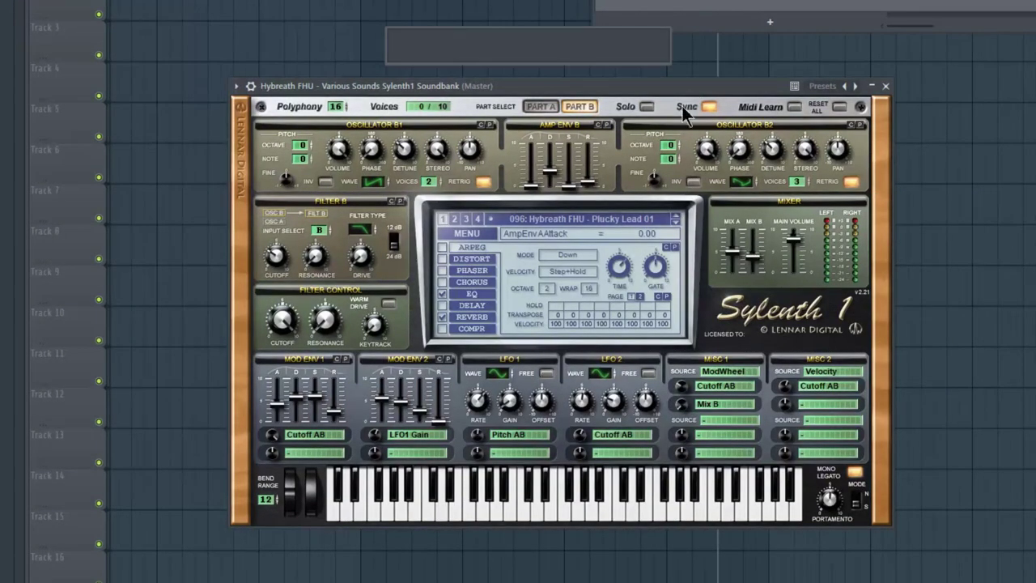
left_click(675, 221)
left_click(676, 222)
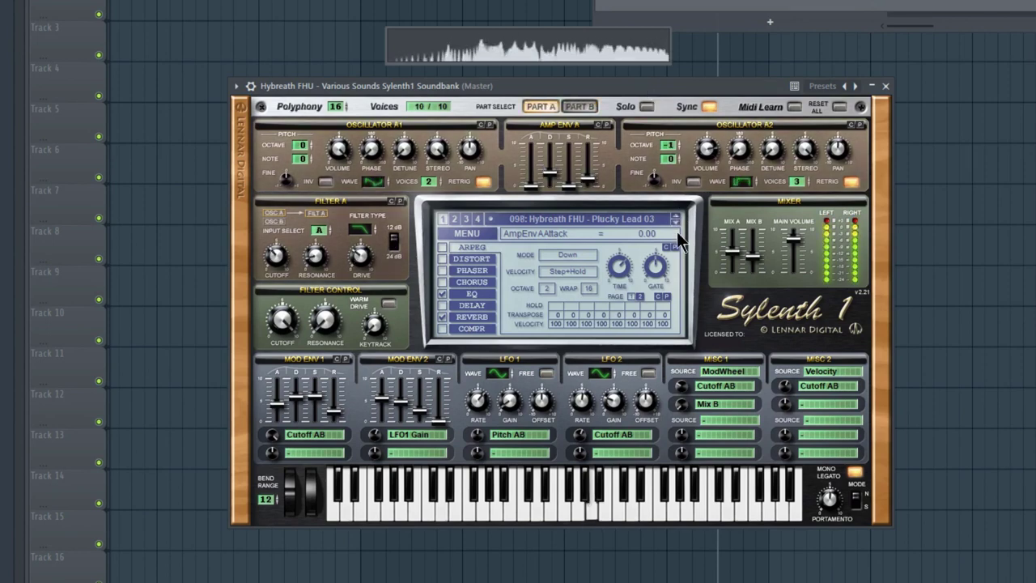
- Audition the presets Plucky Lead 04 and Surprise !, and close the Various Sounds soundbank's synth window
left_click(677, 223)
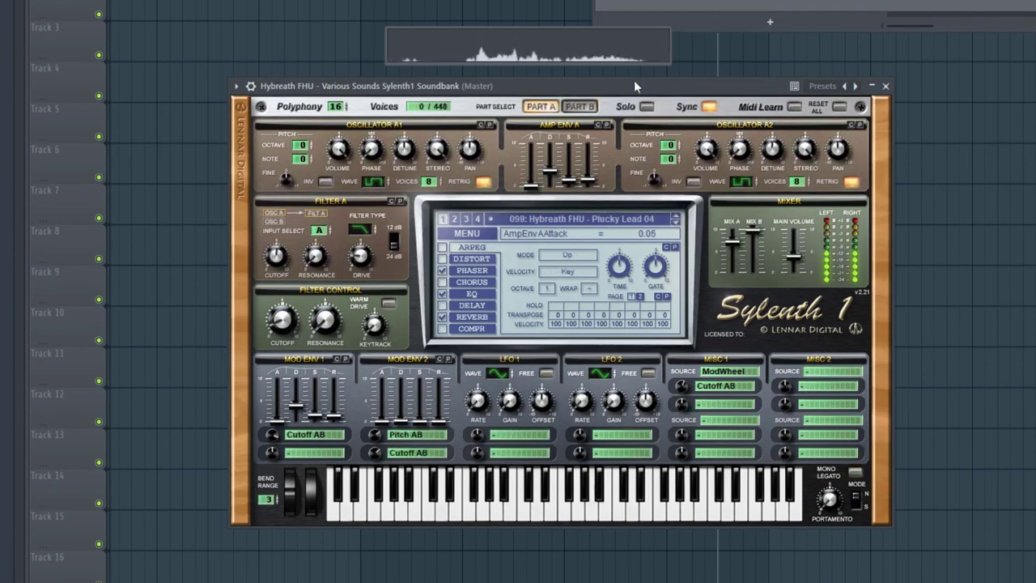
left_click(676, 224)
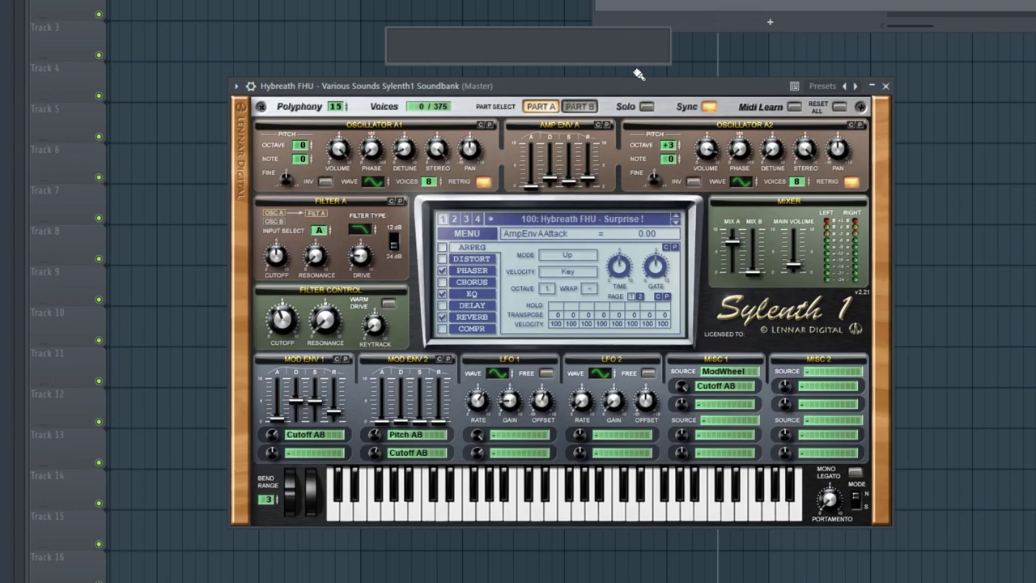
left_click(886, 86)
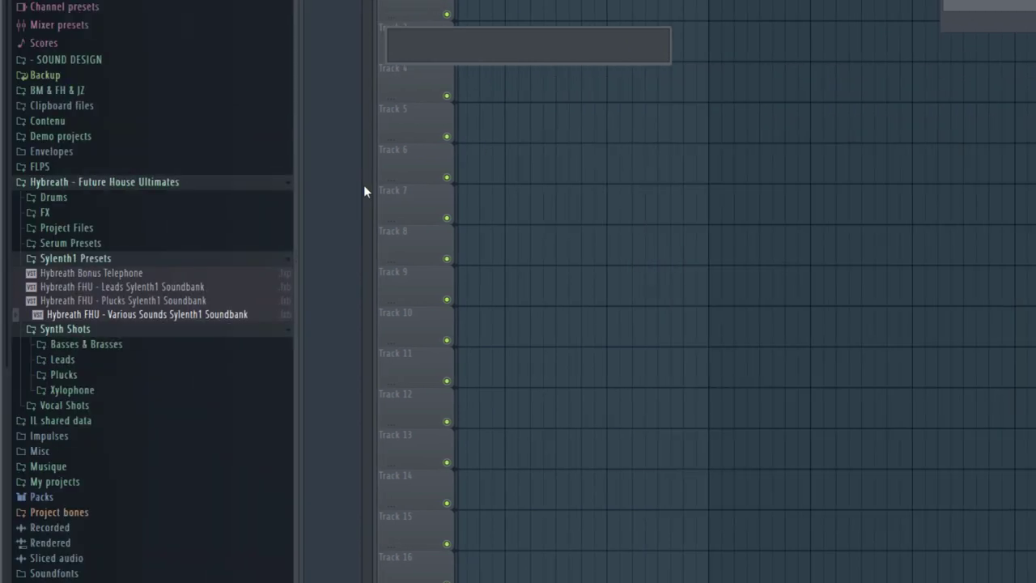
- Load the Hybreath FHU Plucks Sylenth1 Soundbank from the Sylenth1 Presets folder
left_click(76, 258)
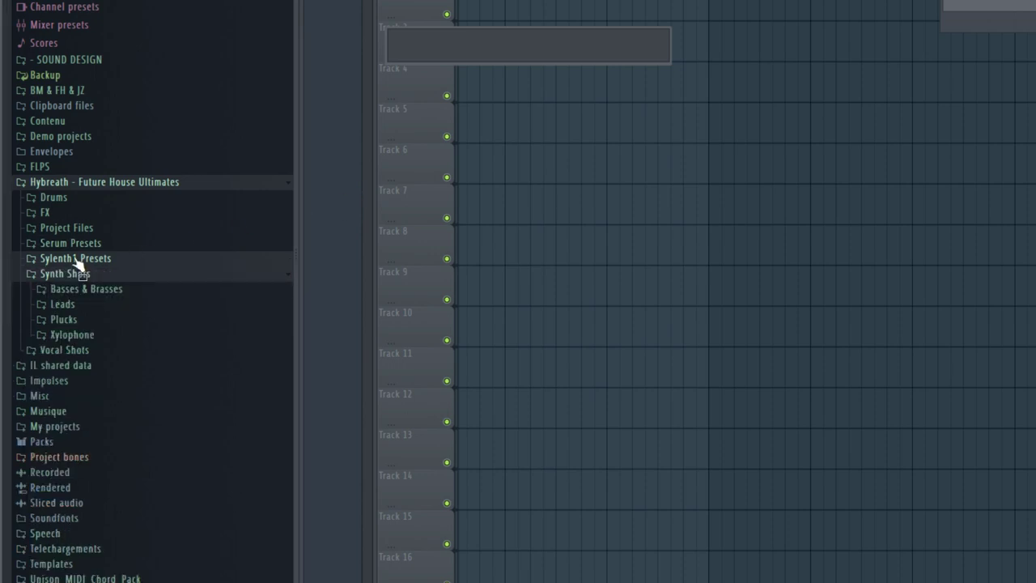
left_click(75, 259)
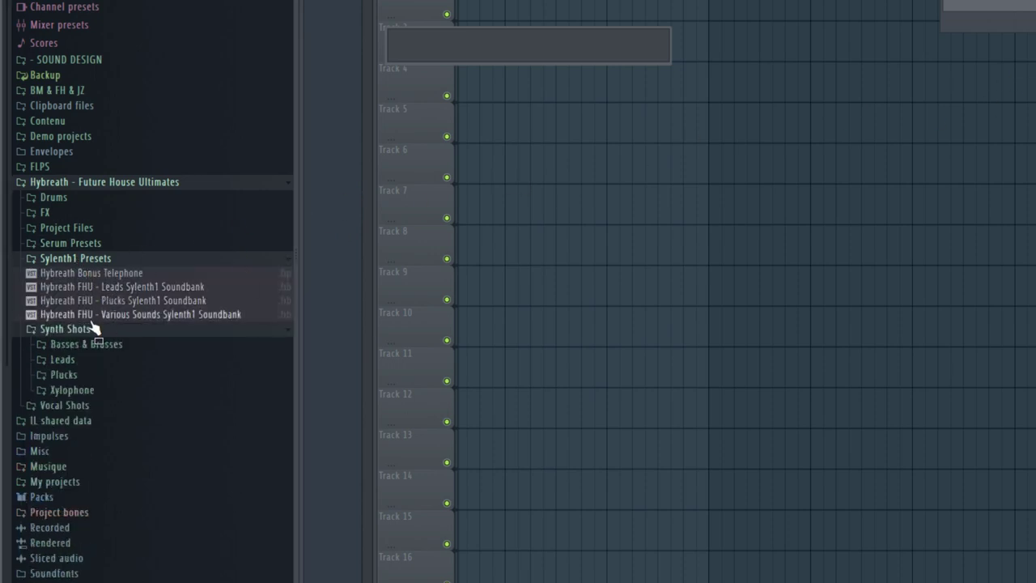
left_click_drag(116, 307, 113, 305)
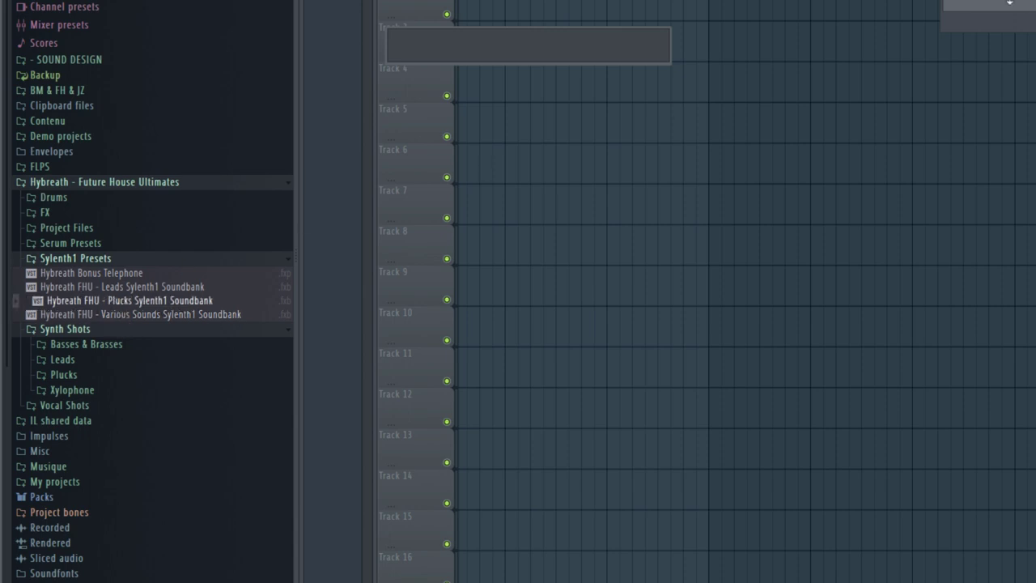
left_click_drag(388, 32, 389, 32)
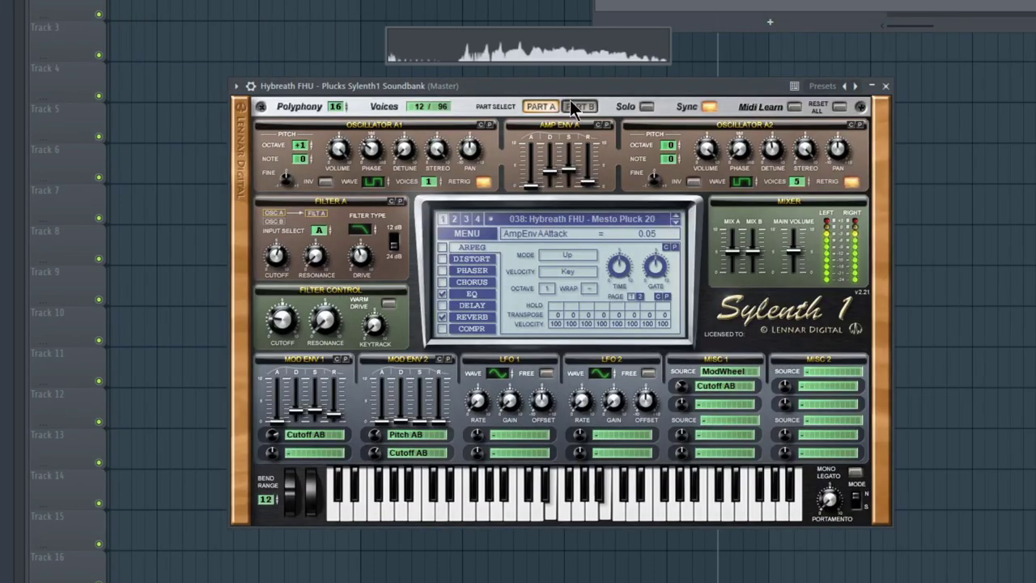
- Load and audition the presets Crispy Pluck 03, Future Pluck 04 and Mesto Pluck 03
left_click(623, 224)
left_click(616, 226)
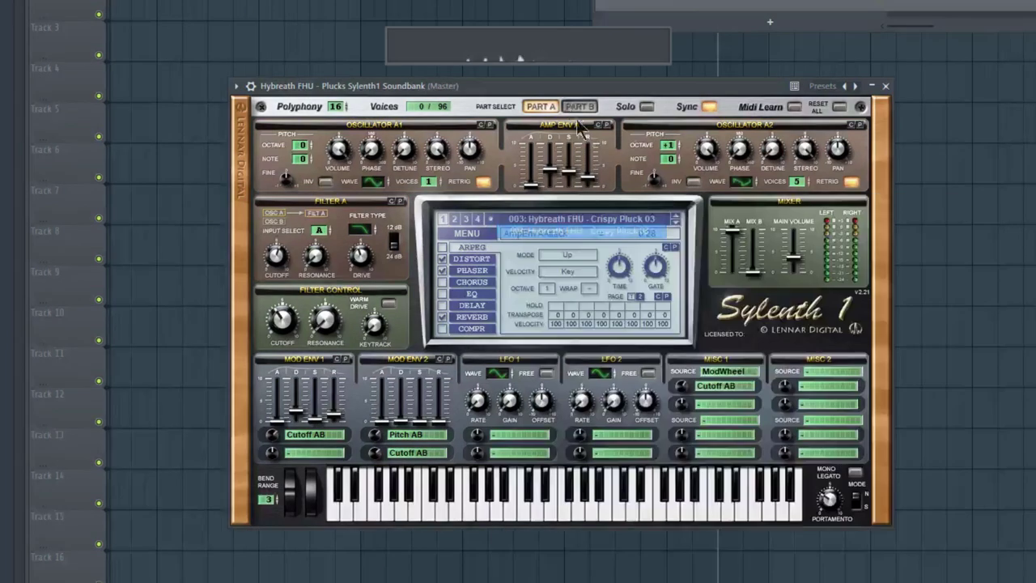
left_click(611, 218)
left_click(610, 326)
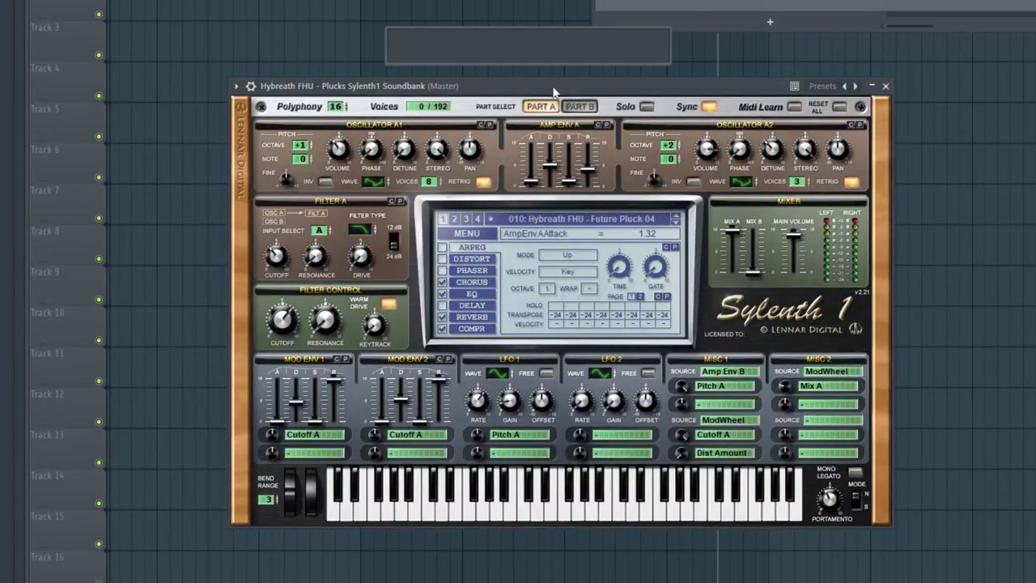
left_click(607, 218)
left_click(571, 444)
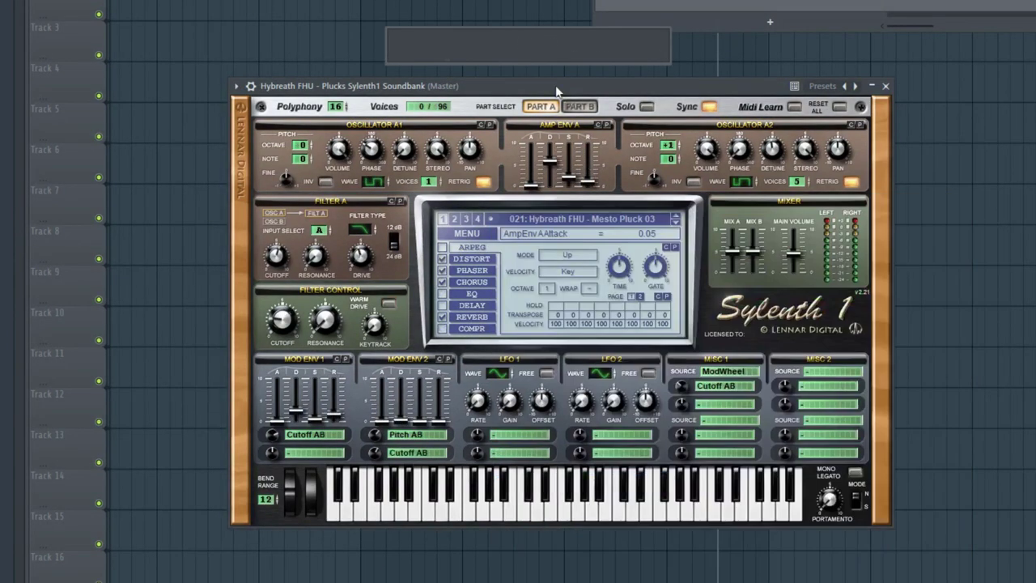
- Audition the presets Tight Pluck 03 to Tight Pluck 06 and view the soundbank's full preset list
left_click(609, 217)
left_click(673, 255)
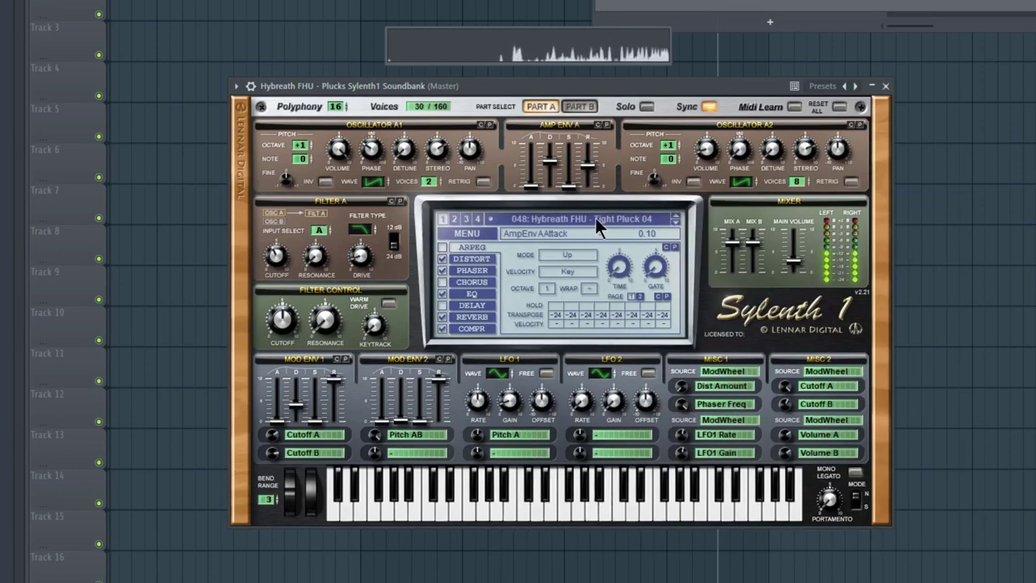
left_click(675, 216)
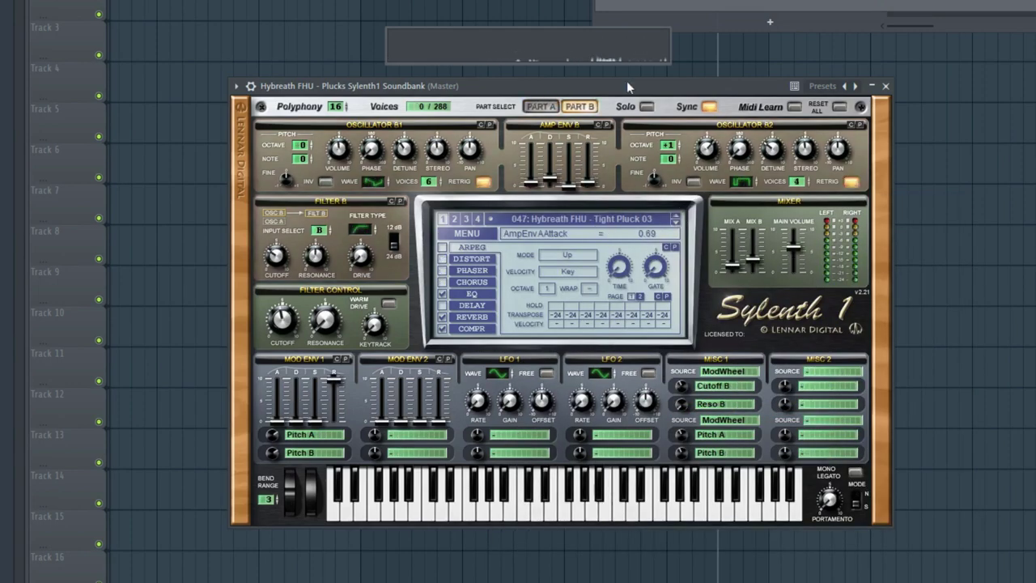
left_click(671, 222)
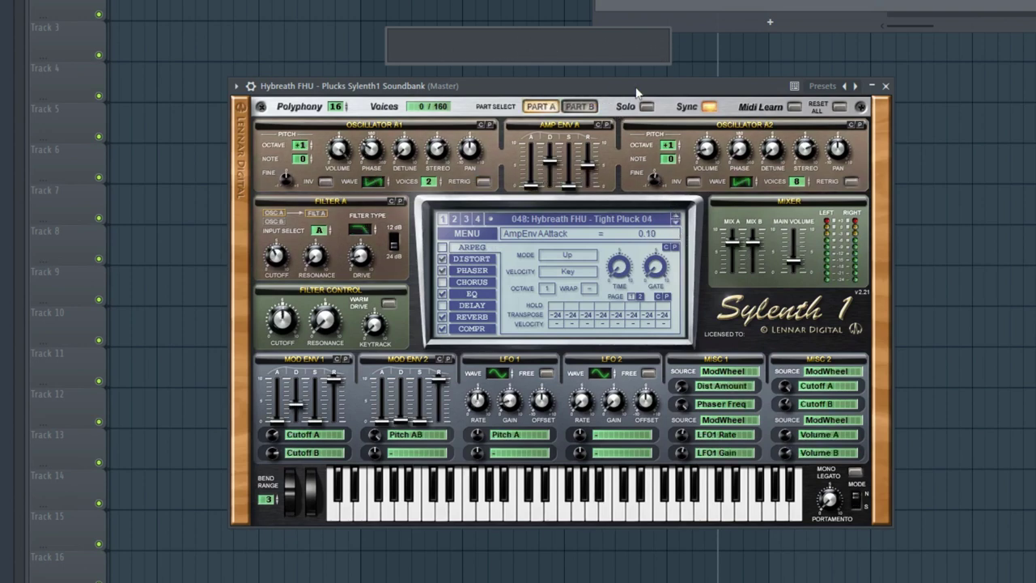
left_click(675, 221)
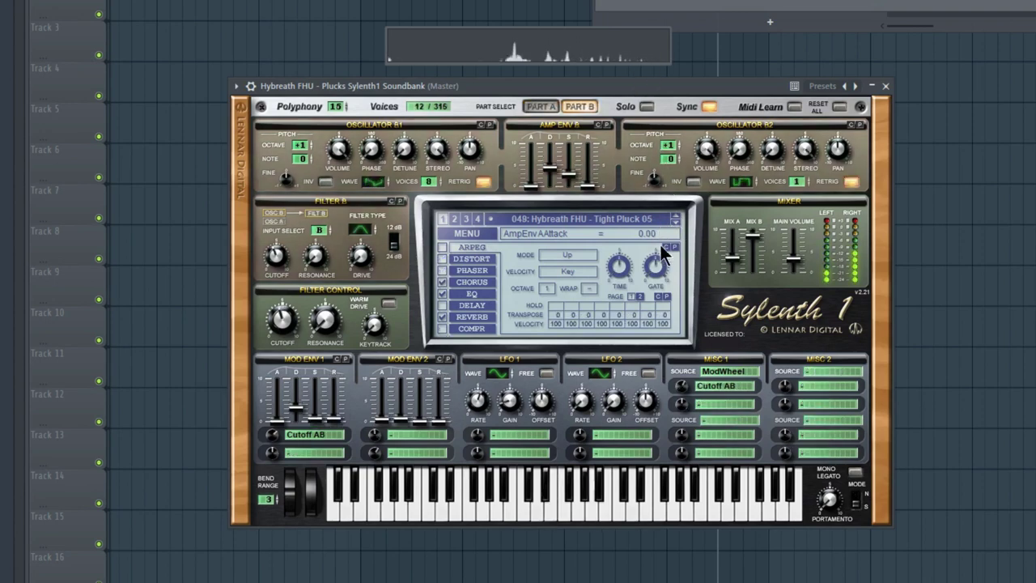
left_click(677, 222)
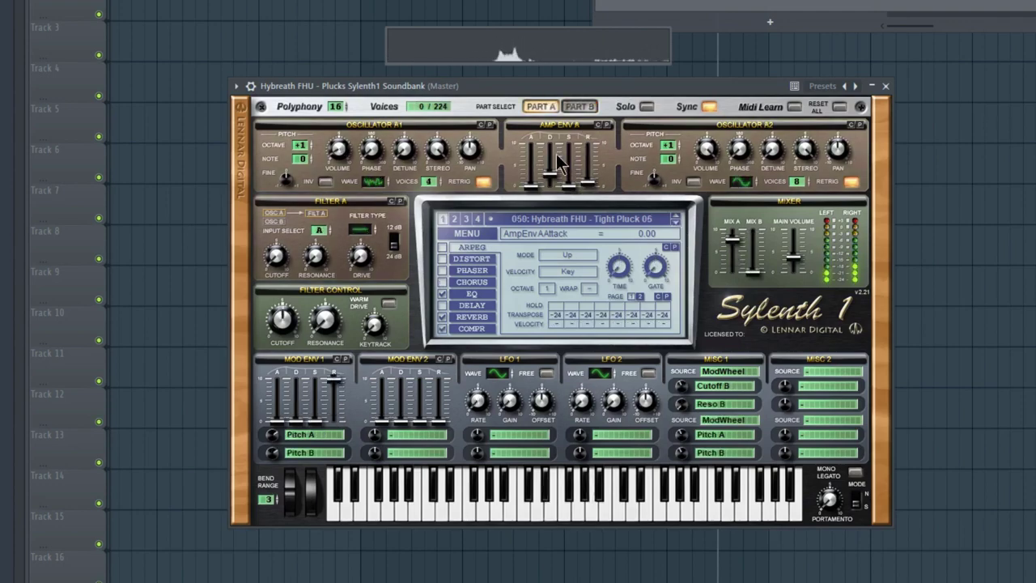
left_click(559, 217)
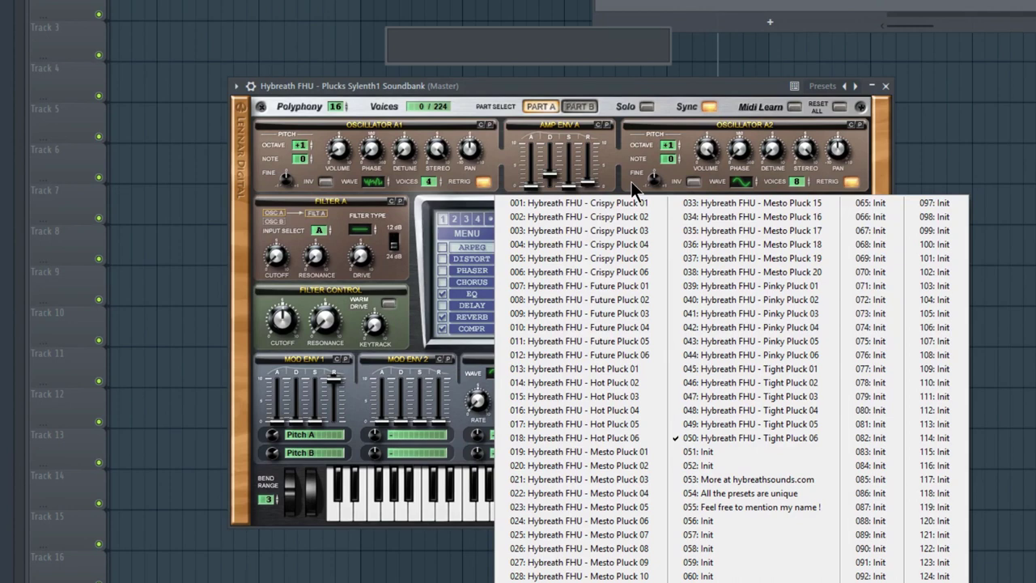
left_click(511, 89)
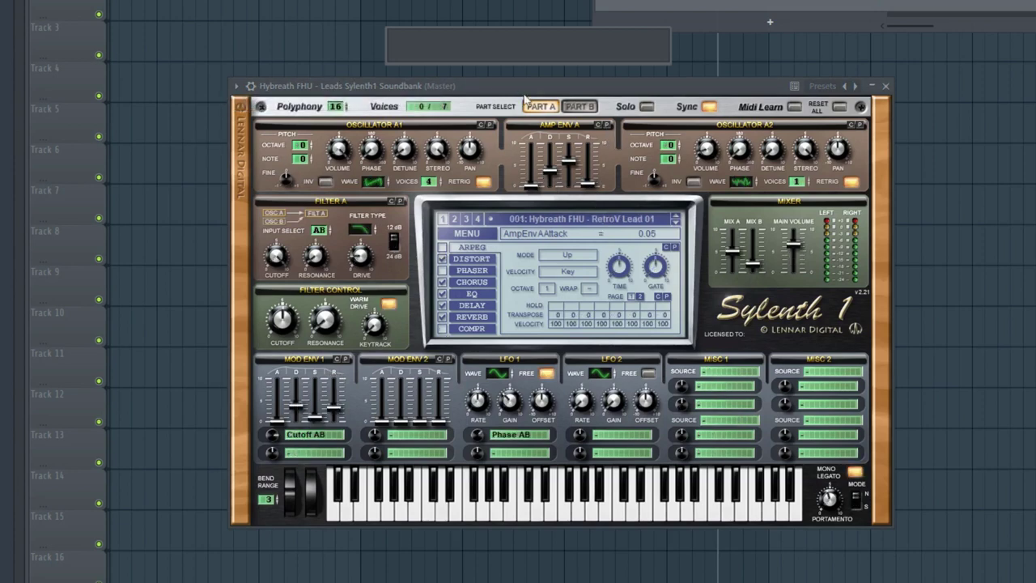
- Load and audition the presets RetroV Lead 02 and Triangle Lead in the Leads soundbank
left_click(587, 221)
left_click(586, 220)
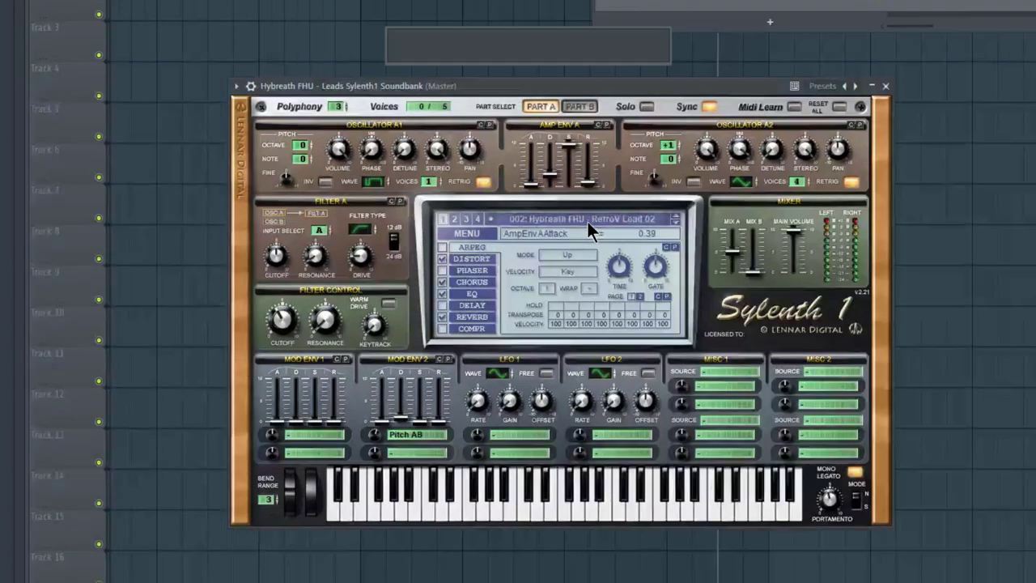
left_click(589, 220)
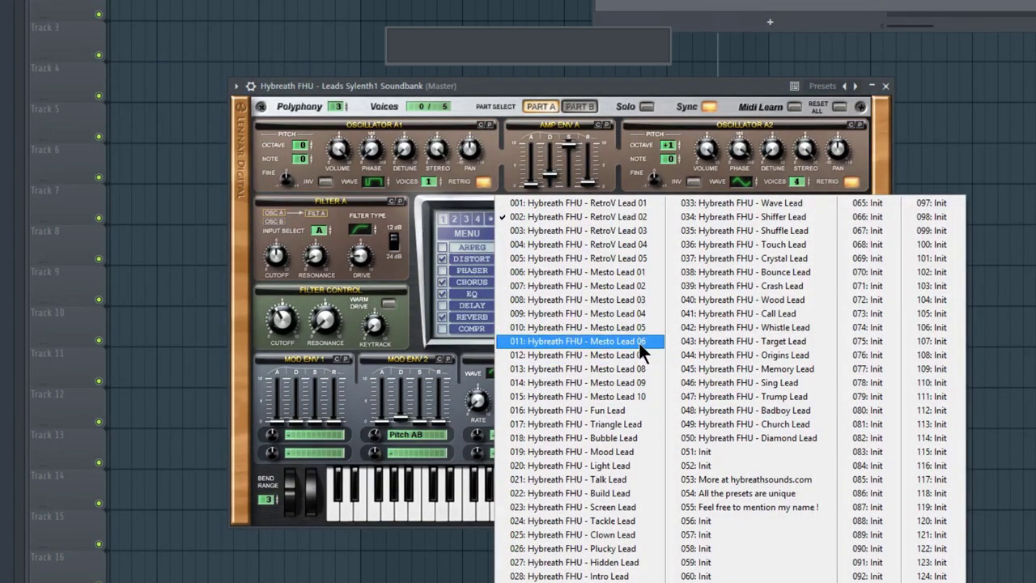
left_click(615, 424)
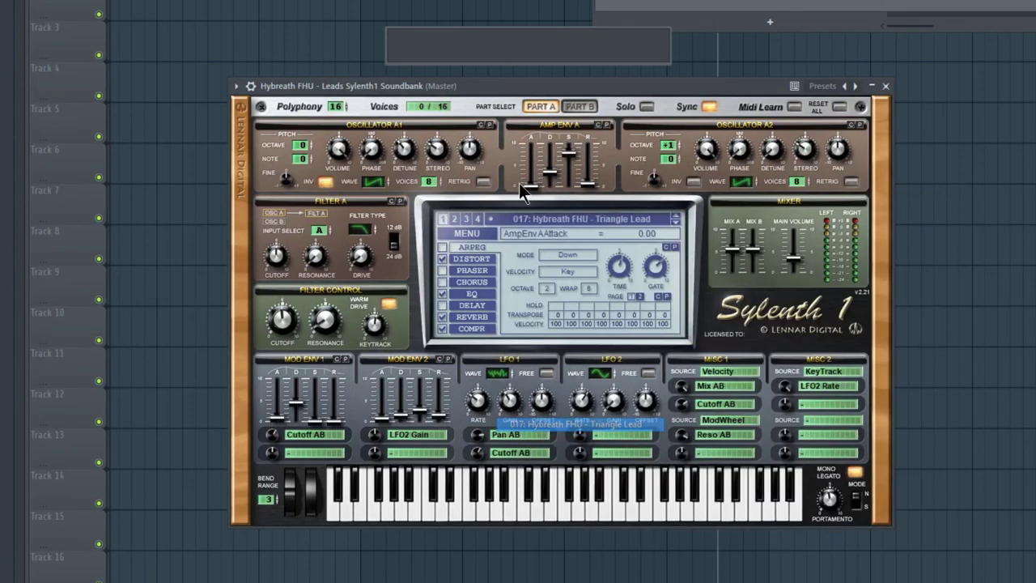
- Audition the presets following Triangle Lead up to Light Lead, including Mood Lead
left_click(675, 222)
left_click(580, 106)
left_click(675, 220)
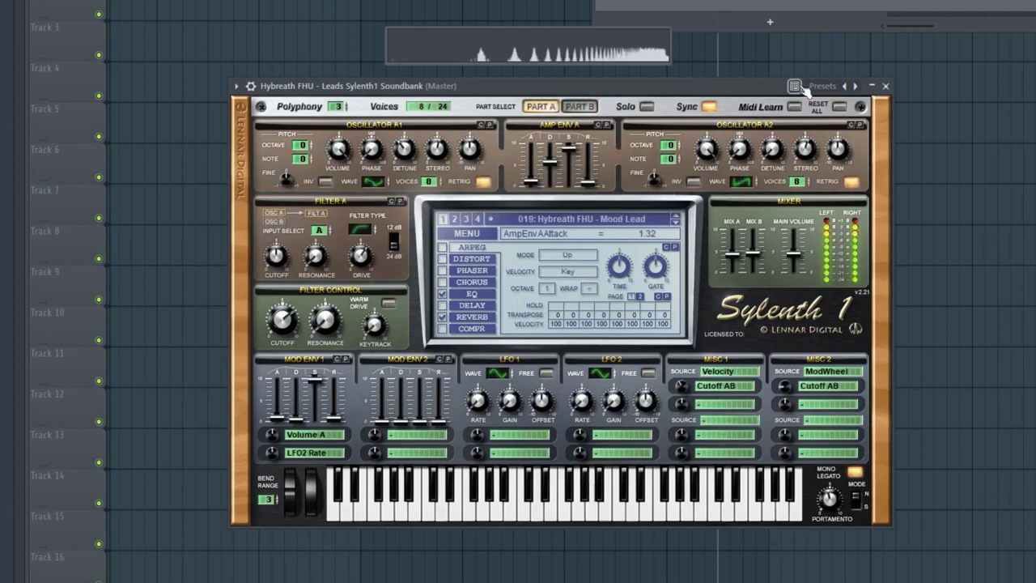
left_click(675, 221)
left_click(675, 221)
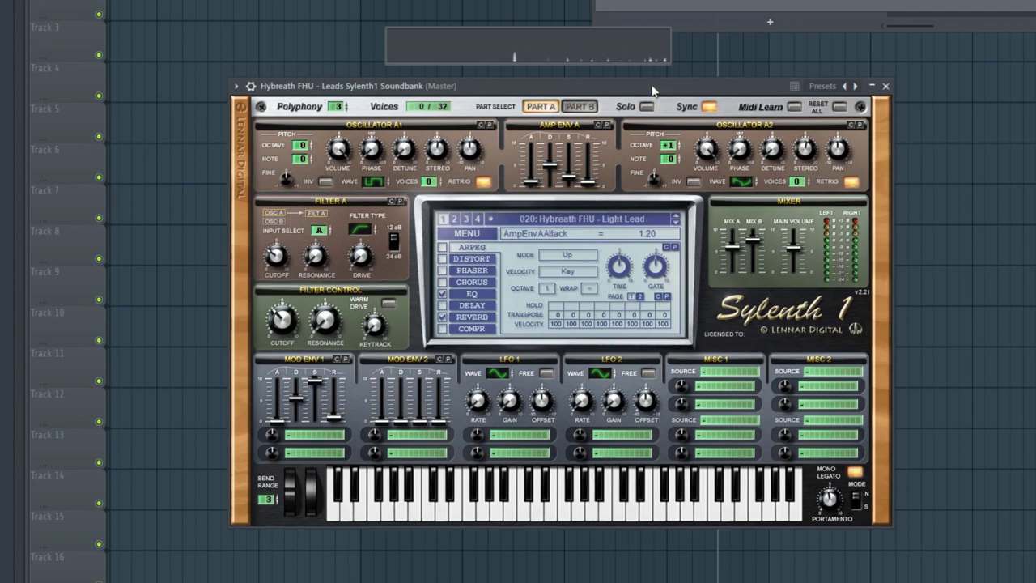
- Audition the presets following Light Lead up to Clown Lead, including Screen Lead and Tackle Lead
left_click(675, 221)
left_click(675, 220)
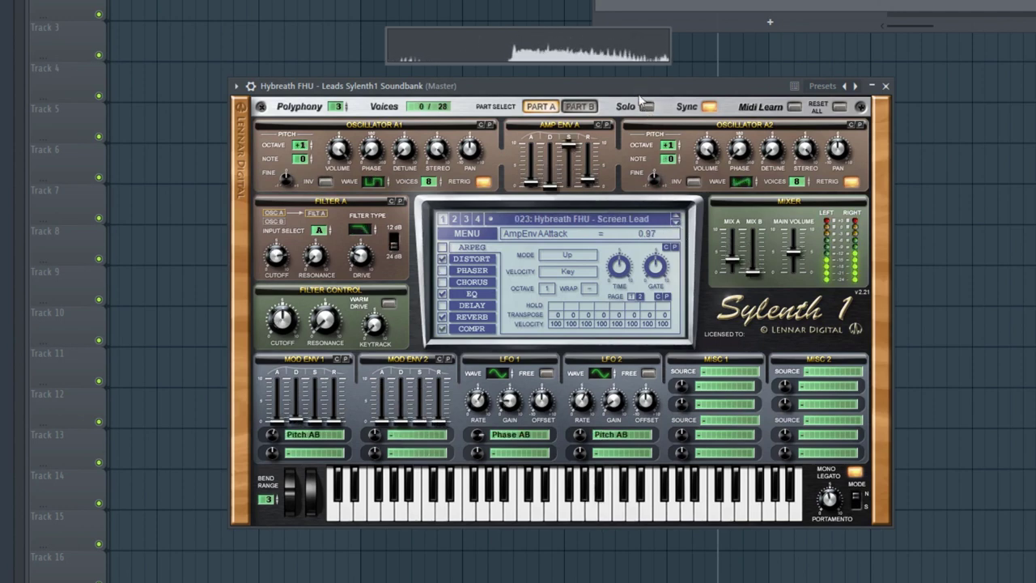
left_click(675, 221)
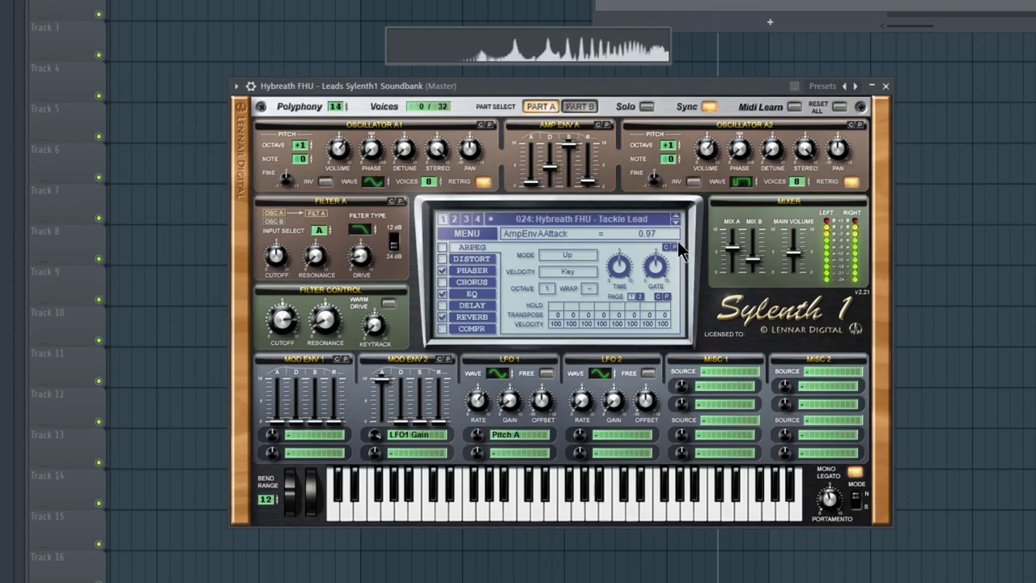
left_click(675, 220)
- Load Memory Lead from the preset list and audition the presets up to Diamond Lead
left_click(645, 219)
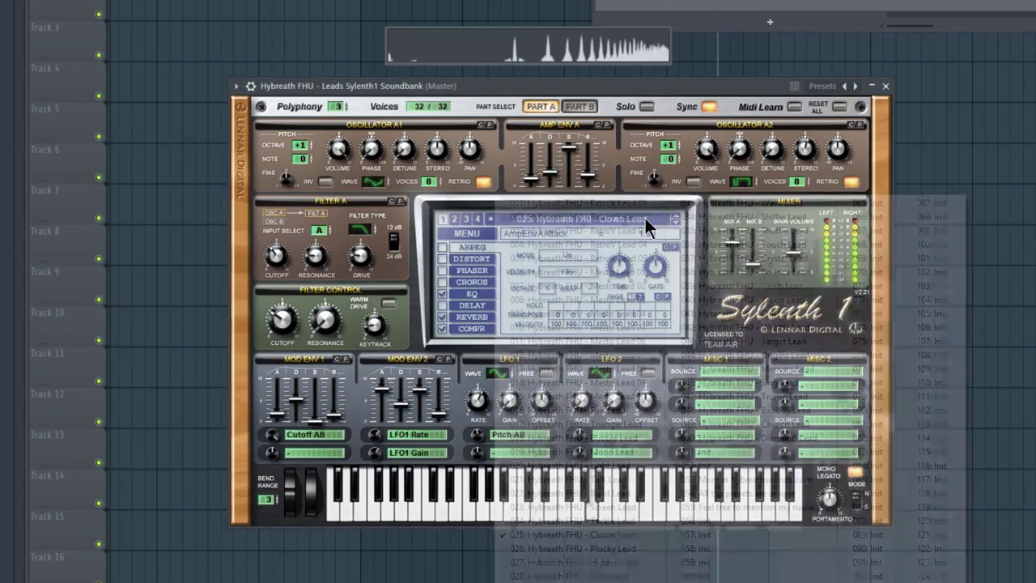
left_click(719, 367)
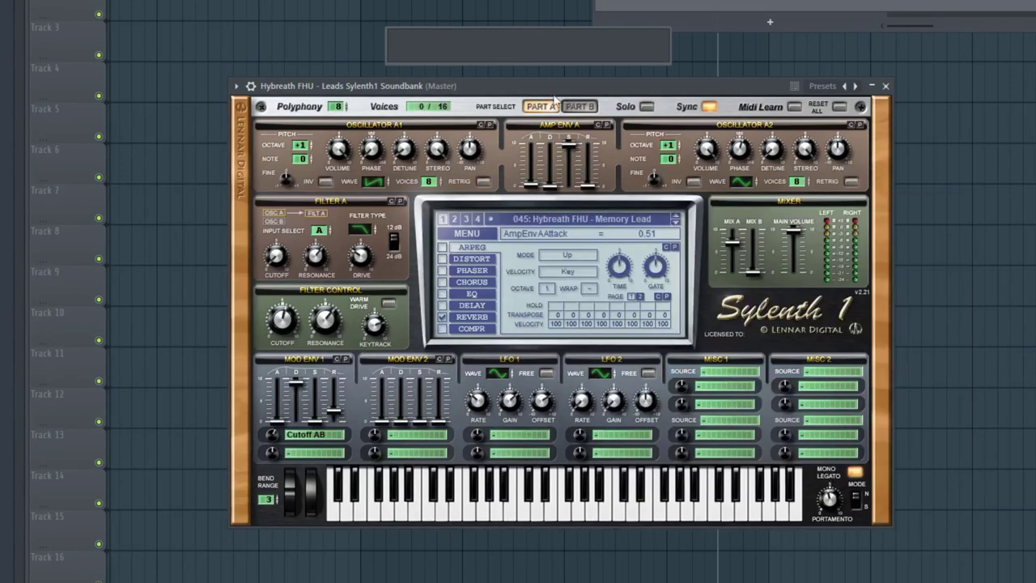
left_click(674, 220)
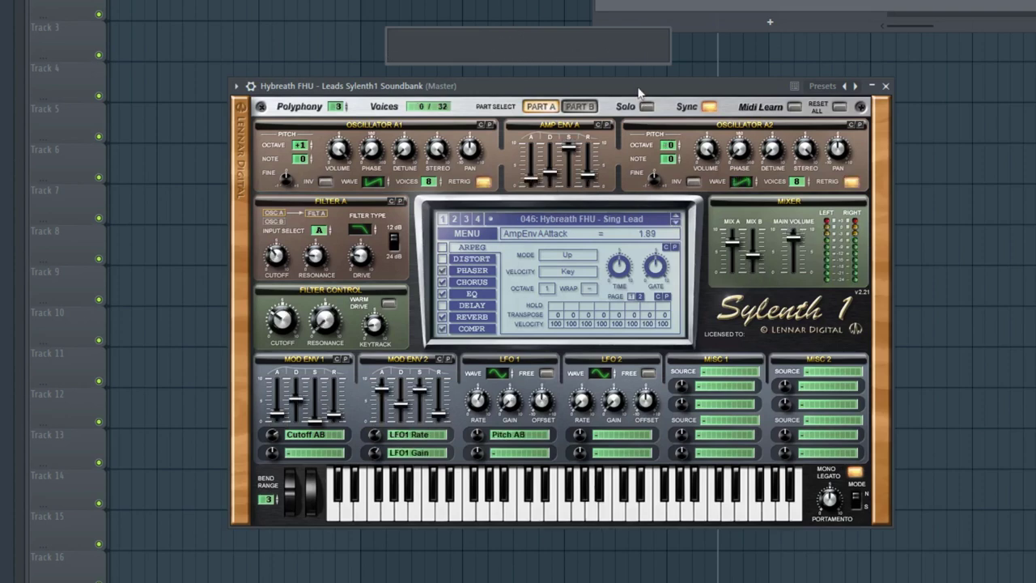
left_click(677, 221)
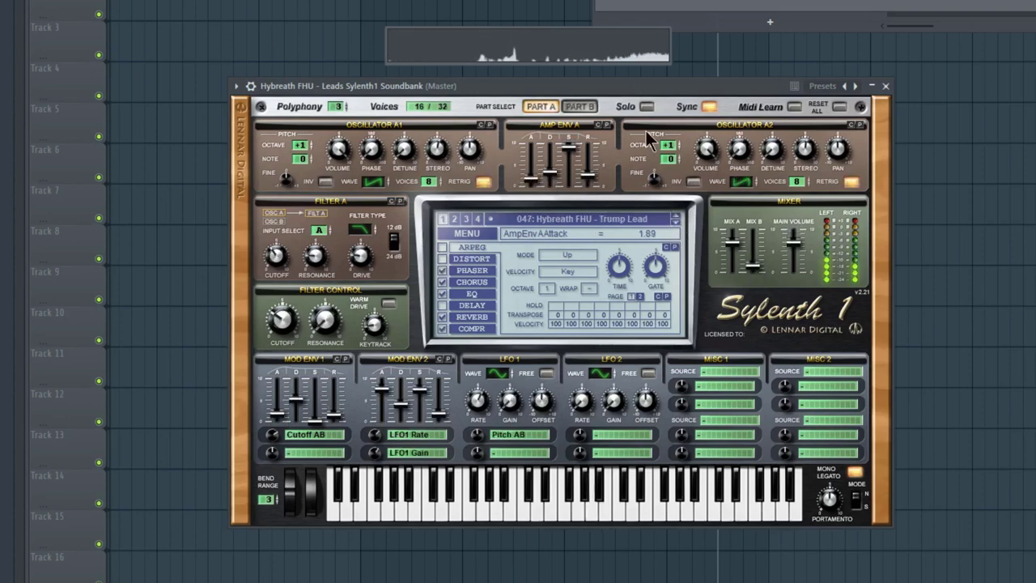
left_click(674, 224)
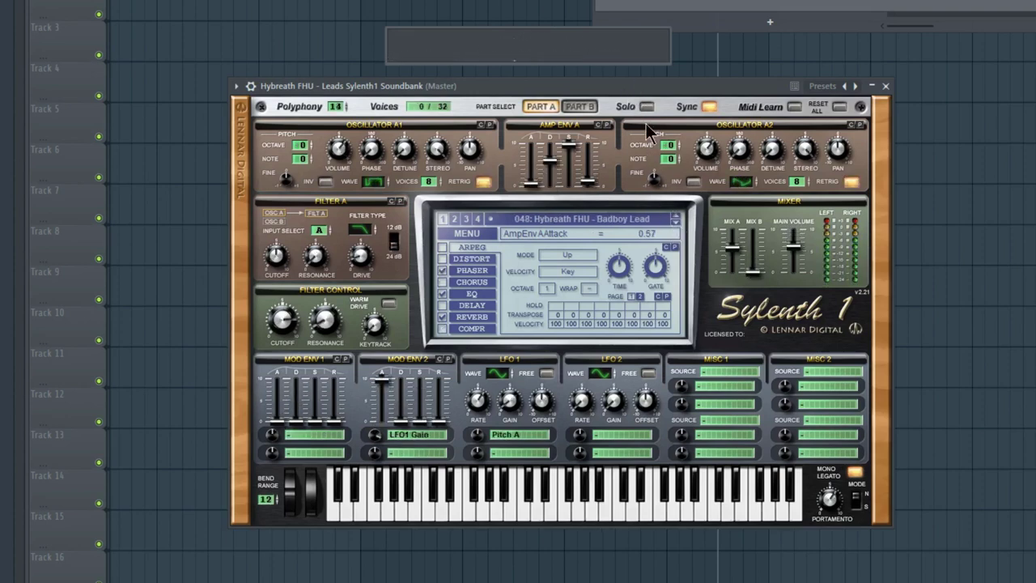
left_click(676, 221)
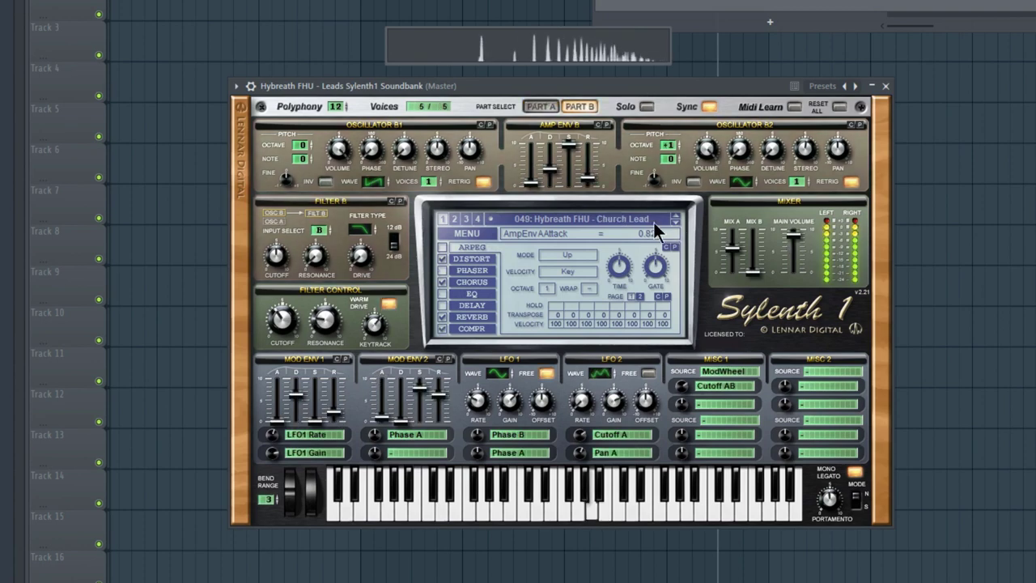
left_click(676, 221)
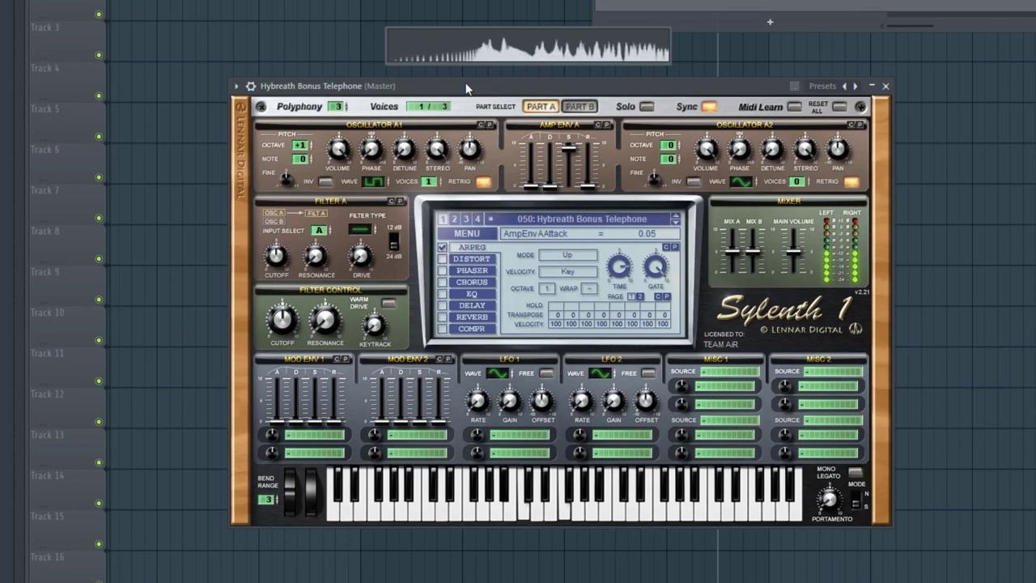
- Collapse the Sylenth1 Presets folder and expand the Basses & Brasses folder within Synth Shots
left_click(819, 28)
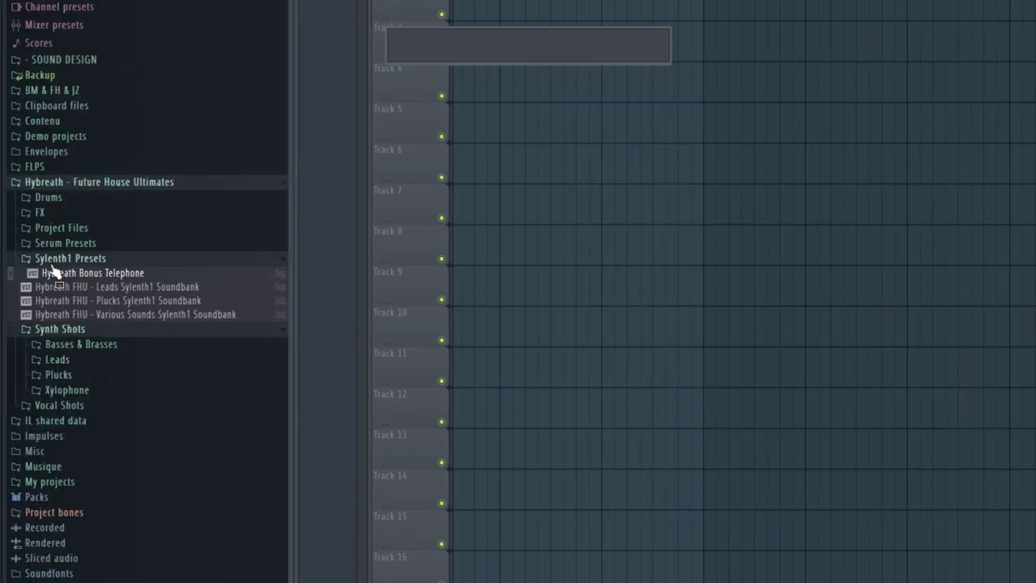
left_click(51, 260)
left_click(61, 293)
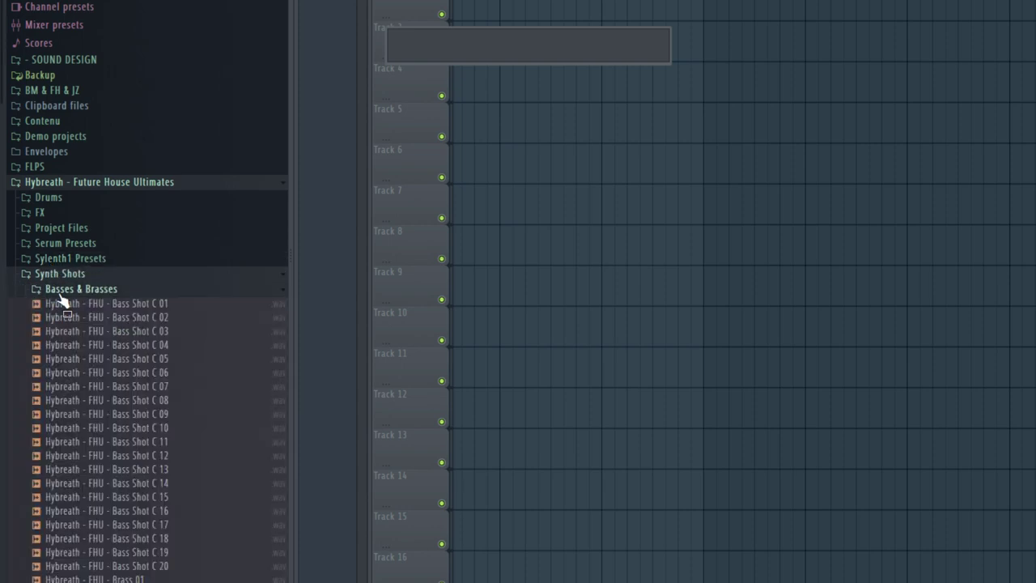
- Expand the Leads, Plucks and Xylophone folders within Synth Shots and look through their sample lists
scroll(125, 295, "down", 7)
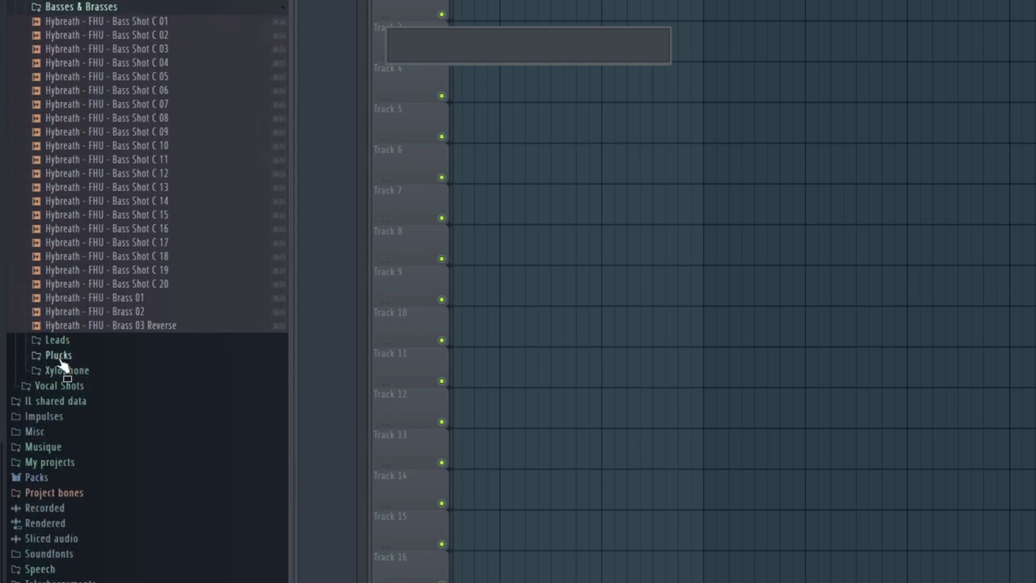
left_click(57, 353)
left_click(59, 340)
scroll(97, 356, "down", 6)
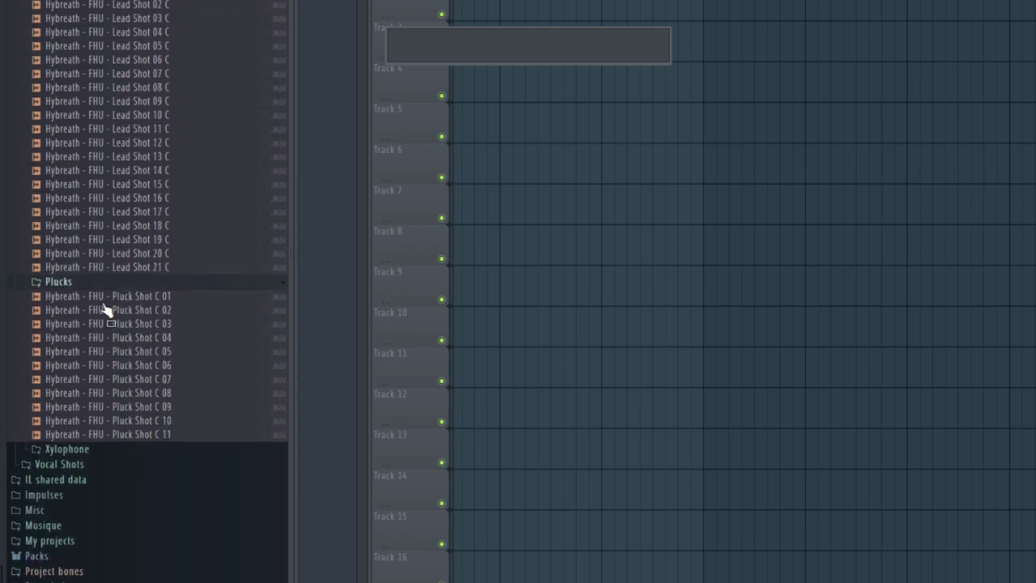
left_click(68, 384)
scroll(116, 432, "up", 8)
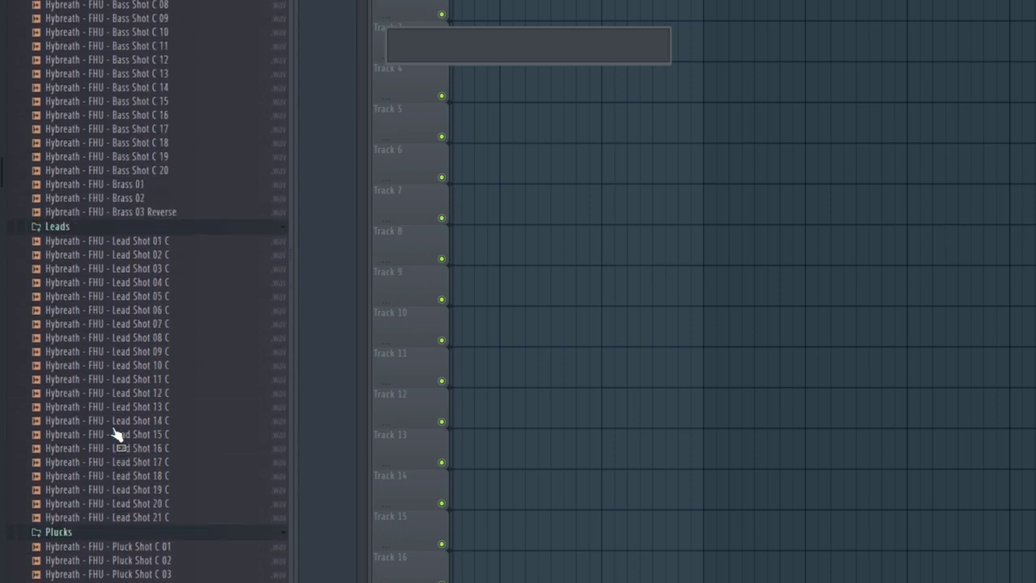
scroll(186, 341, "down", 6)
scroll(186, 342, "down", 8)
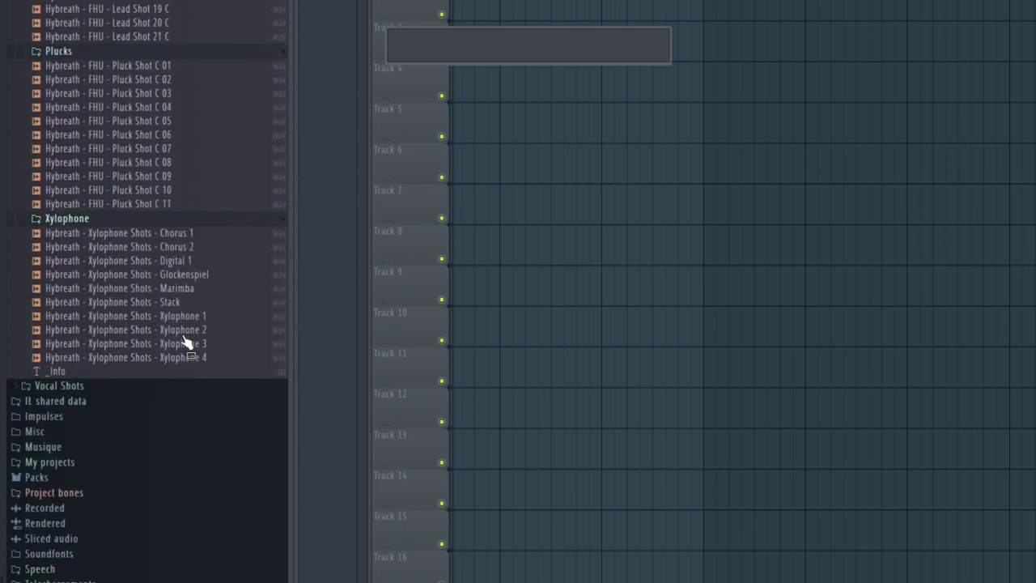
scroll(141, 368, "up", 12)
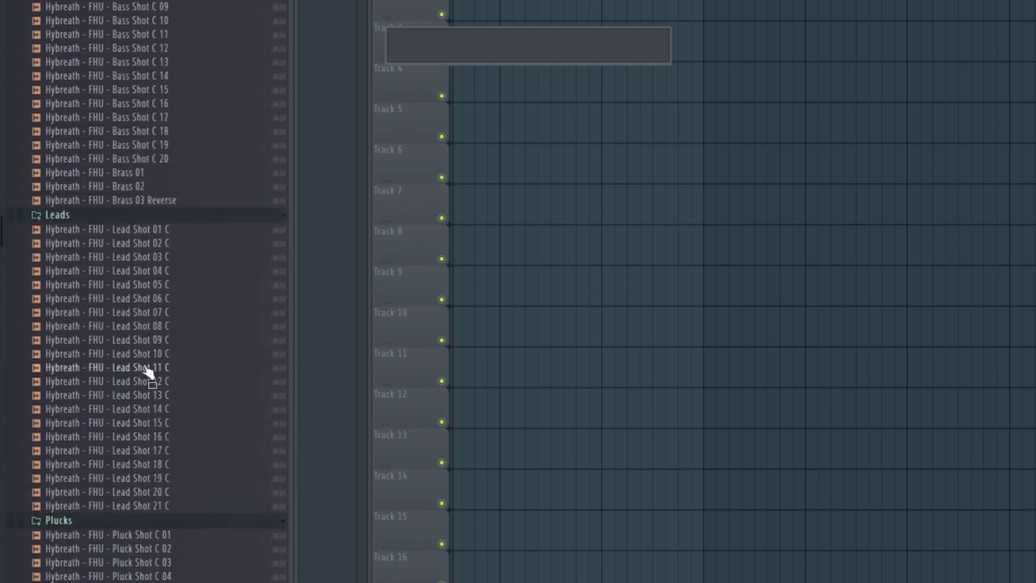
- Audition the bass shots in Basses & Brasses from Bass Shot C 01 to Bass Shot C 09
scroll(123, 272, "down", 5)
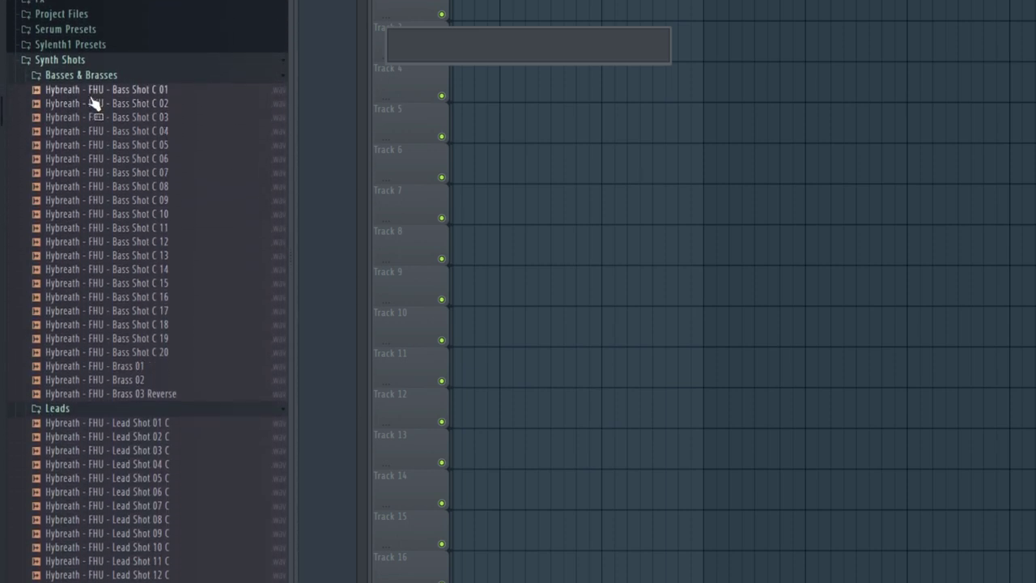
left_click(92, 96)
key("Down")
key("Down")
key("Down")
key("Down")
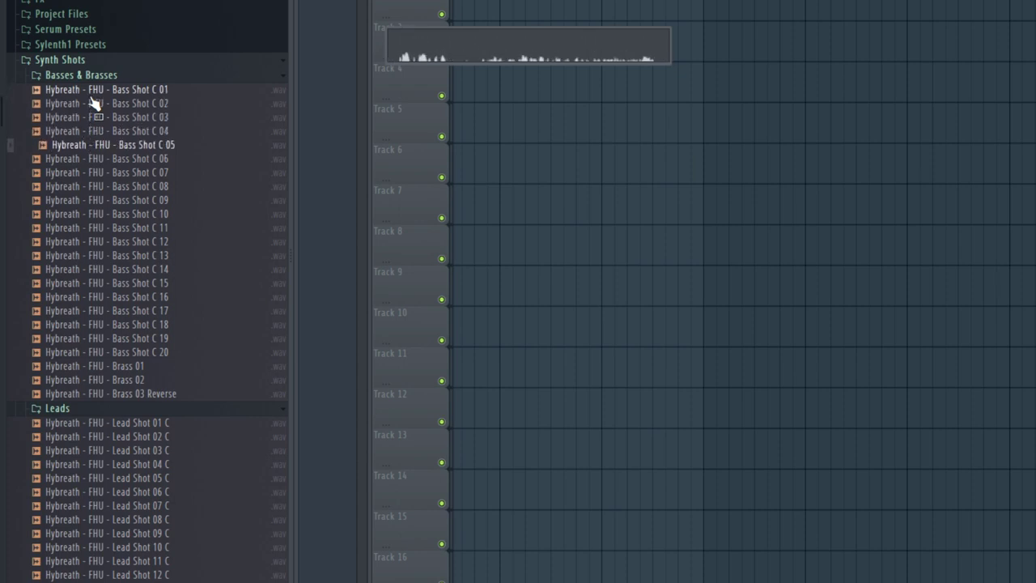
key("Down")
key("Down")
key("Down")
key("Down")
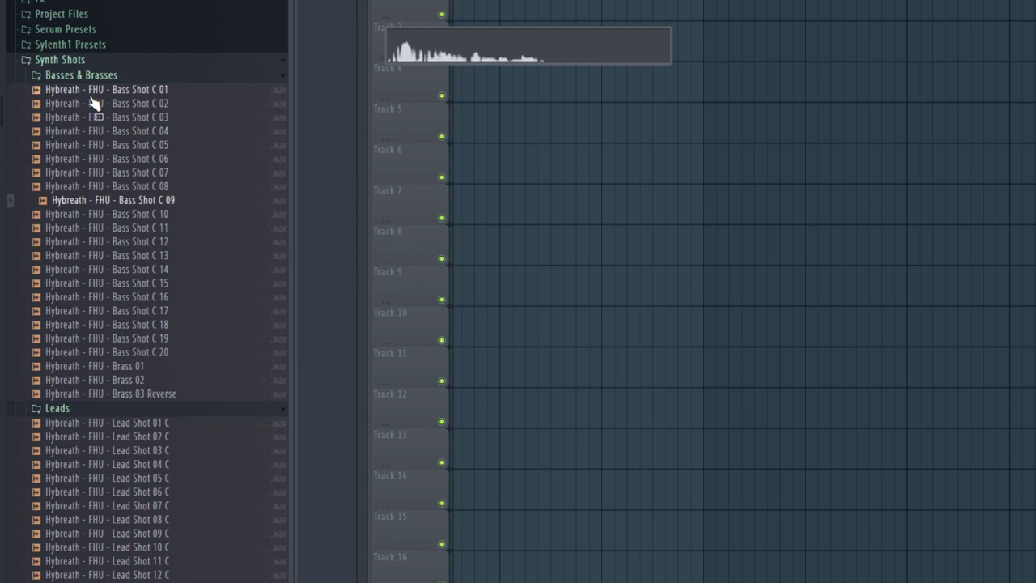
- Audition the bass shots from Bass Shot C 10 to Bass Shot C 19
key("Down")
key("Down")
key("Down")
key("Down")
key("Down")
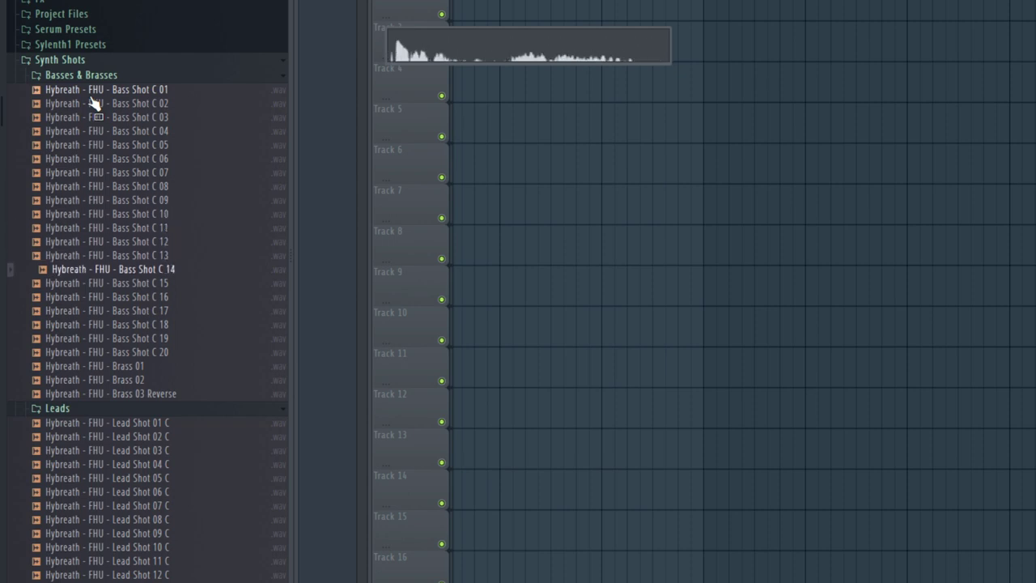
key("Down")
key("Down")
key("Down")
key("Down")
key("Down")
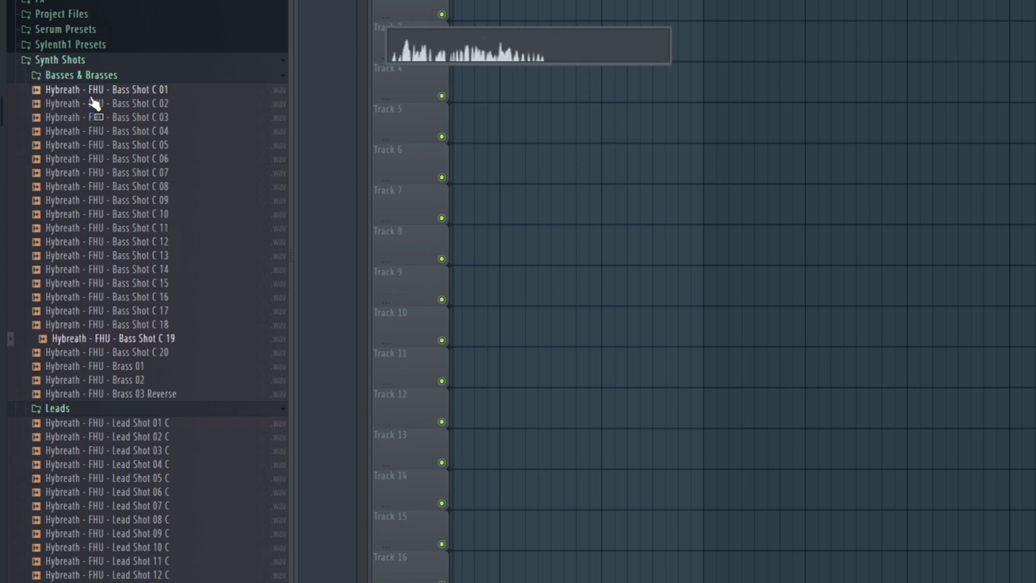
- Audition Bass Shot C 20 and the brass shots up to Brass 03 Reverse
key("Down")
key("Down")
key("Down")
key("Down")
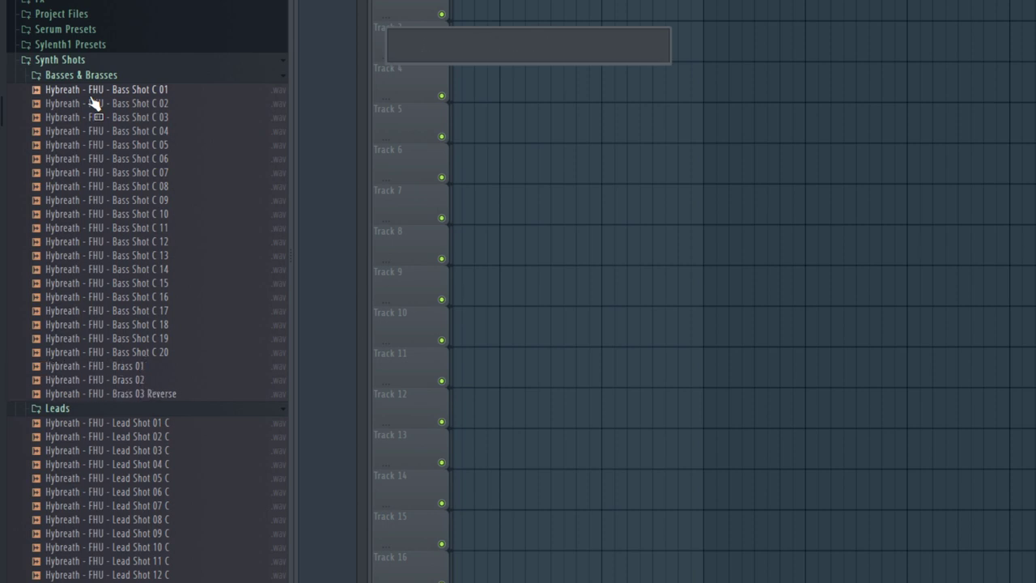
- Audition the lead shots from Lead Shot 01 C to Lead Shot 09 C
key("Down")
key("Down")
key("Down")
key("Down")
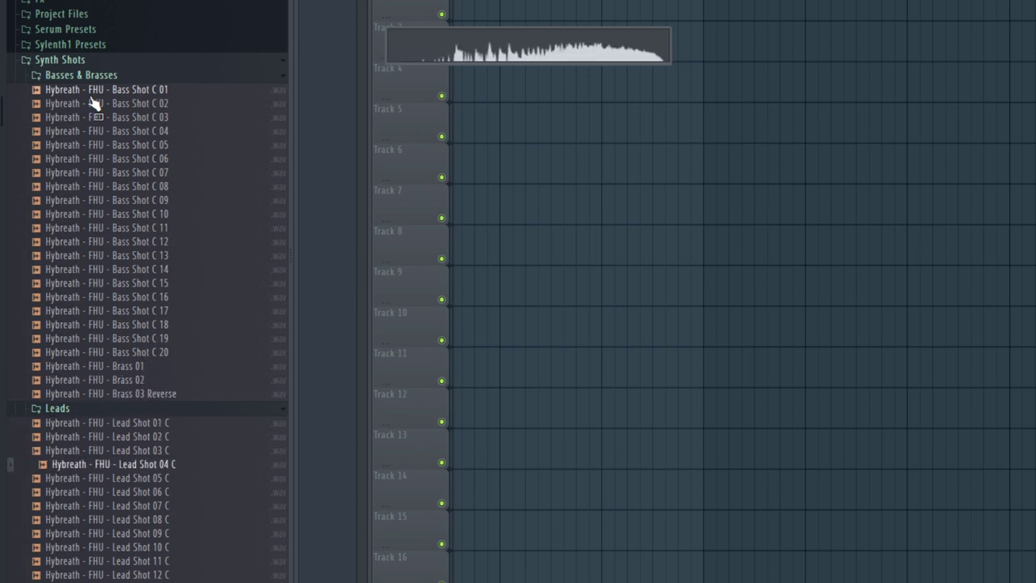
key("Down")
key("Down")
key("Down")
key("Down")
key("Down")
key("Down")
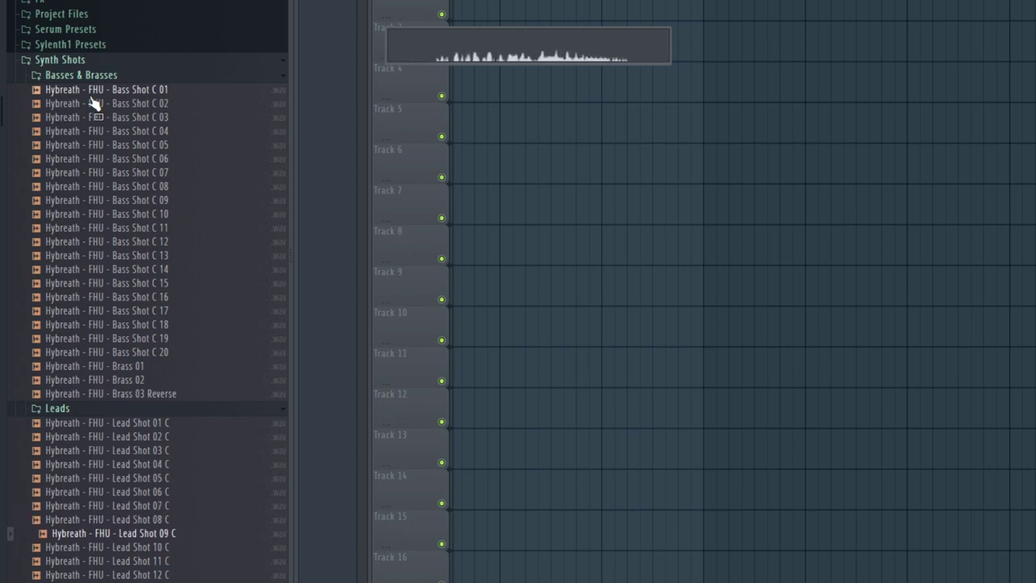
- Audition the lead shots from Lead Shot 10 C to Lead Shot 17 C
key("Down")
key("Down")
key("Down")
key("Down")
key("Down")
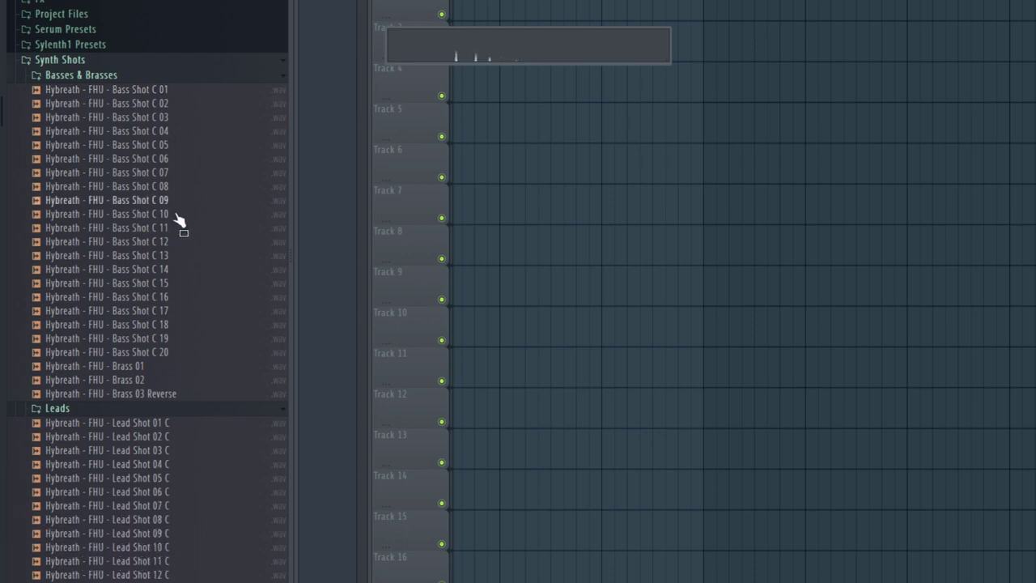
key("Down")
key("Down")
key("Down")
key("Down")
key("Down")
key("Down")
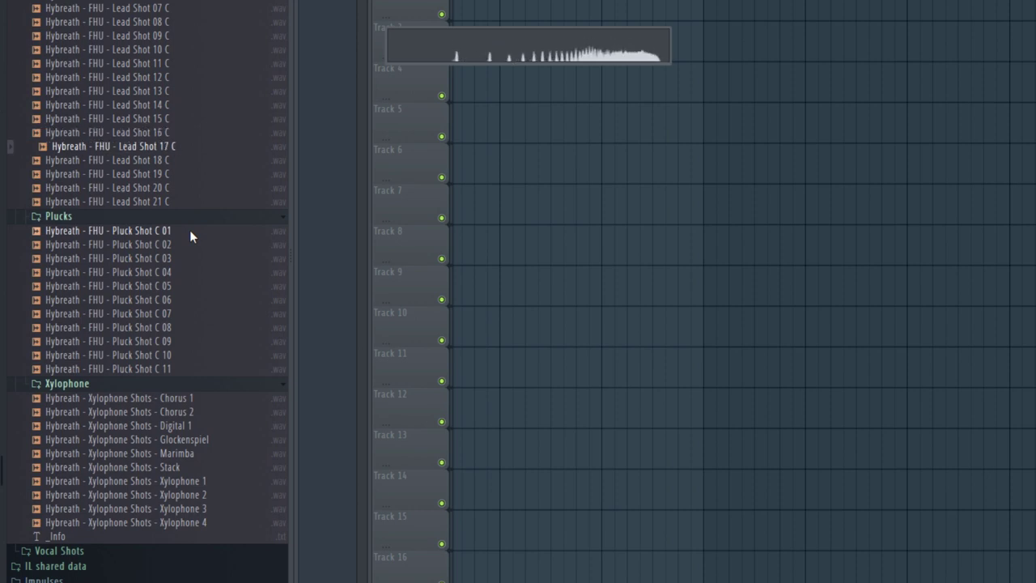
- Audition the remaining lead shots from Lead Shot 18 C and the pluck shots up to Pluck Shot C 05
key("Down")
key("Down")
key("Down")
key("Down")
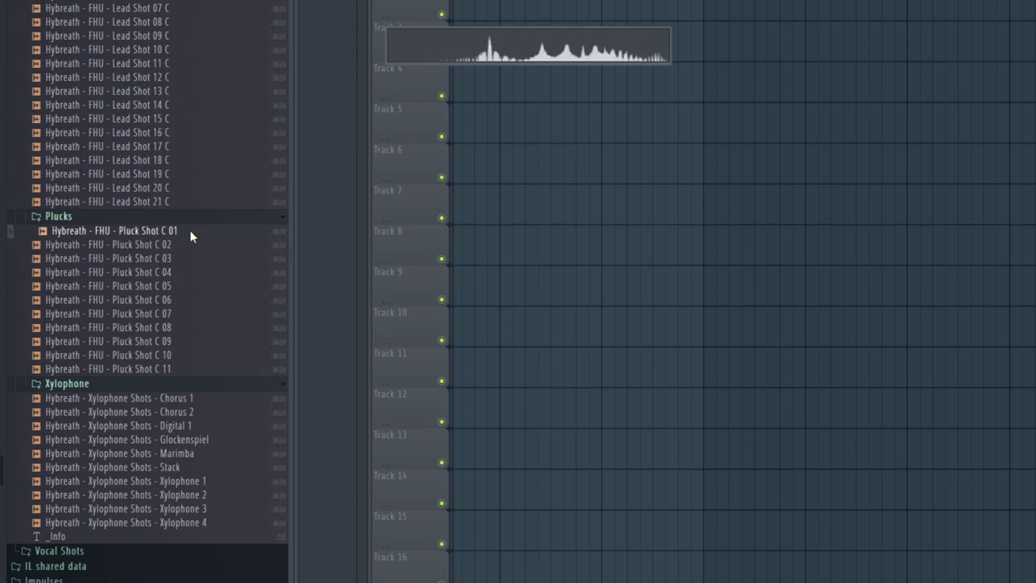
key("Down")
key("Down")
key("Down")
key("Down")
key("Down")
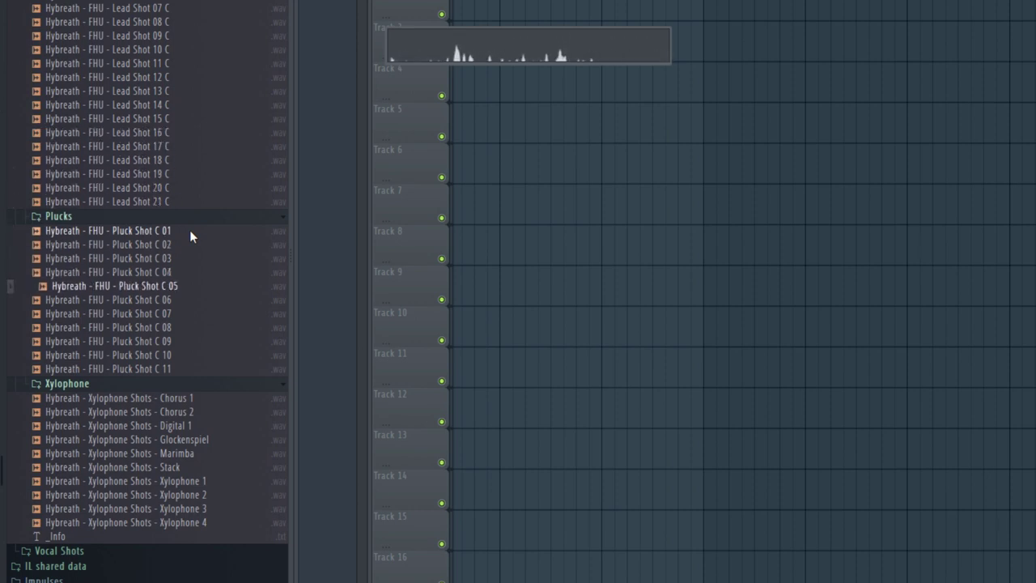
- Audition the remaining pluck shots from Pluck Shot C 06 and the xylophone shots up to Digital 1
key("Down")
key("Down")
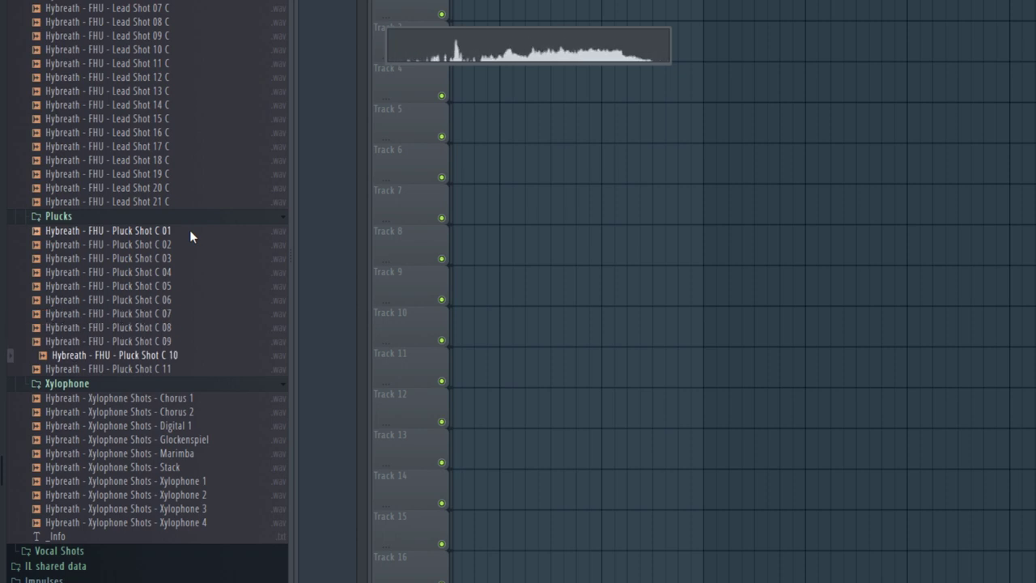
key("Down")
key("Down")
key("Down")
key("Down")
key("Down")
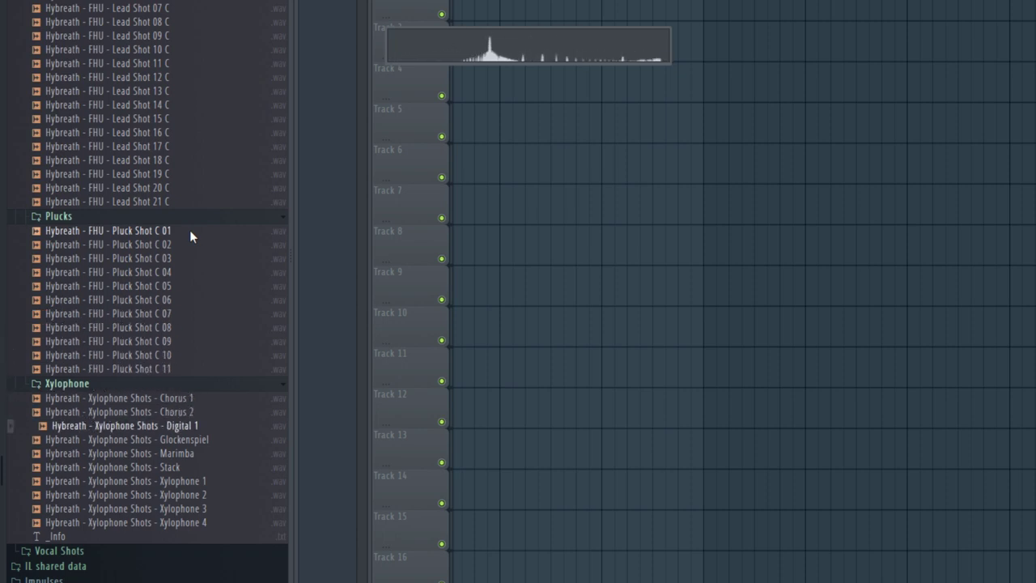
- Audition the remaining xylophone shots from Glockenspiel to Xylophone 4
key("Down")
key("Down")
key("Down")
key("Down")
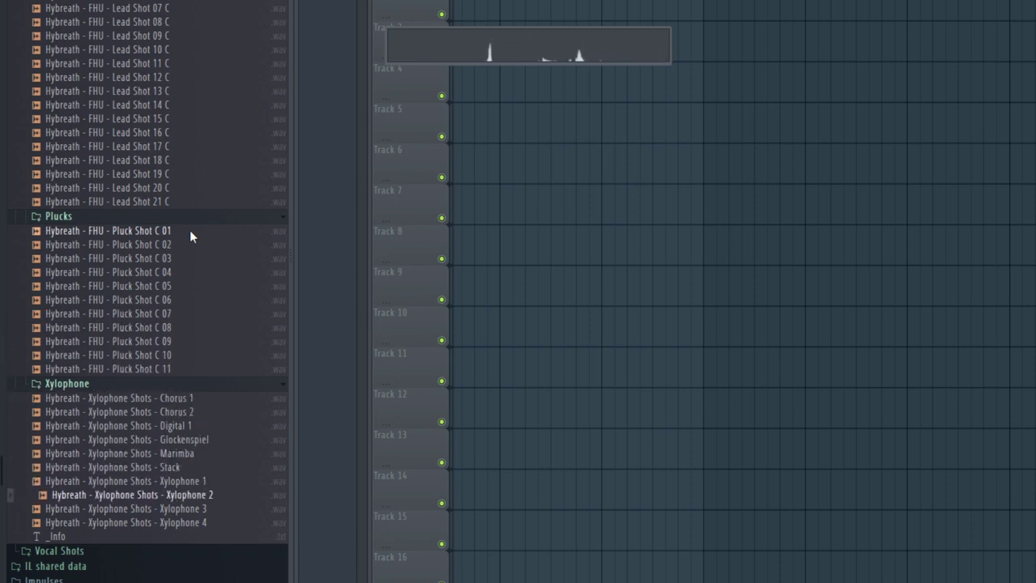
scroll(102, 337, "down", 4)
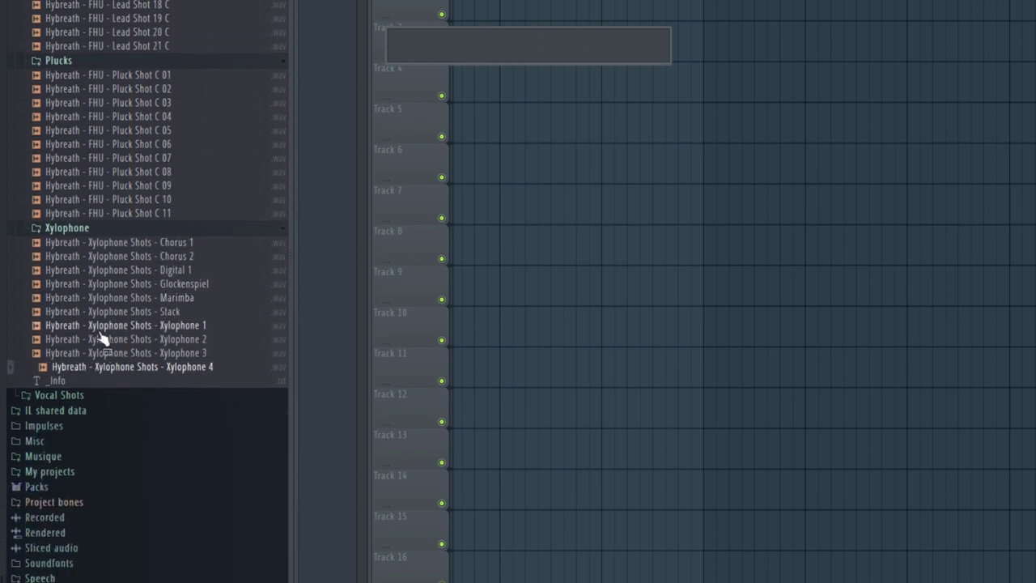
- Expand the Vocal Shots folder with its Soft and Hard subfolders
left_click(73, 385)
left_click(53, 415)
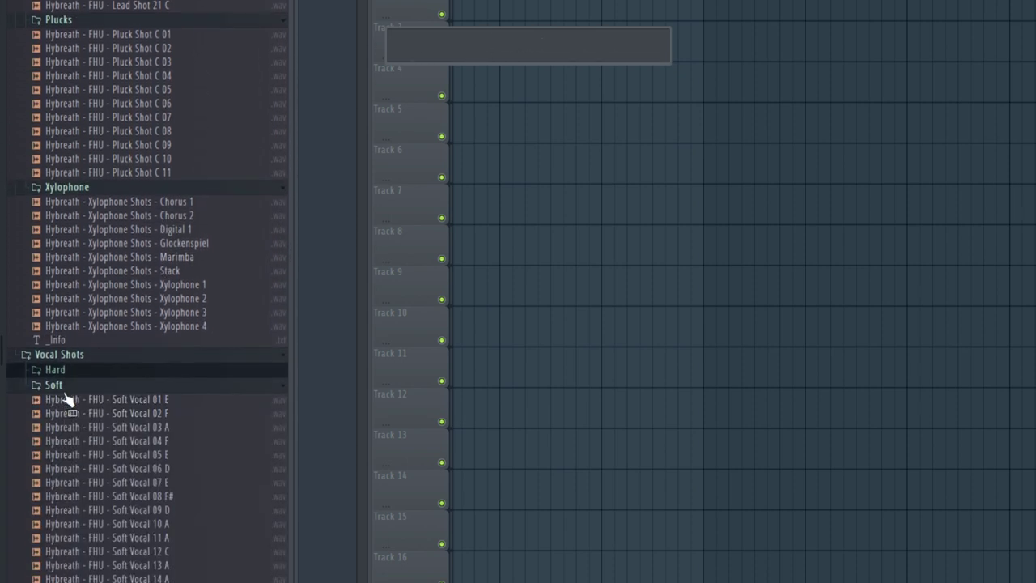
left_click(55, 370)
- Look through the sample lists of the Hard and Soft vocal shot folders
scroll(136, 312, "down", 10)
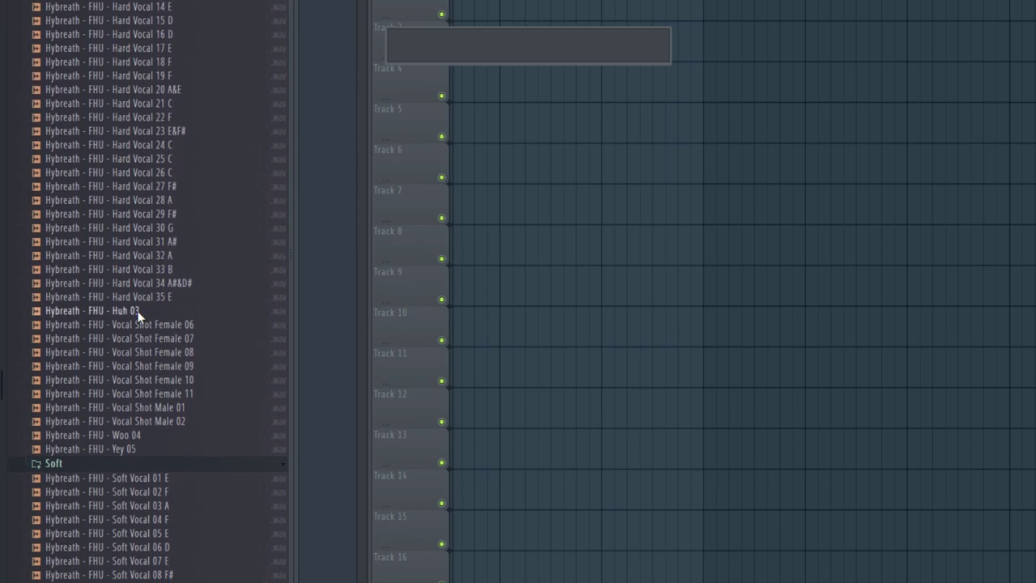
scroll(142, 301, "down", 10)
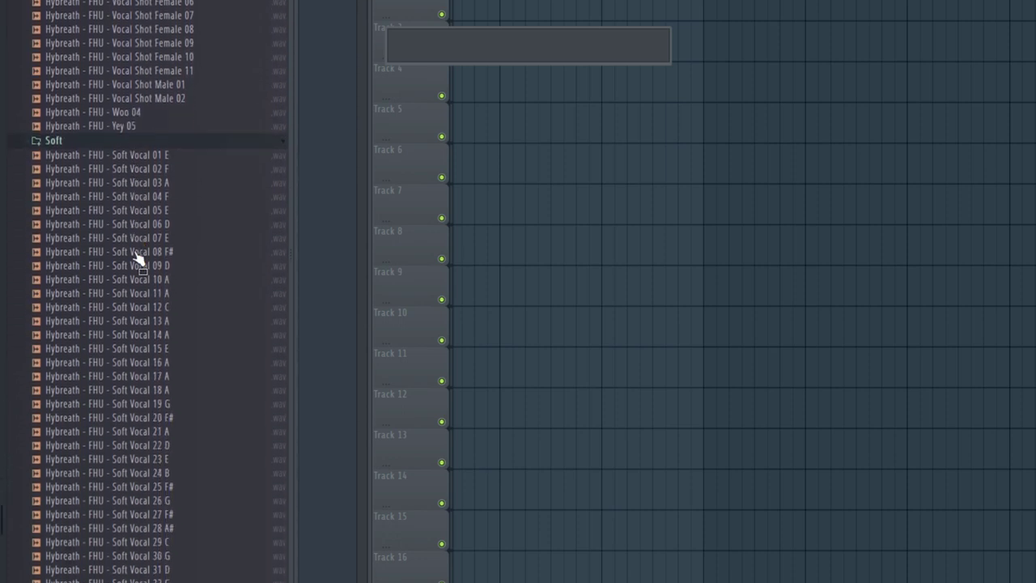
scroll(136, 257, "down", 4)
scroll(136, 258, "up", 15)
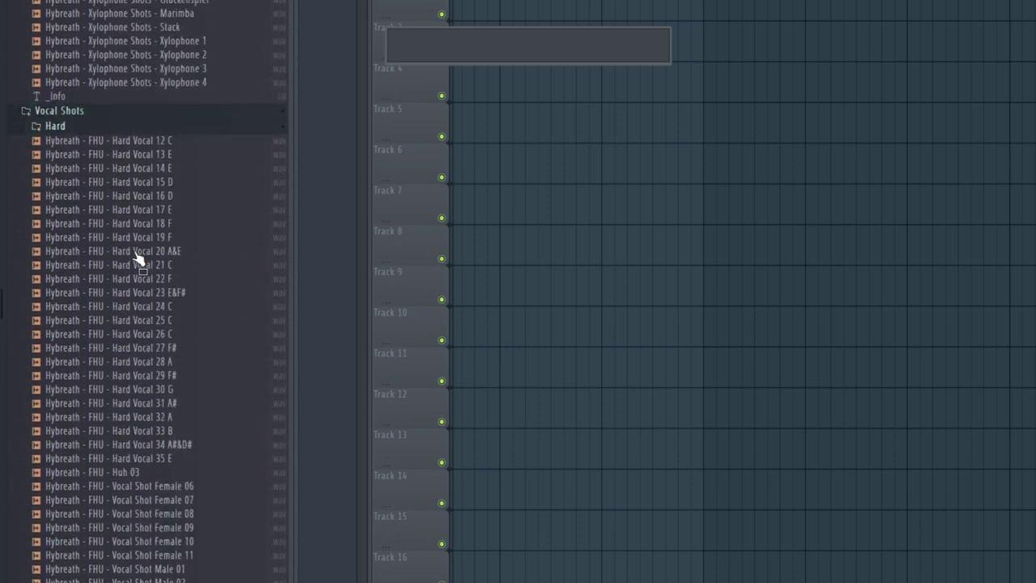
scroll(136, 257, "down", 15)
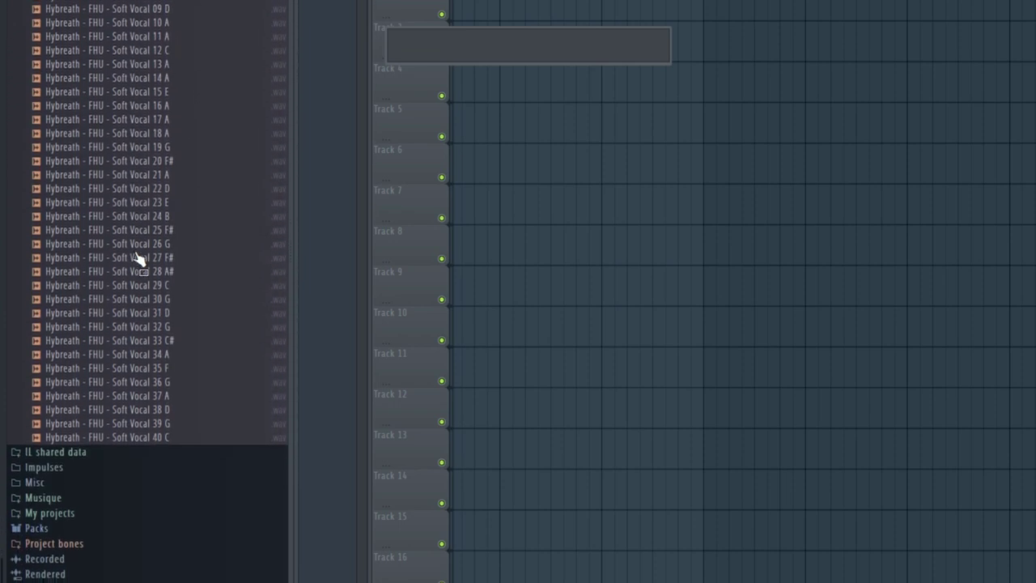
scroll(156, 259, "up", 10)
scroll(146, 323, "up", 2)
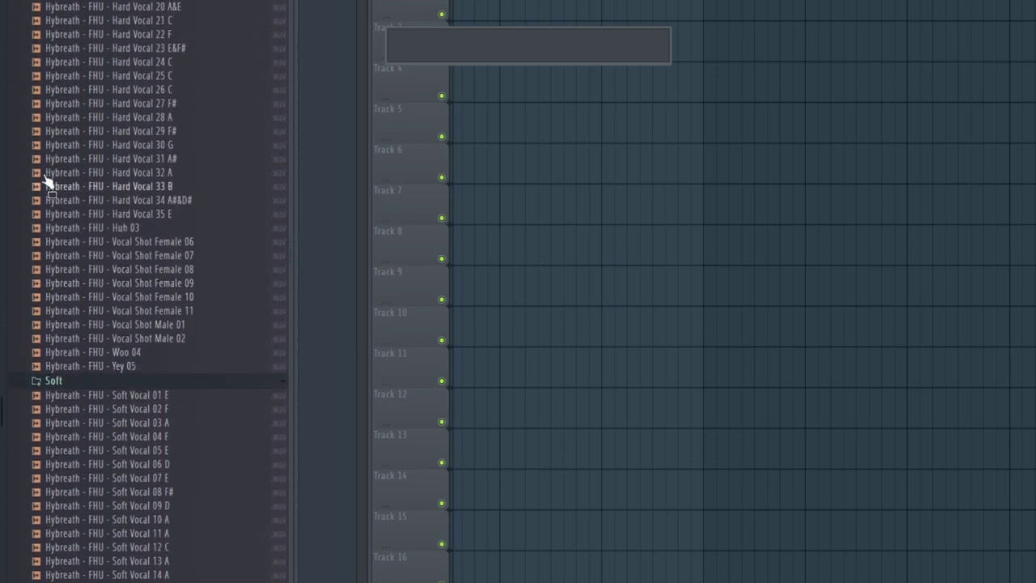
scroll(150, 37, "up", 14)
scroll(162, 97, "down", 11)
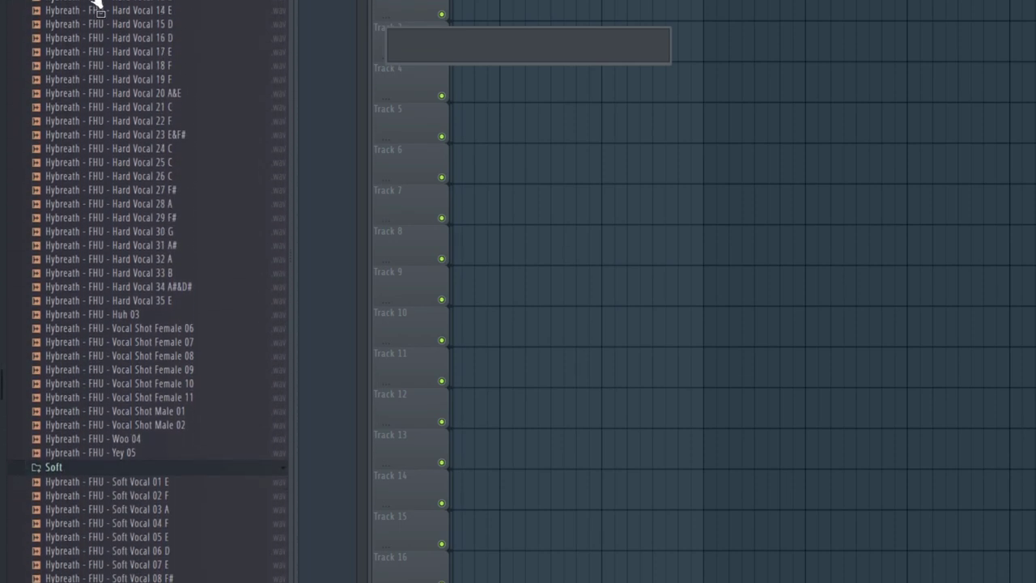
- Audition the hard vocal shots from the start of the Hard folder up to Hard Vocal 20 A&E
left_click(123, 5)
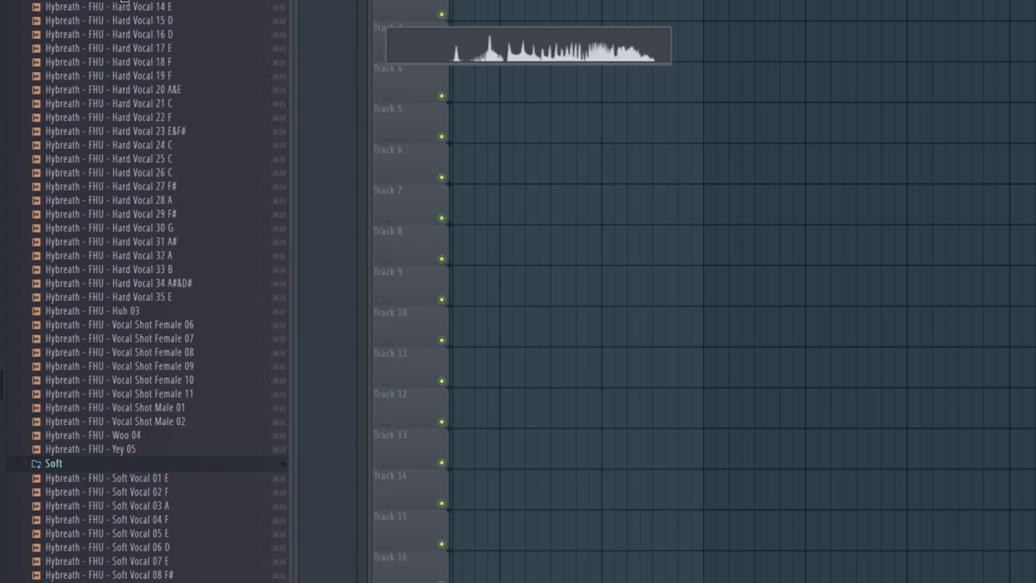
left_click(123, 5)
key("Down")
key("Down")
key("Down")
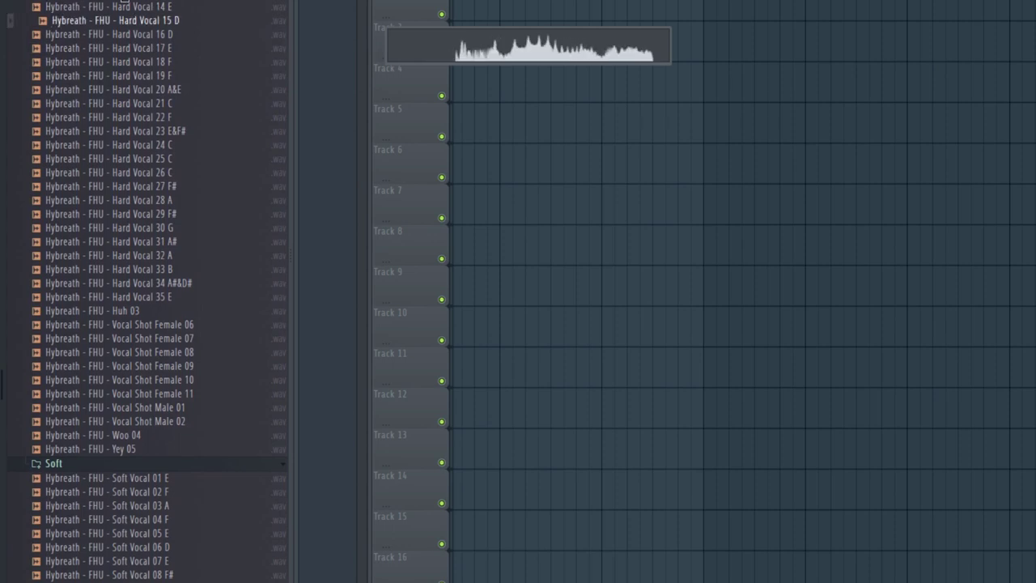
key("Down")
key("Down")
key("Down")
key("Down")
key("Down")
key("Down")
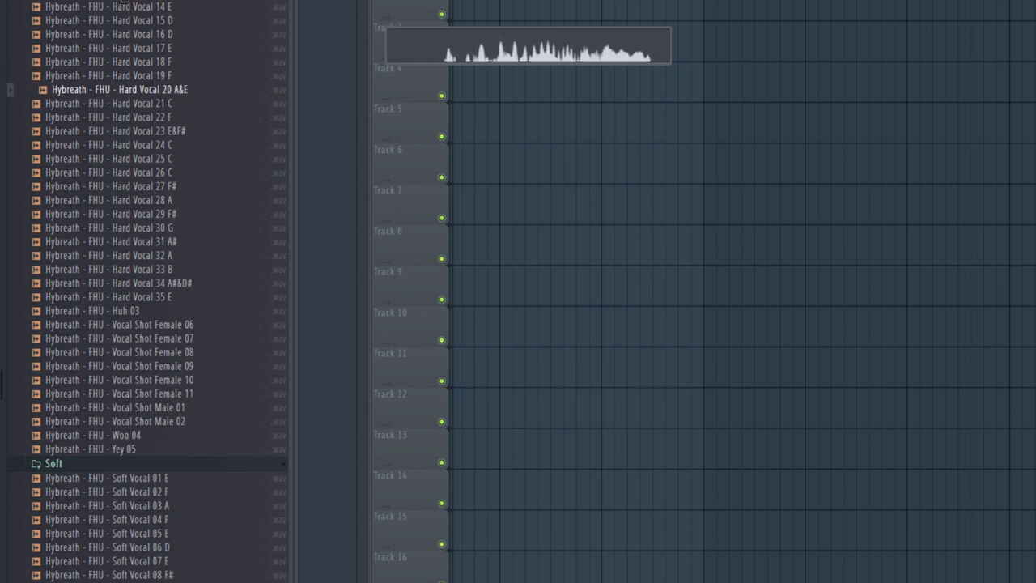
- Audition the hard vocal shots from Hard Vocal 21 C to Hard Vocal 32 A
key("Down")
key("Down")
key("Down")
key("Down")
key("Down")
key("Down")
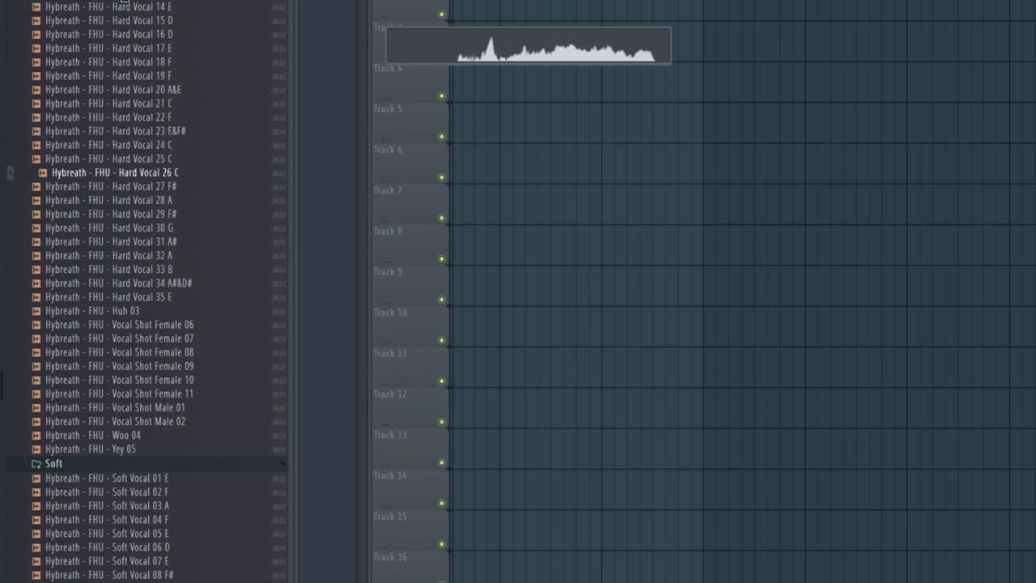
key("Down")
key("Down")
key("Down")
key("Down")
key("Down")
key("Down")
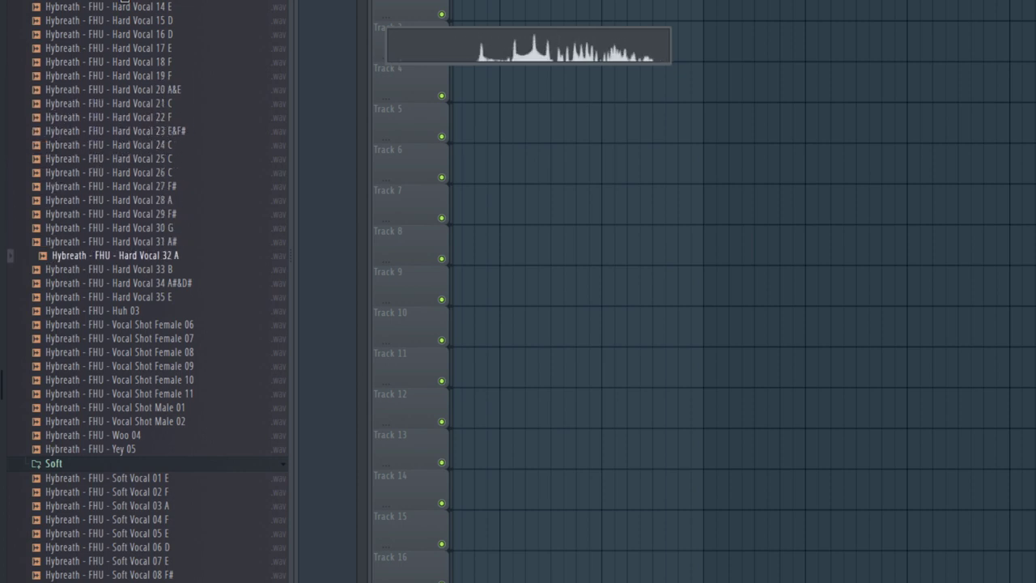
- Audition the Hard folder samples from Hard Vocal 33 B to Woo 04, including the female and male vocal shots
key("Down")
key("Down")
key("Down")
key("Down")
key("Down")
key("Down")
key("Down")
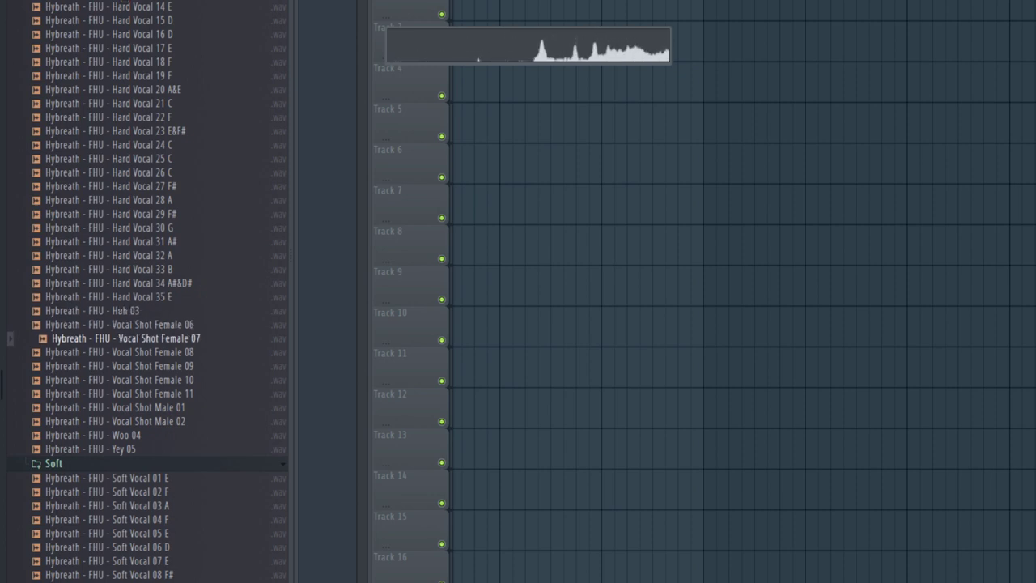
key("Down")
key("Down")
key("Down")
key("Down")
key("Down")
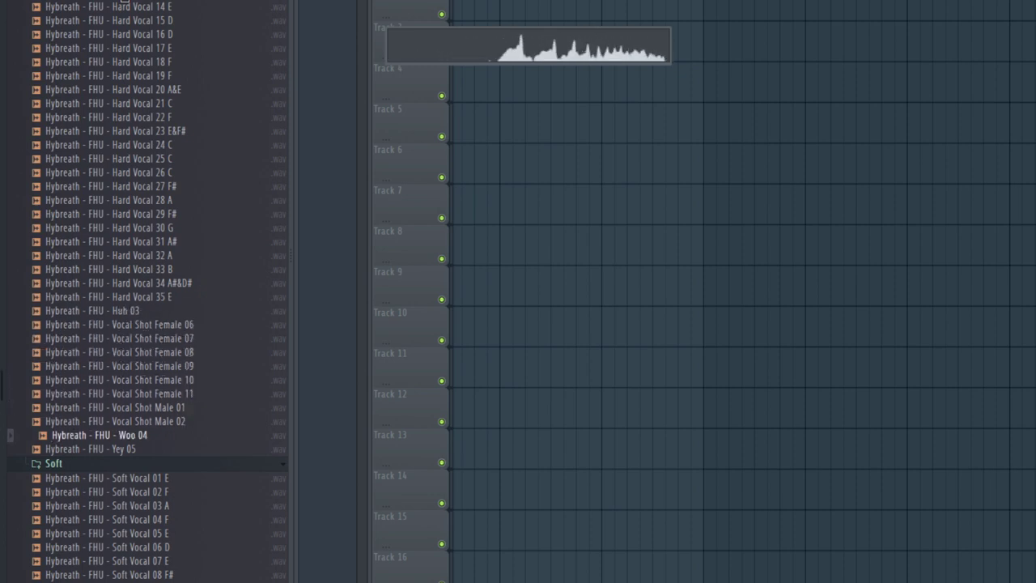
- Audition the soft vocal shots from Soft Vocal 01 E to Soft Vocal 05 E
scroll(99, 198, "down", 10)
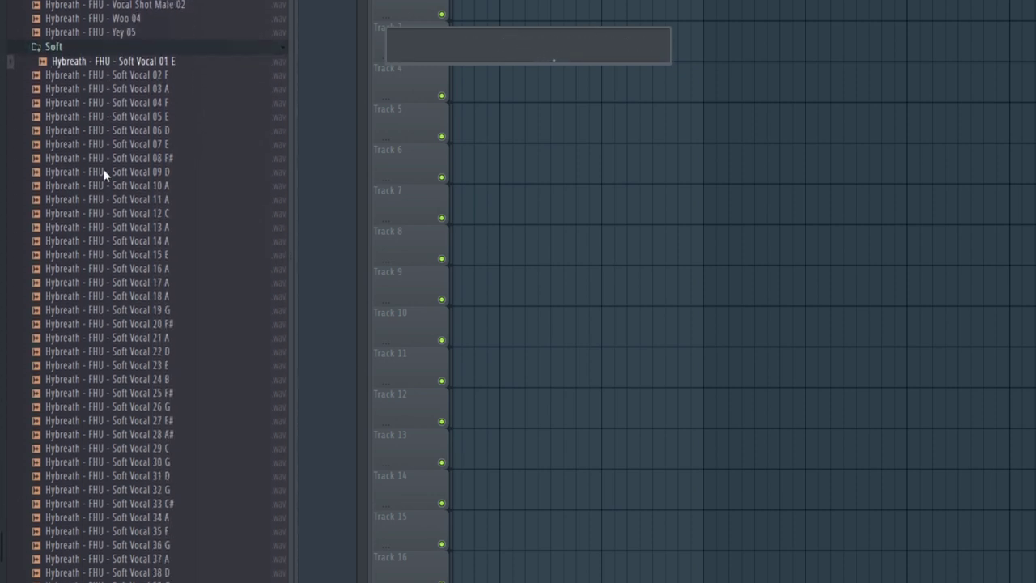
left_click(103, 174)
key("Down")
key("Down")
key("Down")
key("Down")
key("Down")
key("Down")
key("Down")
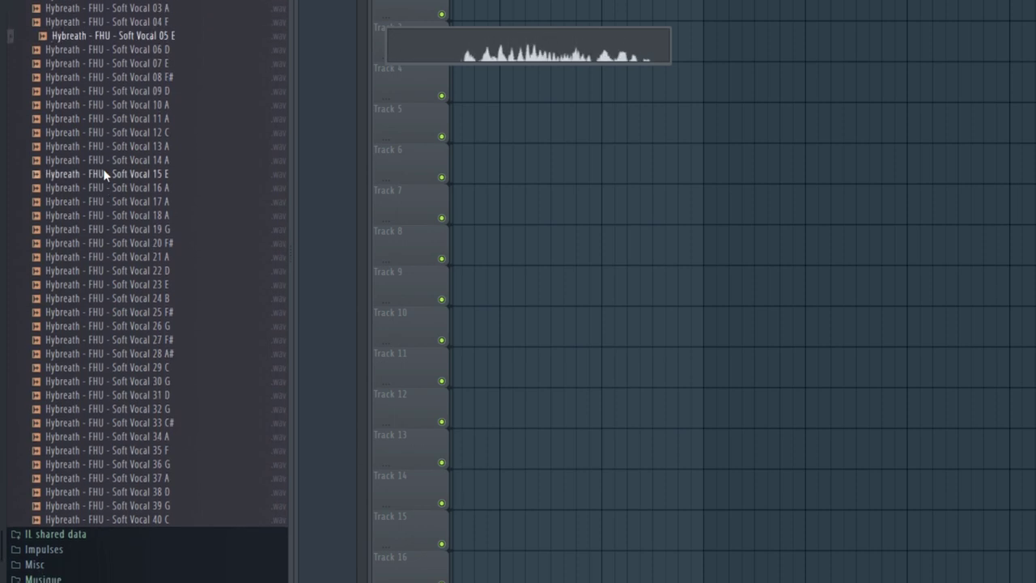
- Audition the soft vocal shots from Soft Vocal 06 D to Soft Vocal 17 A
key("Down")
key("Down")
key("Down")
key("Down")
key("Down")
key("Down")
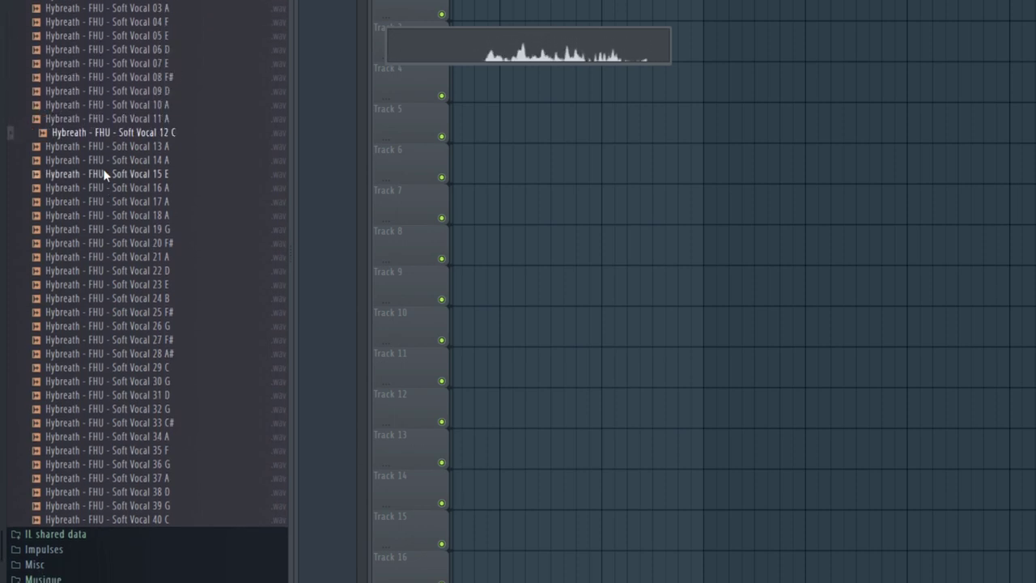
key("Down")
key("Down")
key("Down")
key("Down")
key("Down")
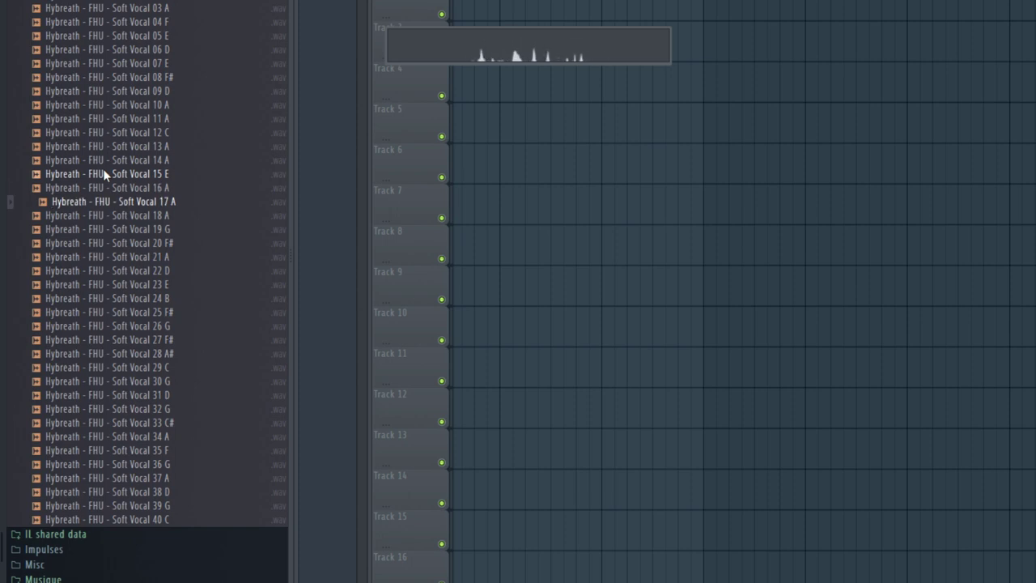
- Audition the soft vocal shots from Soft Vocal 18 A to Soft Vocal 23 E
key("Down")
key("Down")
key("Down")
key("Down")
key("Down")
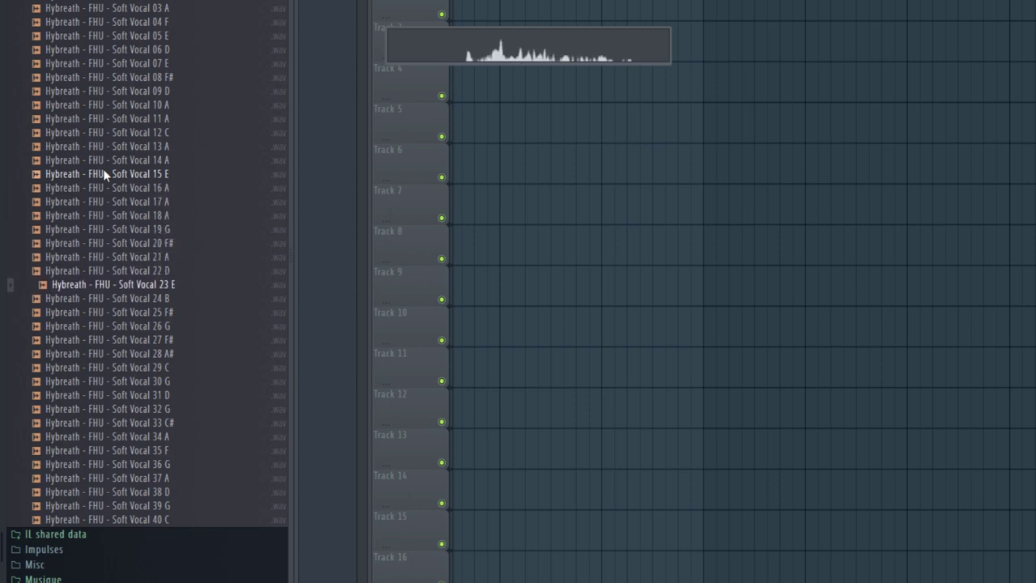
- Audition the soft vocal shots from Soft Vocal 24 B to Soft Vocal 40 C
key("Down")
key("Down")
key("Down")
key("Down")
key("Down")
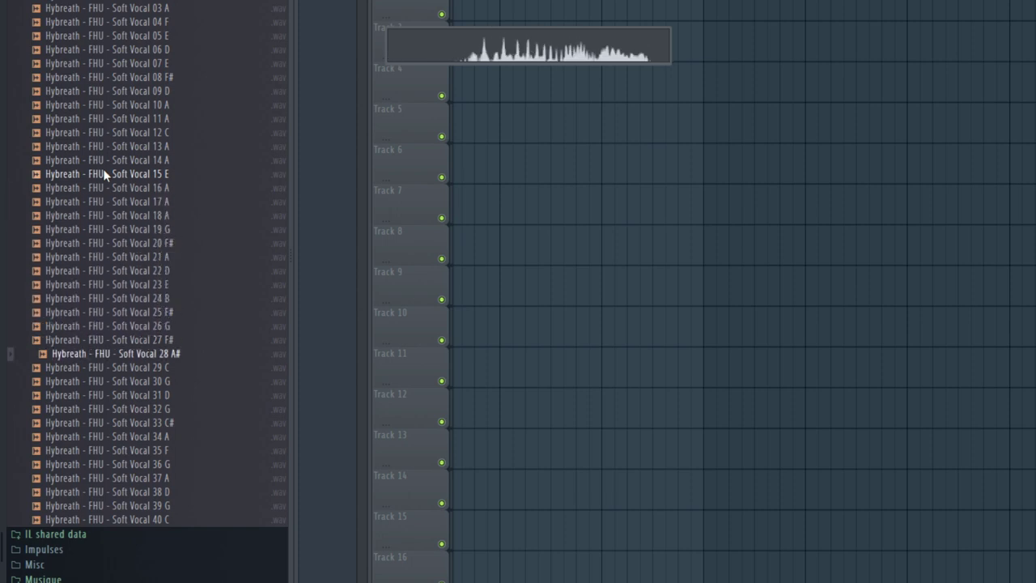
key("Down")
key("Down")
key("Down")
key("Down")
key("Down")
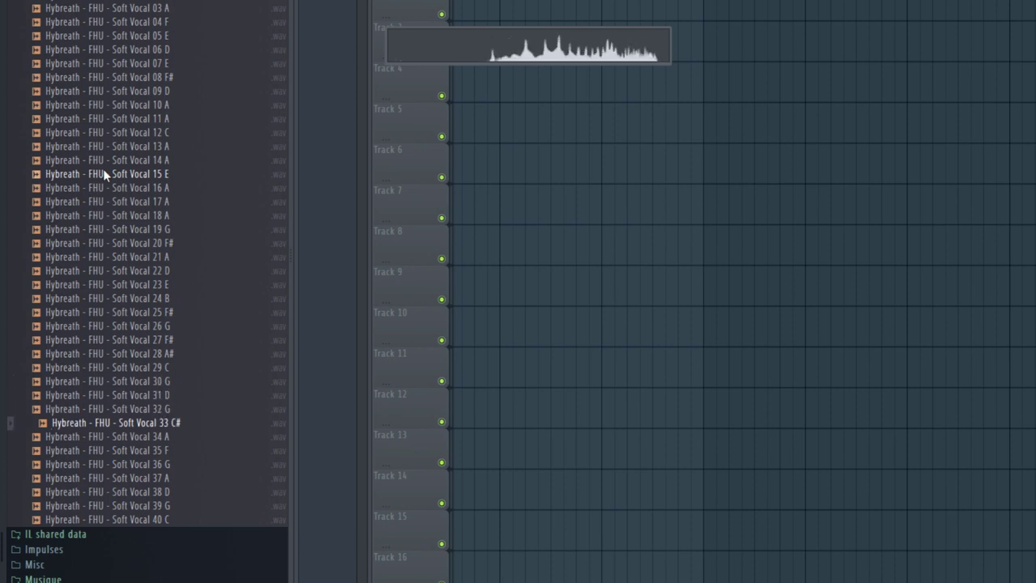
key("Down")
key("Down")
key("Down")
key("Down")
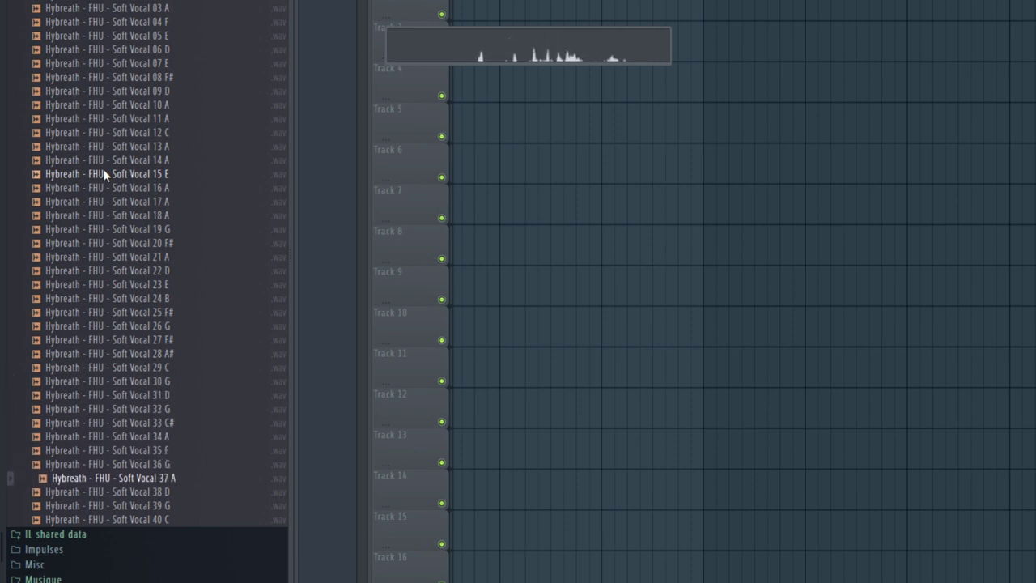
key("Down")
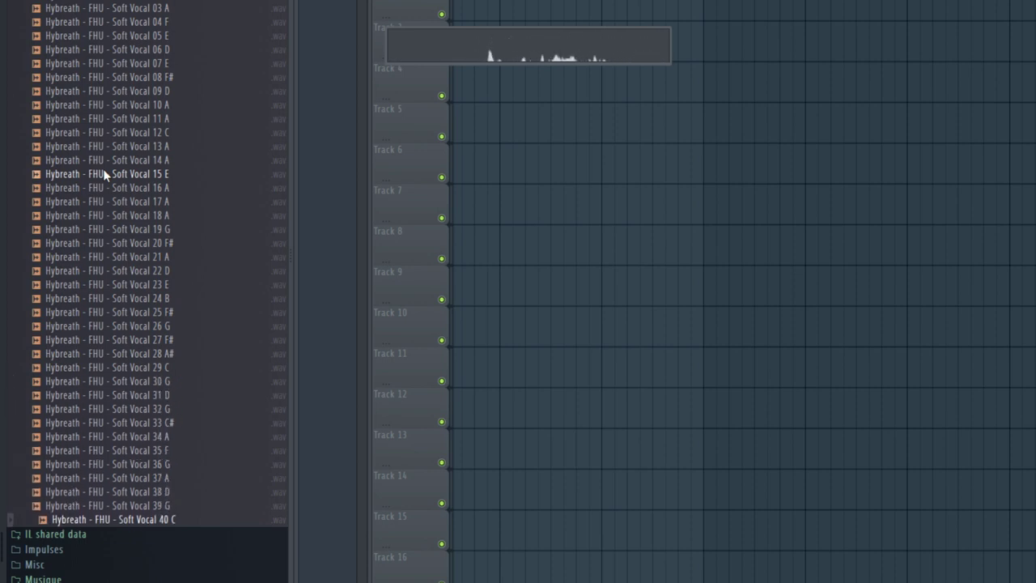
- Collapse the Vocal Shots and Synth Shots folders of the Hybreath - Future House Ultimates pack
scroll(103, 168, "up", 15)
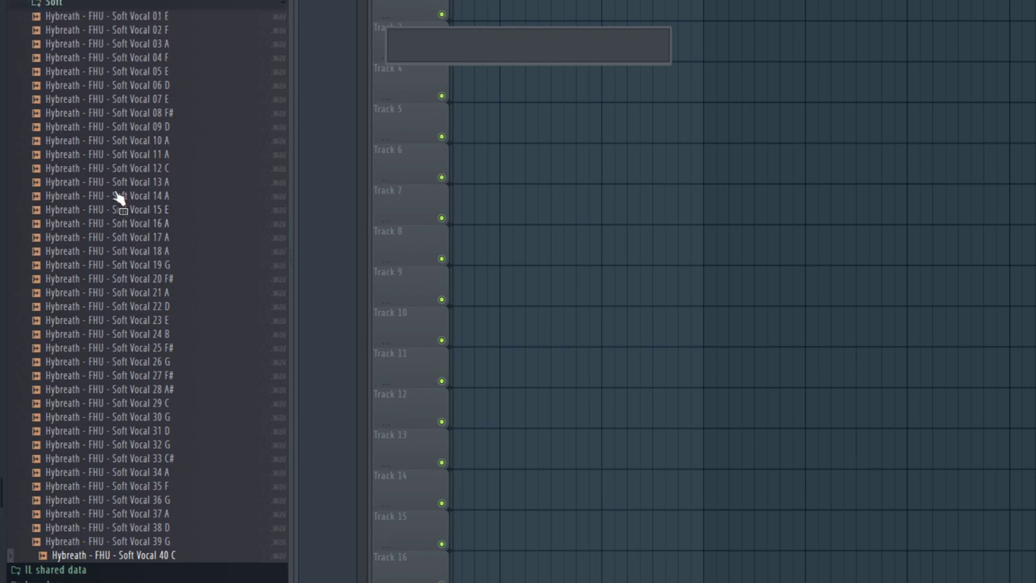
scroll(106, 235, "up", 5)
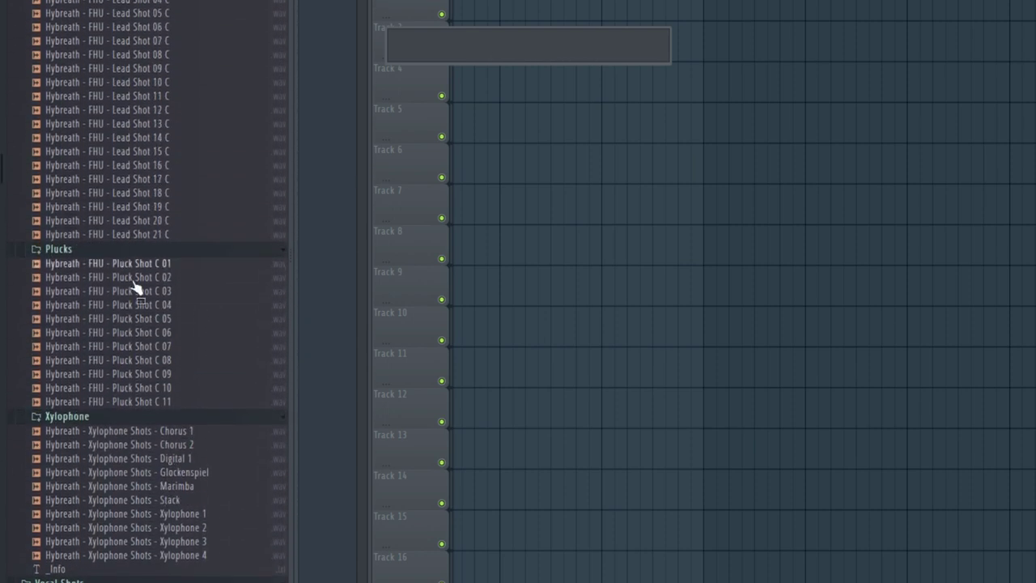
scroll(73, 275, "down", 5)
left_click(16, 283)
scroll(122, 291, "up", 15)
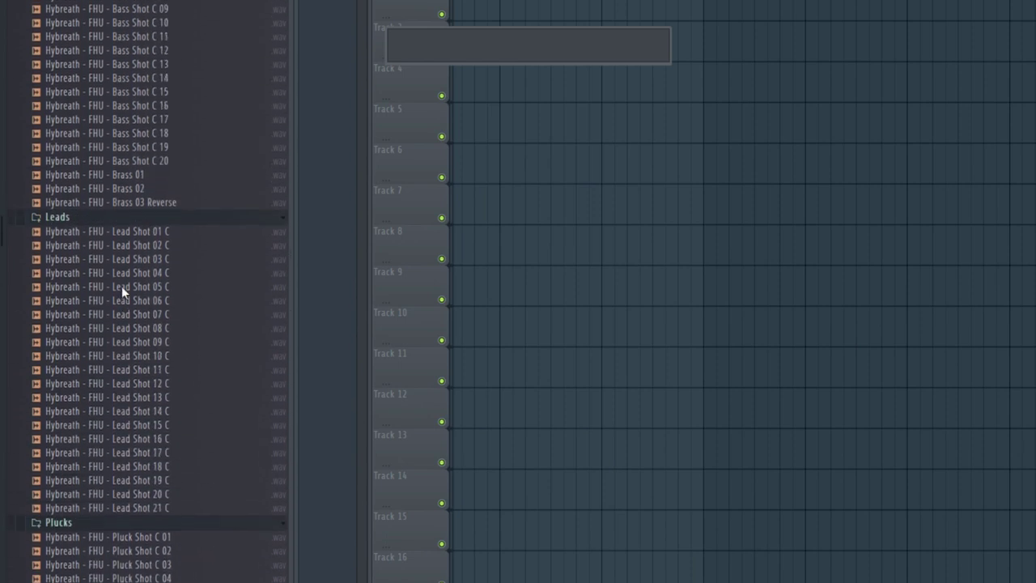
left_click(98, 272)
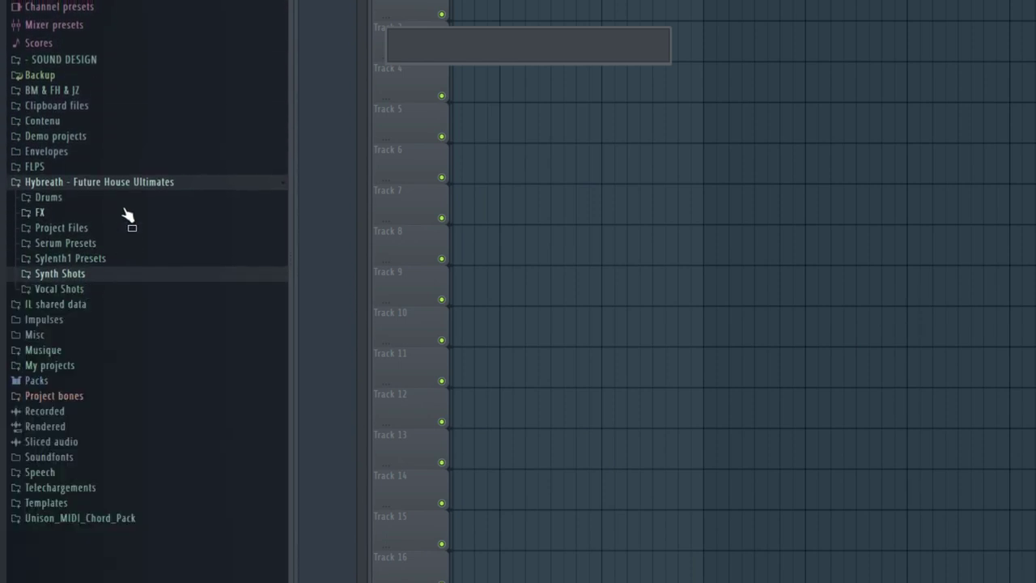
left_click(72, 196)
left_click(74, 204)
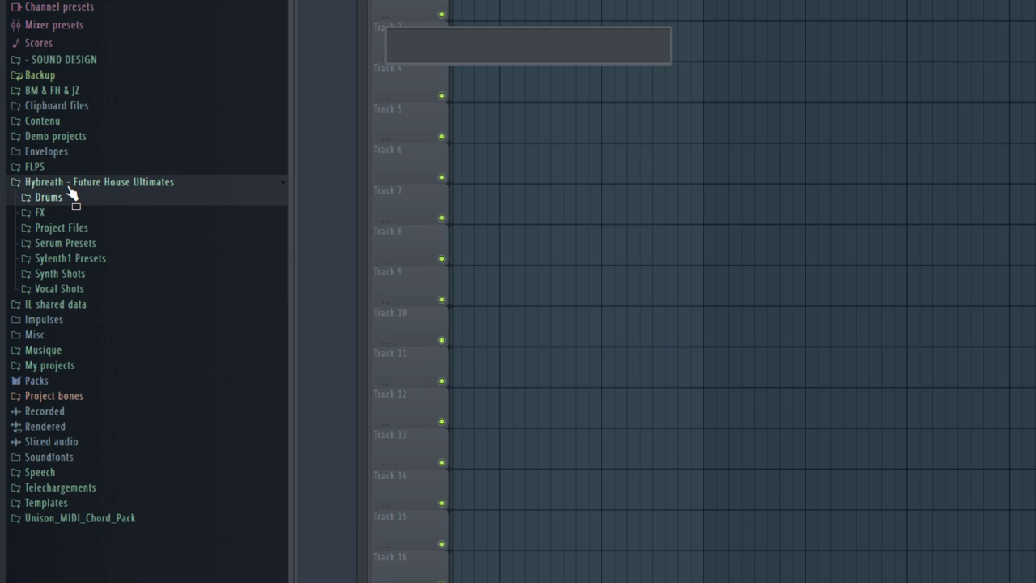
- Browse the Future House Ultimates - Hybreath - Daddy FLP folder within Project Files, and collapse Project Files and the whole pack folder
left_click(73, 235)
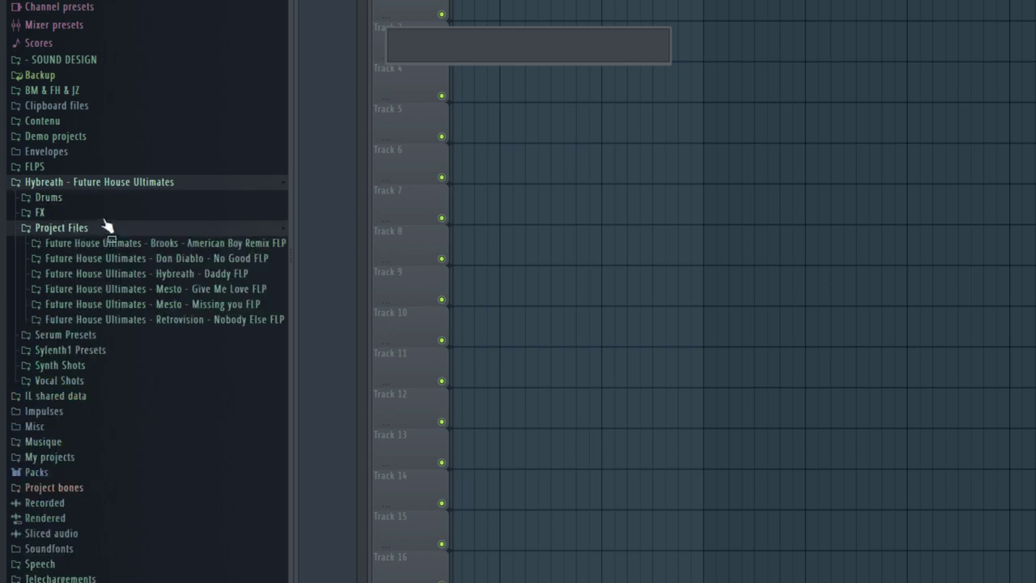
left_click(151, 273)
scroll(93, 385, "down", 5)
scroll(93, 385, "down", 4)
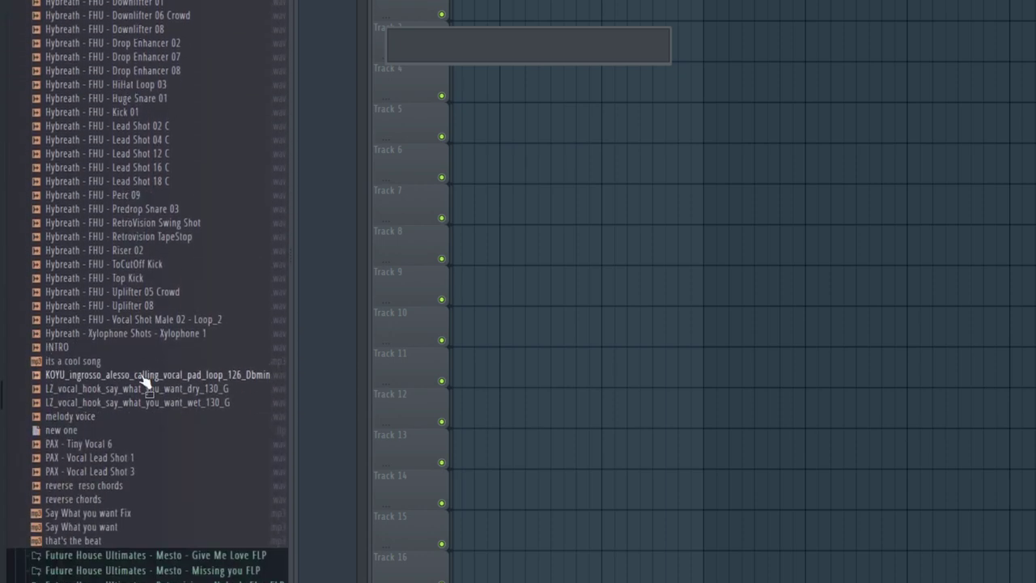
scroll(132, 362, "up", 8)
scroll(132, 362, "up", 2)
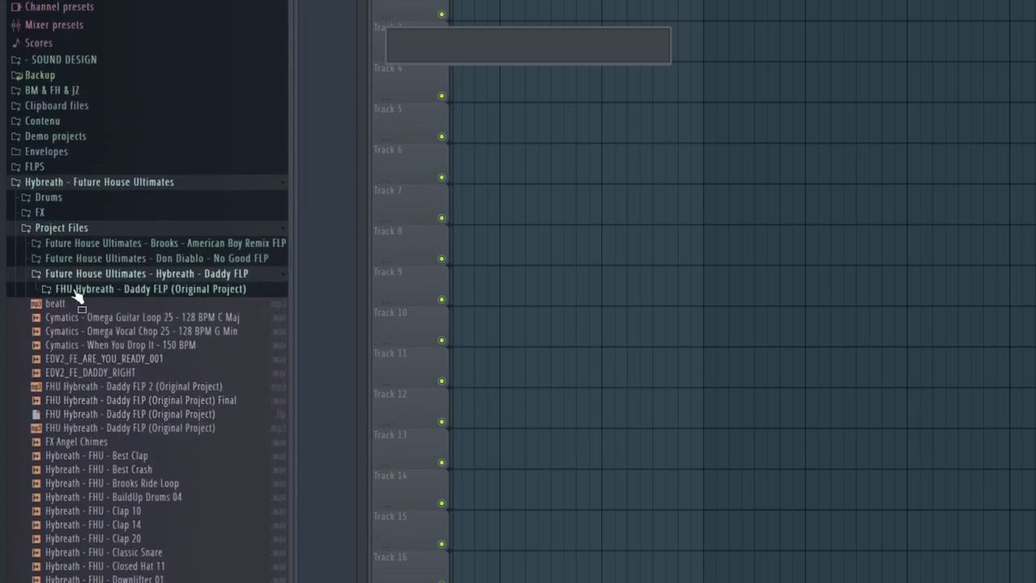
left_click(63, 229)
left_click(62, 182)
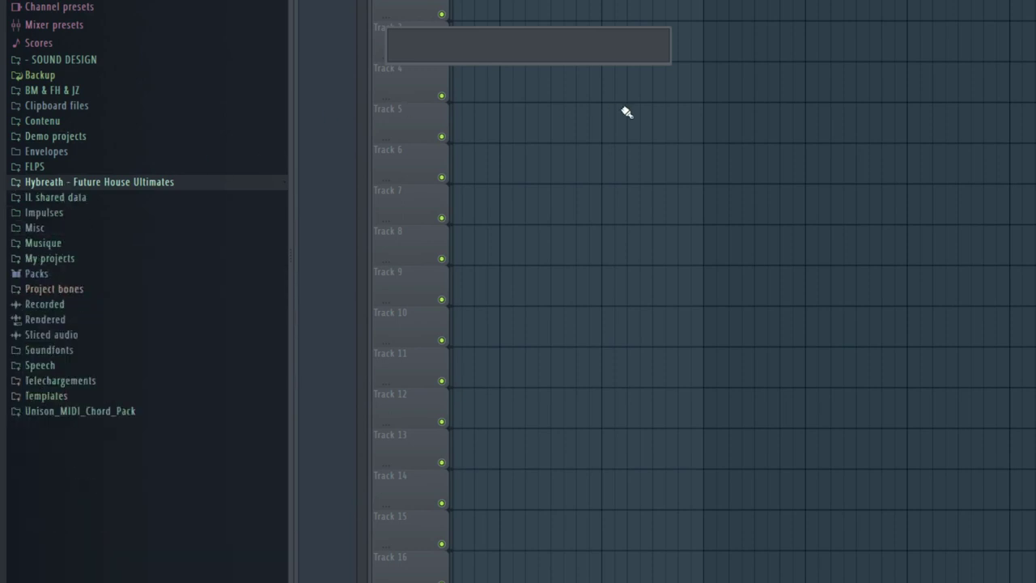